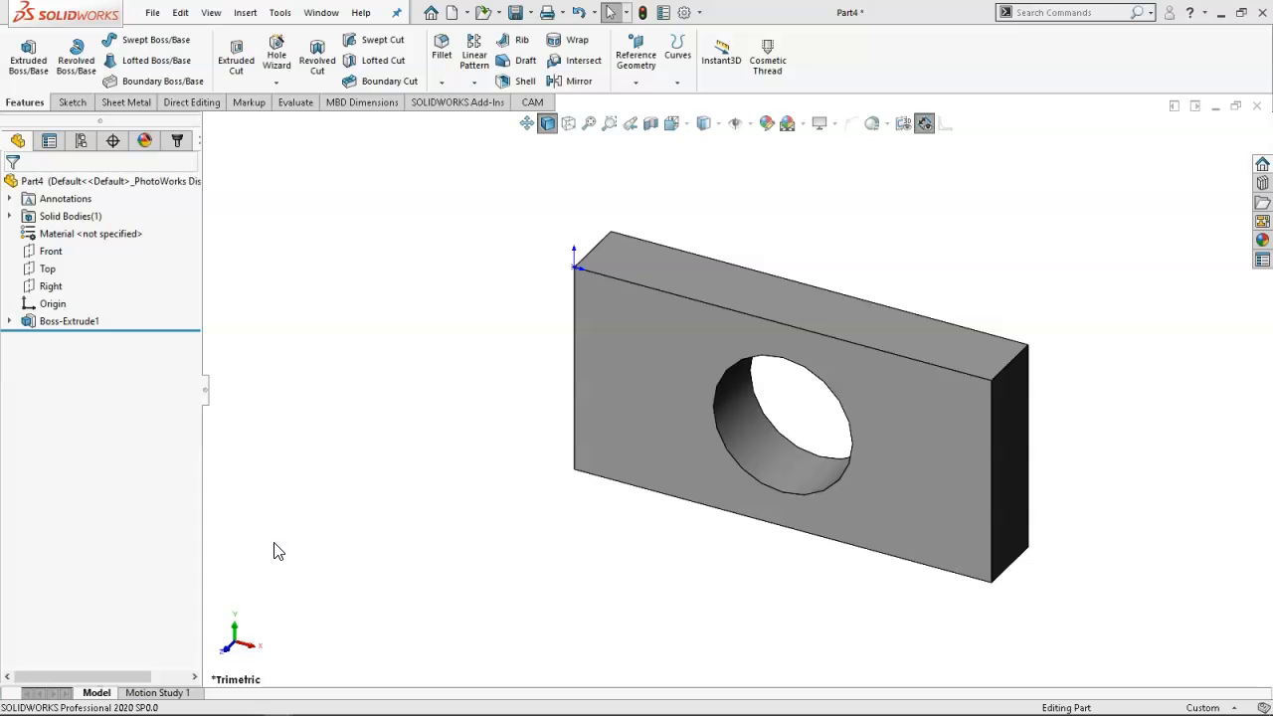
Widen the feature tree area and display the CAM commands.
{"action": "middle_click_drag", "start_coordinate": [642, 566], "coordinate": [721, 331]}
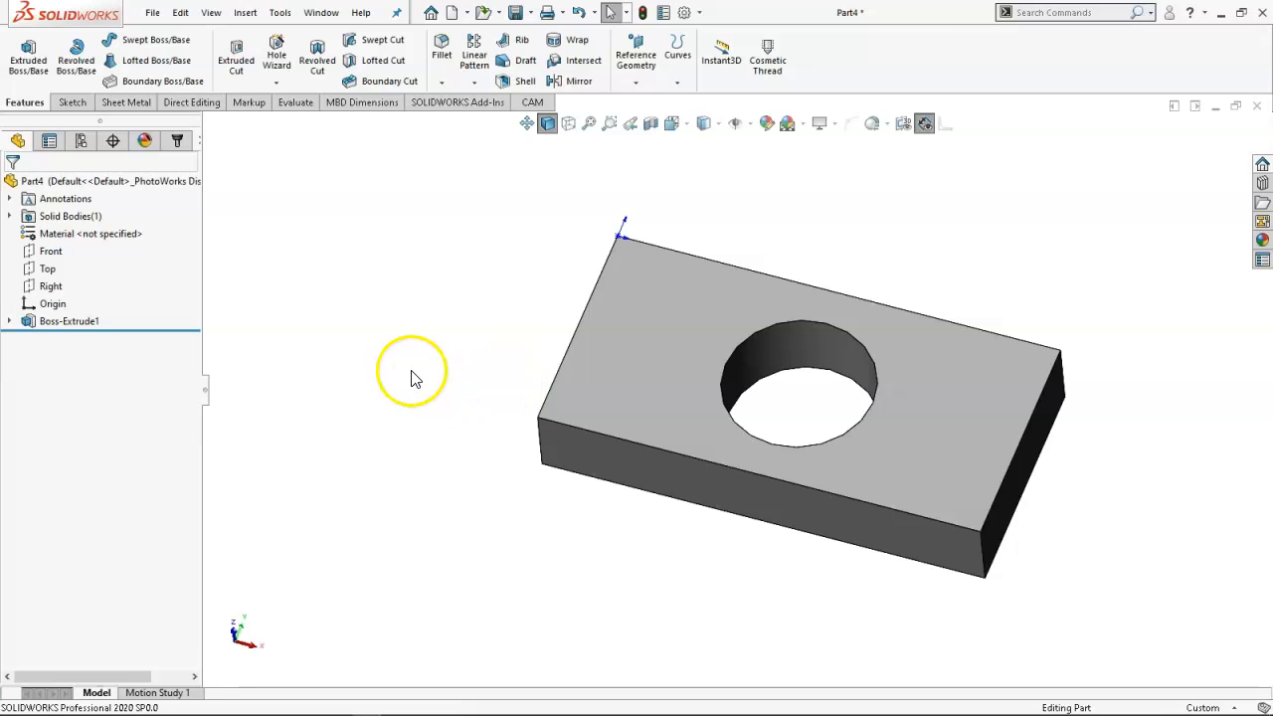
{"action": "left_click_drag", "start_coordinate": [202, 288], "coordinate": [228, 287]}
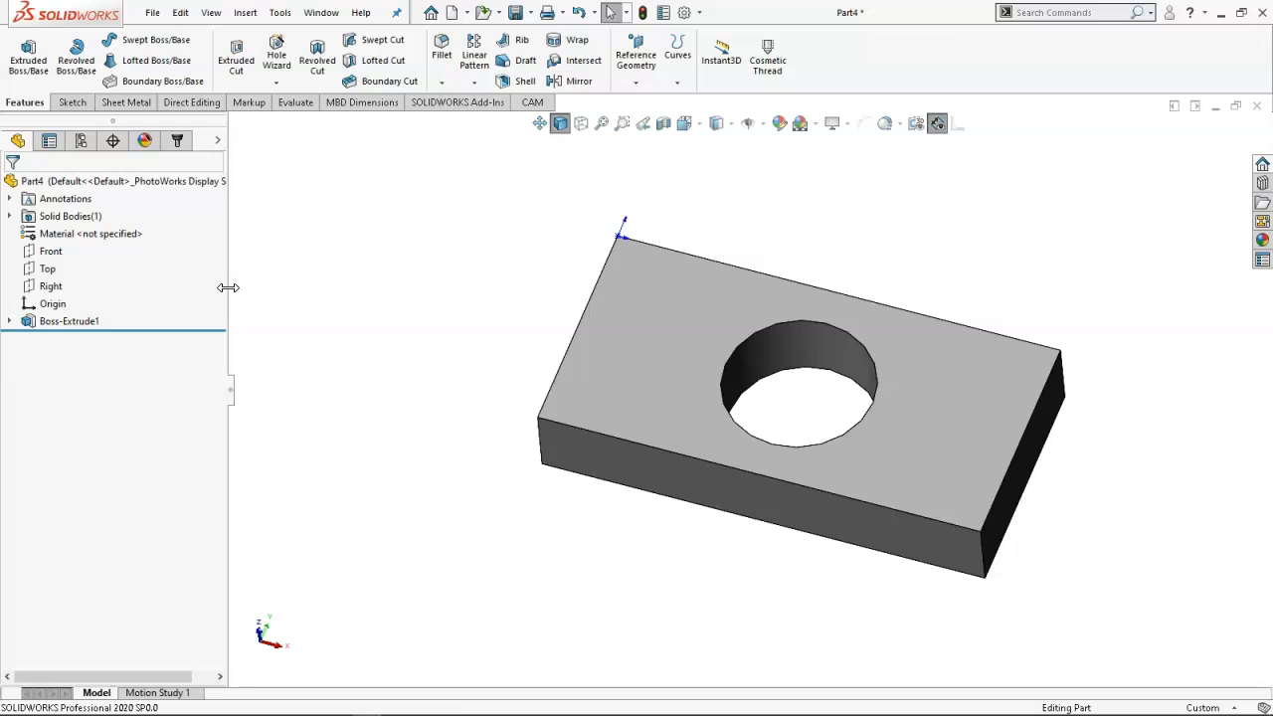
{"action": "left_click", "coordinate": [530, 103]}
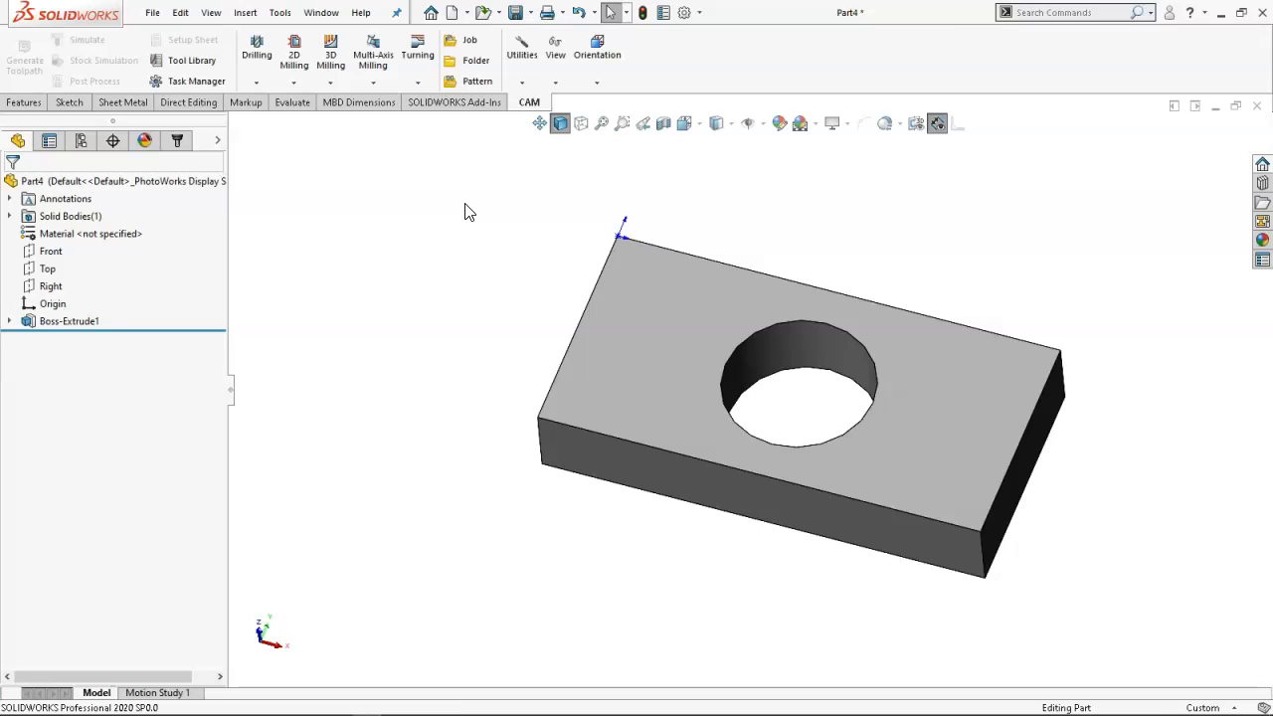
Examine the add-ins list for the HSMWorks entry and its activation setting, and close the list without changes.
{"action": "left_click", "coordinate": [700, 13]}
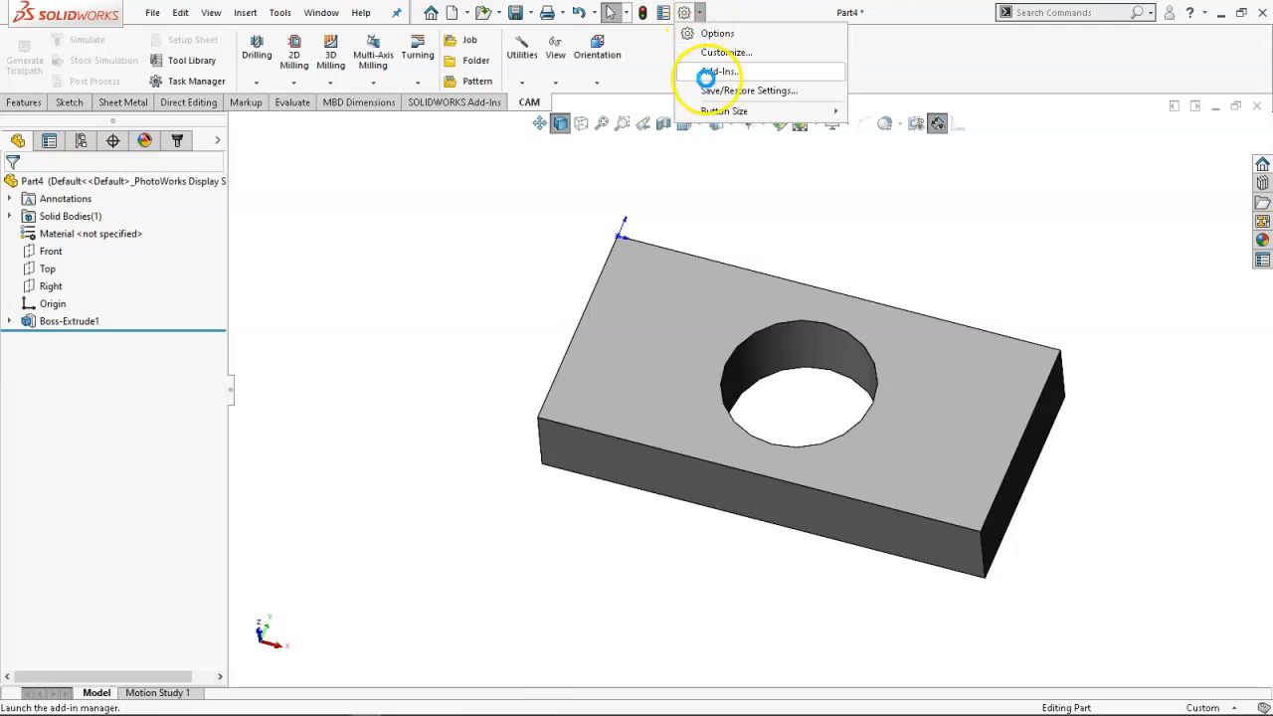
{"action": "left_click", "coordinate": [720, 71]}
{"action": "scroll", "coordinate": [698, 512], "scroll_direction": "down", "scroll_amount": 3}
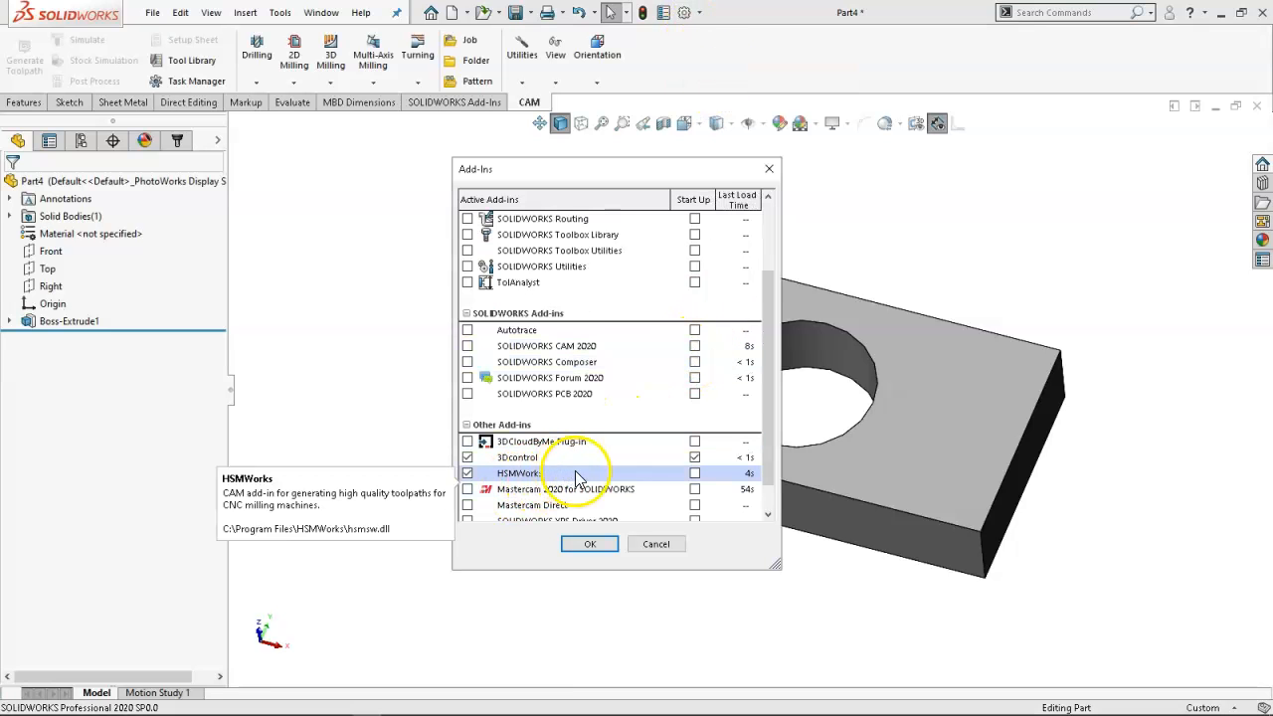
{"action": "left_click", "coordinate": [659, 545]}
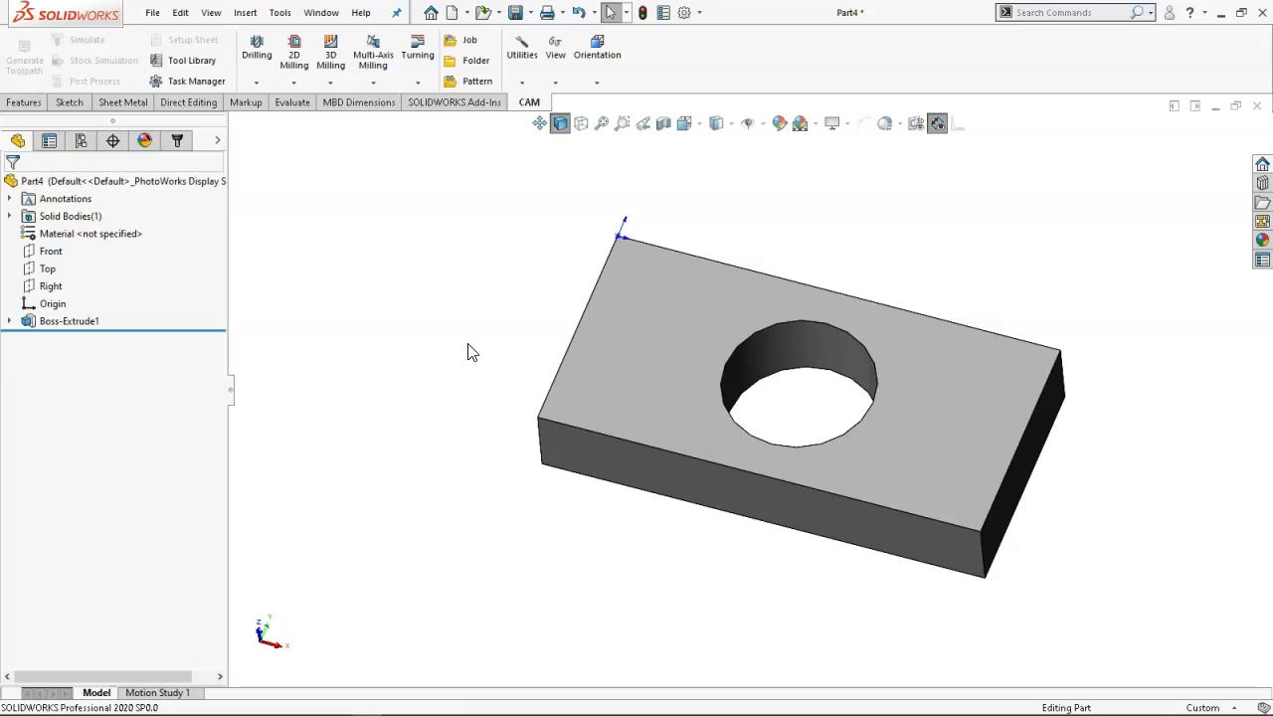
{"action": "left_click", "coordinate": [337, 325]}
{"action": "left_click", "coordinate": [298, 257]}
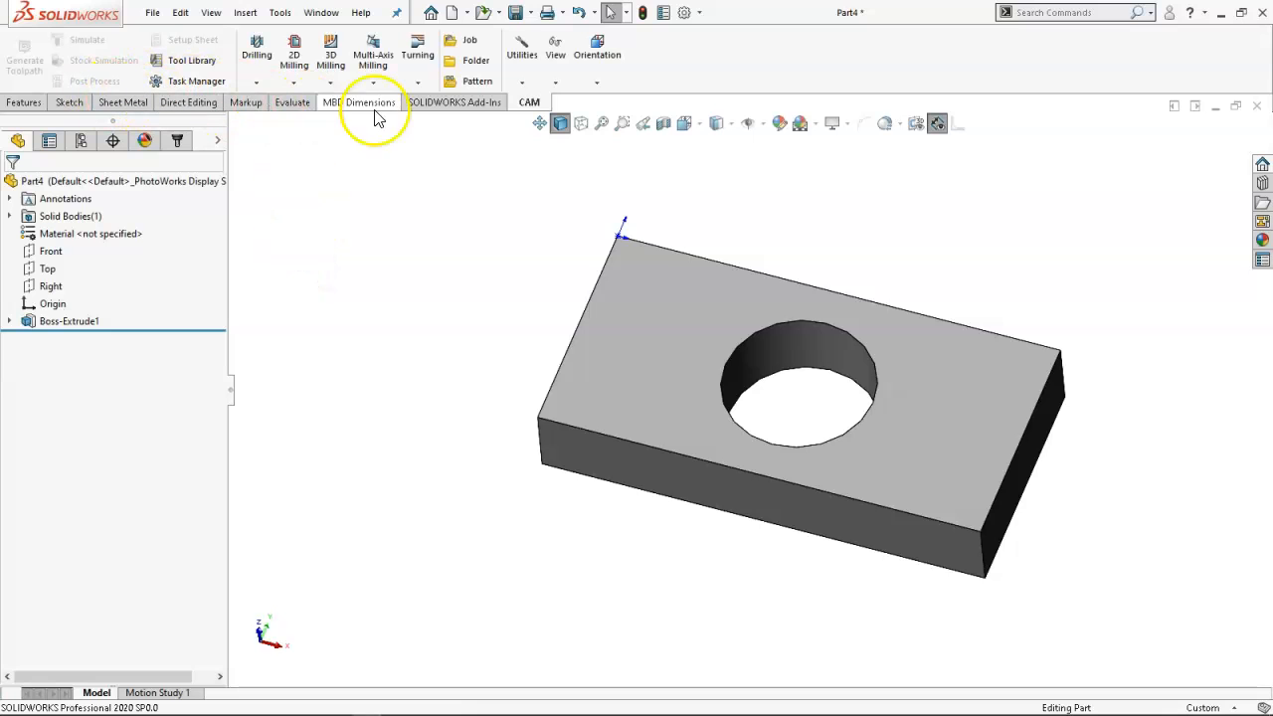
Start a new milling job for the block and set its stock to Relative Size Box with no additional stock.
{"action": "left_click", "coordinate": [177, 142]}
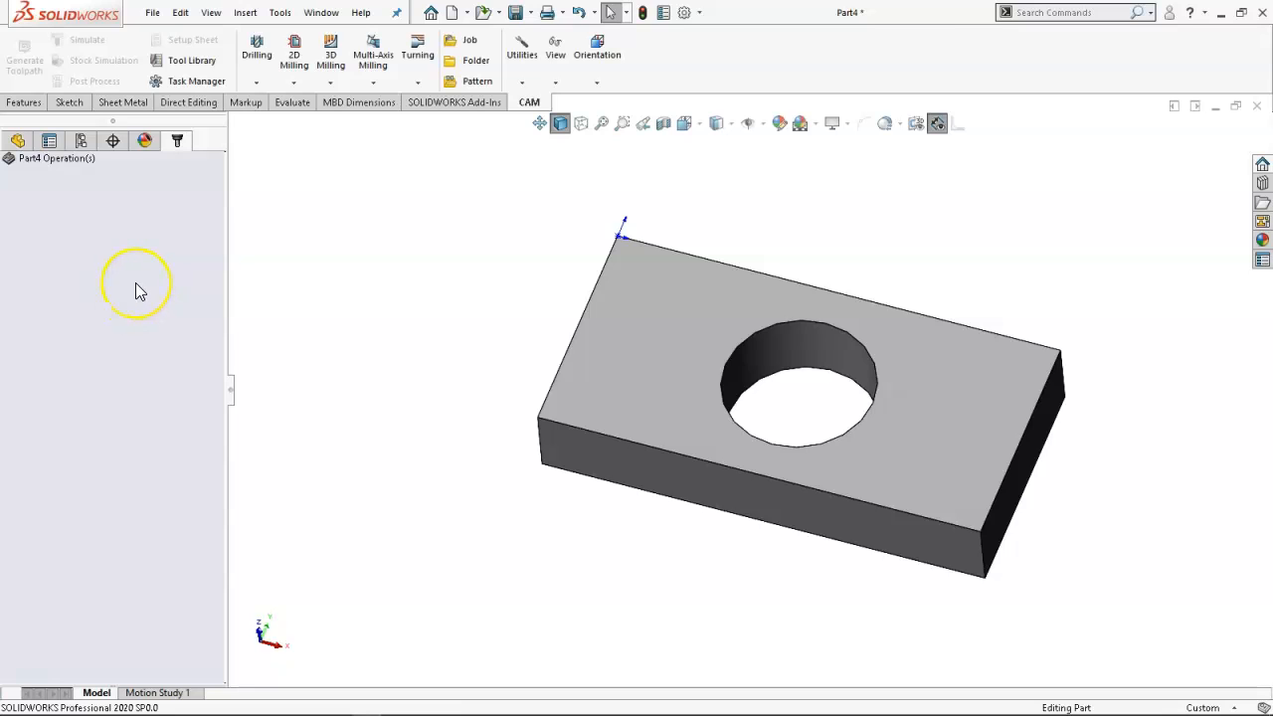
{"action": "right_click", "coordinate": [58, 206]}
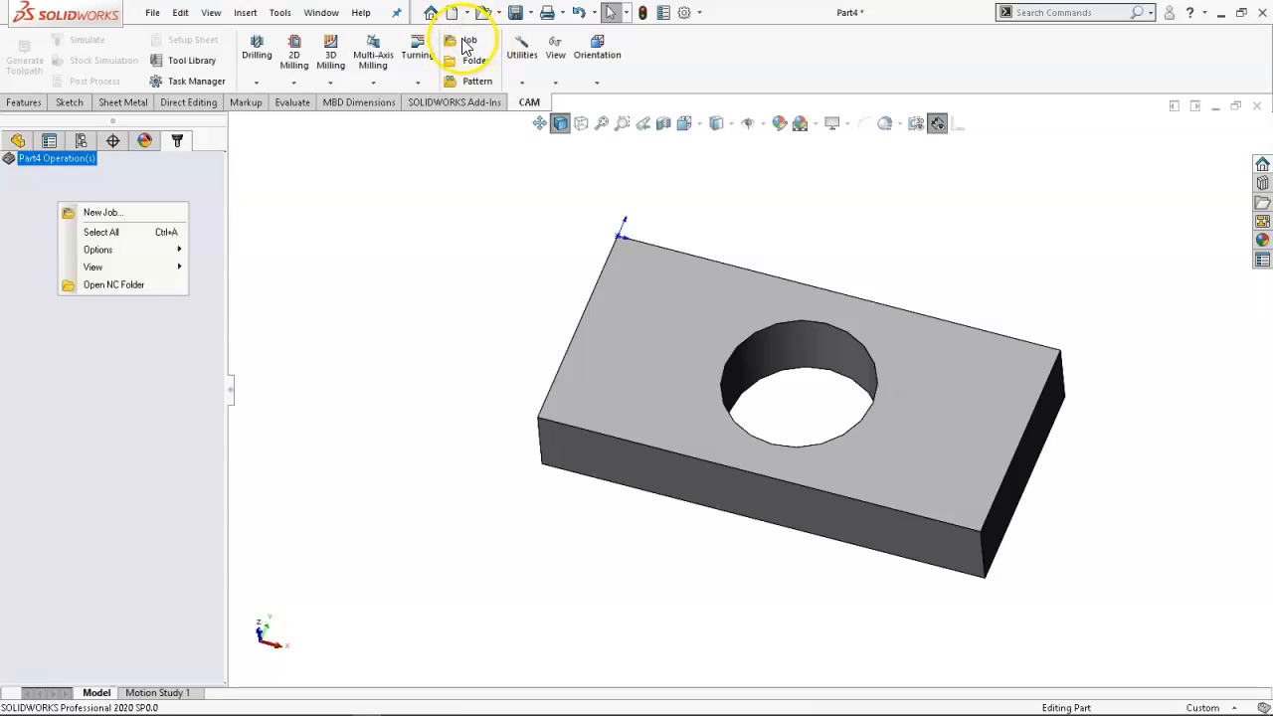
{"action": "left_click", "coordinate": [101, 212]}
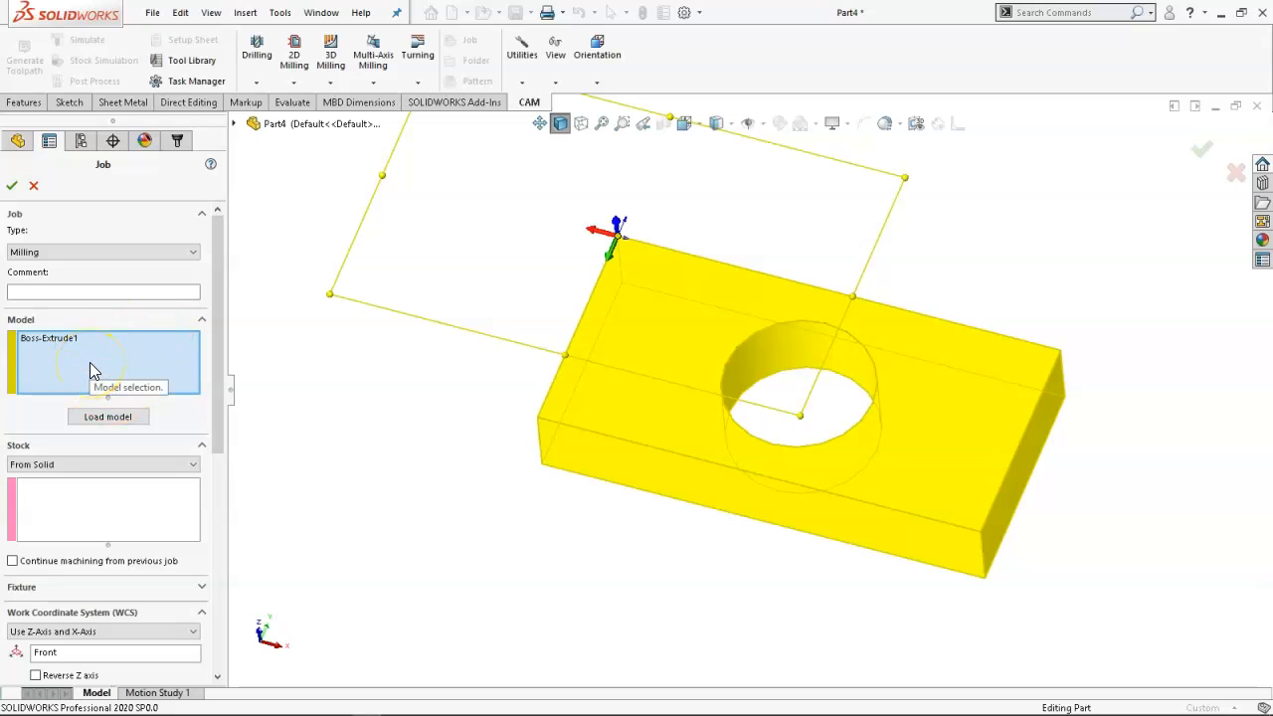
{"action": "left_click_drag", "start_coordinate": [225, 363], "coordinate": [205, 443]}
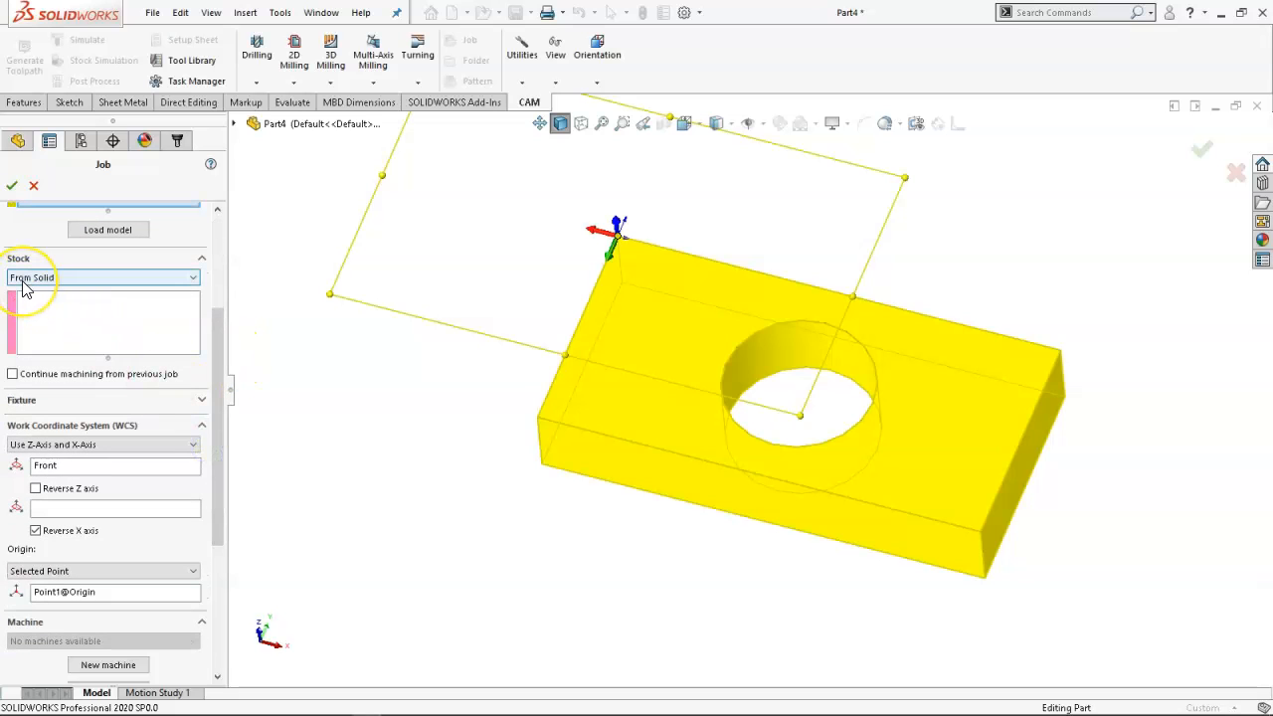
{"action": "mouse_move", "coordinate": [25, 288]}
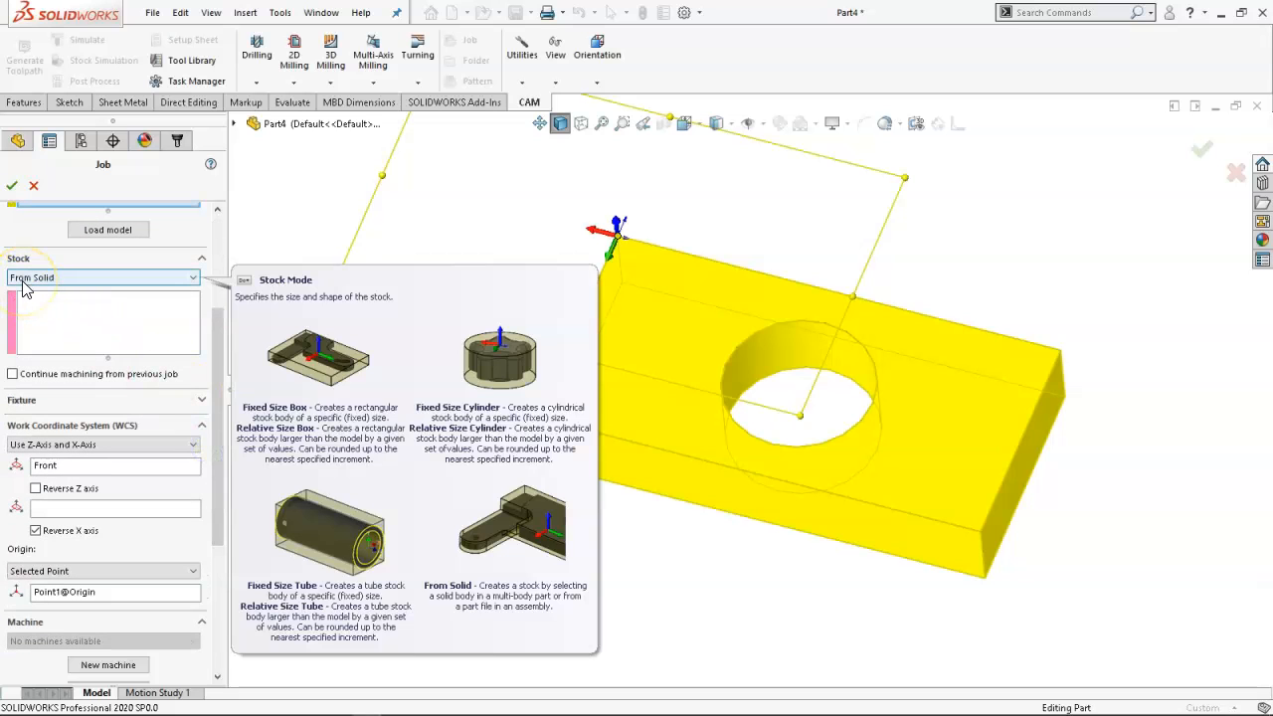
{"action": "left_click", "coordinate": [87, 279]}
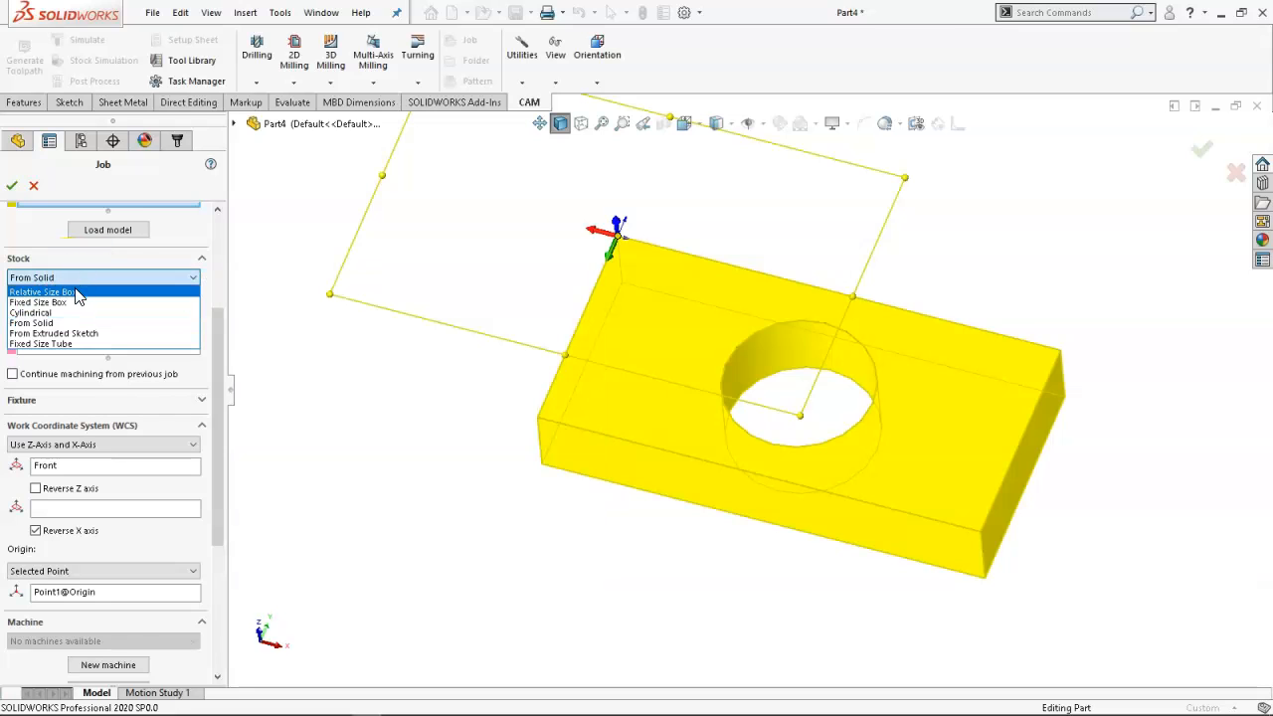
{"action": "left_click", "coordinate": [77, 291]}
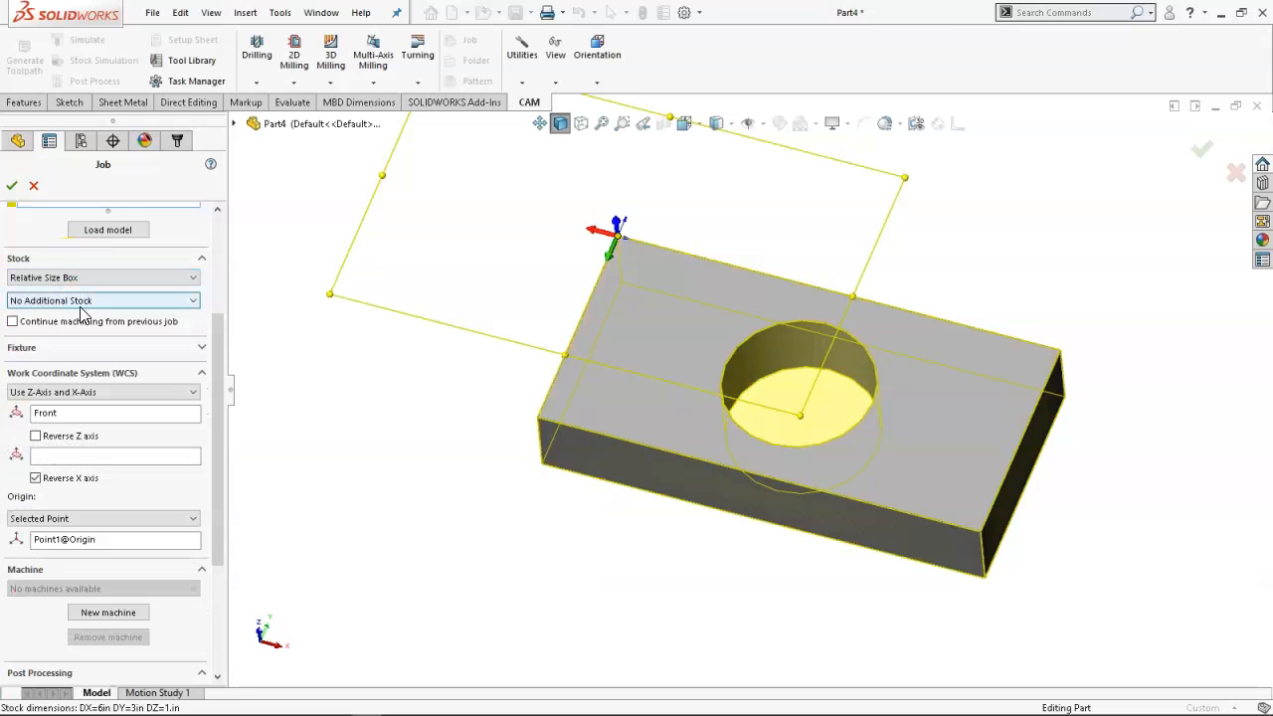
{"action": "left_click", "coordinate": [108, 308]}
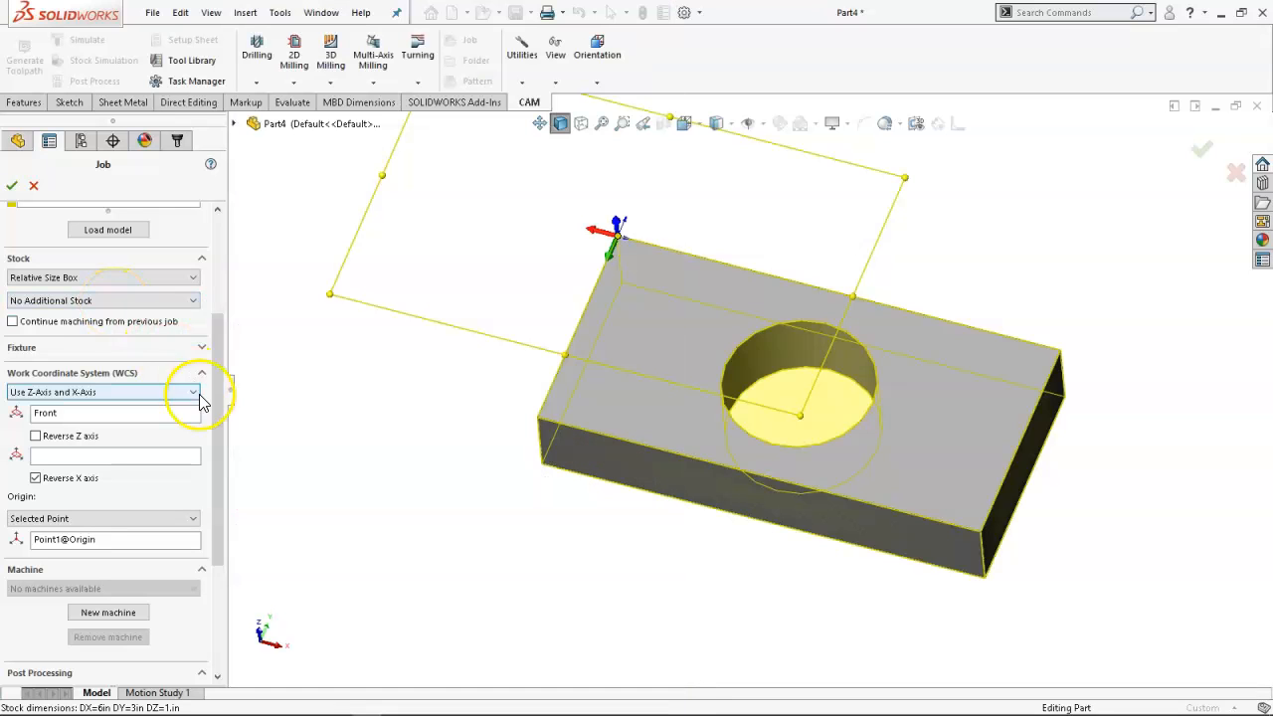
Define the work coordinate system's Z axis from the block's top face, using the Z-Axis and X-Axis method.
{"action": "left_click", "coordinate": [191, 397]}
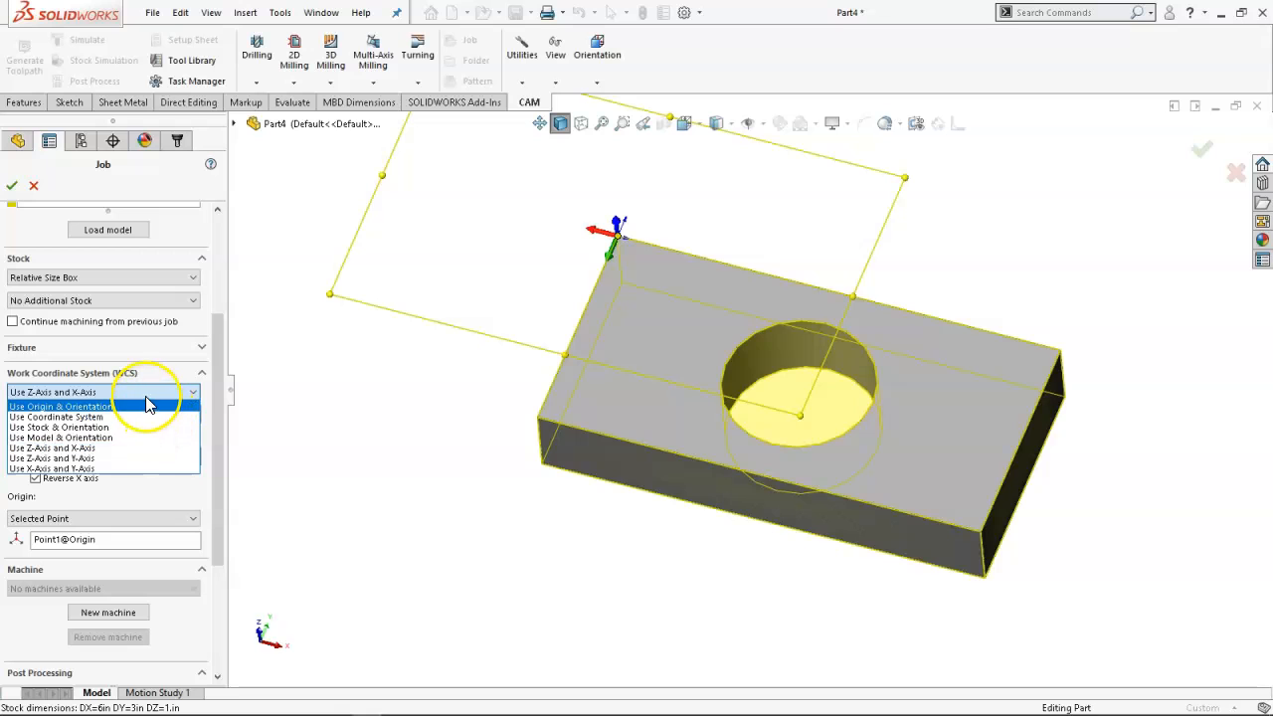
{"action": "mouse_move", "coordinate": [146, 404]}
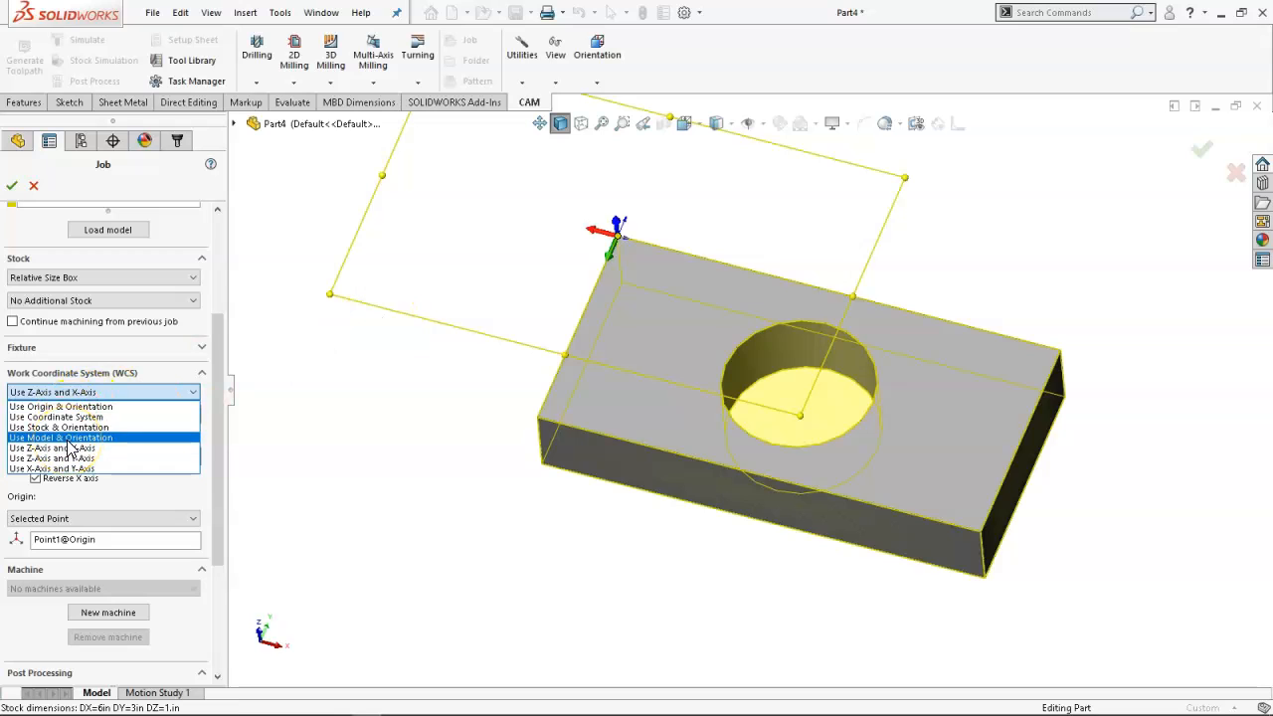
{"action": "left_click", "coordinate": [88, 423]}
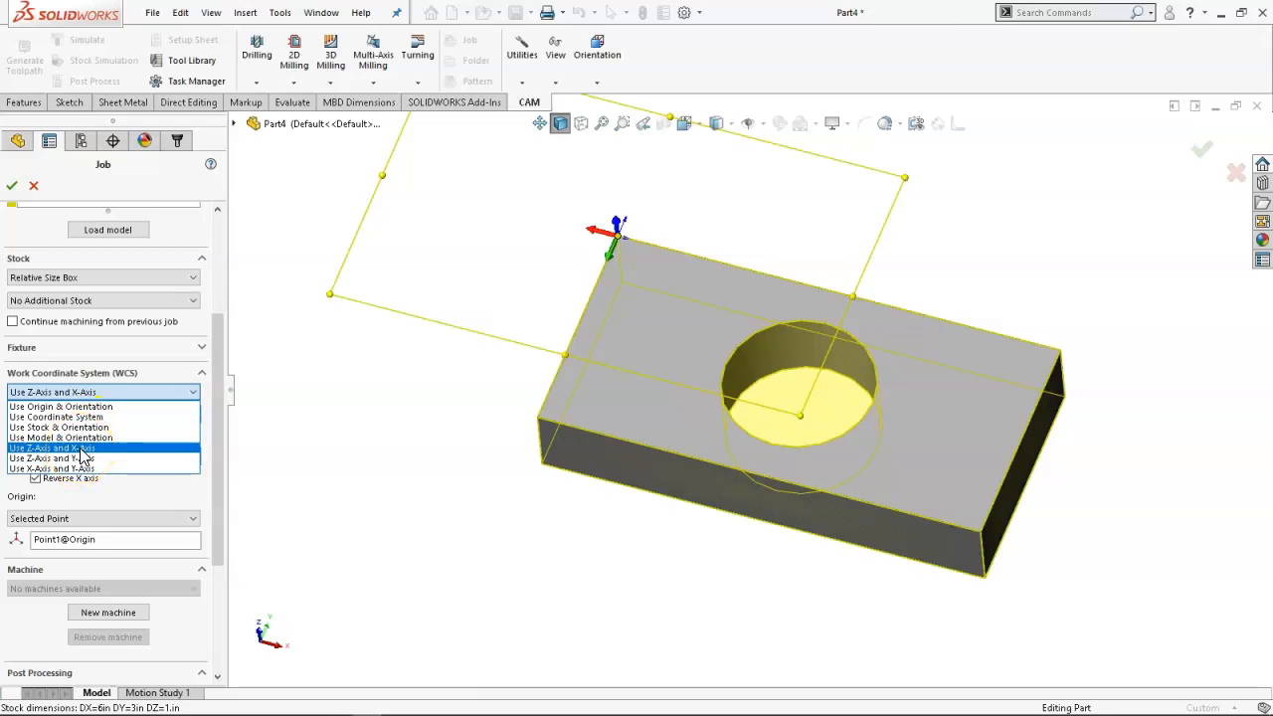
{"action": "left_click", "coordinate": [155, 358]}
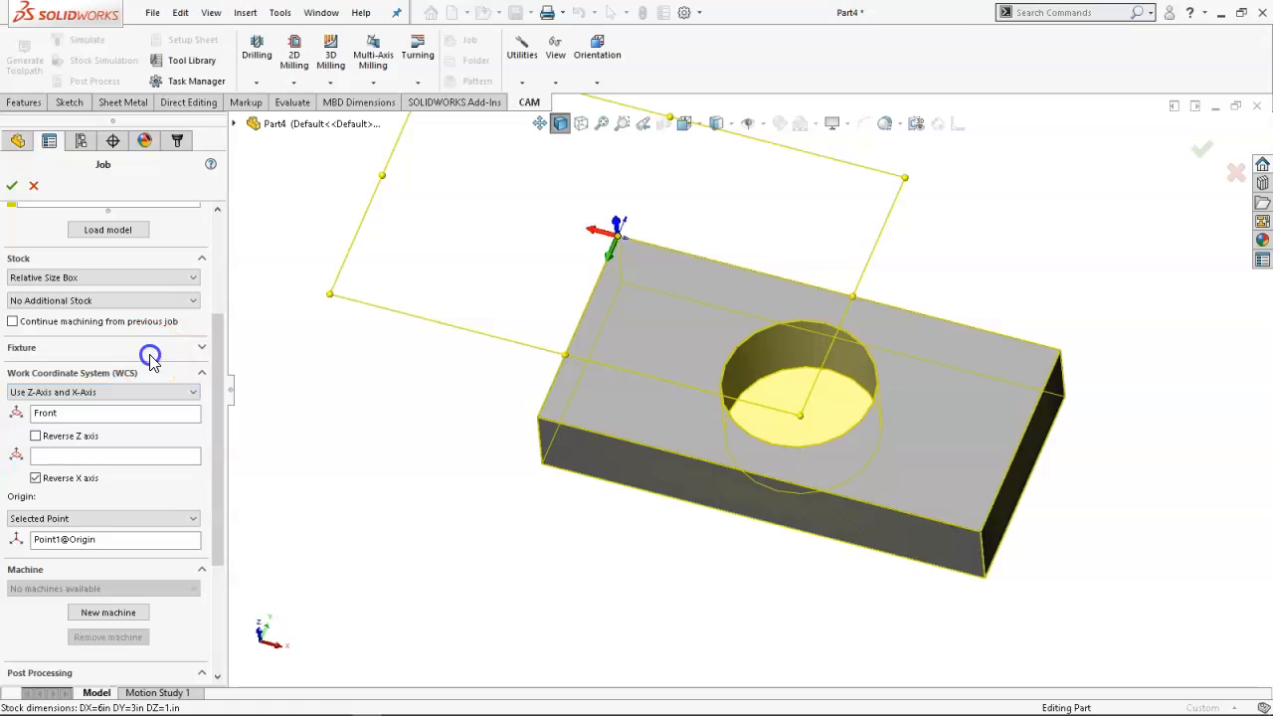
{"action": "left_click", "coordinate": [64, 413]}
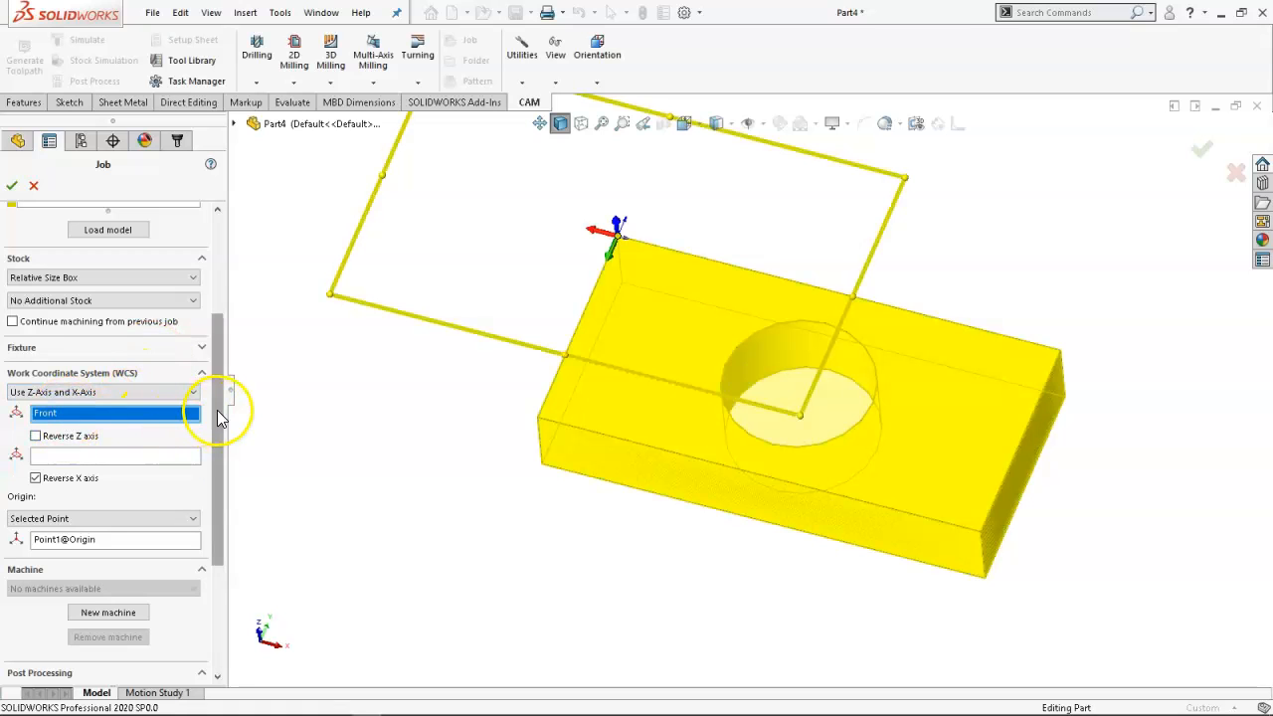
{"action": "left_click", "coordinate": [615, 320]}
{"action": "middle_click_drag", "start_coordinate": [546, 455], "coordinate": [347, 431]}
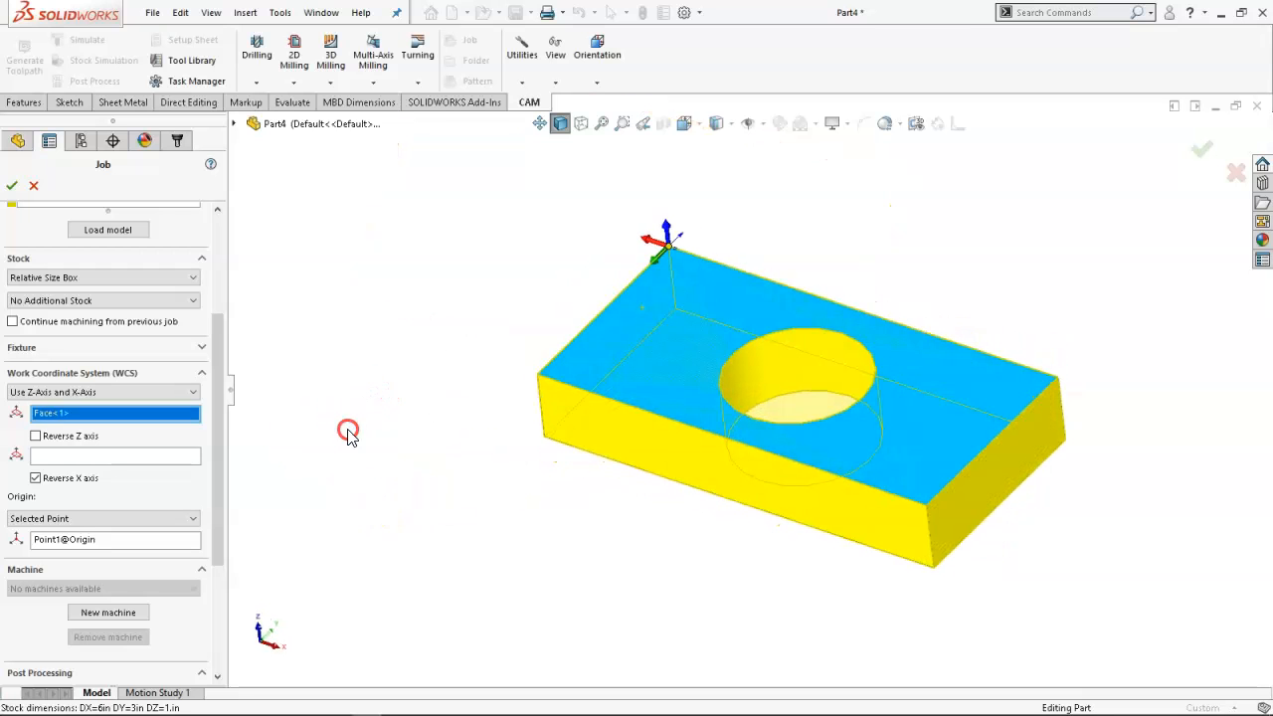
Align the work coordinate system's X axis with the top face's long rear edge and place its origin on the left rear corner vertex.
{"action": "left_click", "coordinate": [104, 457]}
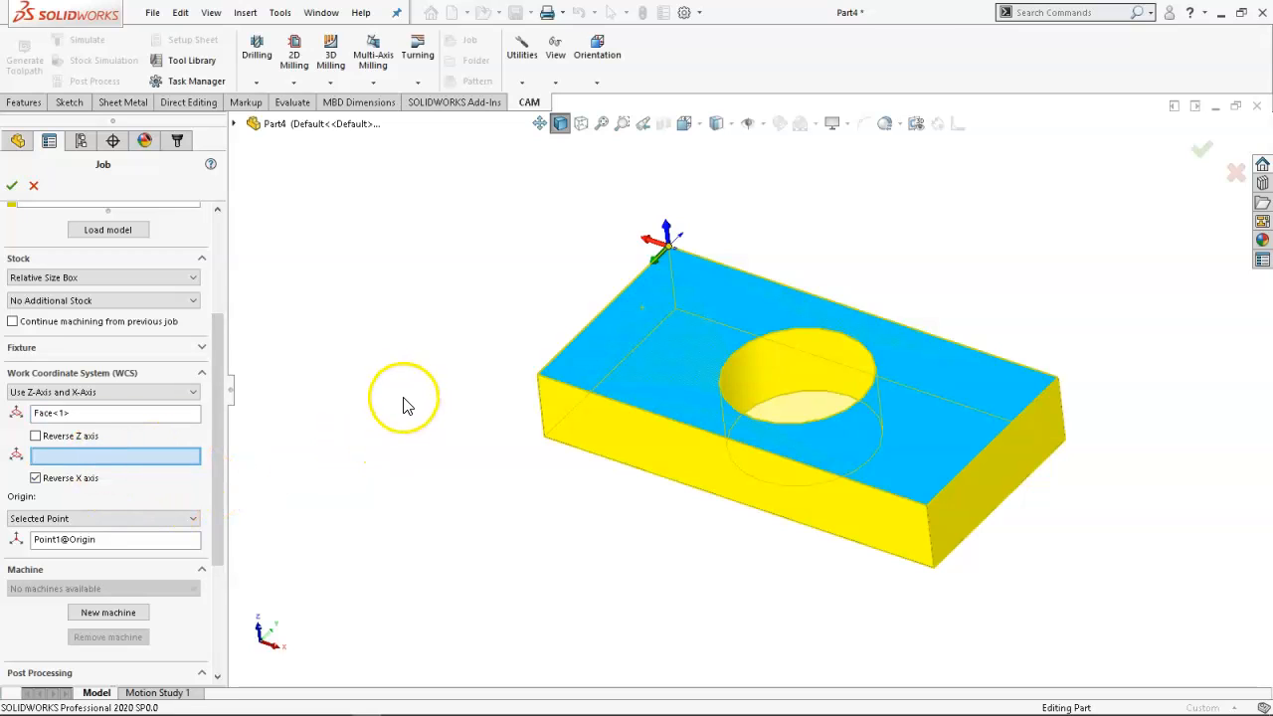
{"action": "left_click", "coordinate": [715, 268]}
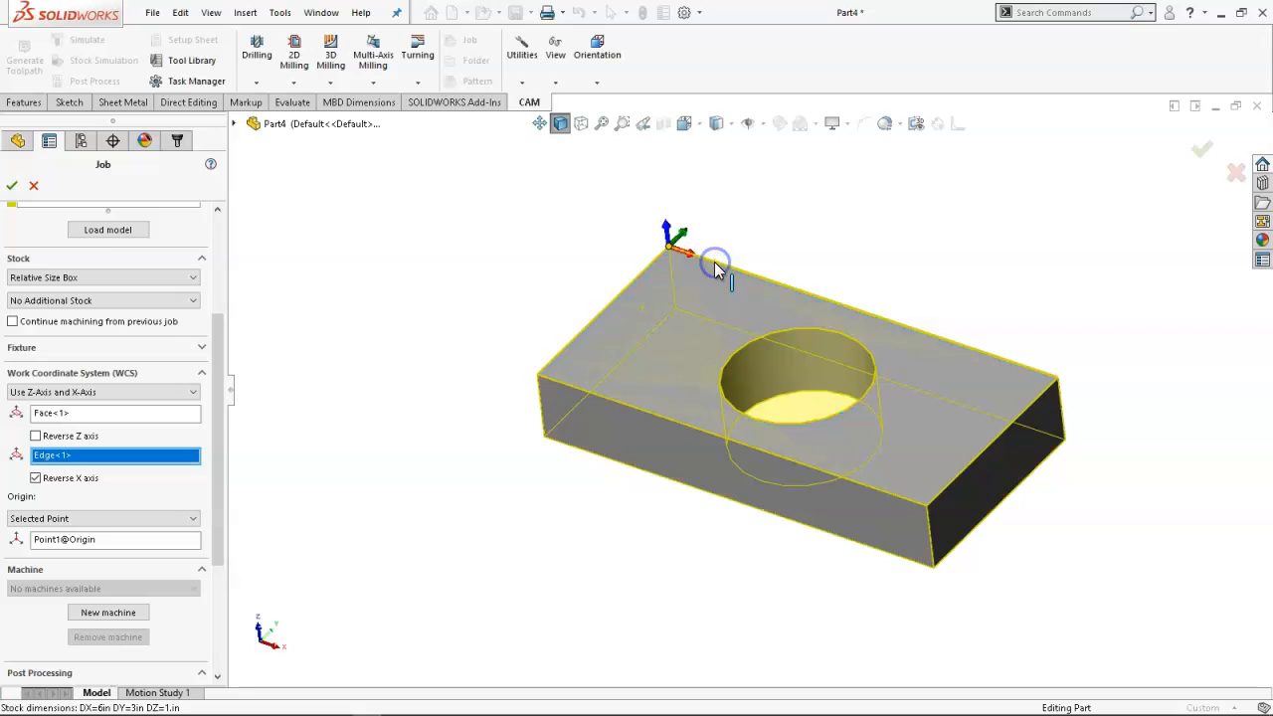
{"action": "left_click", "coordinate": [80, 539]}
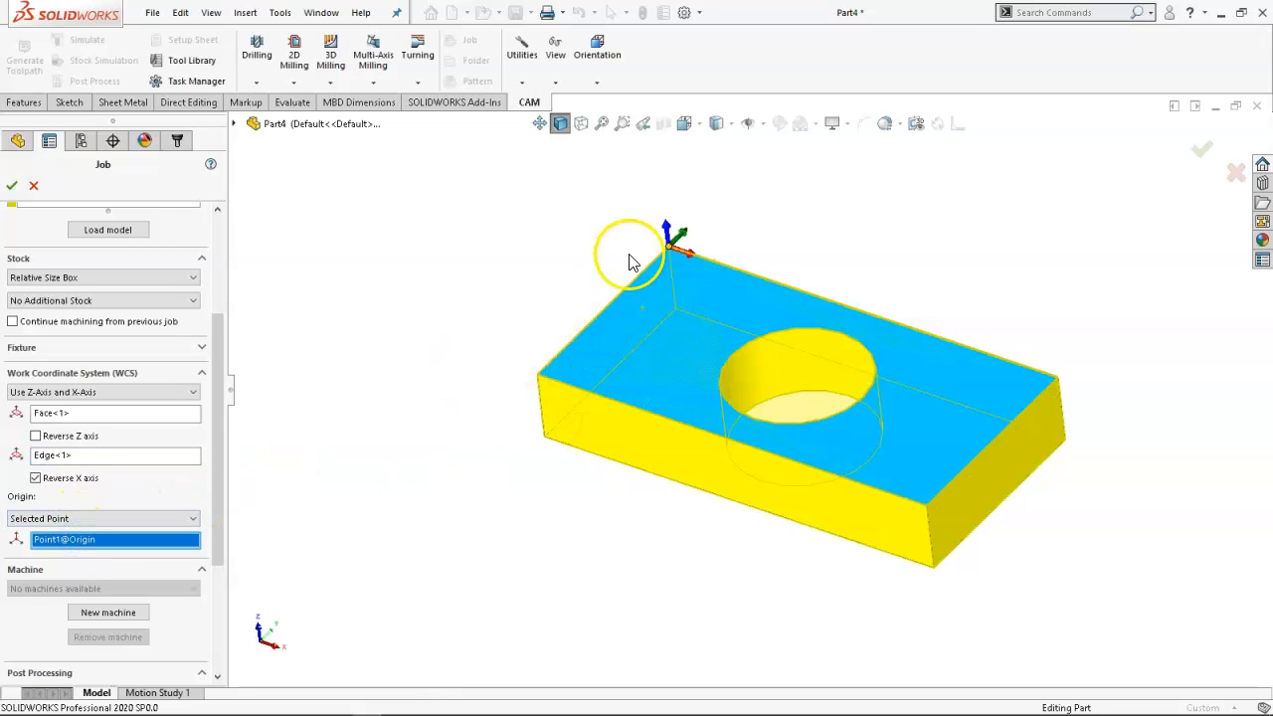
{"action": "left_click", "coordinate": [669, 246]}
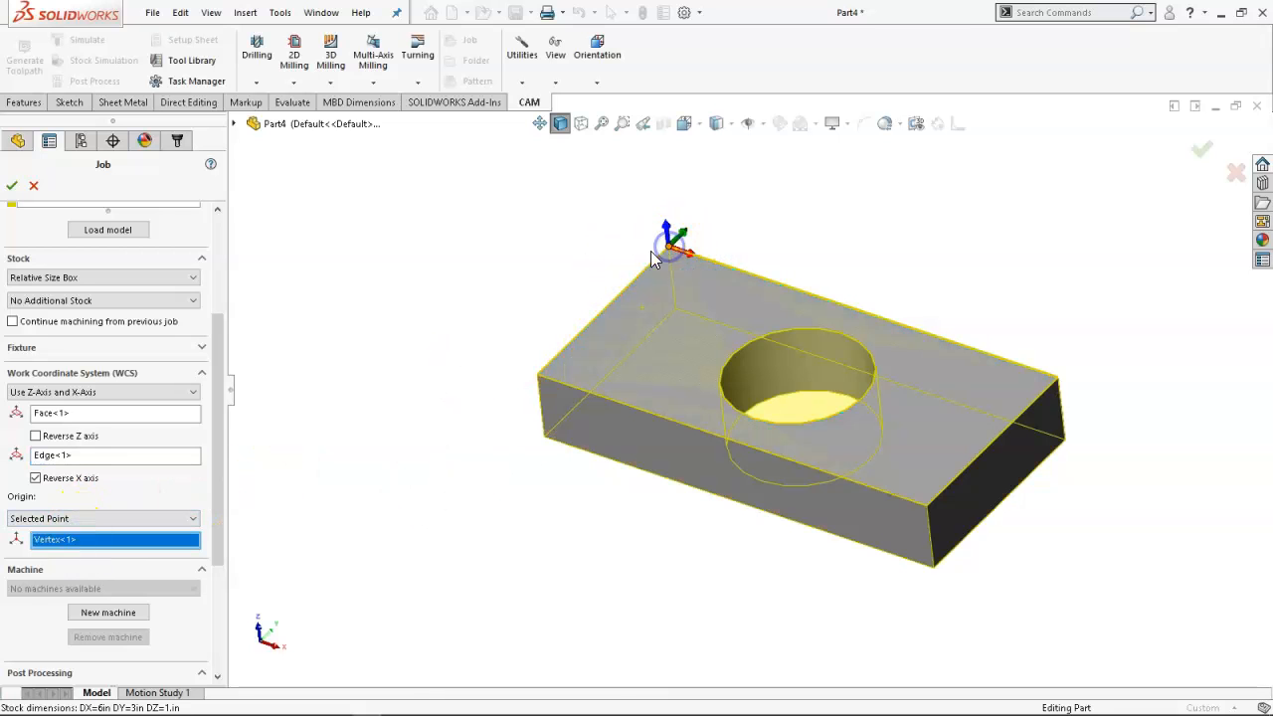
{"action": "left_click", "coordinate": [521, 304]}
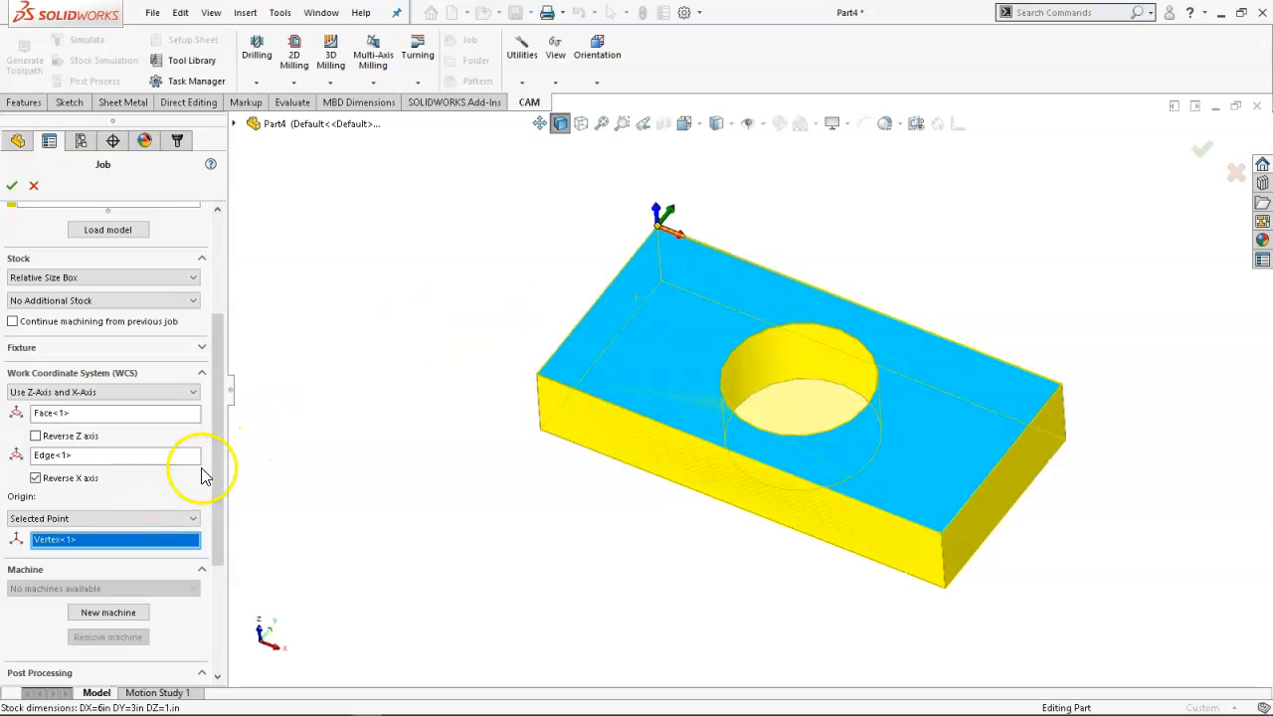
Set the job's program name to 1 and its program comment to "block".
{"action": "left_click_drag", "start_coordinate": [208, 469], "coordinate": [201, 627]}
{"action": "left_click", "coordinate": [45, 510]}
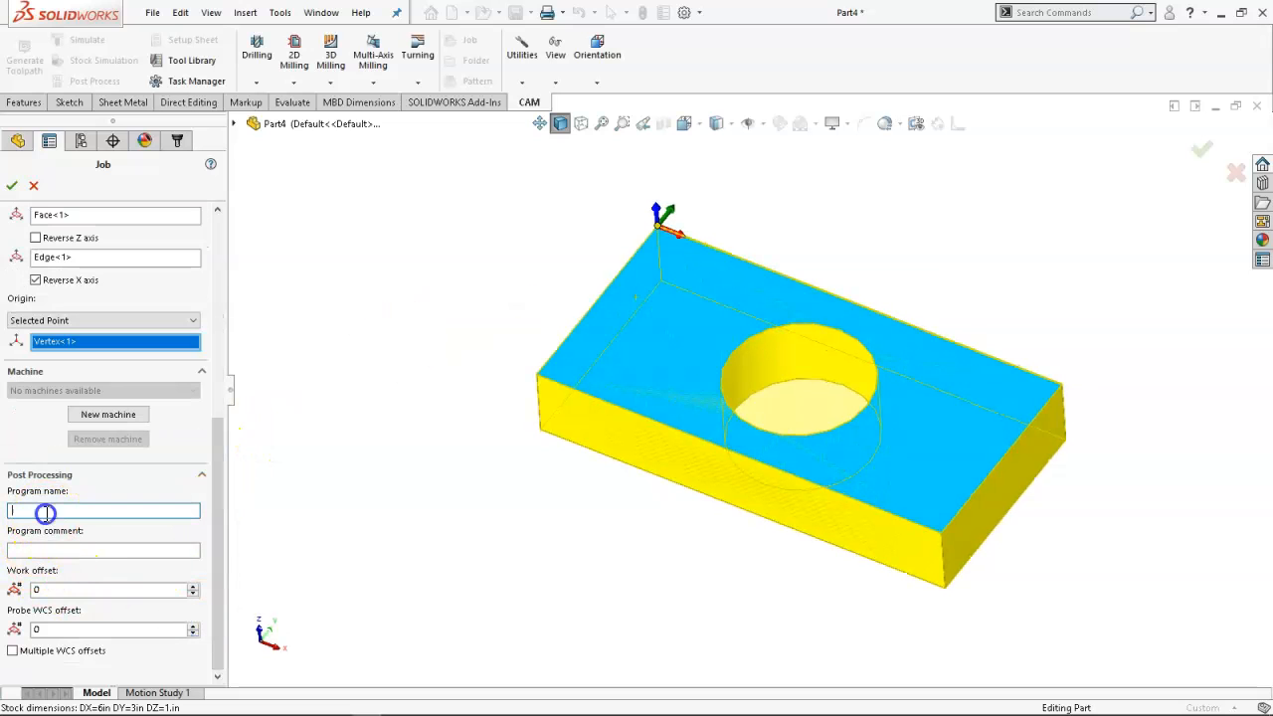
{"action": "type", "text": "1"}
{"action": "key", "text": "Tab"}
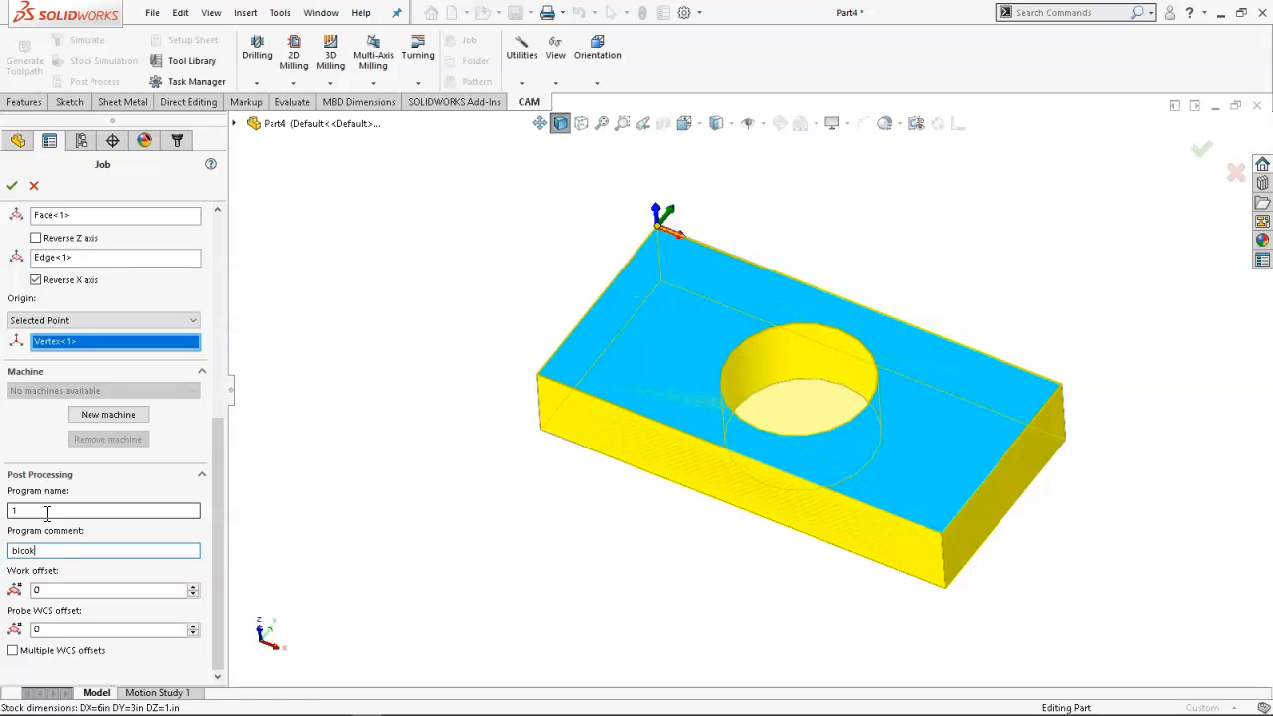
{"action": "double_click", "coordinate": [20, 551]}
{"action": "type", "text": "blo"}
{"action": "key", "text": "Tab"}
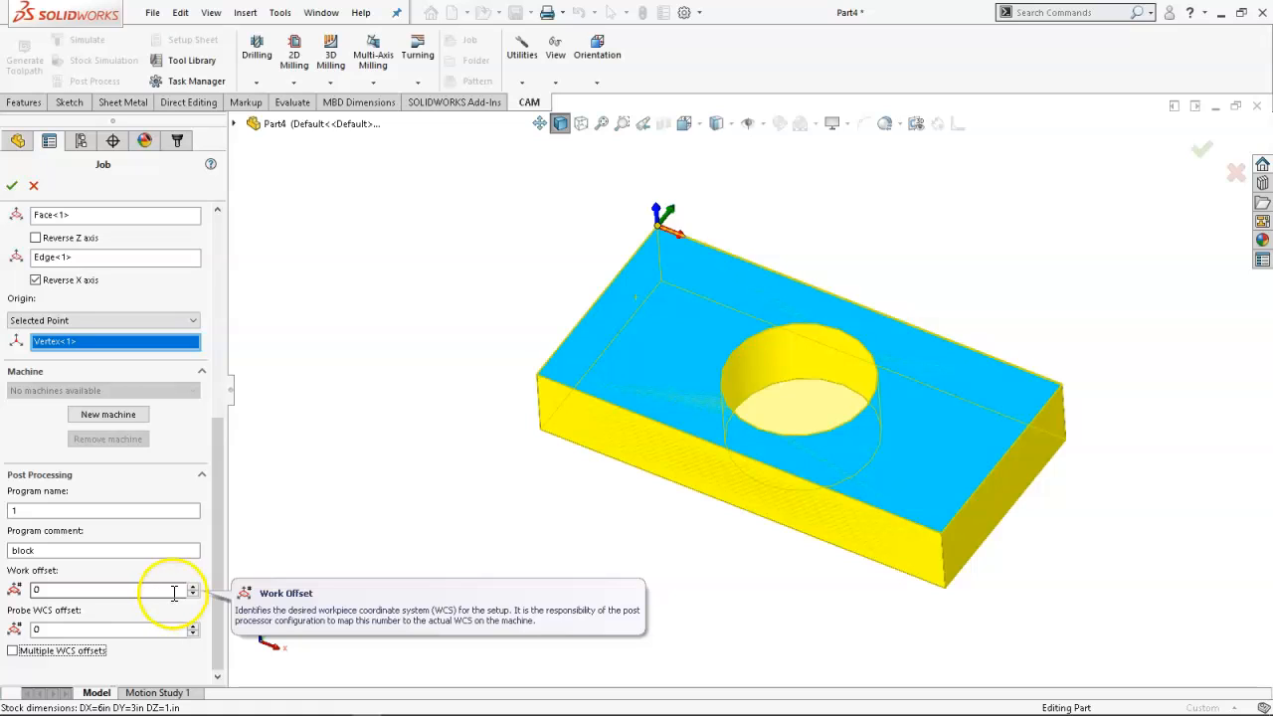
Keep the job's work offset at 0 and accept the job definition.
{"action": "left_click", "coordinate": [50, 590]}
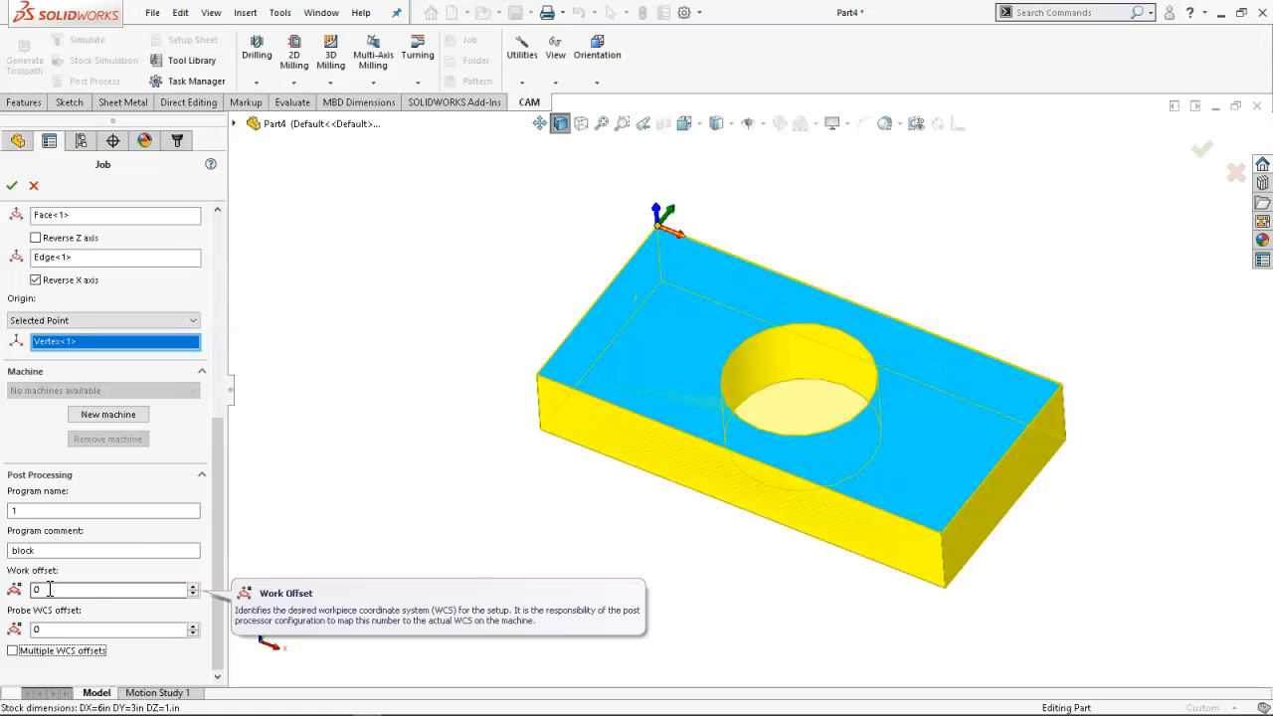
{"action": "left_click", "coordinate": [129, 588]}
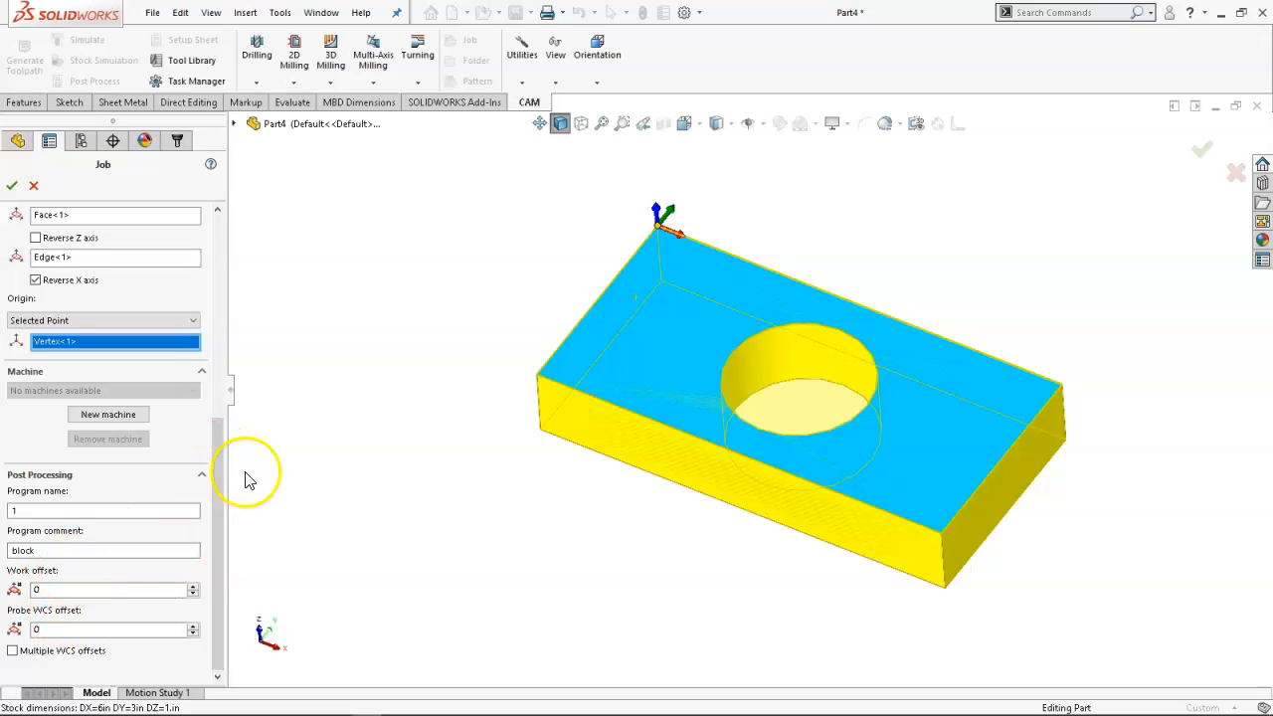
{"action": "left_click_drag", "start_coordinate": [222, 436], "coordinate": [226, 197]}
{"action": "left_click", "coordinate": [12, 186]}
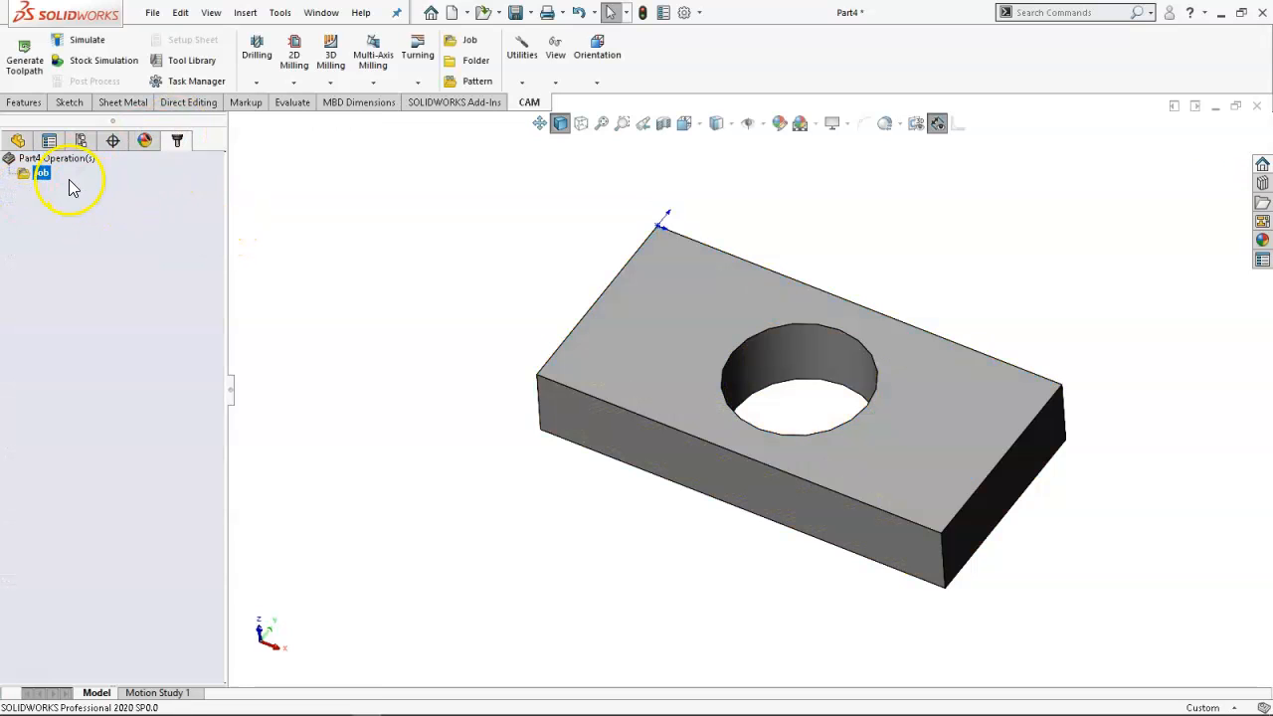
Add a new 2D milling Face operation to the job.
{"action": "left_click", "coordinate": [42, 177]}
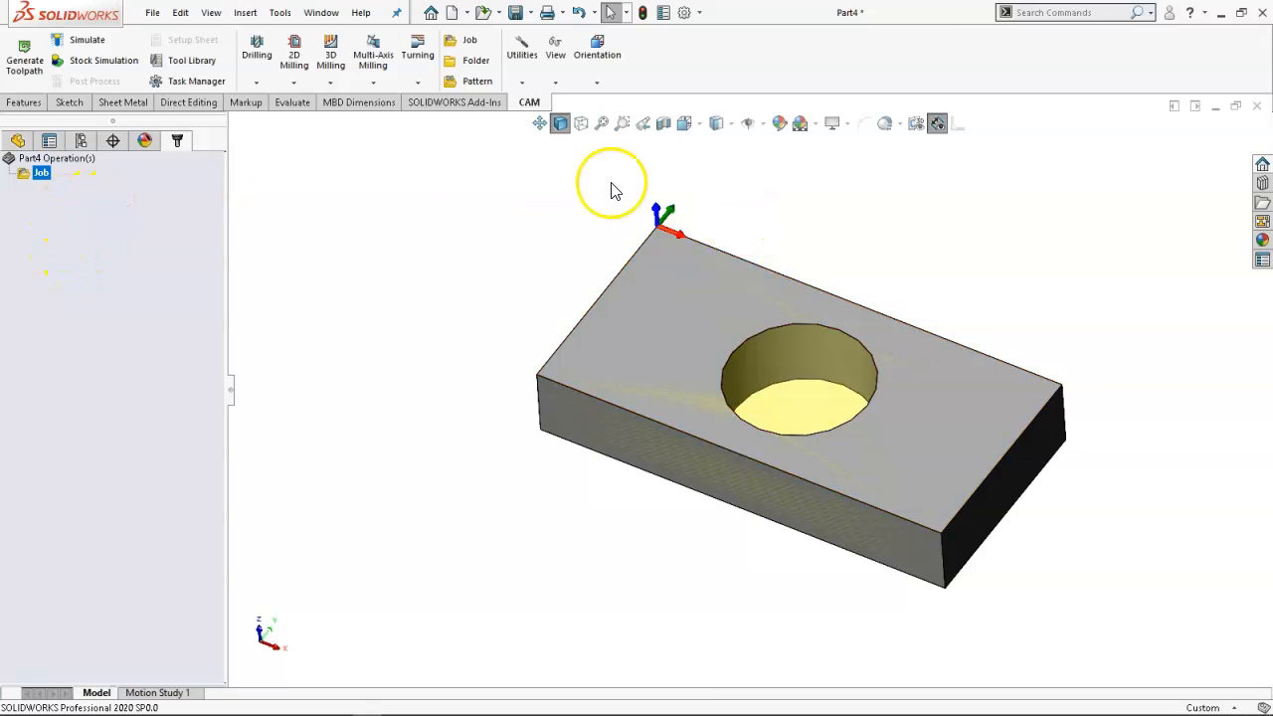
{"action": "right_click", "coordinate": [40, 206]}
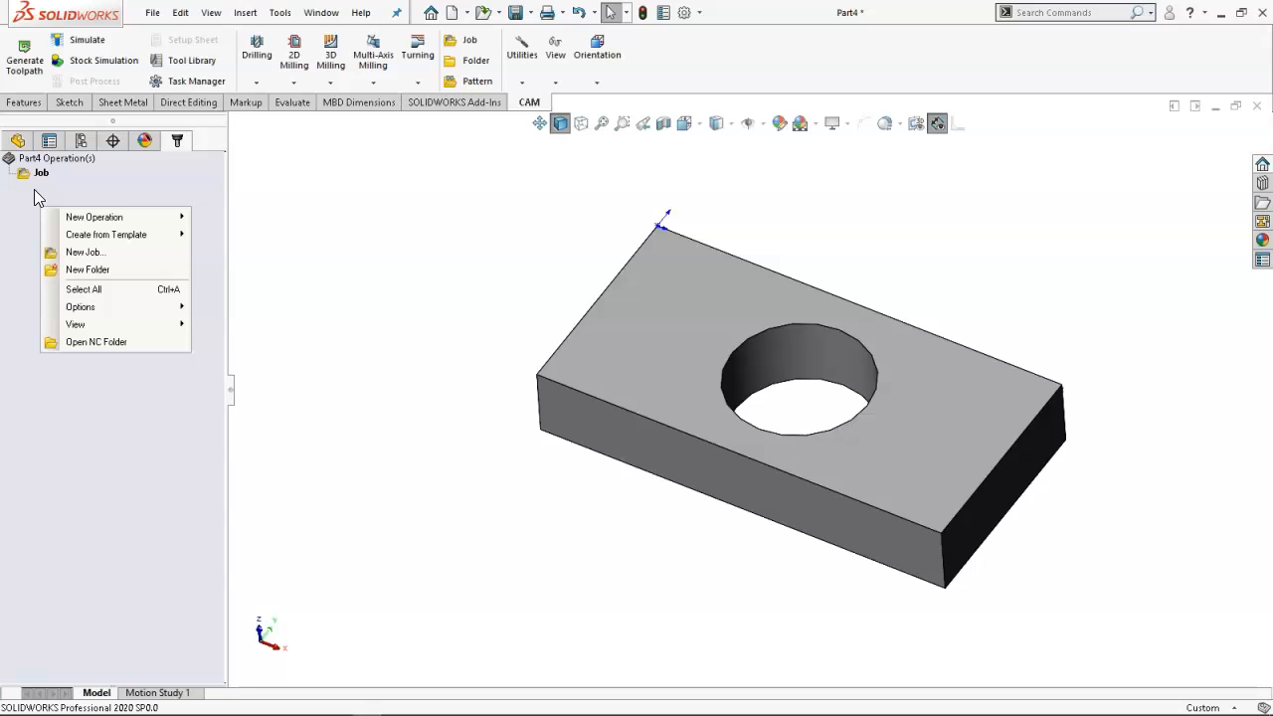
{"action": "mouse_move", "coordinate": [80, 219]}
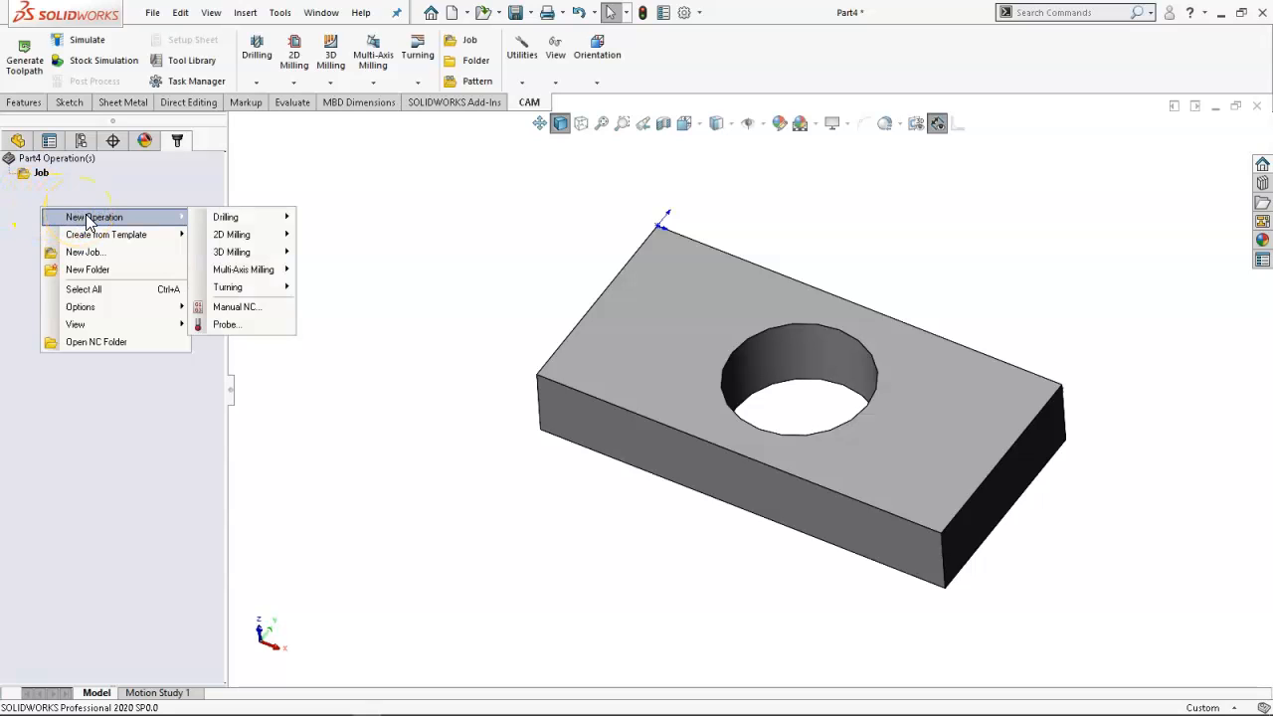
{"action": "mouse_move", "coordinate": [231, 239]}
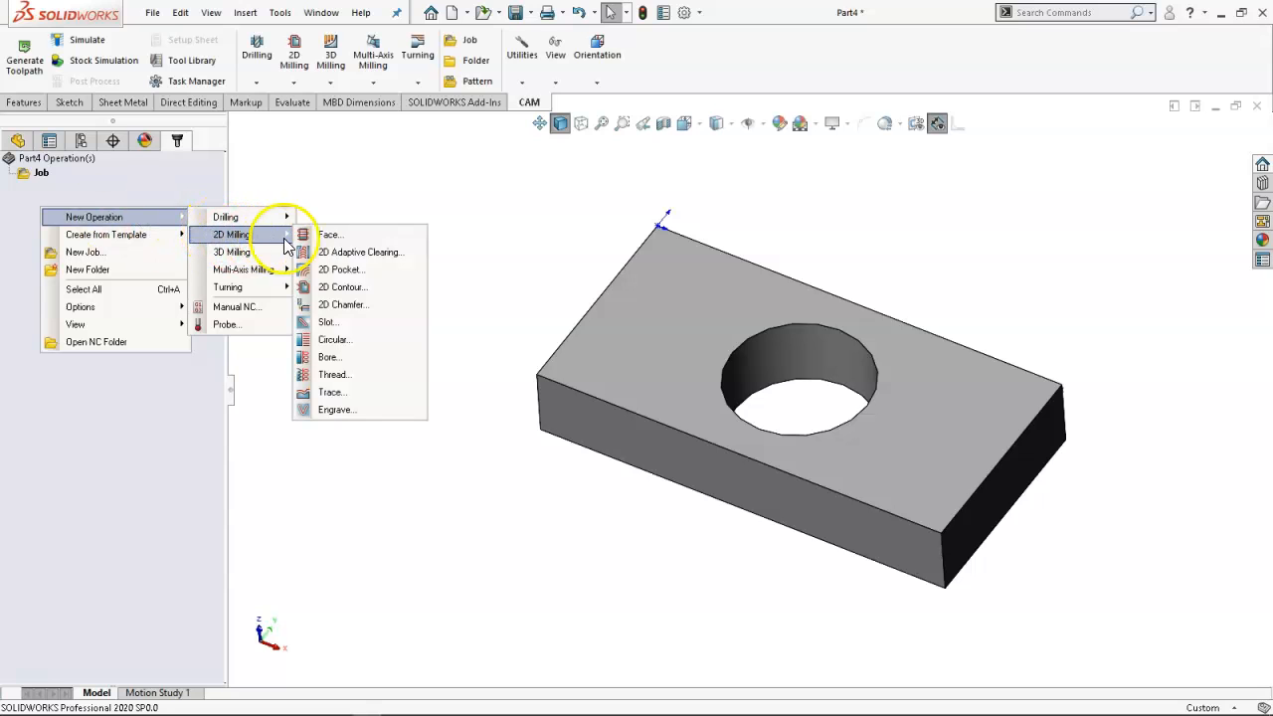
{"action": "left_click", "coordinate": [323, 239]}
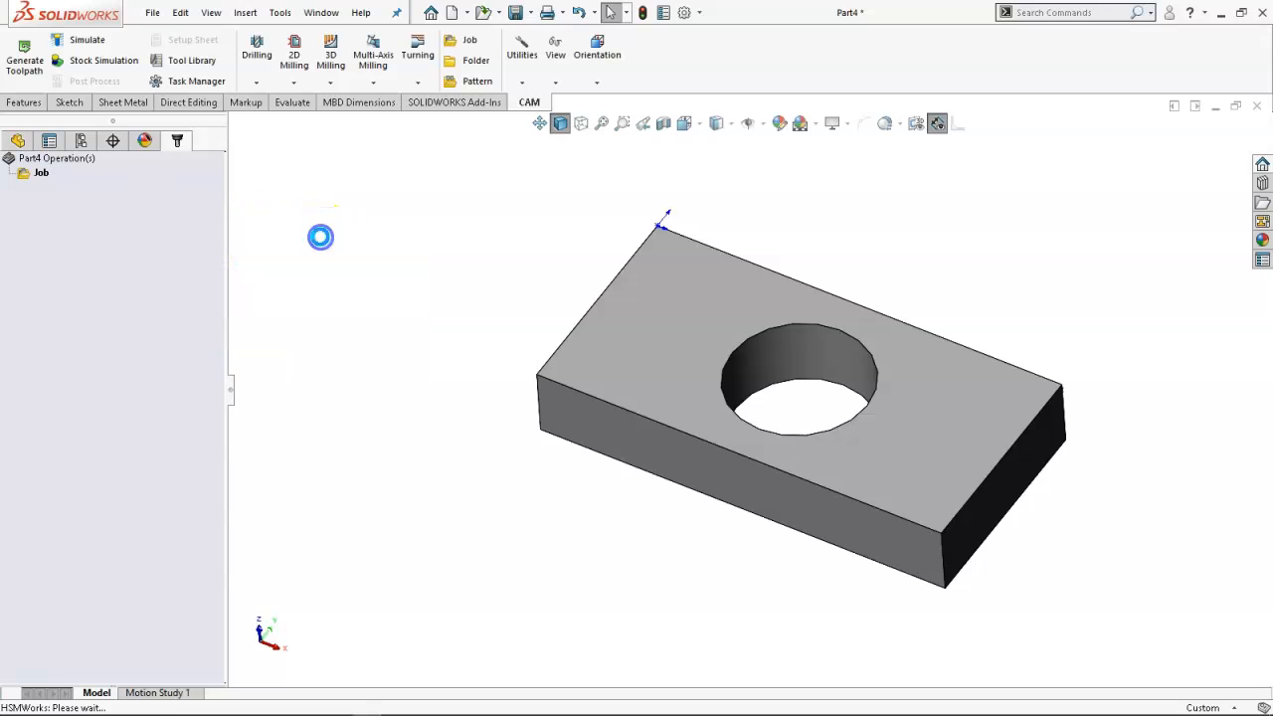
Assign the 1/2" flat endmill from the Haas TM2 tool library to the face operation.
{"action": "left_click", "coordinate": [96, 269]}
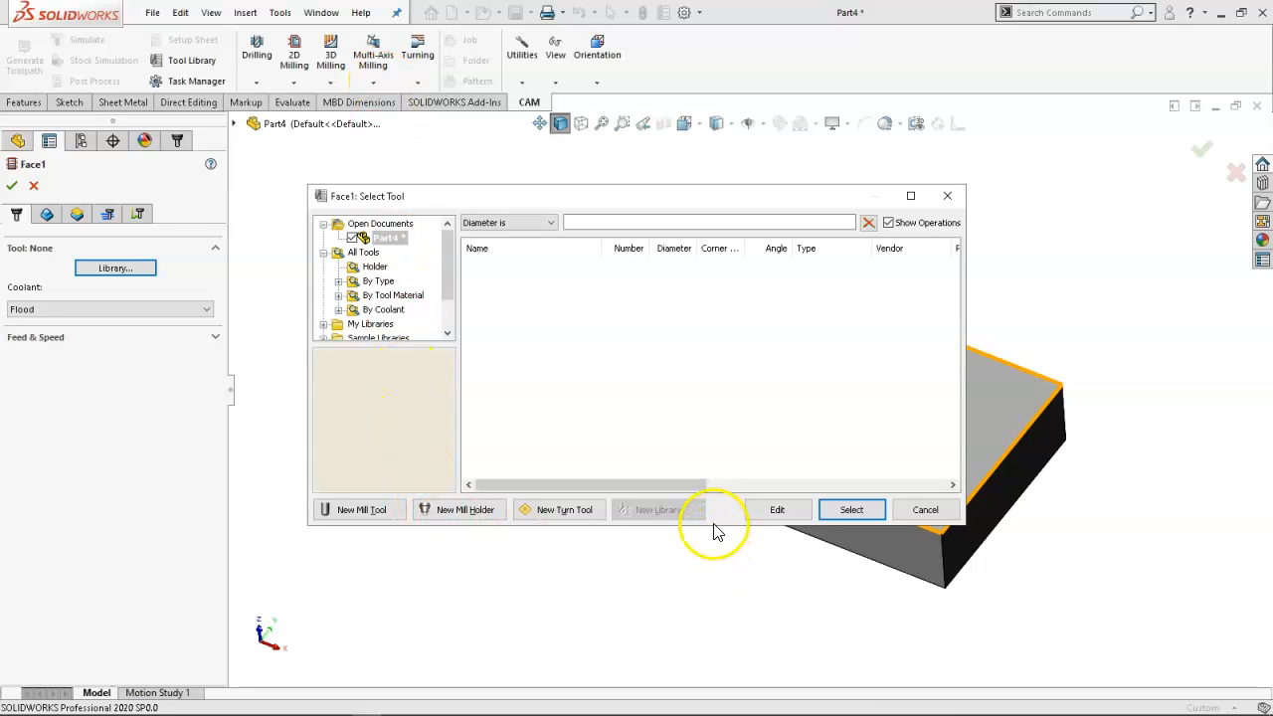
{"action": "left_click_drag", "start_coordinate": [710, 527], "coordinate": [710, 675]}
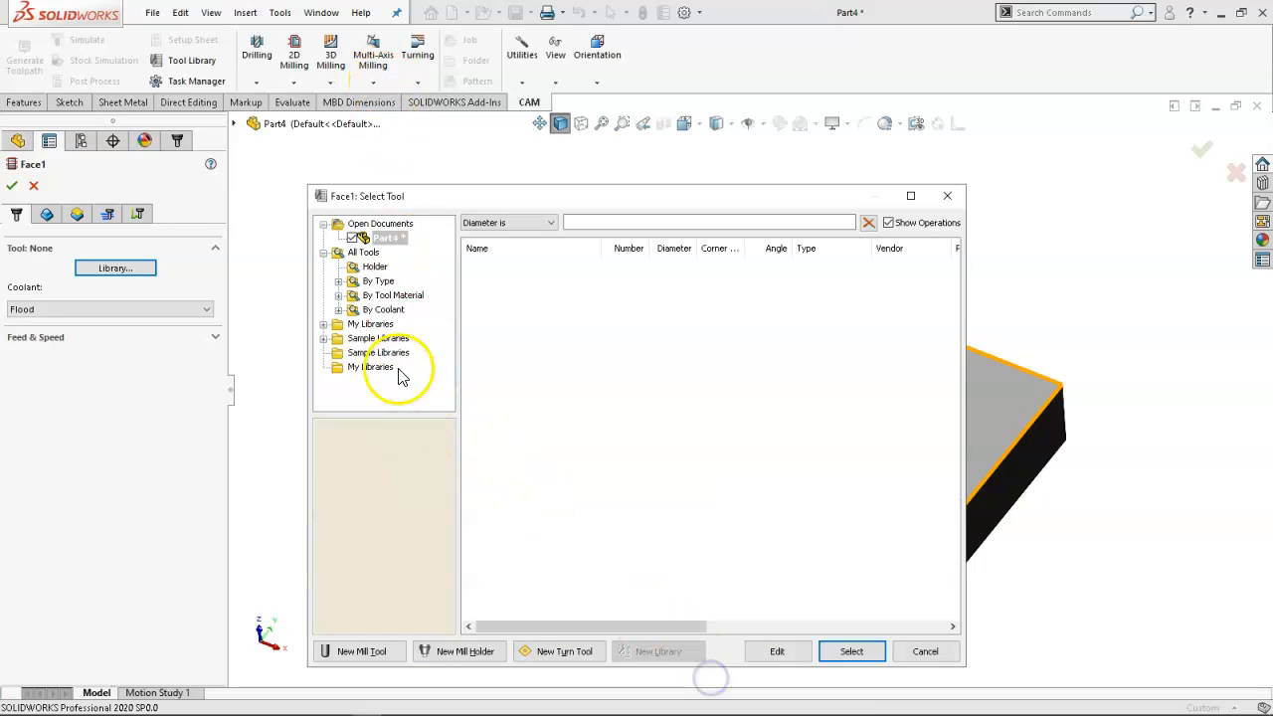
{"action": "left_click", "coordinate": [338, 281]}
{"action": "left_click_drag", "start_coordinate": [448, 260], "coordinate": [445, 370]}
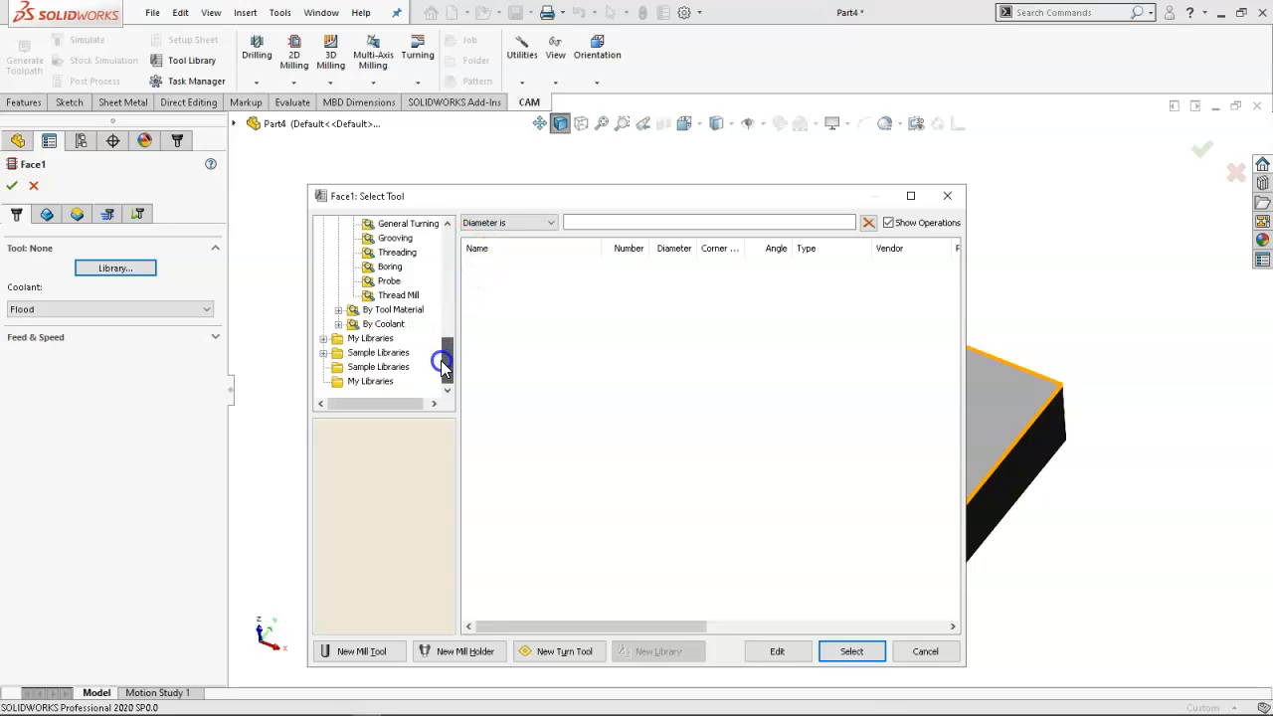
{"action": "left_click", "coordinate": [323, 338]}
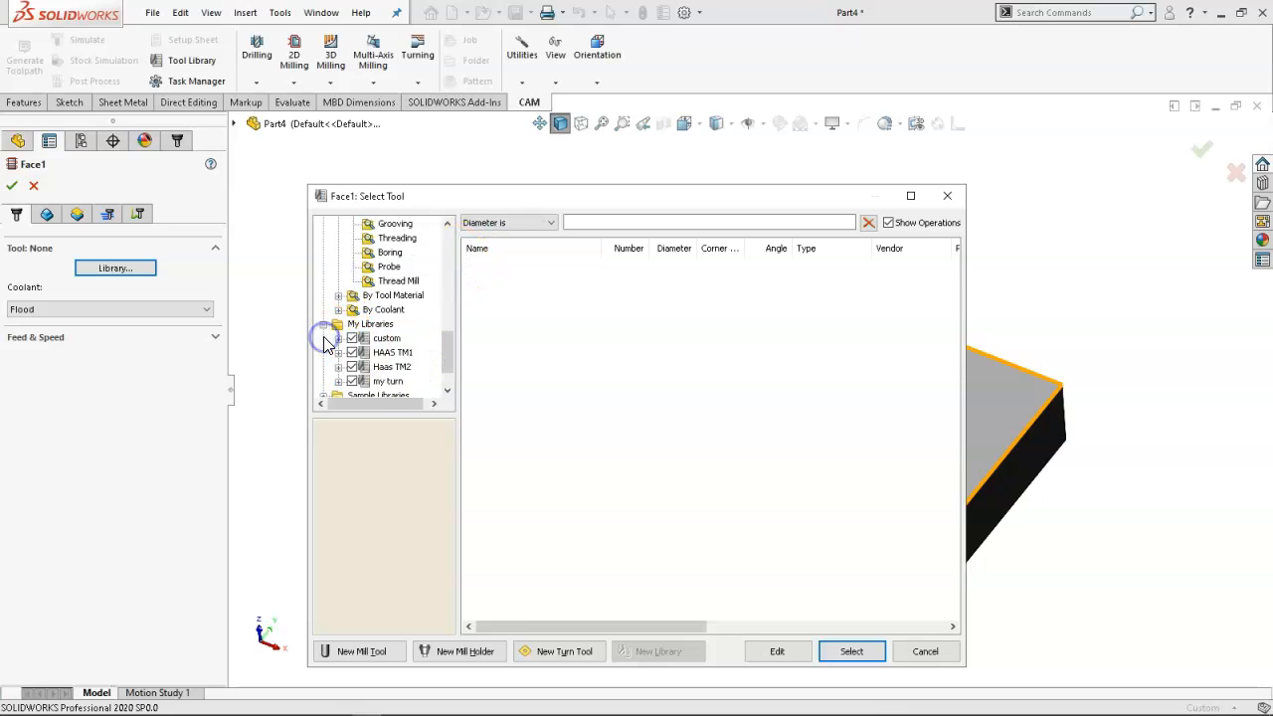
{"action": "left_click", "coordinate": [393, 353]}
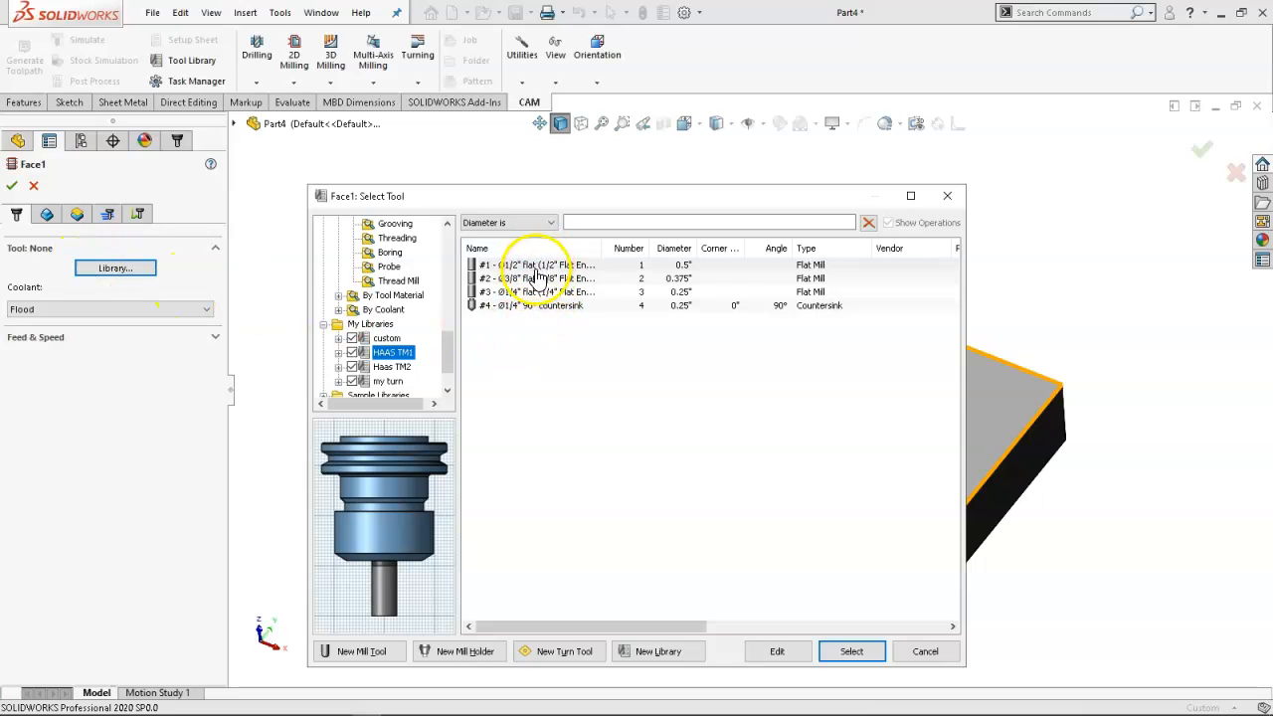
{"action": "left_click", "coordinate": [391, 367]}
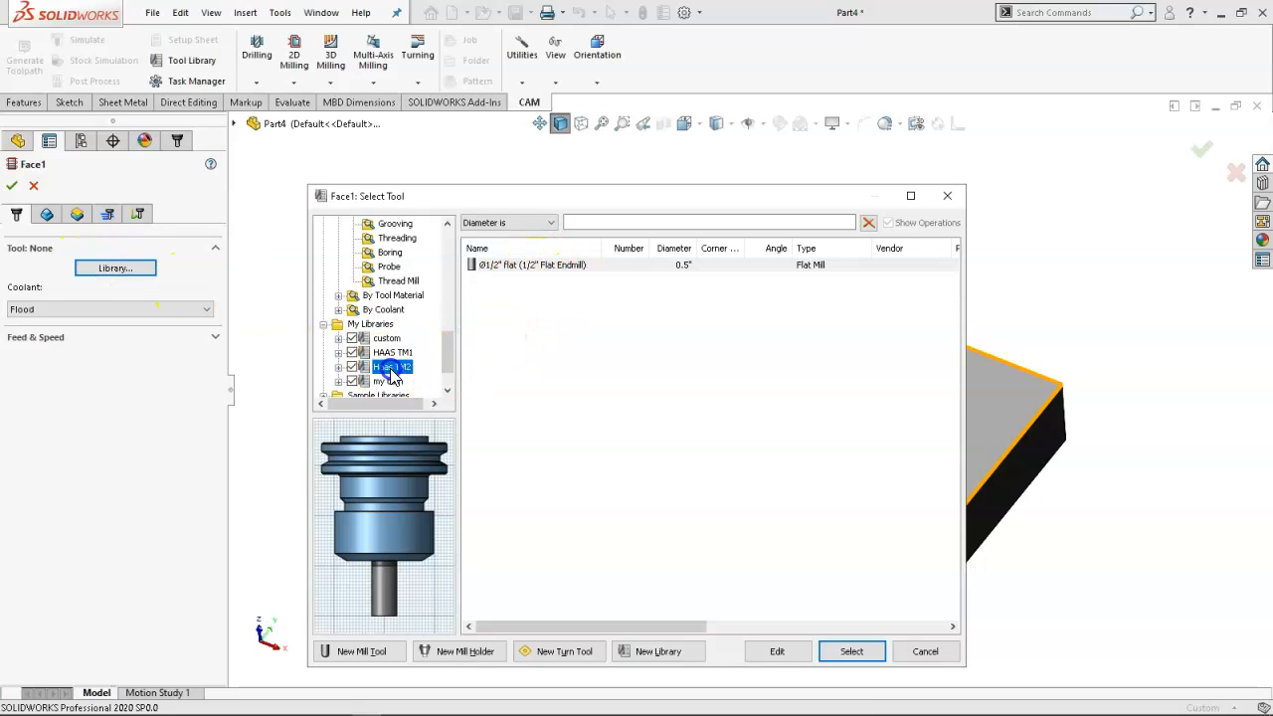
{"action": "left_click", "coordinate": [522, 266]}
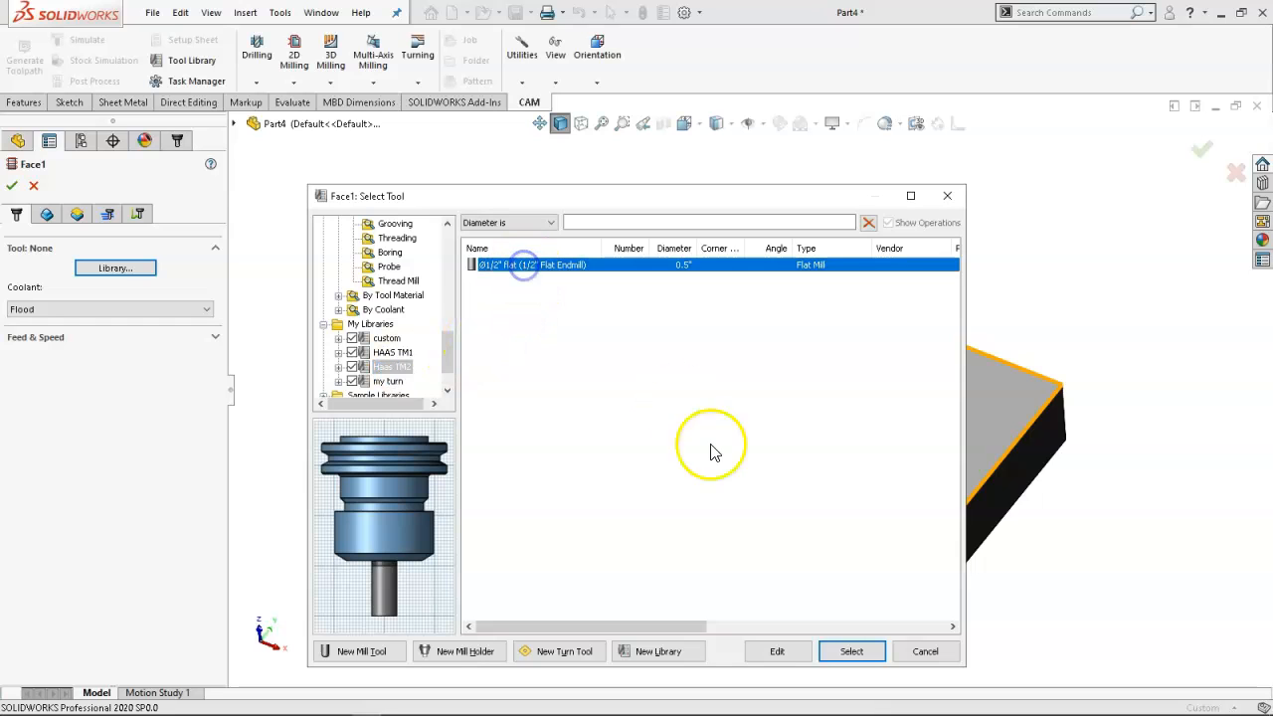
{"action": "left_click", "coordinate": [848, 651]}
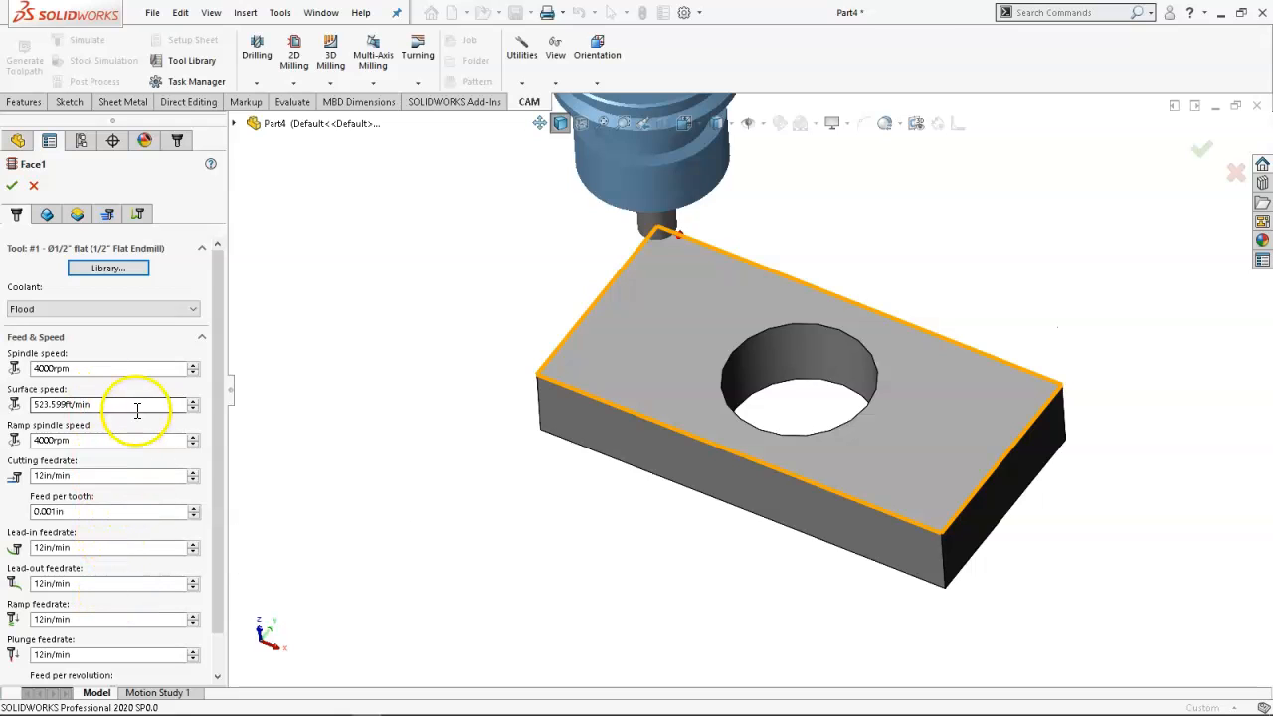
Review the face operation's geometry options and its clearance, retract, feed, top and bottom heights.
{"action": "left_click", "coordinate": [52, 216]}
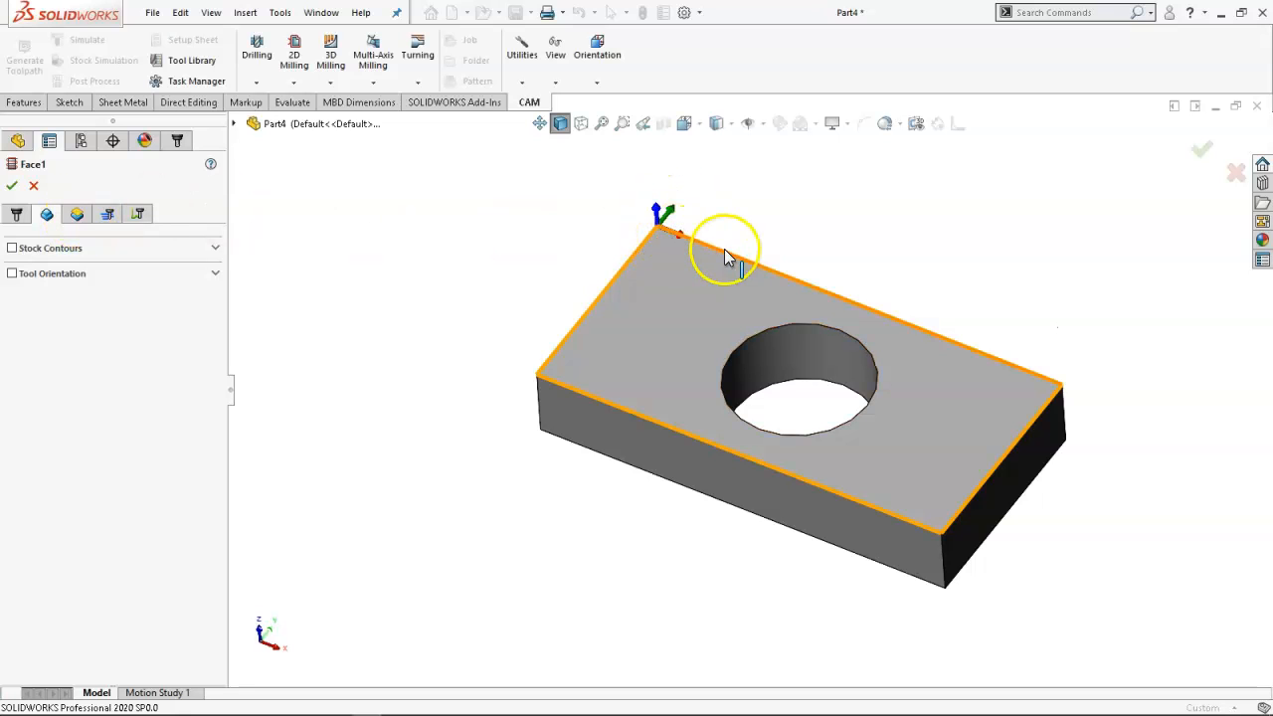
{"action": "left_click", "coordinate": [77, 216]}
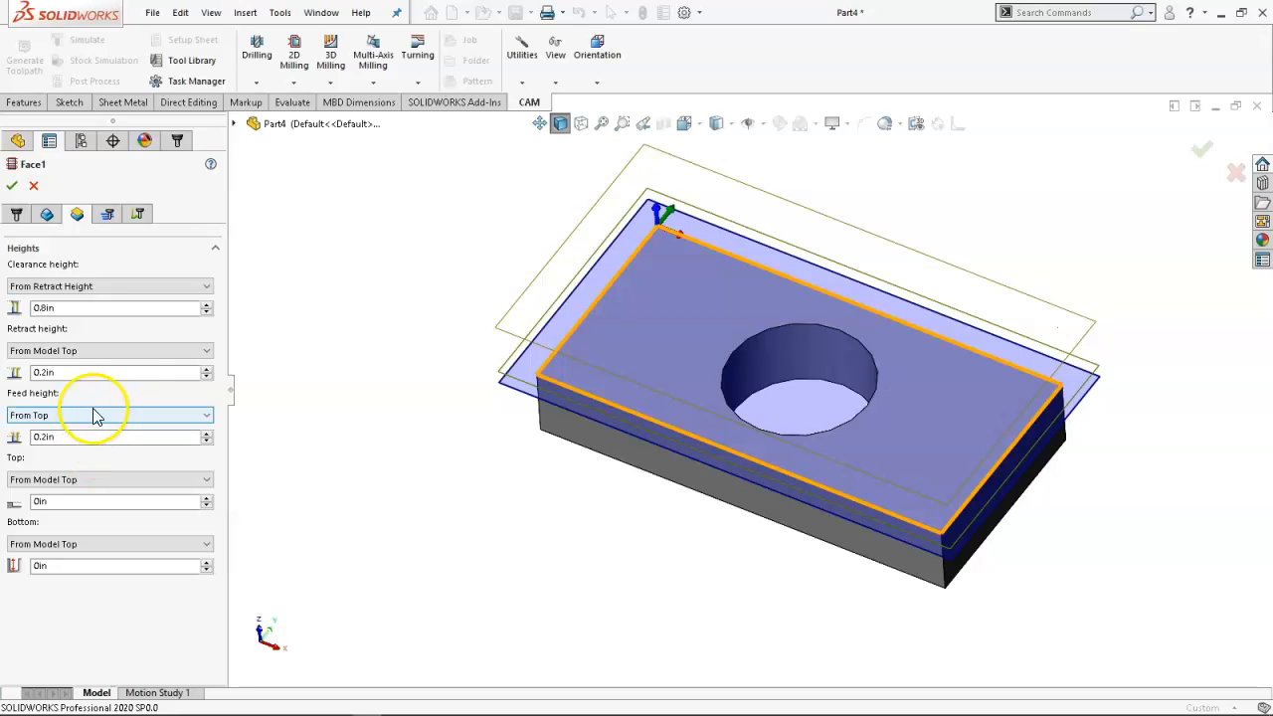
{"action": "mouse_move", "coordinate": [97, 351]}
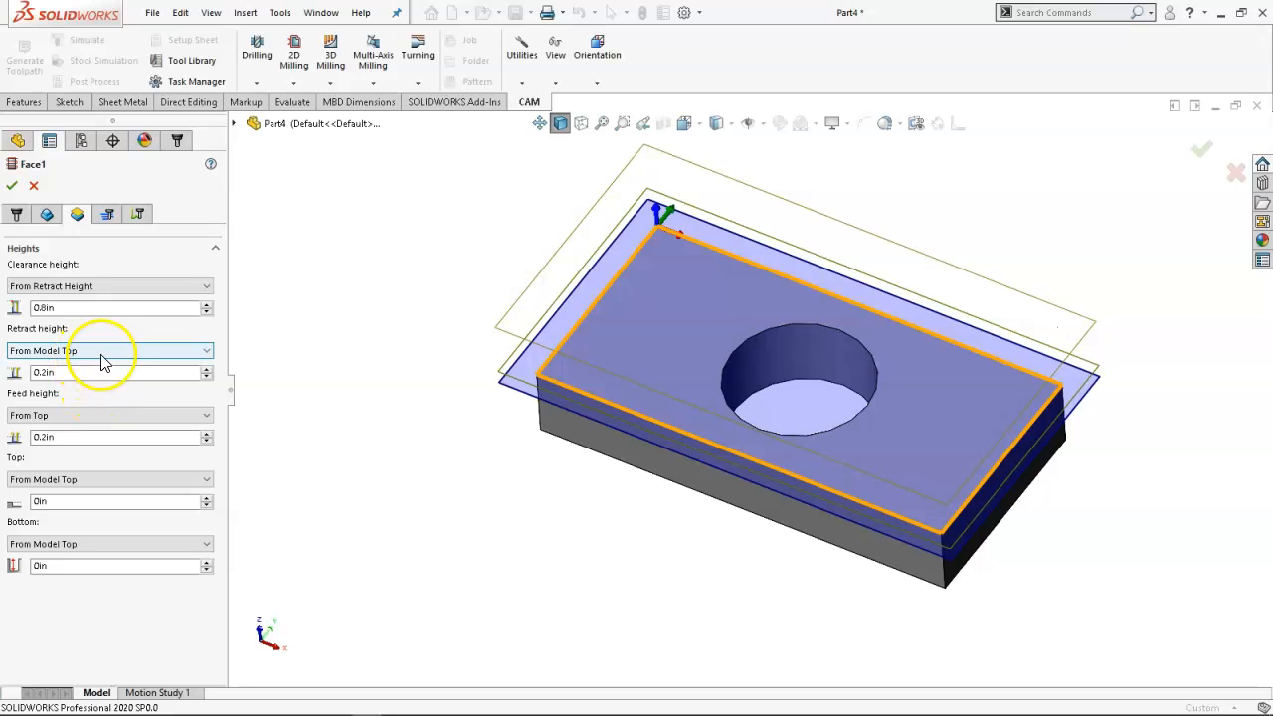
{"action": "mouse_move", "coordinate": [80, 299]}
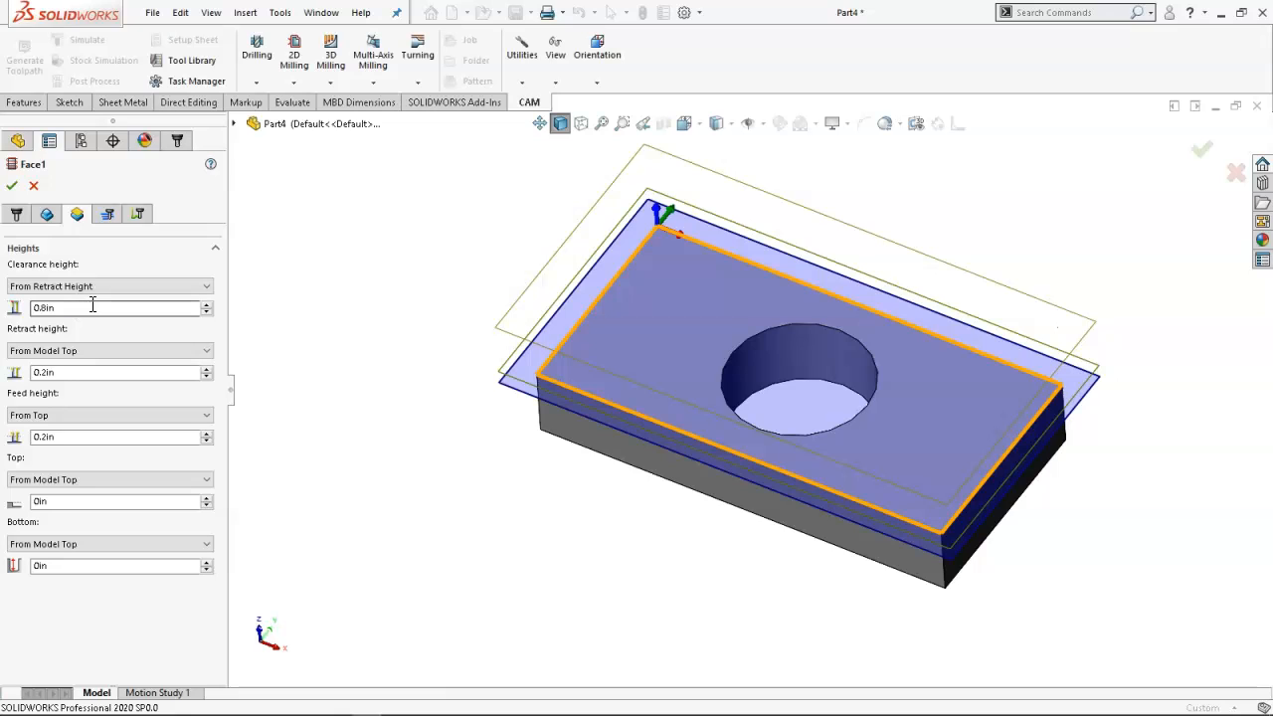
{"action": "left_click", "coordinate": [110, 370]}
Set the face passes' stepover to 0.3 in and review the pass direction, pass extension and stock offset.
{"action": "left_click", "coordinate": [108, 218]}
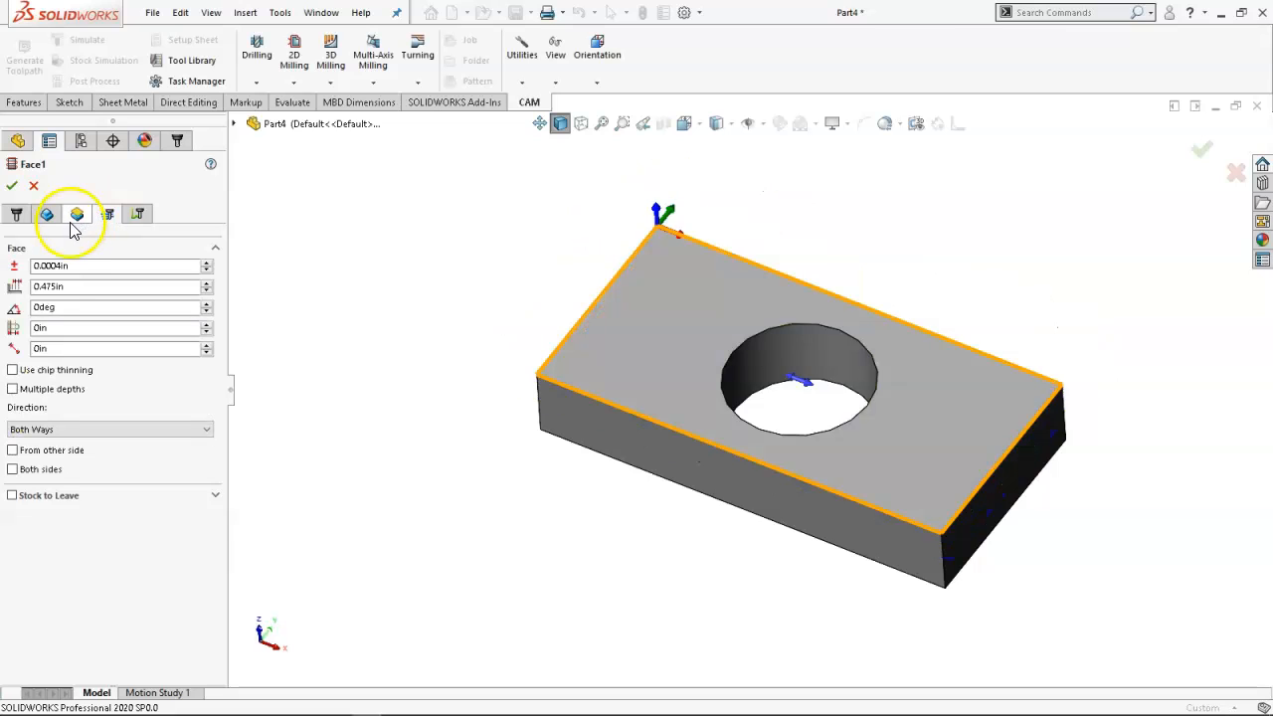
{"action": "left_click", "coordinate": [61, 266]}
{"action": "left_click", "coordinate": [75, 286]}
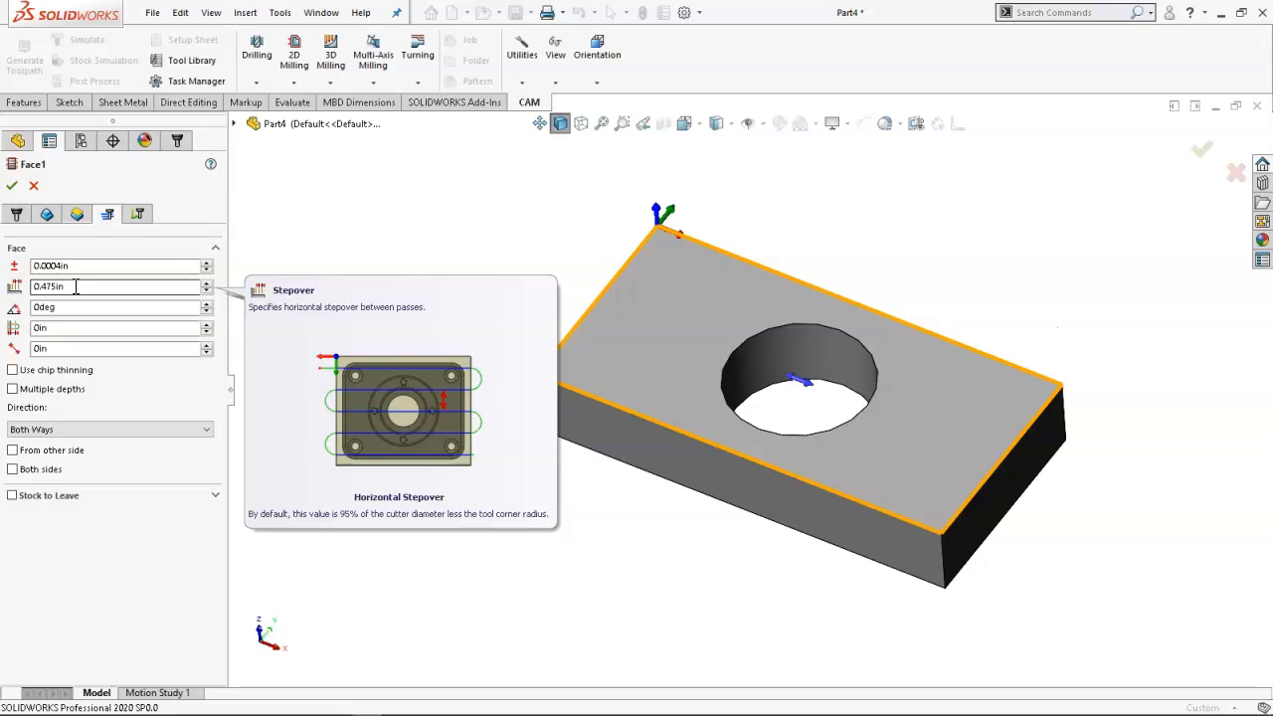
{"action": "double_click", "coordinate": [75, 287]}
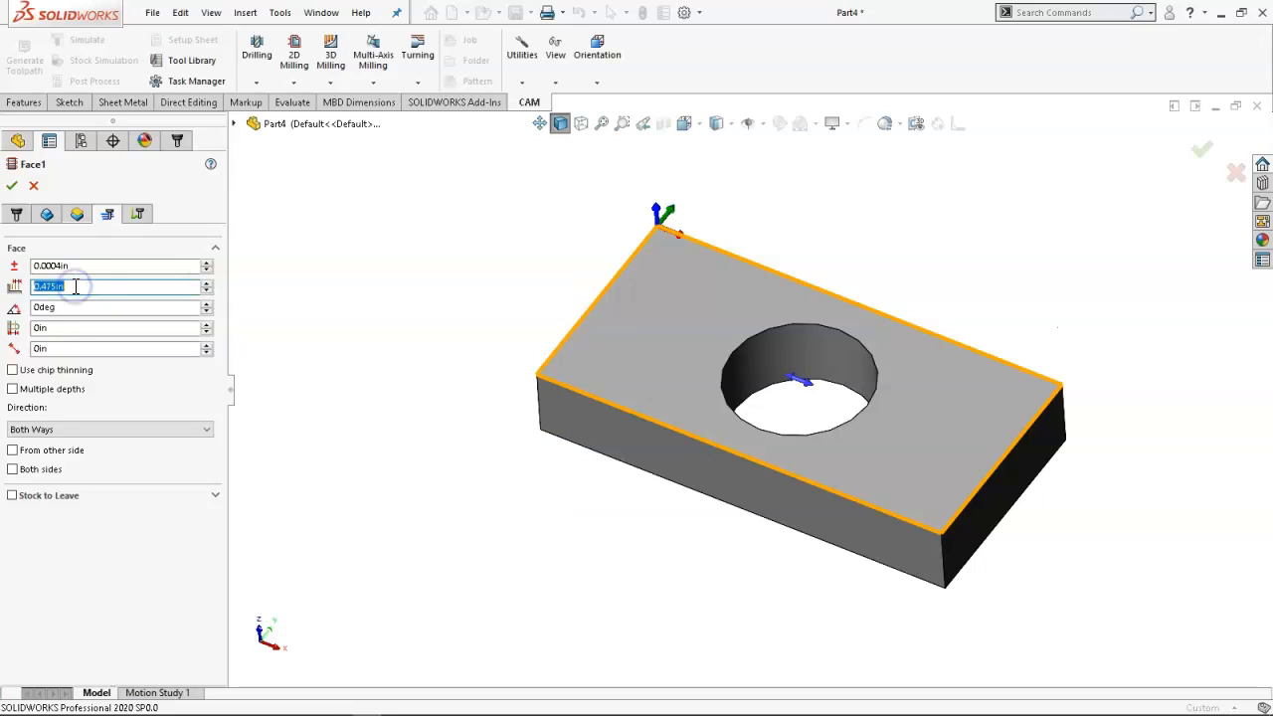
{"action": "type", "text": "0.3"}
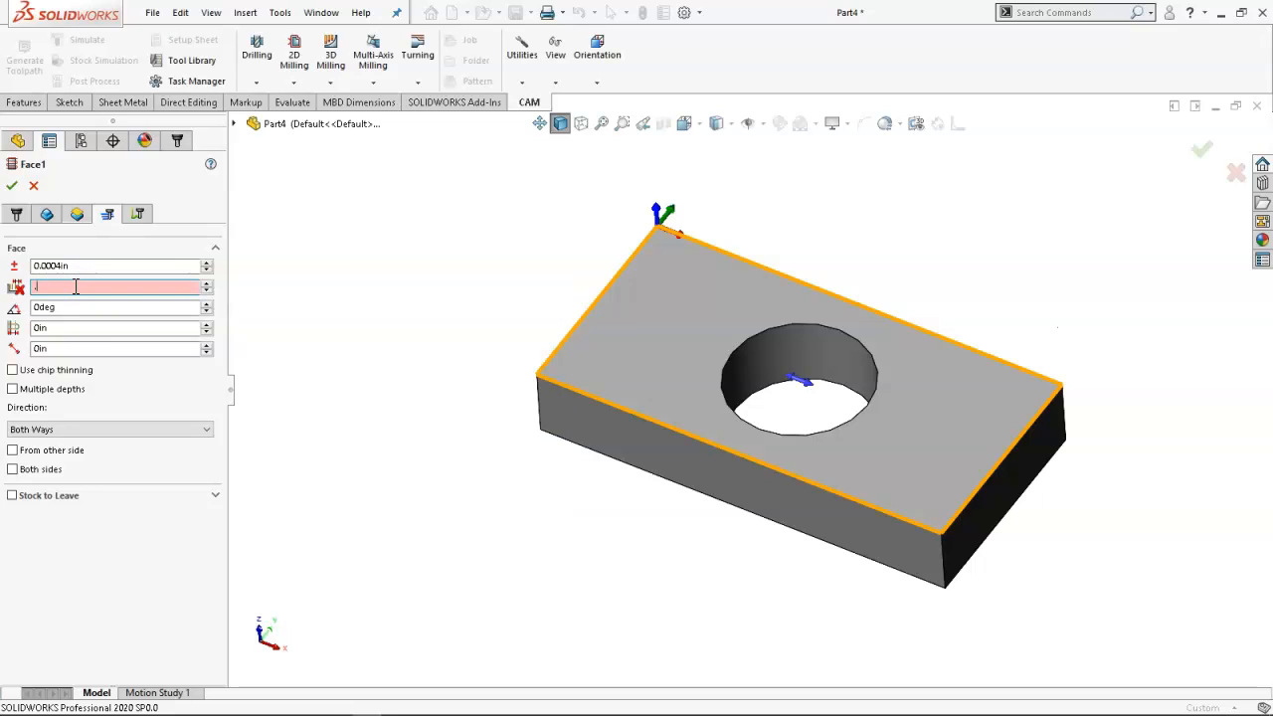
{"action": "key", "text": "Tab"}
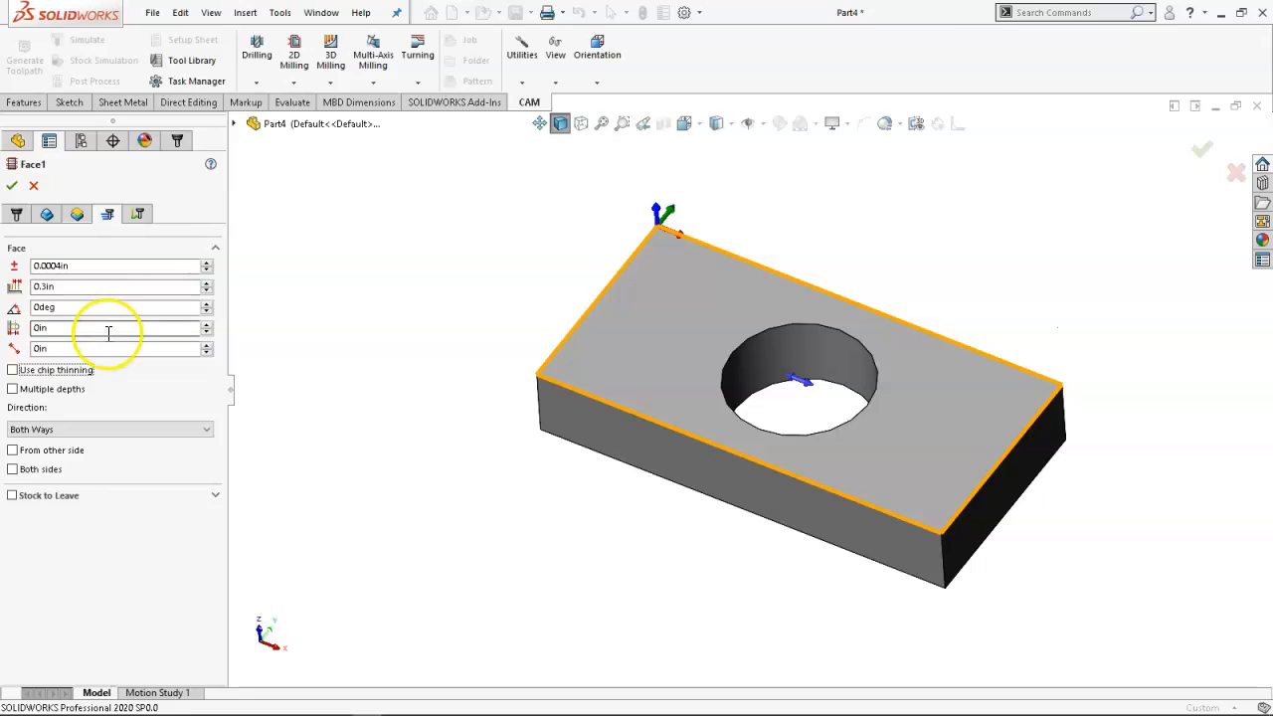
{"action": "mouse_move", "coordinate": [81, 310]}
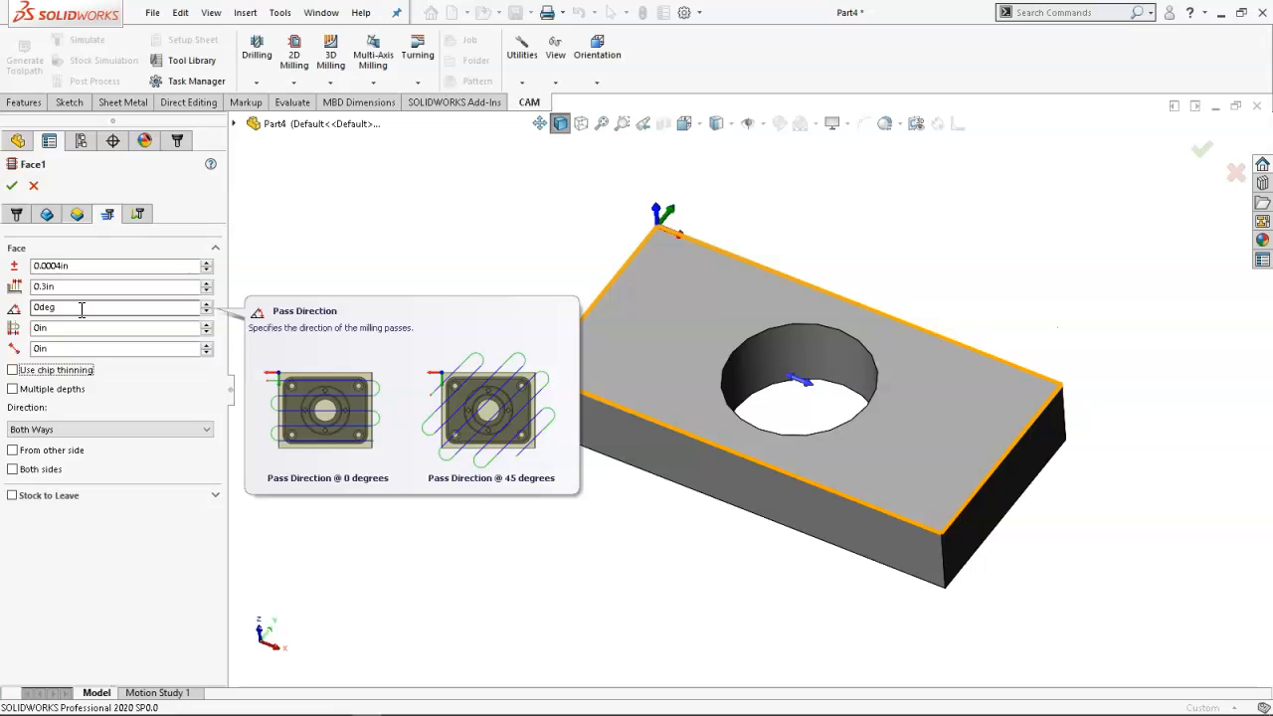
{"action": "left_click", "coordinate": [99, 308]}
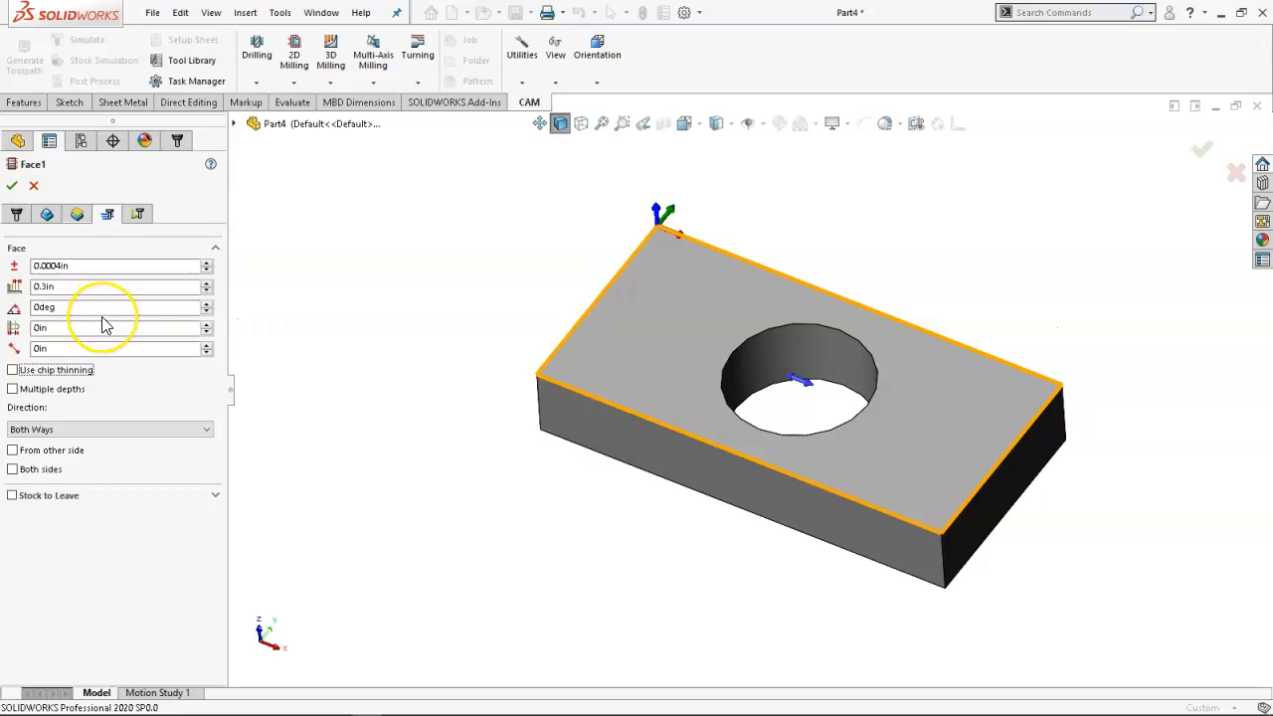
{"action": "left_click", "coordinate": [91, 330]}
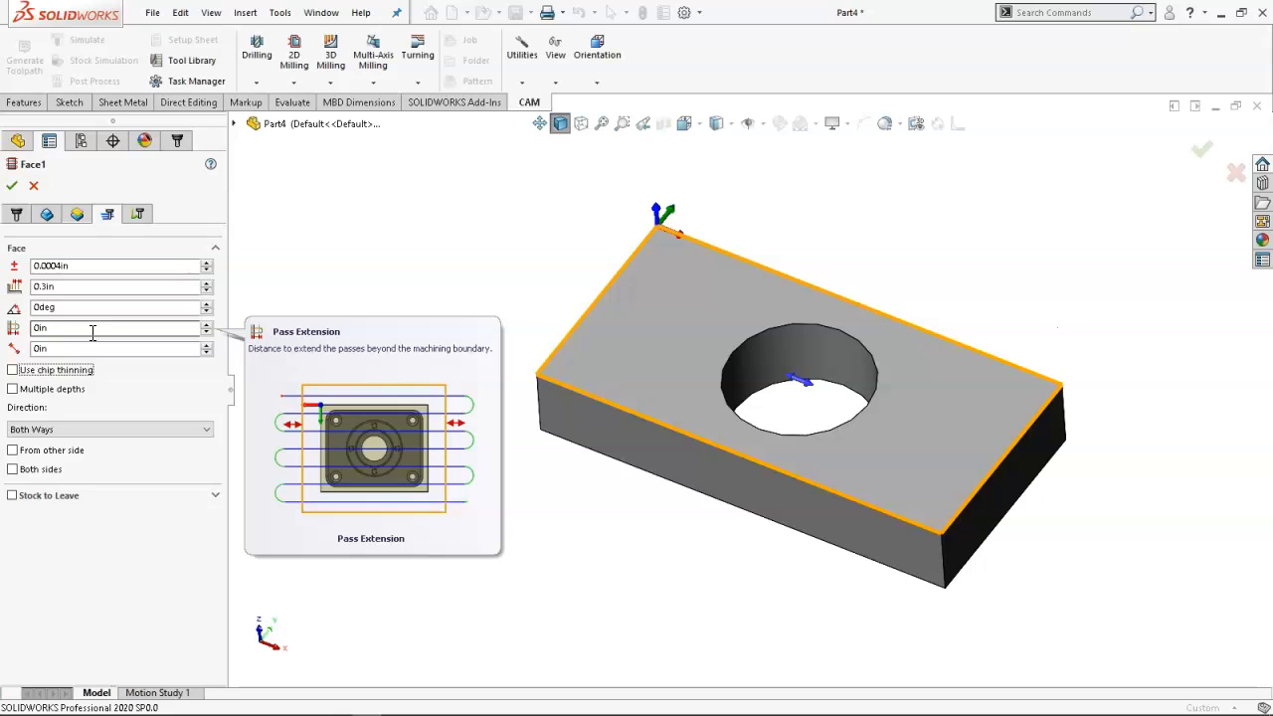
{"action": "left_click", "coordinate": [94, 348]}
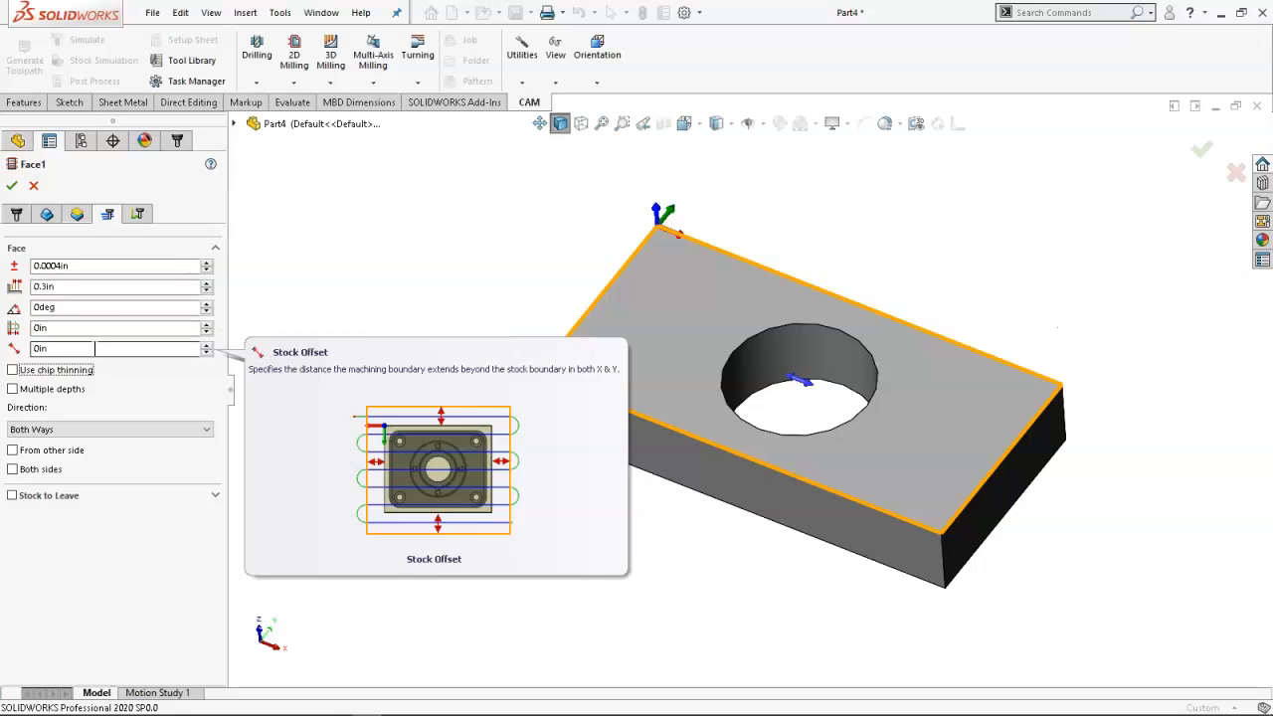
{"action": "left_click", "coordinate": [100, 364]}
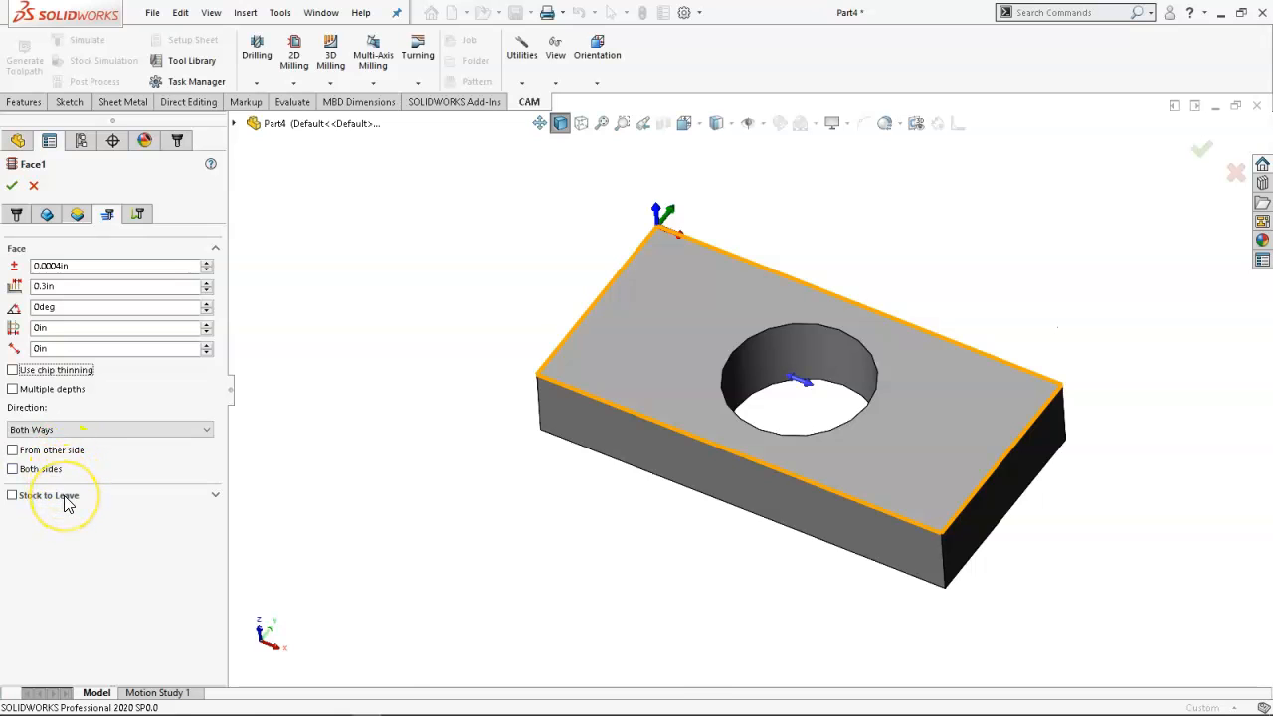
Enable Extend before retract in the linking settings, keep the Smooth transition method, and accept the face operation.
{"action": "left_click", "coordinate": [140, 217]}
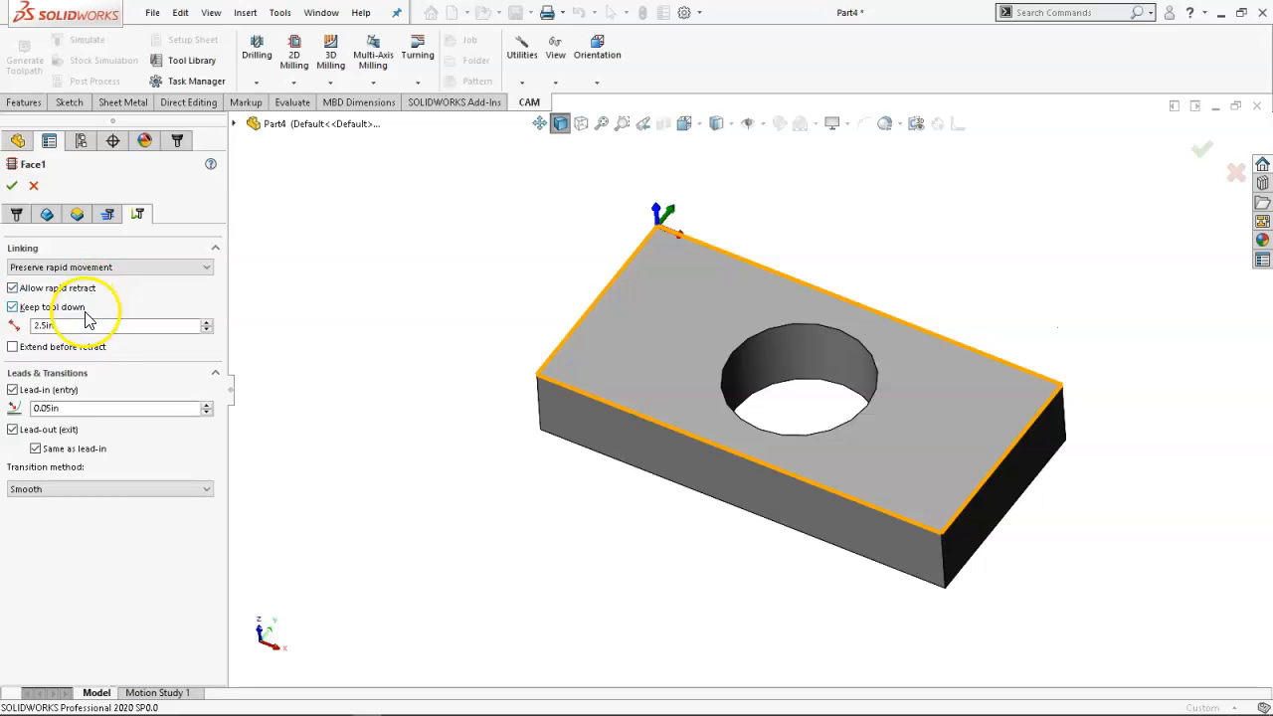
{"action": "left_click", "coordinate": [13, 347]}
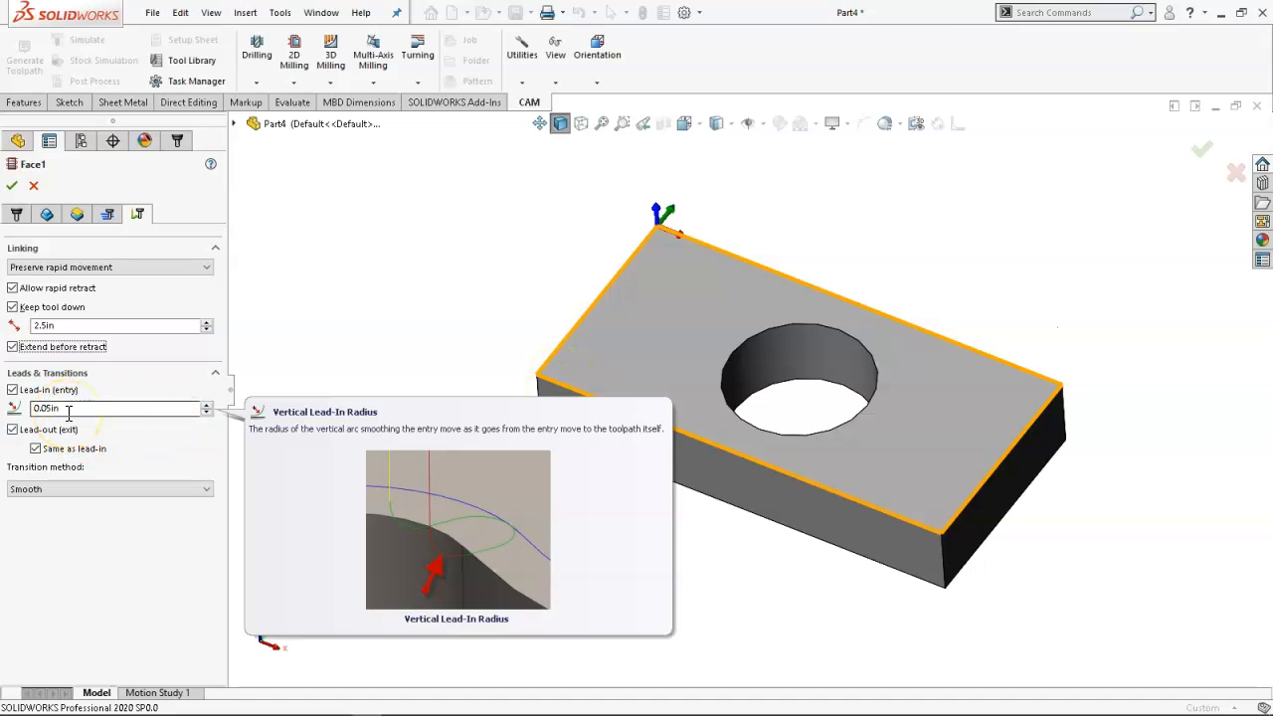
{"action": "left_click", "coordinate": [87, 490]}
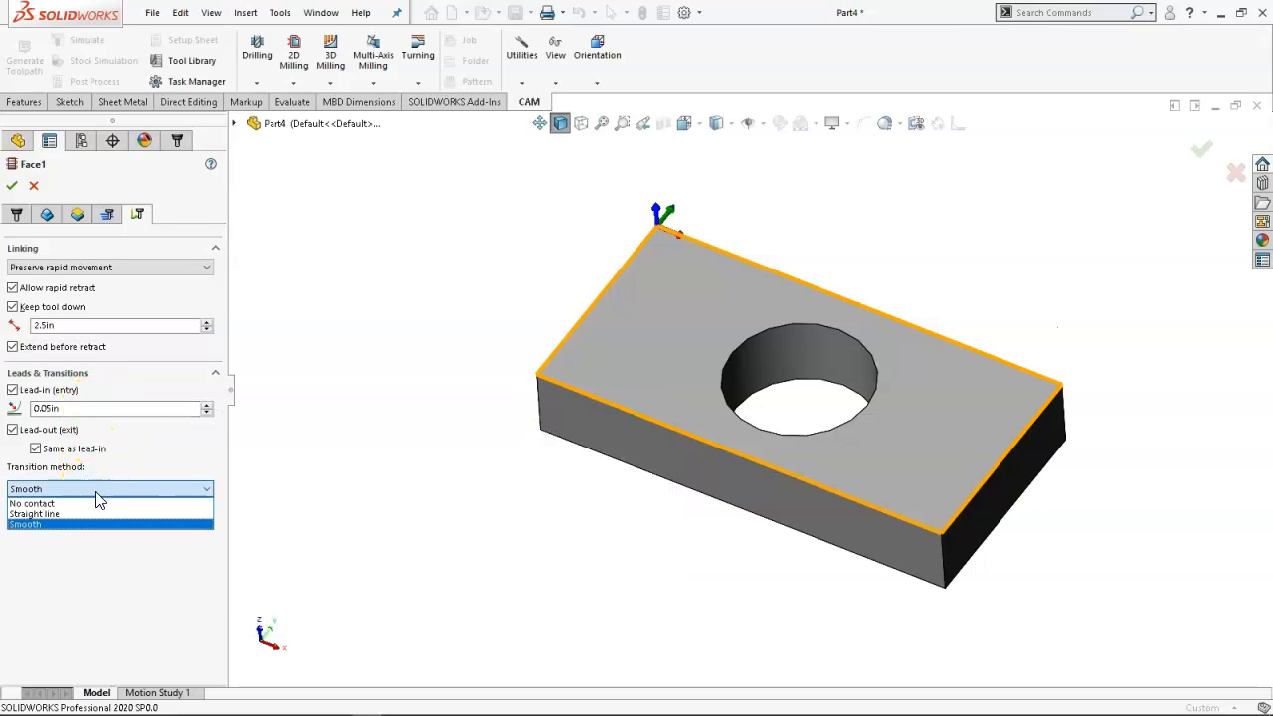
{"action": "left_click", "coordinate": [97, 488]}
{"action": "left_click", "coordinate": [13, 188]}
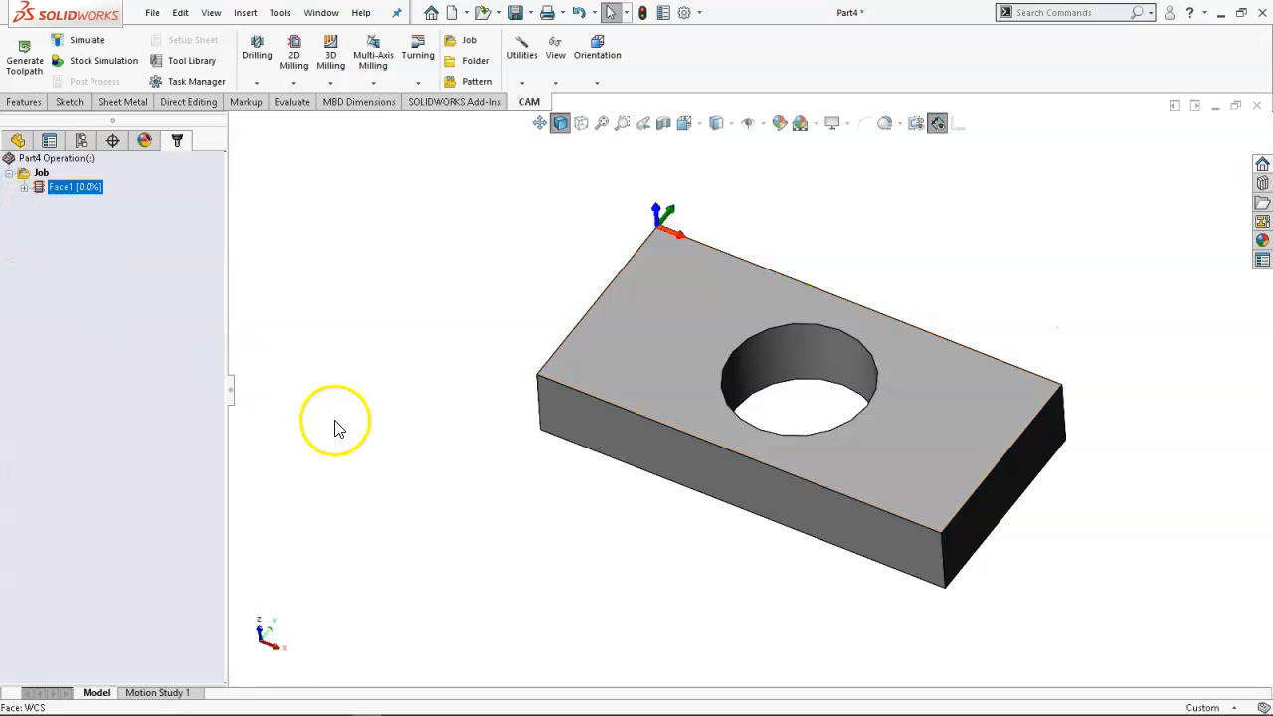
Inspect the face toolpath's lead-in, lead-out and transitions between passes at both ends of the block.
{"action": "middle_click_drag", "start_coordinate": [390, 404], "coordinate": [456, 266]}
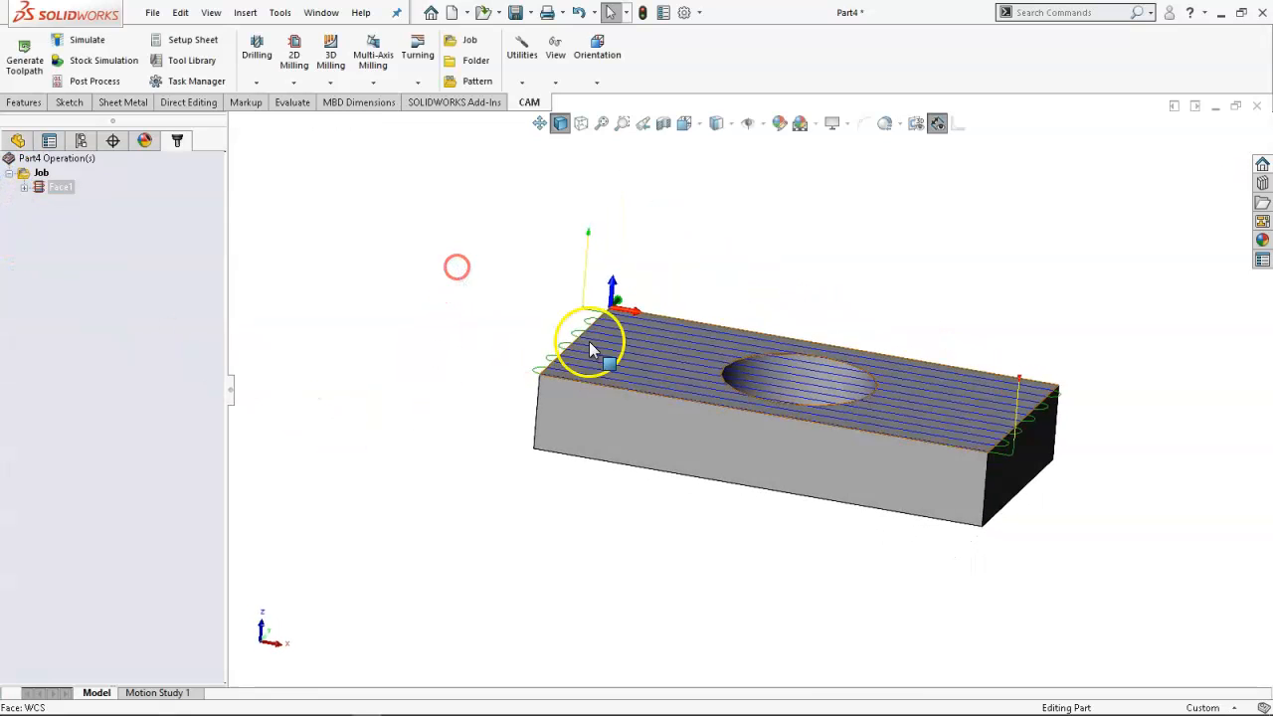
{"action": "scroll", "coordinate": [619, 334], "scroll_direction": "up", "scroll_amount": 5}
{"action": "scroll", "coordinate": [745, 384], "scroll_direction": "down", "scroll_amount": 10}
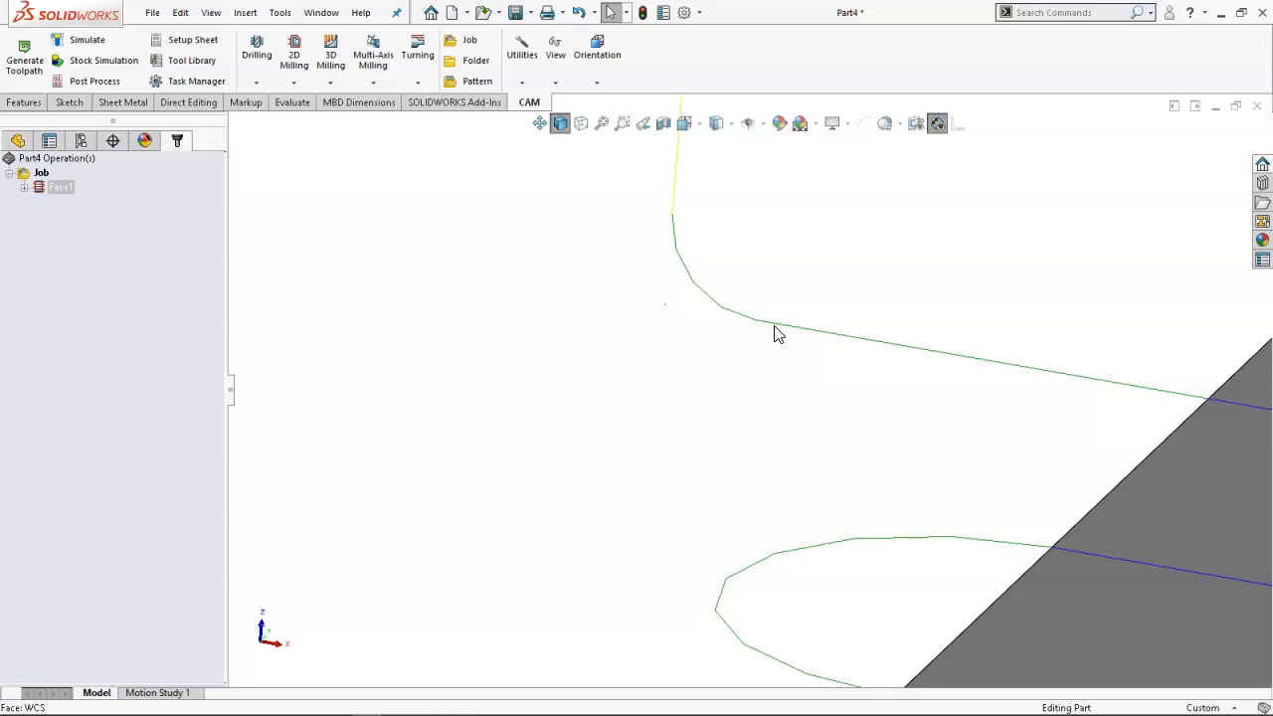
{"action": "scroll", "coordinate": [833, 432], "scroll_direction": "up", "scroll_amount": 10}
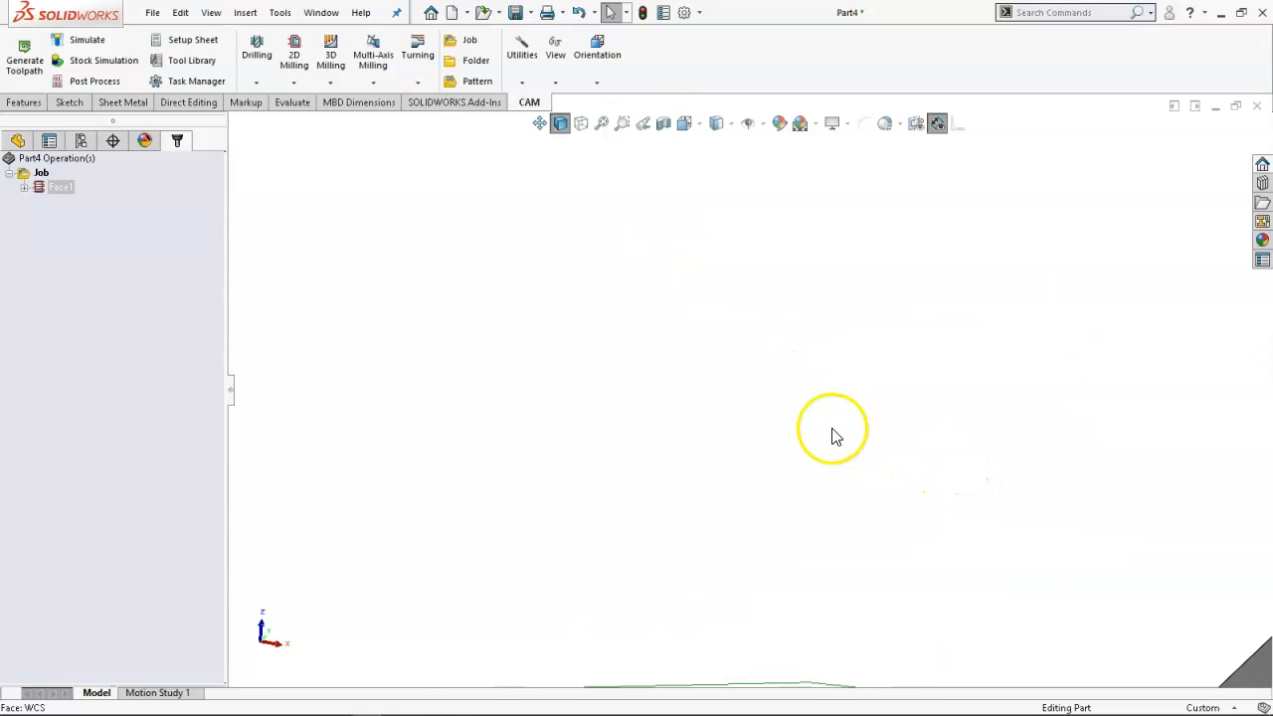
{"action": "scroll", "coordinate": [1033, 565], "scroll_direction": "down", "scroll_amount": 10}
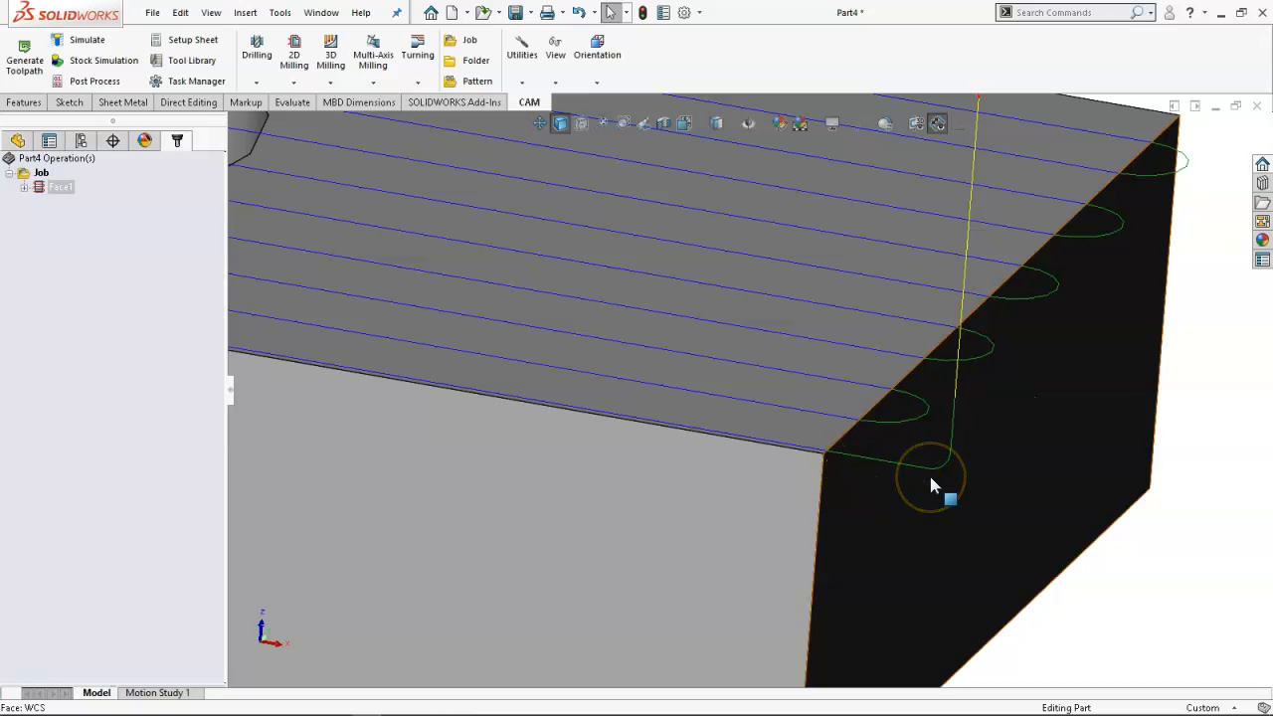
Inspect the face toolpath's corner move and rounded transitions up close, and its overall coverage of the block's top.
{"action": "scroll", "coordinate": [928, 472], "scroll_direction": "down", "scroll_amount": 5}
{"action": "scroll", "coordinate": [924, 469], "scroll_direction": "up", "scroll_amount": 4}
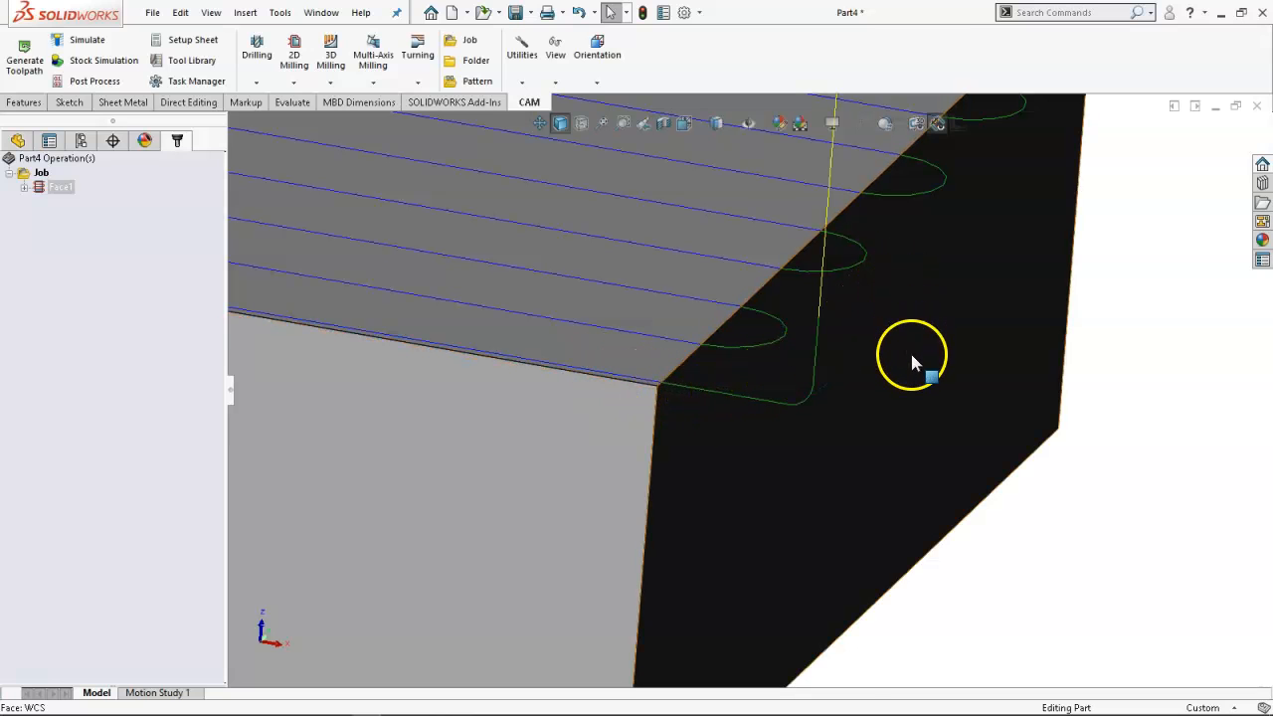
{"action": "scroll", "coordinate": [908, 351], "scroll_direction": "down", "scroll_amount": 1}
{"action": "scroll", "coordinate": [910, 358], "scroll_direction": "up", "scroll_amount": 8}
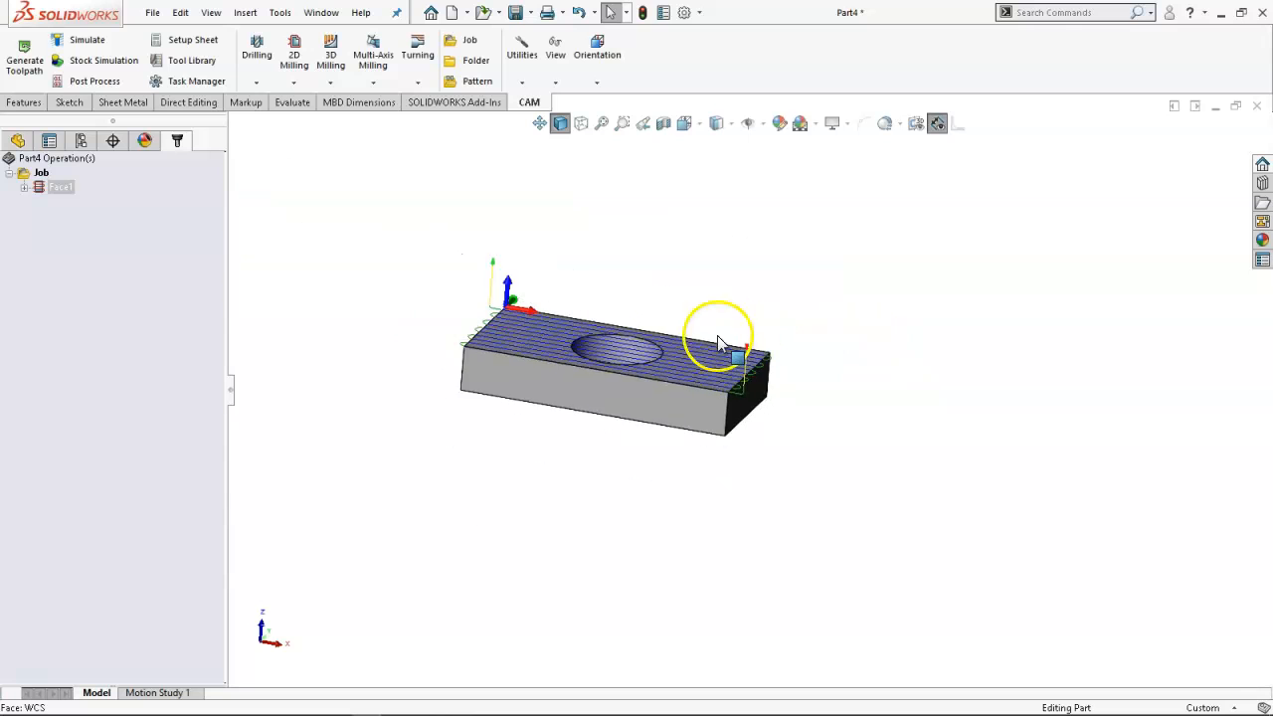
{"action": "middle_click_drag", "start_coordinate": [717, 335], "coordinate": [679, 376]}
{"action": "scroll", "coordinate": [501, 331], "scroll_direction": "down", "scroll_amount": 3}
{"action": "middle_click_drag", "start_coordinate": [500, 339], "coordinate": [455, 322]}
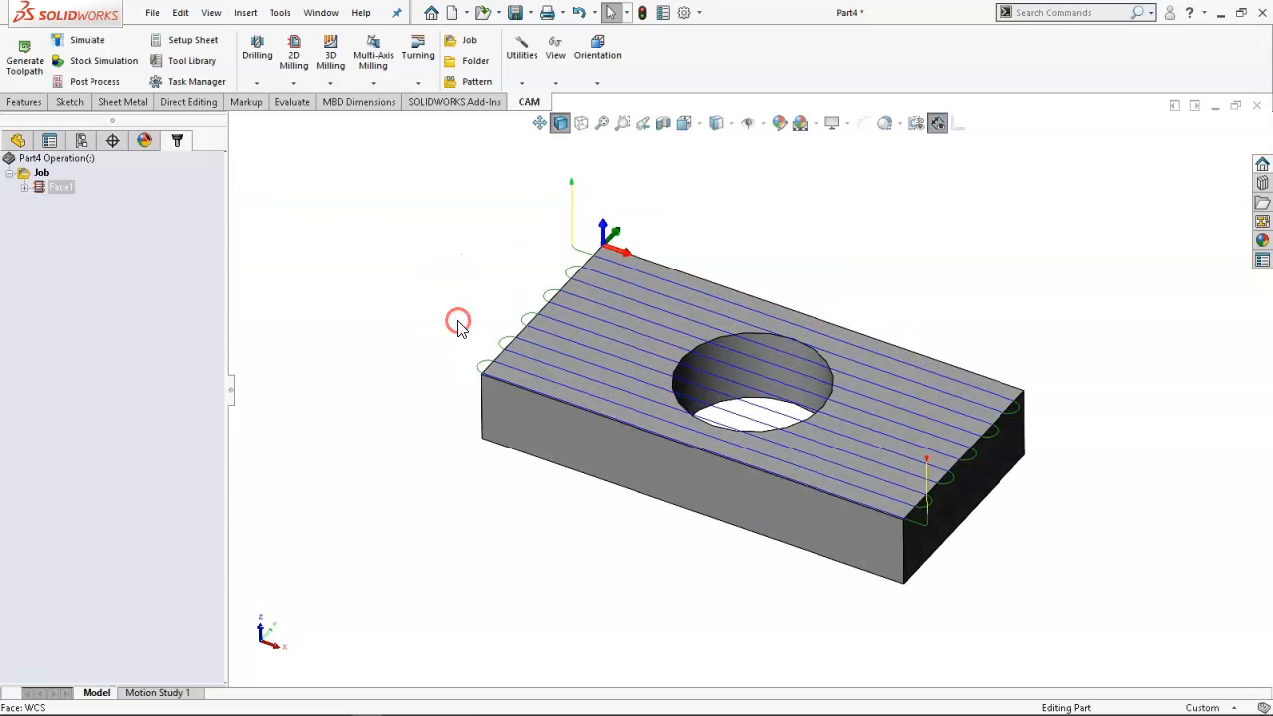
Add a 2D Contour milling operation to the job after the face operation.
{"action": "right_click", "coordinate": [66, 226]}
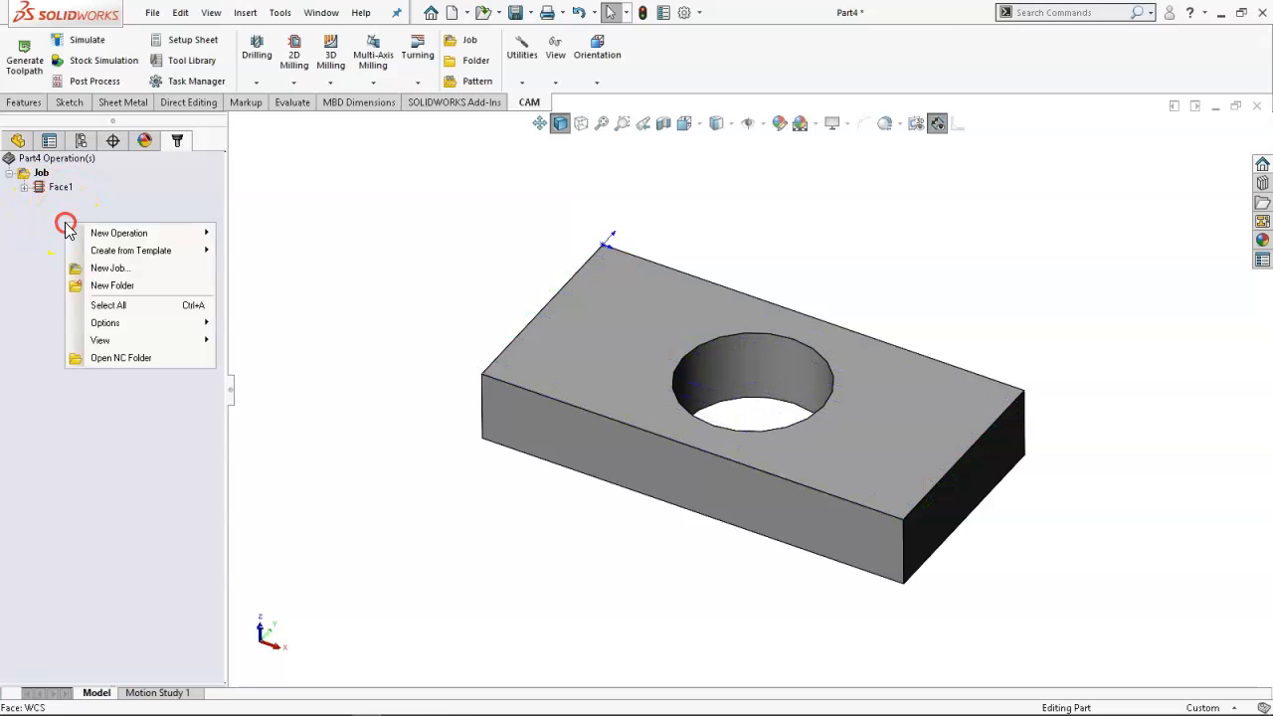
{"action": "left_click", "coordinate": [122, 237]}
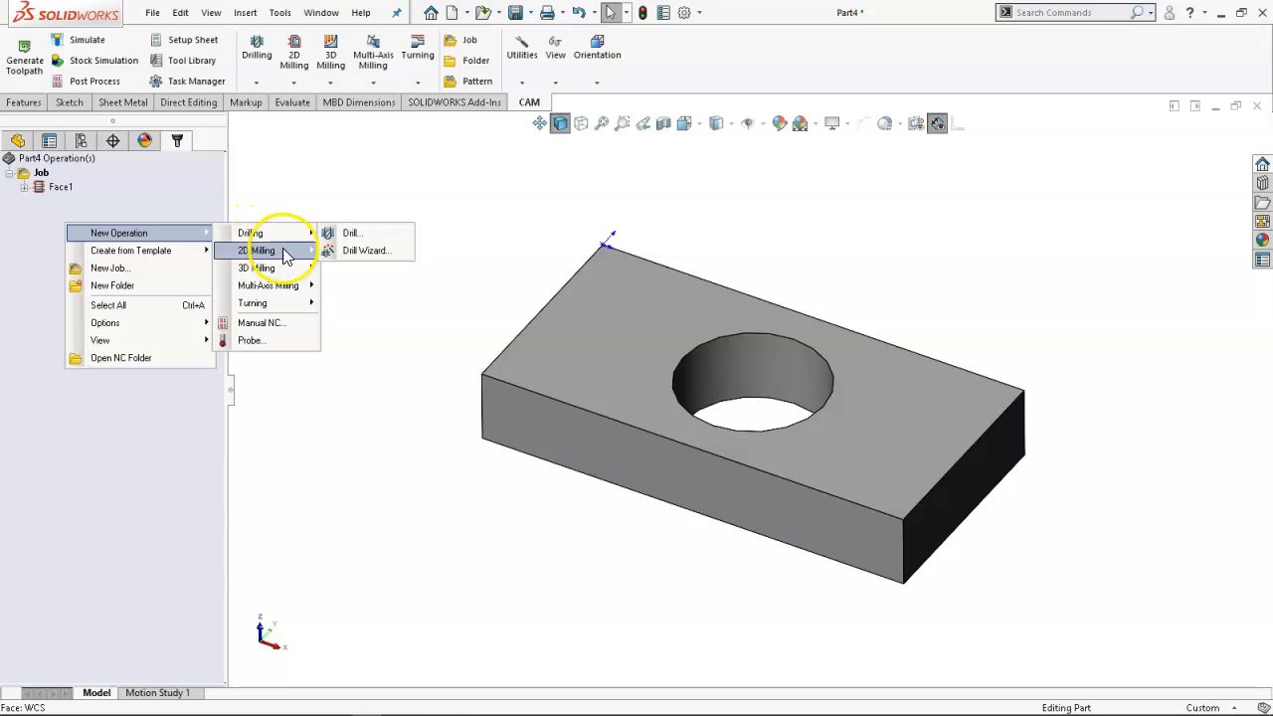
{"action": "mouse_move", "coordinate": [289, 257]}
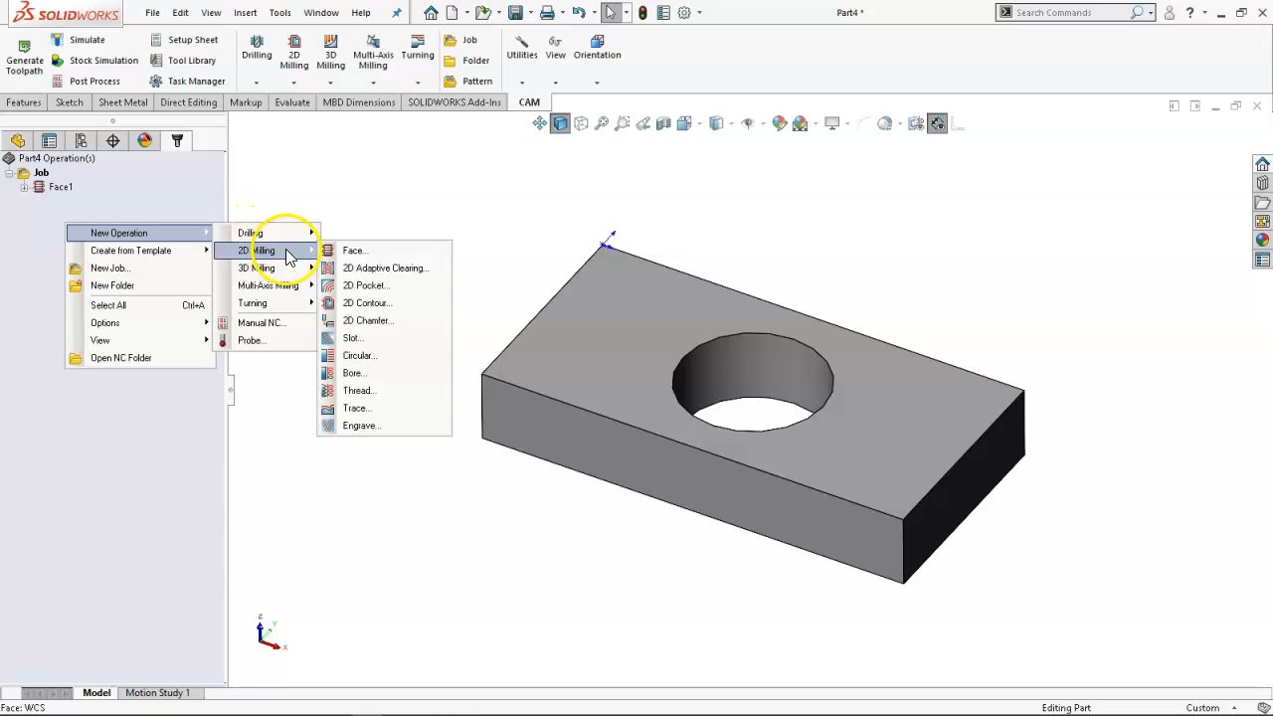
{"action": "left_click", "coordinate": [368, 304]}
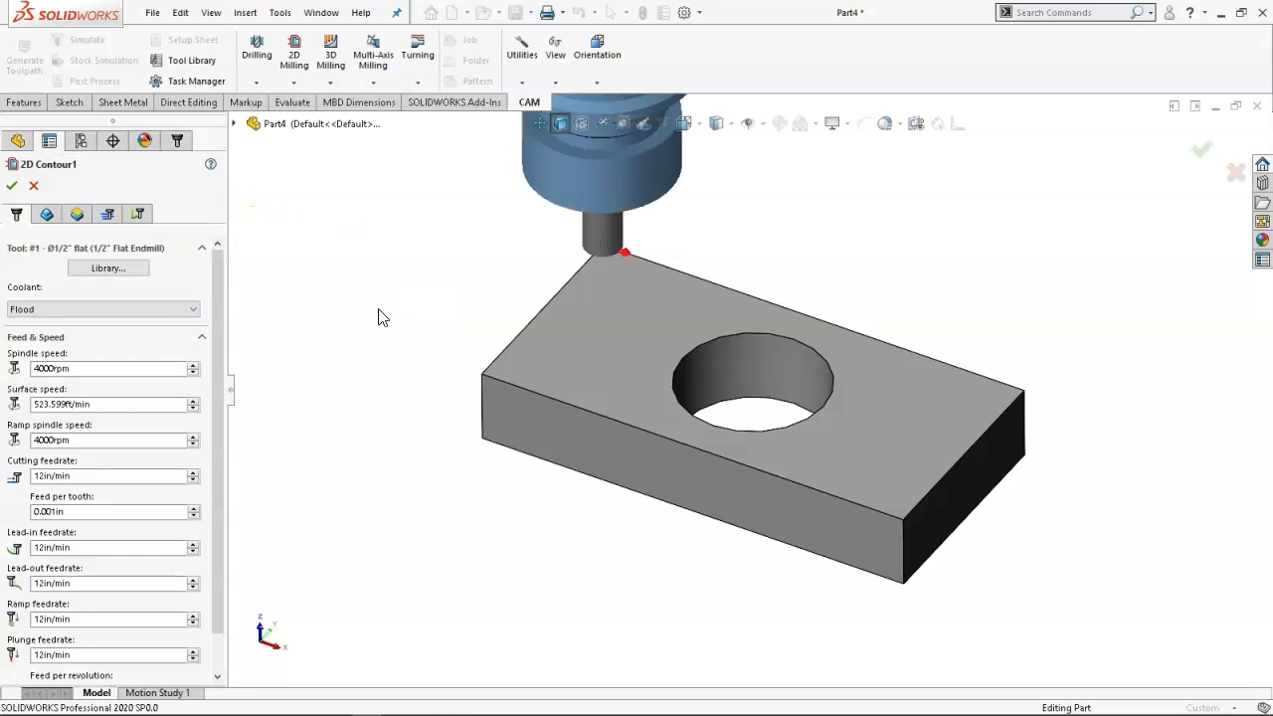
Select the block's bottom outer edge as the contour geometry and reverse its machining direction.
{"action": "left_click", "coordinate": [515, 452]}
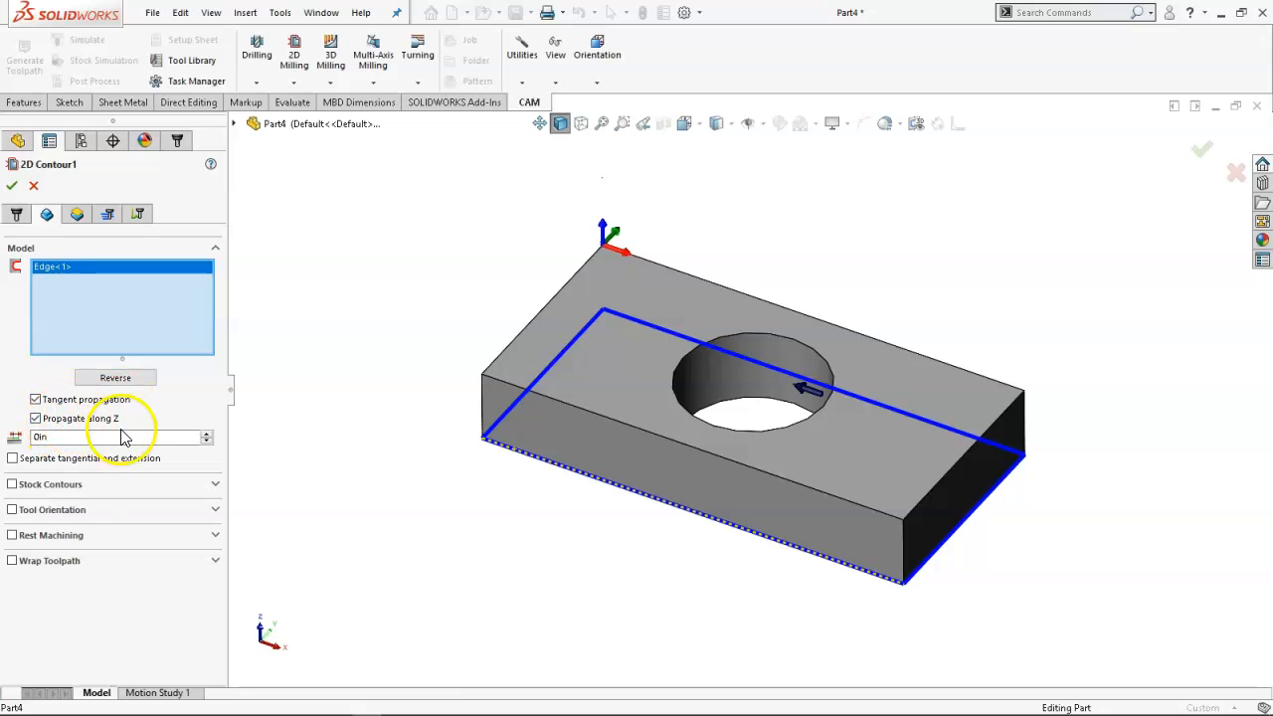
{"action": "middle_click_drag", "start_coordinate": [616, 464], "coordinate": [655, 548]}
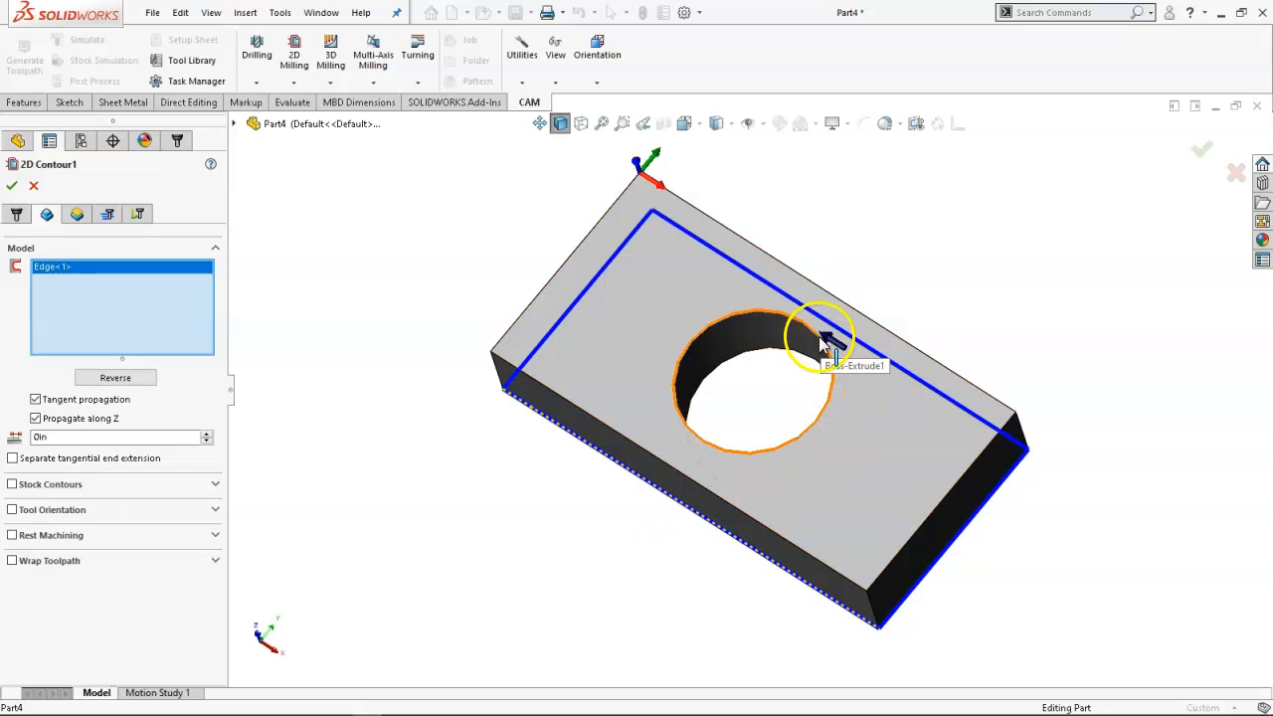
{"action": "left_click", "coordinate": [123, 378]}
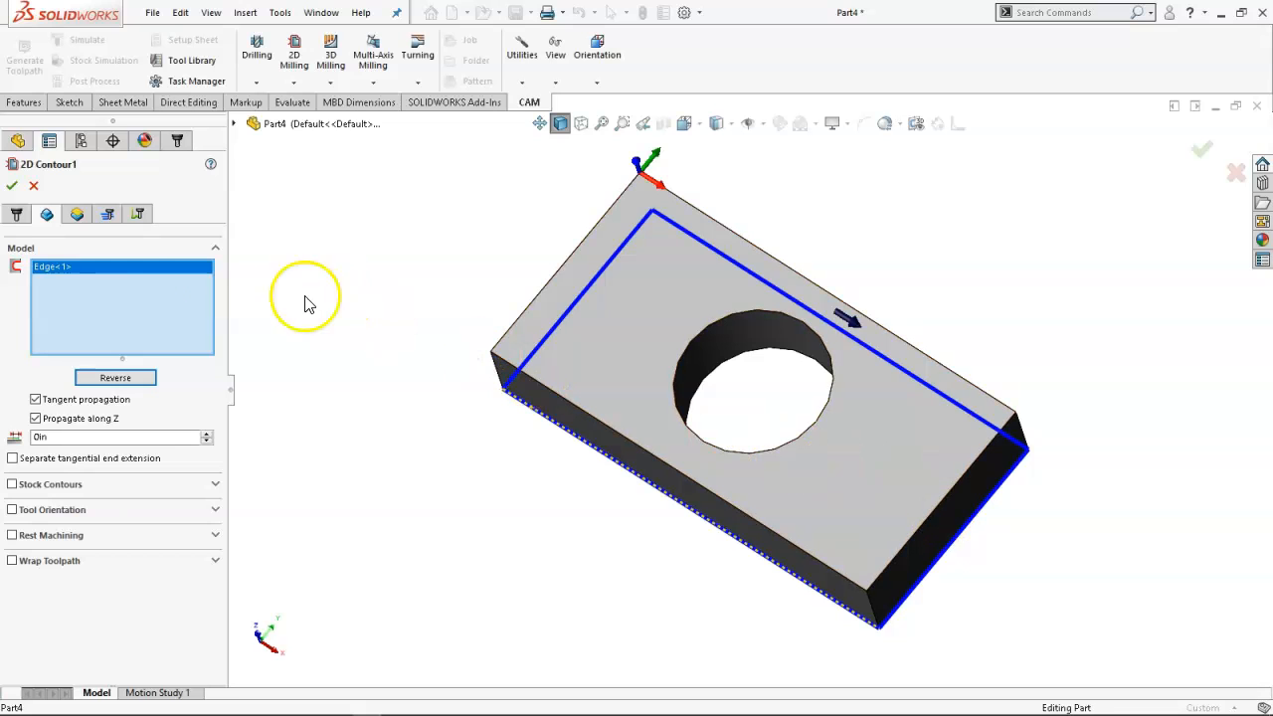
Review the contour operation's pass settings, tool with feeds and speeds, and geometry options.
{"action": "left_click", "coordinate": [107, 215]}
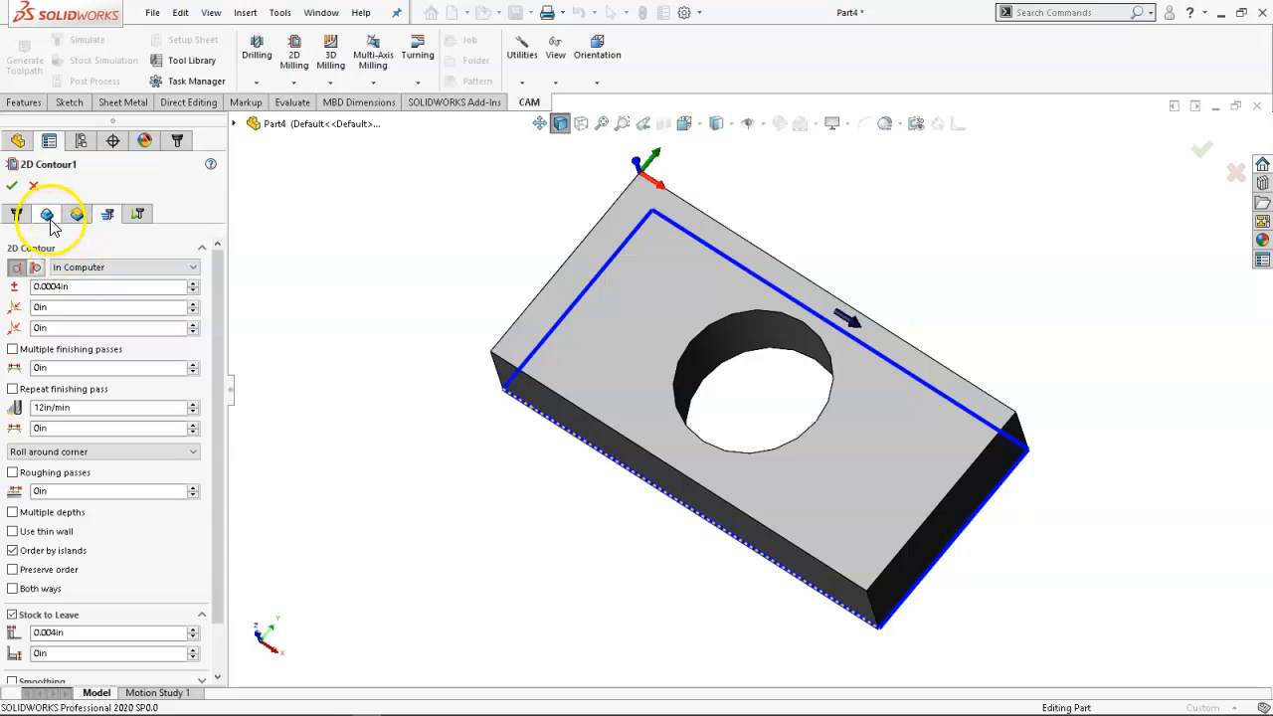
{"action": "left_click", "coordinate": [17, 215]}
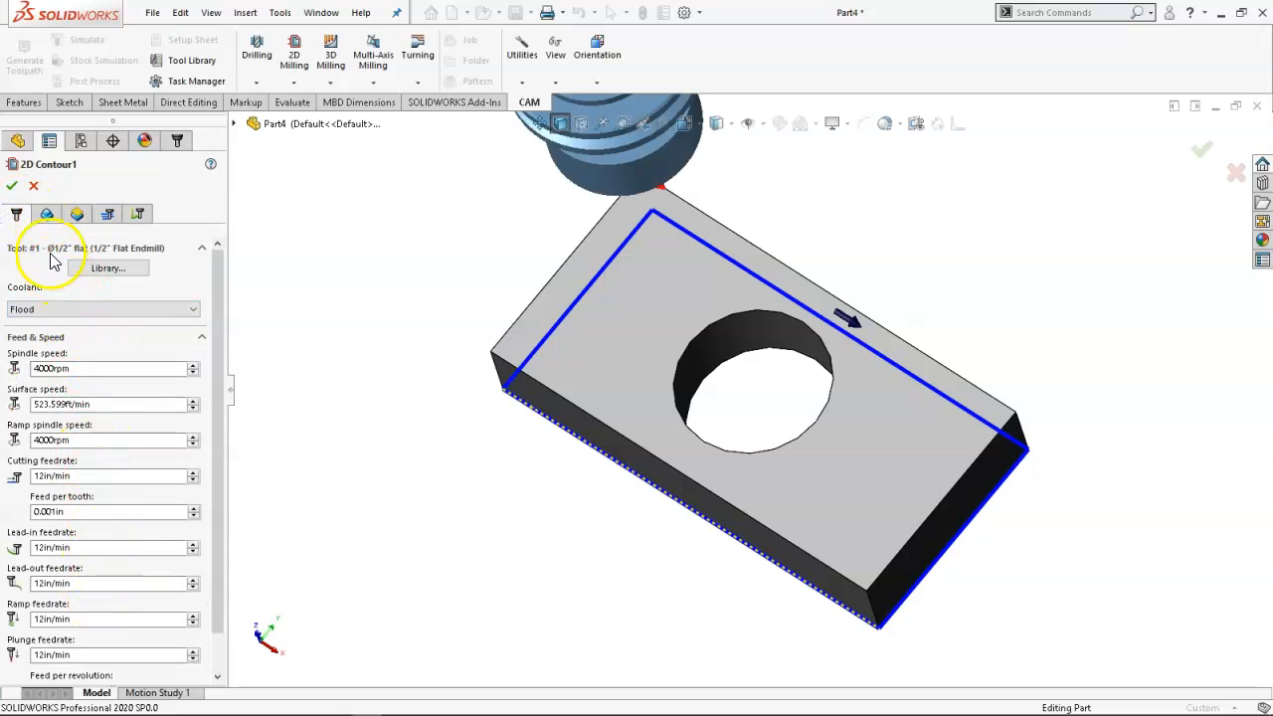
{"action": "left_click", "coordinate": [45, 214]}
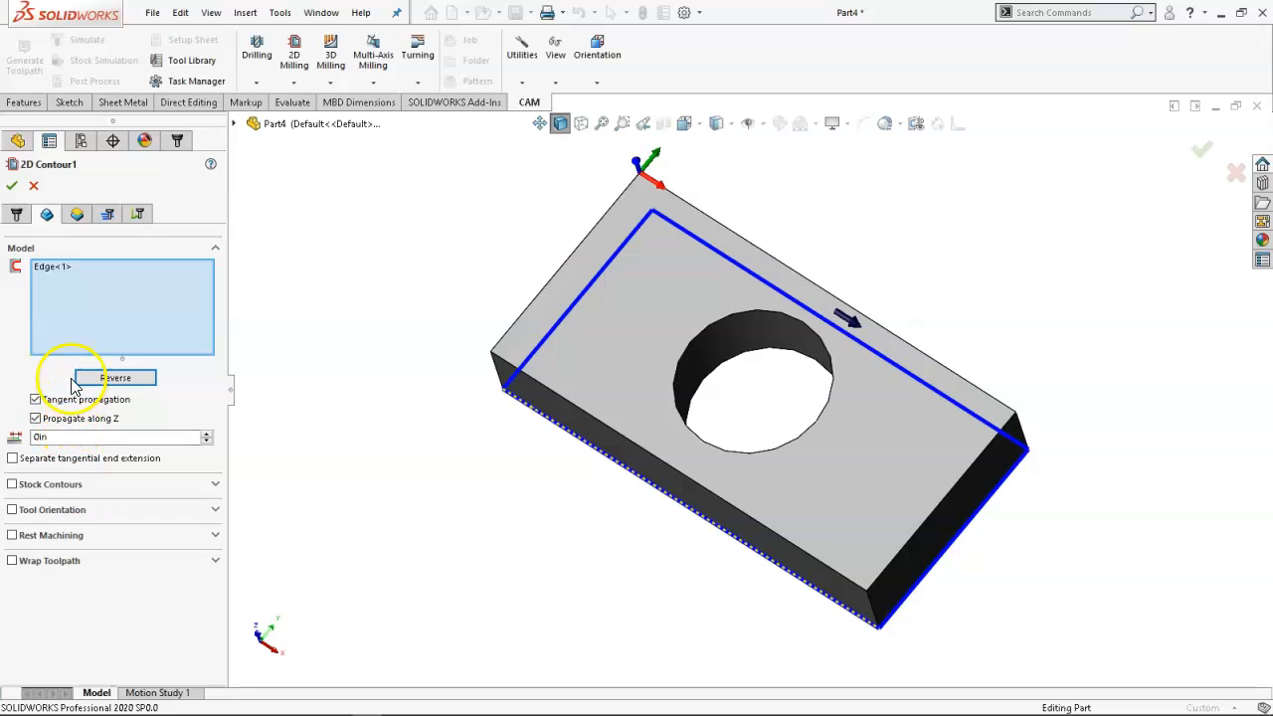
Set the contour's bottom height offset to 0 in and make that offset the default value.
{"action": "left_click", "coordinate": [72, 218]}
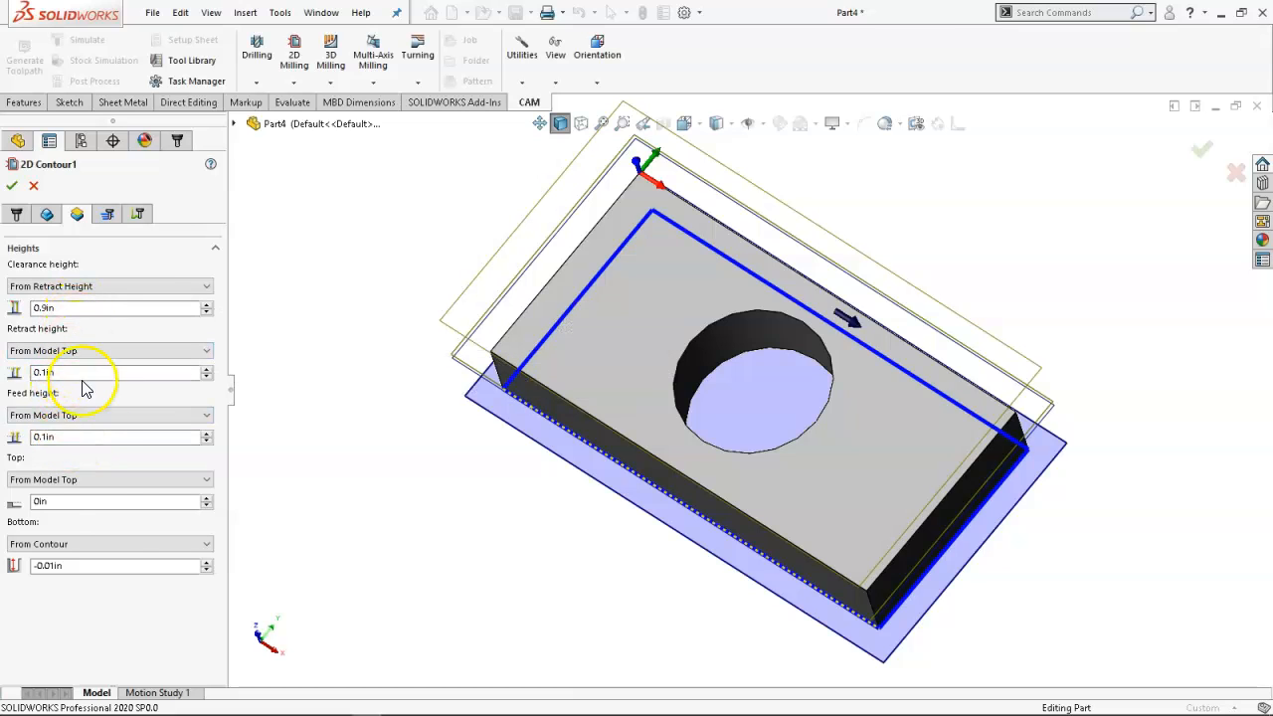
{"action": "left_click", "coordinate": [71, 565]}
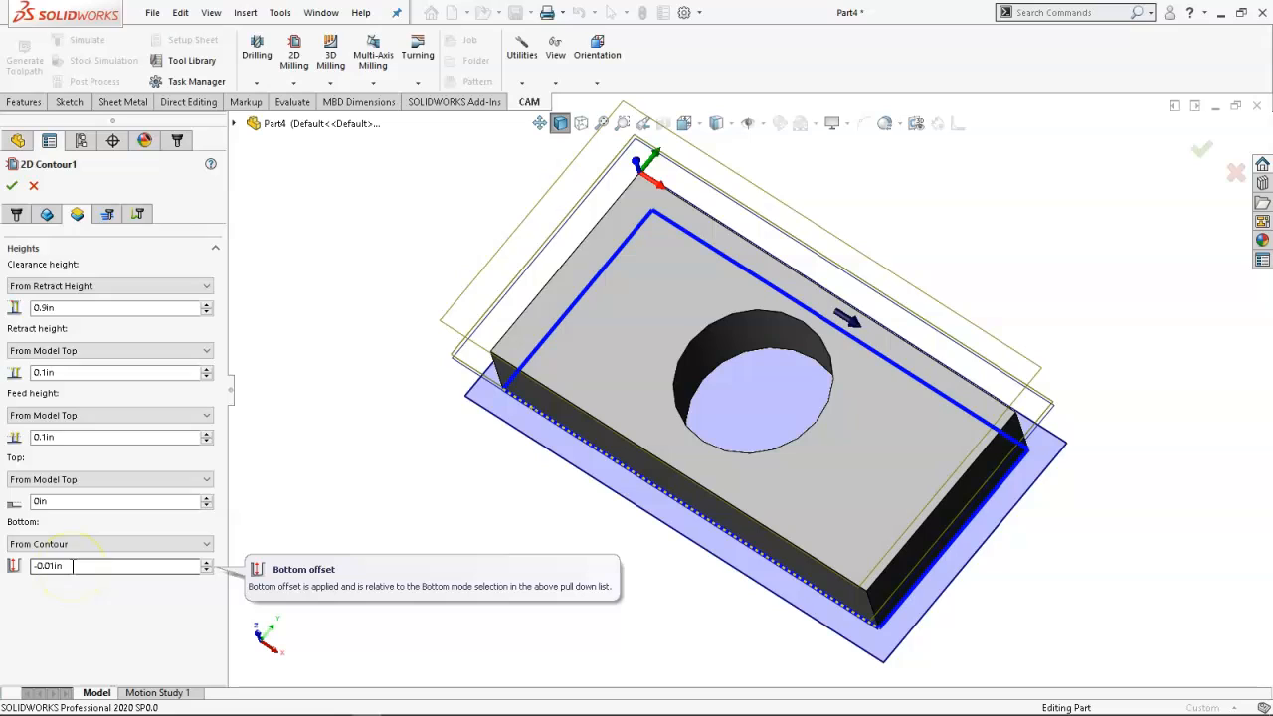
{"action": "left_click", "coordinate": [35, 565]}
{"action": "left_click", "coordinate": [67, 577]}
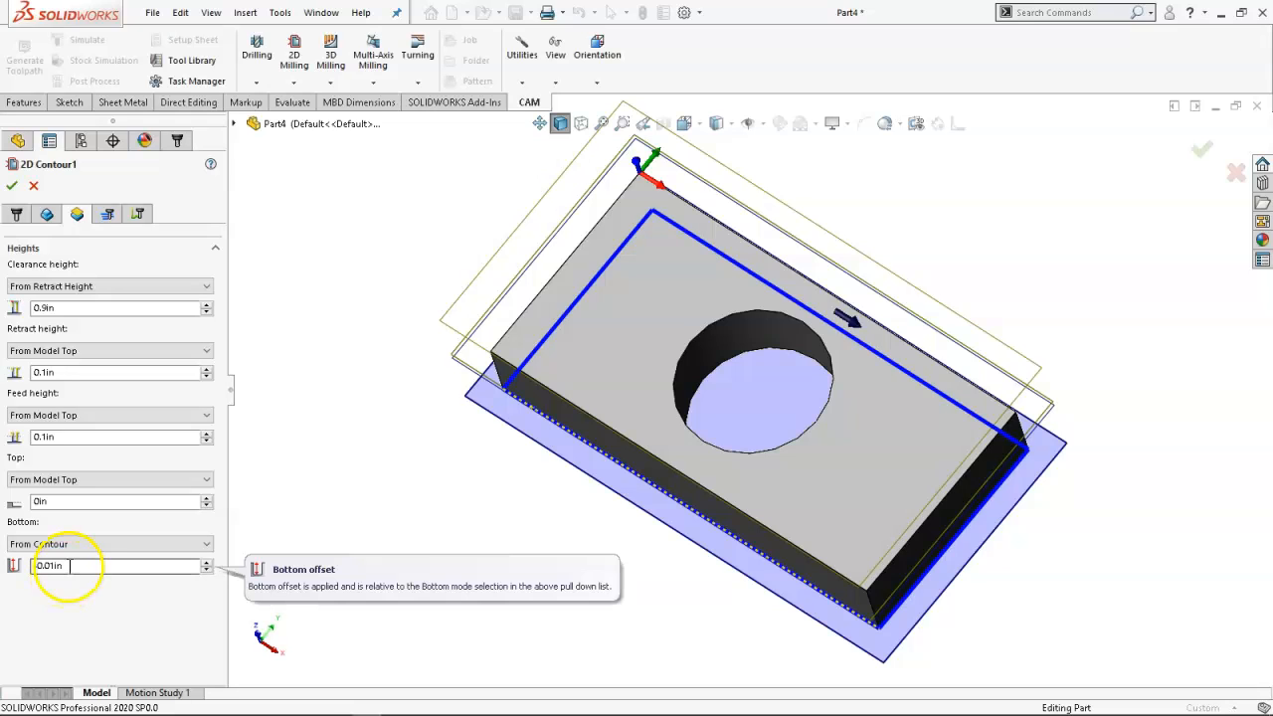
{"action": "type", "text": "-"}
{"action": "type", "text": "0"}
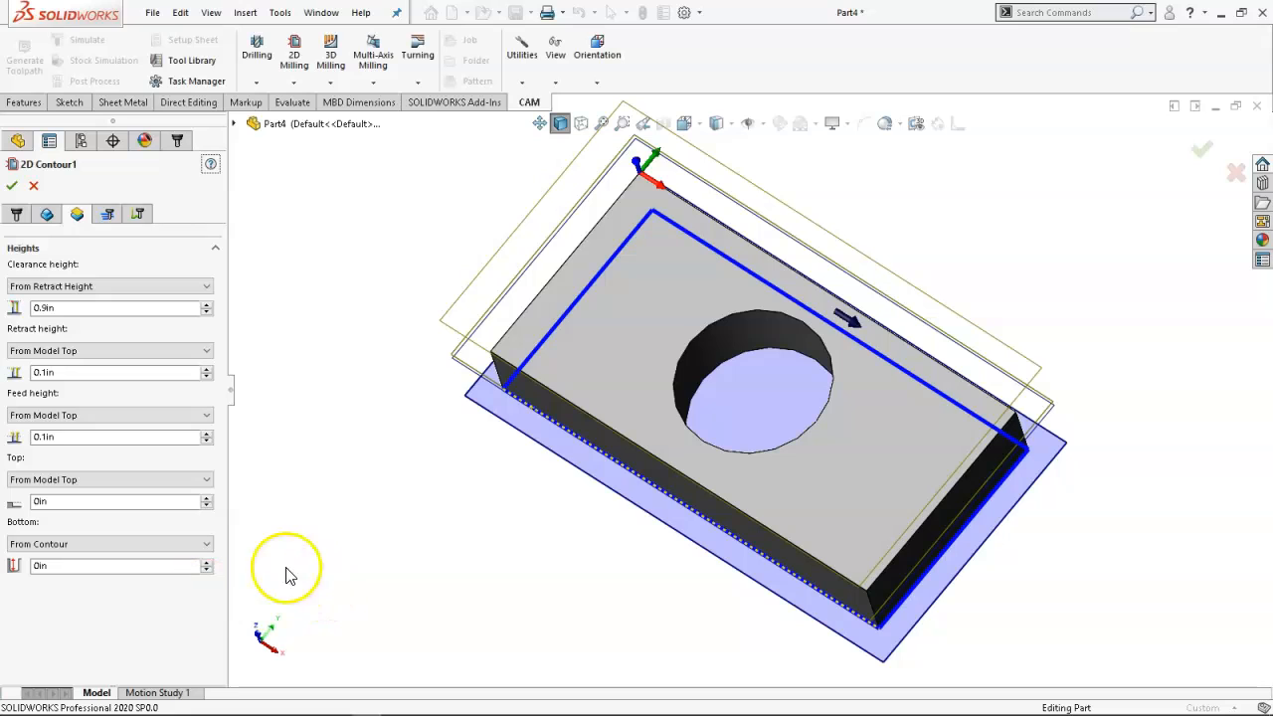
{"action": "right_click", "coordinate": [85, 567]}
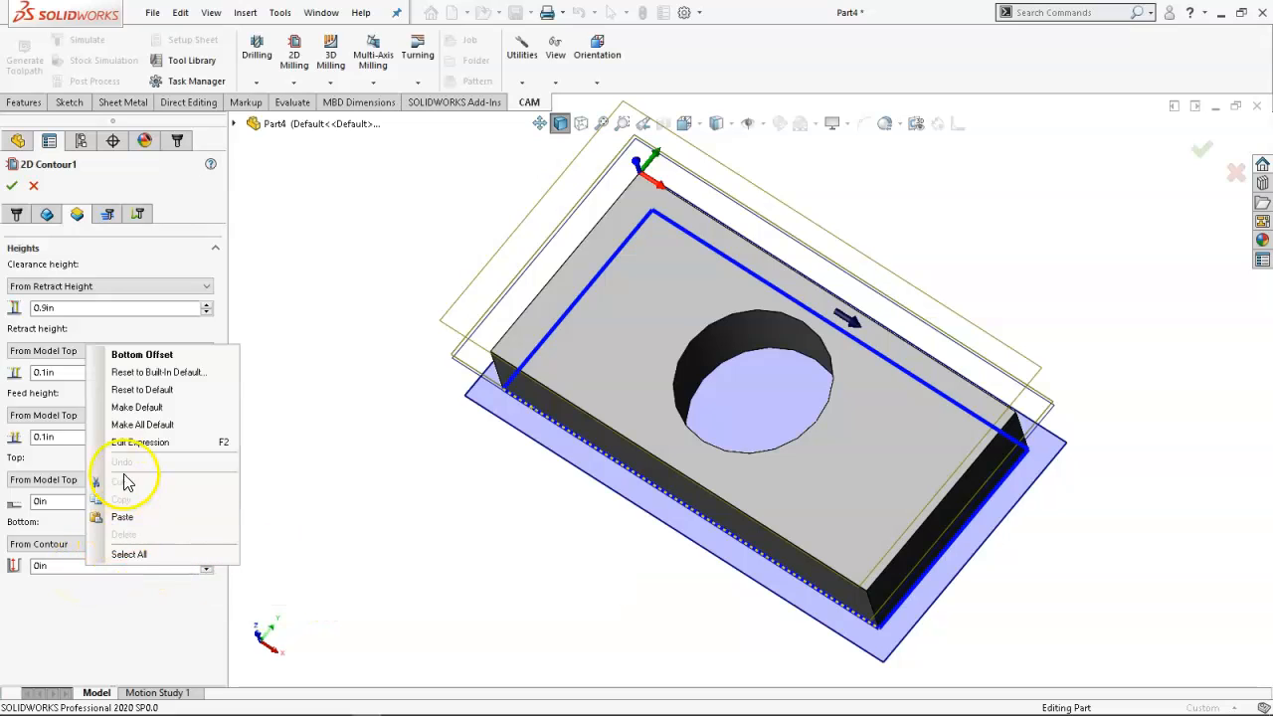
{"action": "left_click", "coordinate": [137, 410]}
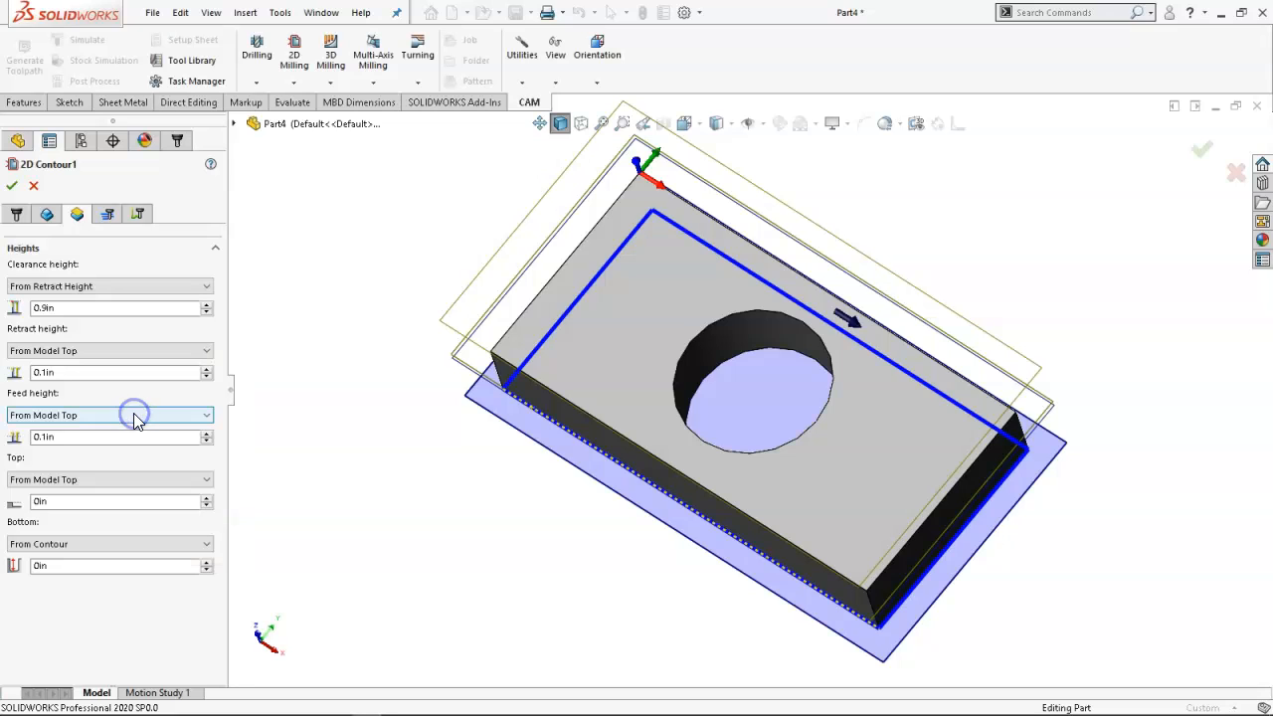
Set the contour's bottom offset to -0.01 in and review the default-value options for the feed height offset.
{"action": "left_click", "coordinate": [60, 565]}
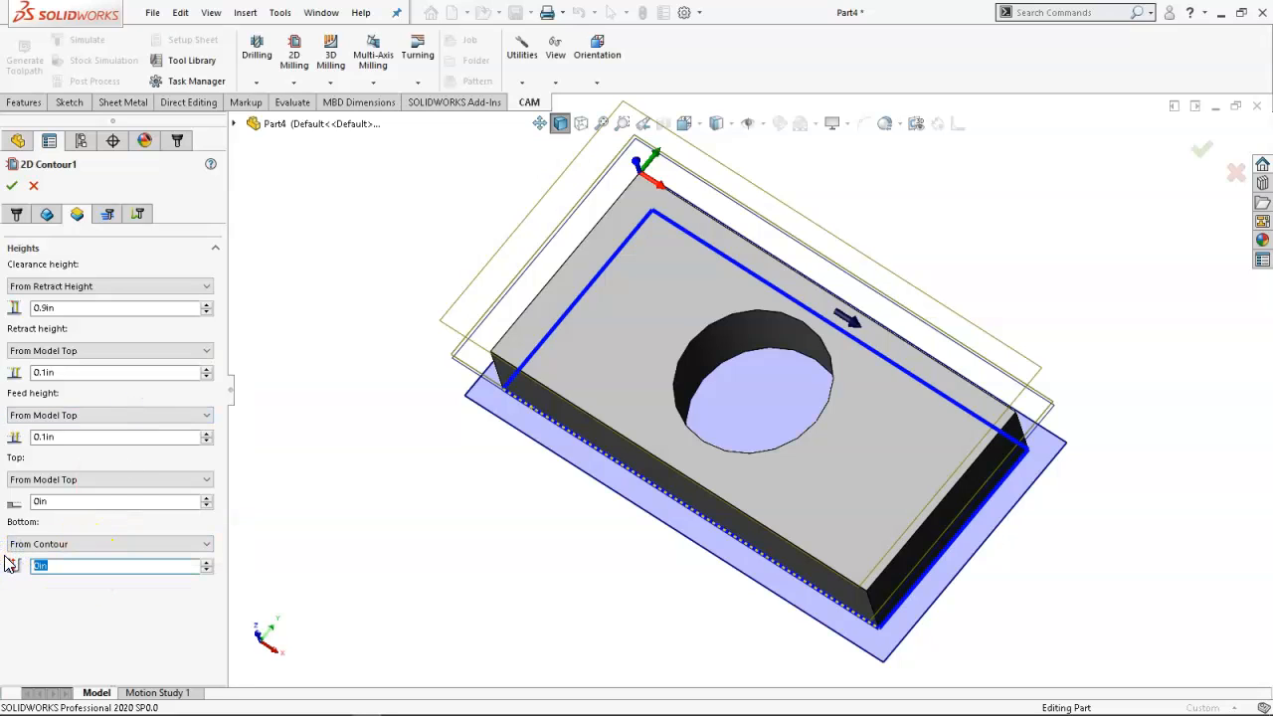
{"action": "type", "text": "-0.01"}
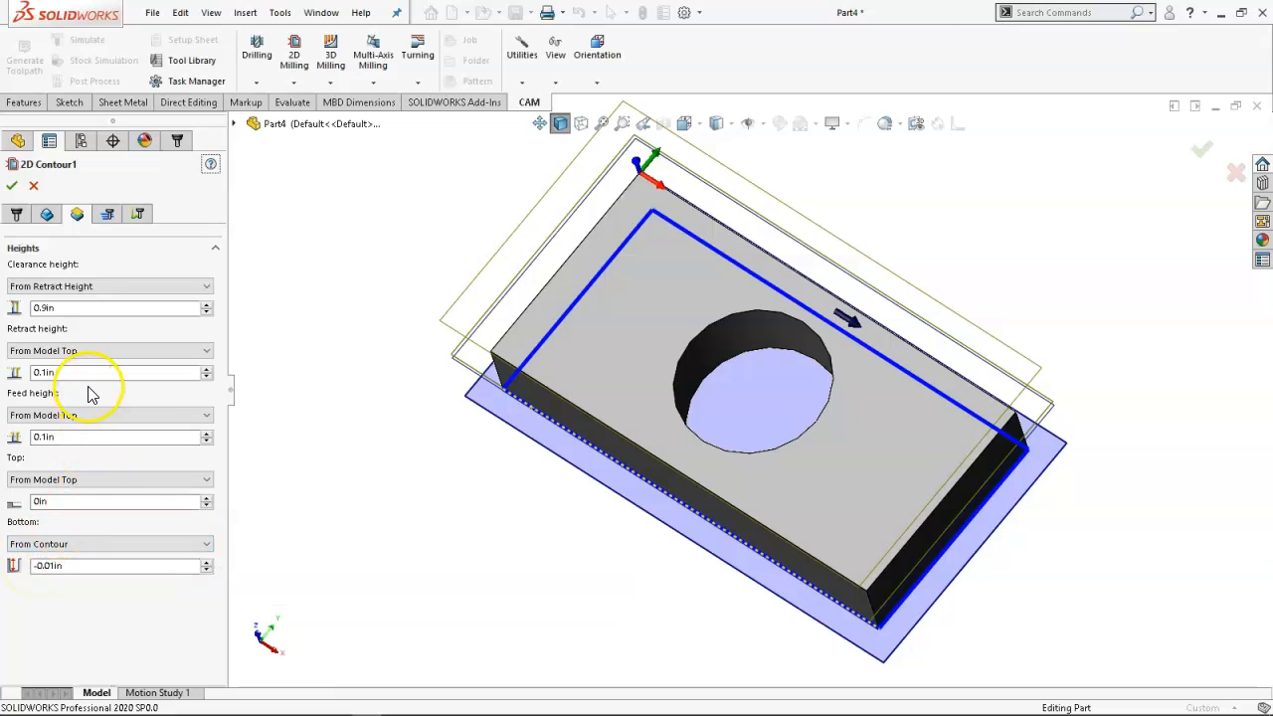
{"action": "right_click", "coordinate": [82, 436]}
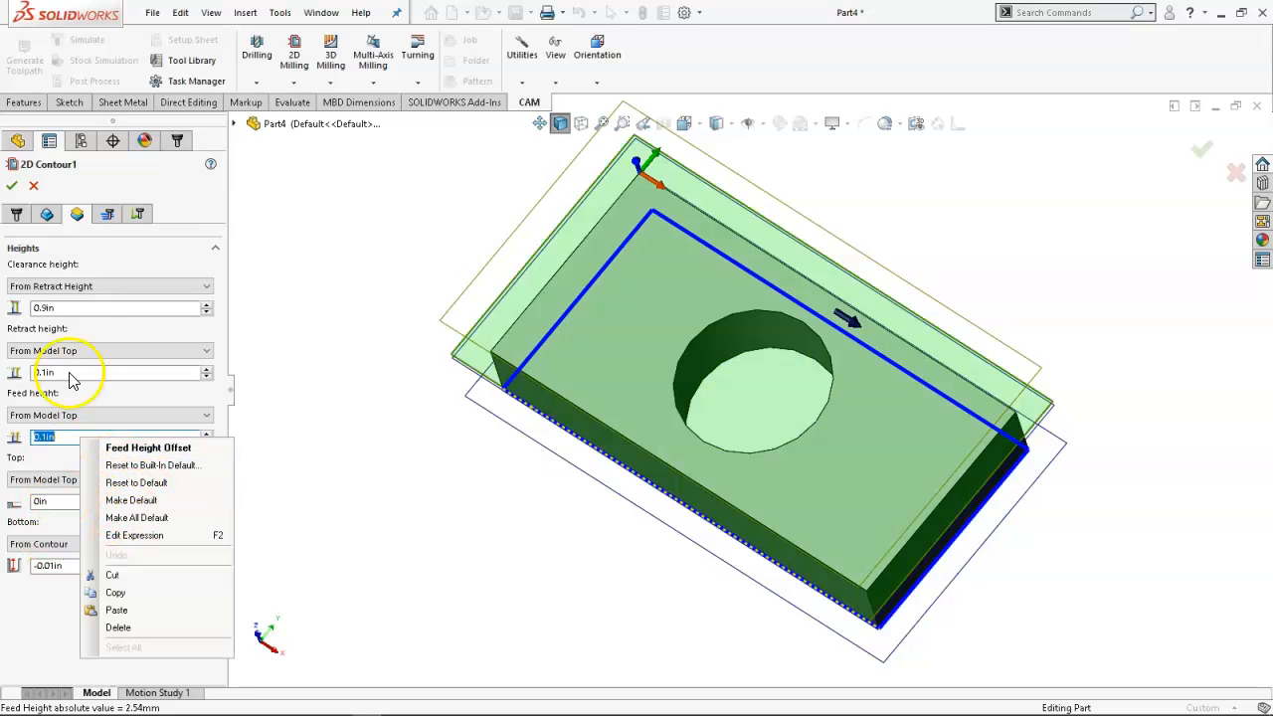
{"action": "left_click", "coordinate": [103, 248]}
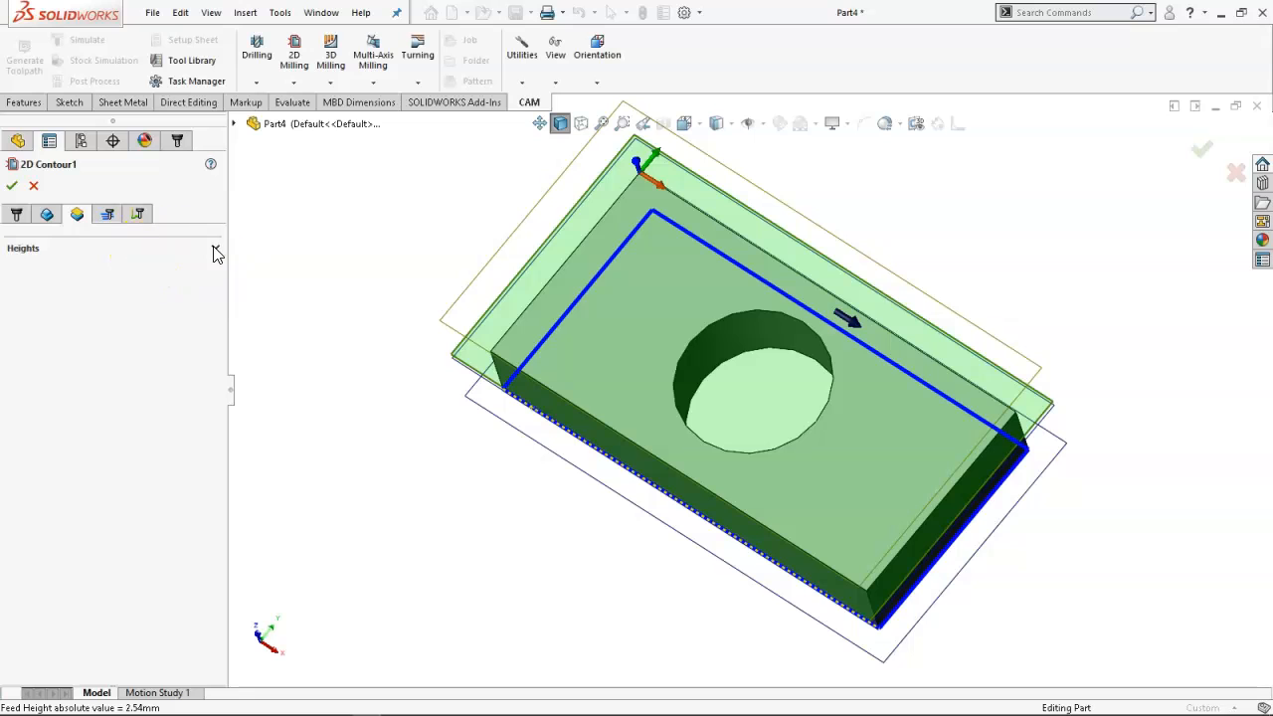
{"action": "left_click", "coordinate": [216, 250]}
Set the contour's radial stock to leave to 0.01 in and enable Repeat finishing pass.
{"action": "left_click", "coordinate": [106, 214]}
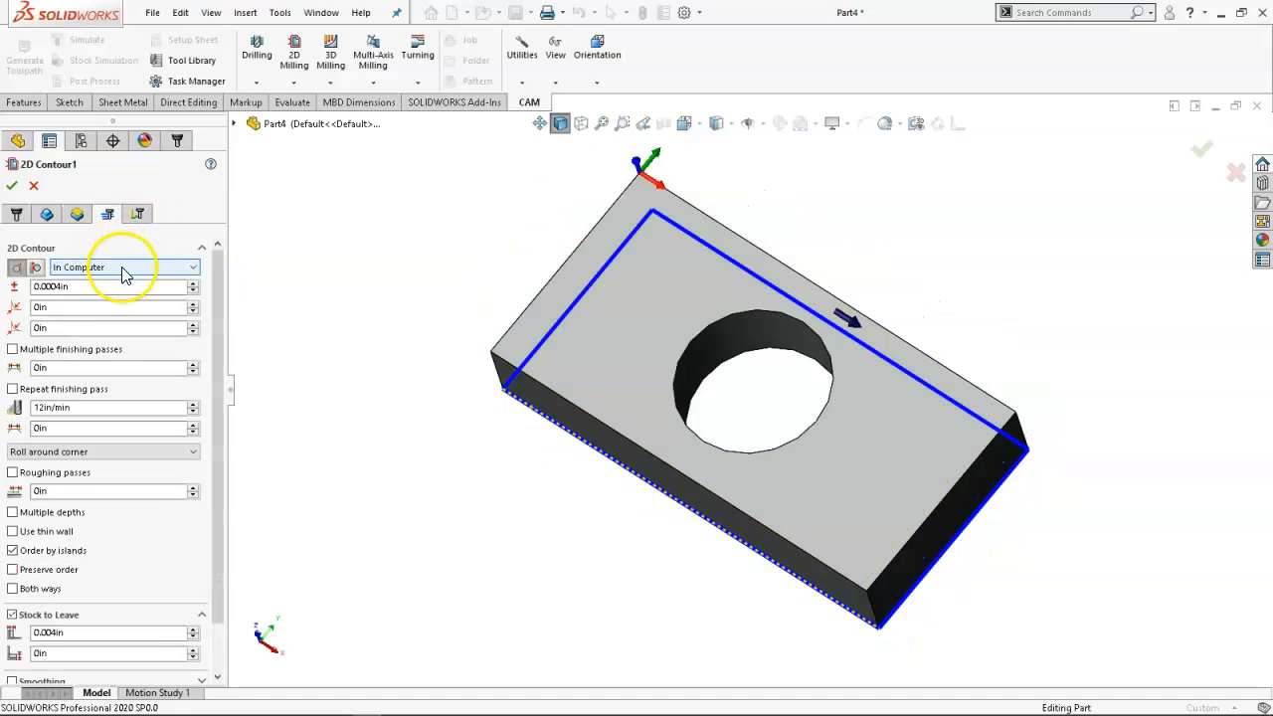
{"action": "mouse_move", "coordinate": [122, 275]}
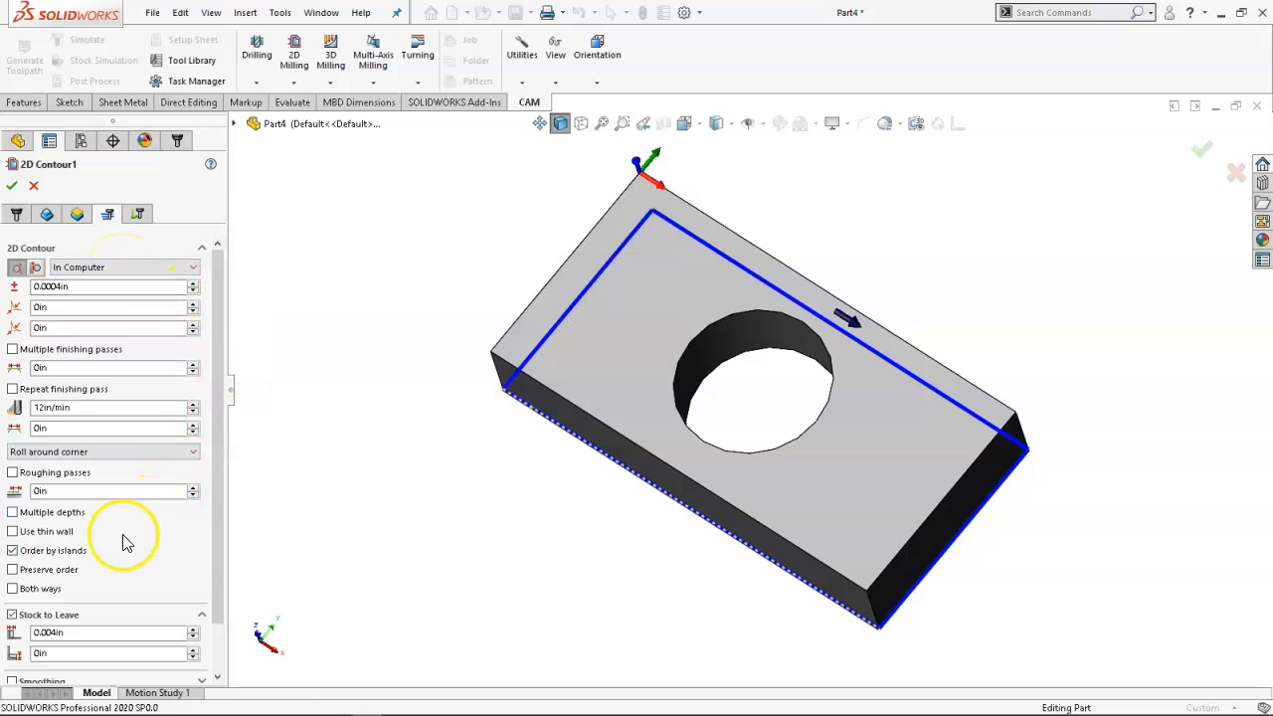
{"action": "left_click_drag", "start_coordinate": [79, 632], "coordinate": [25, 636]}
{"action": "mouse_move", "coordinate": [25, 640]}
{"action": "type", "text": "0.01in"}
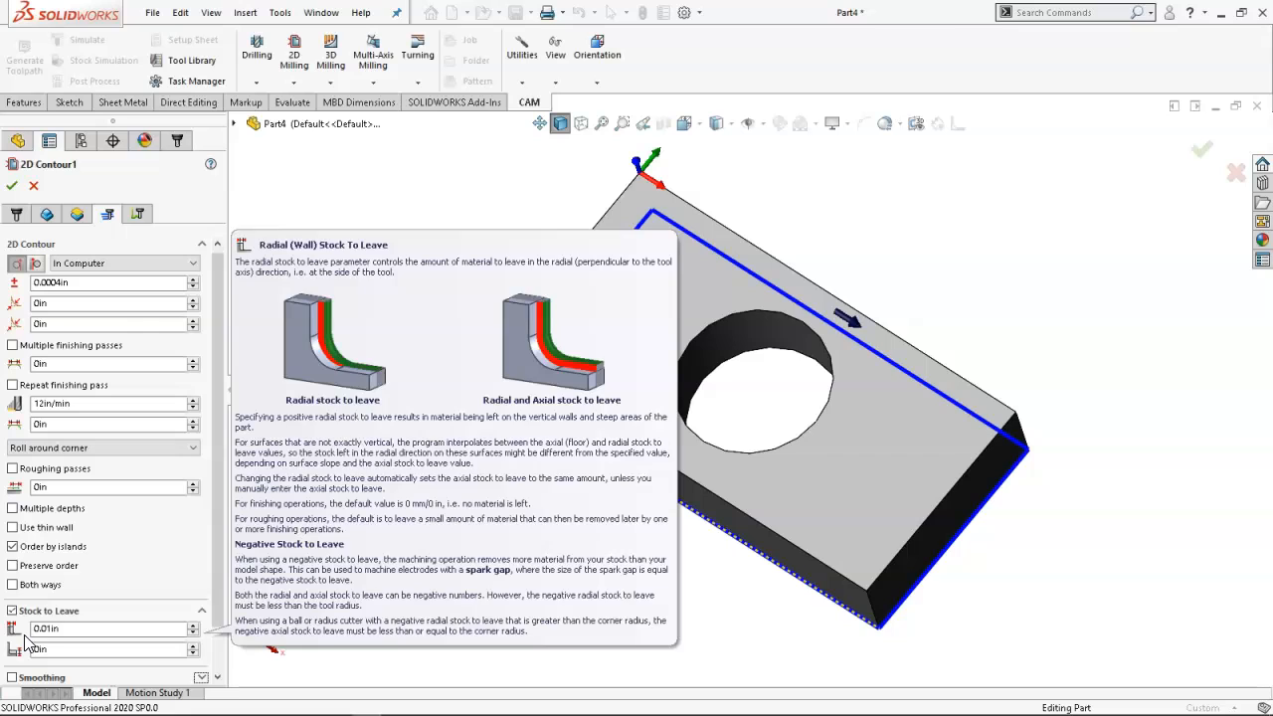
{"action": "left_click_drag", "start_coordinate": [220, 495], "coordinate": [204, 460]}
{"action": "mouse_move", "coordinate": [107, 269]}
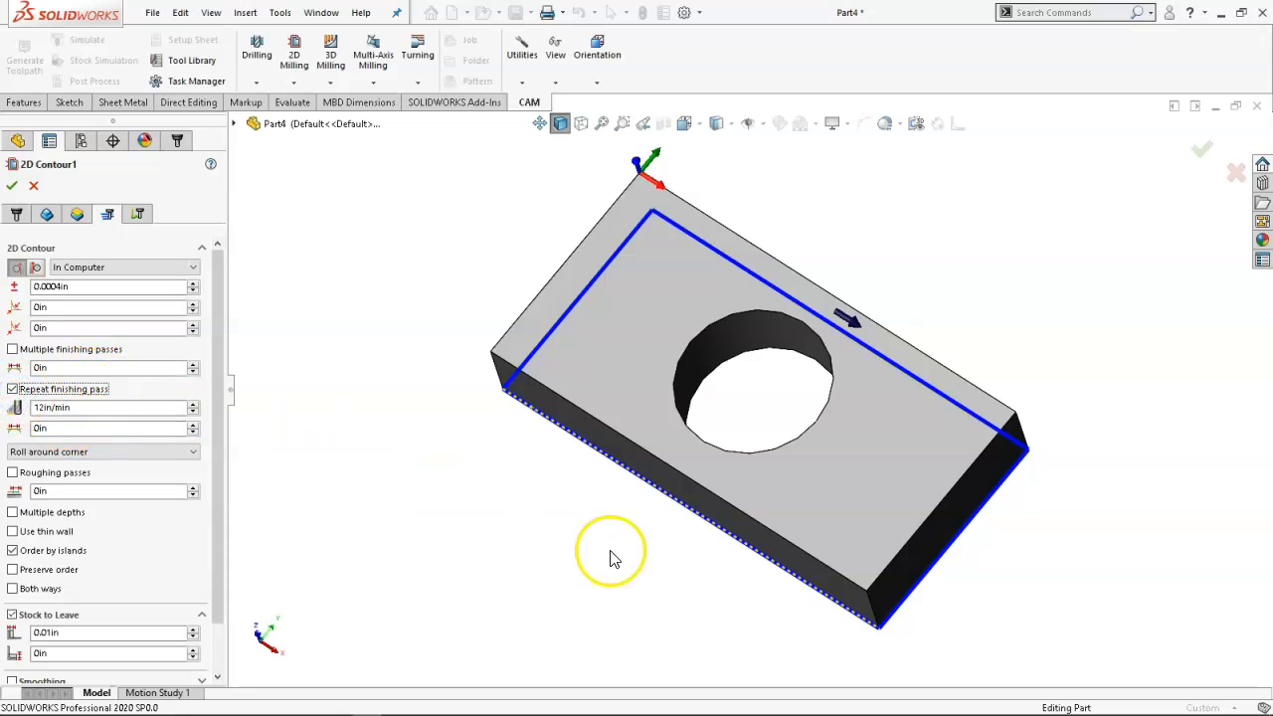
Set the contour's lead-in sweep angle to 0 deg, keep the ramp settings, and accept the operation.
{"action": "left_click", "coordinate": [139, 215]}
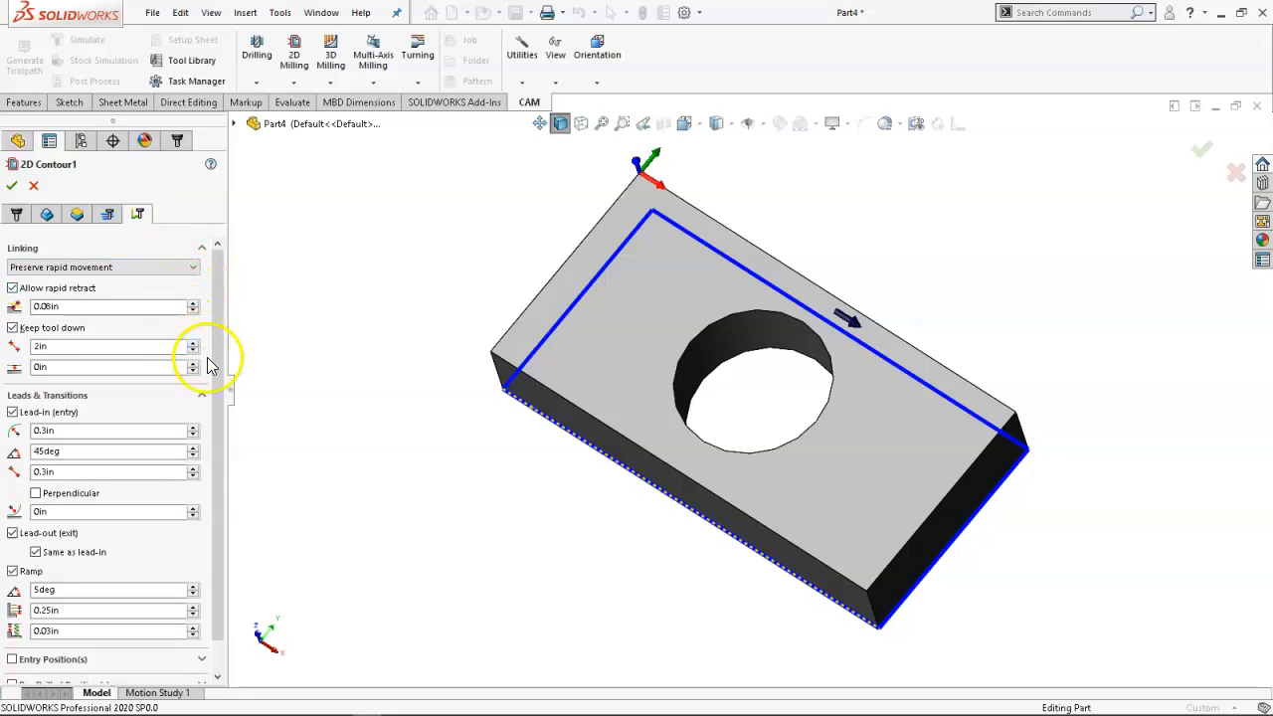
{"action": "left_click_drag", "start_coordinate": [221, 407], "coordinate": [220, 503]}
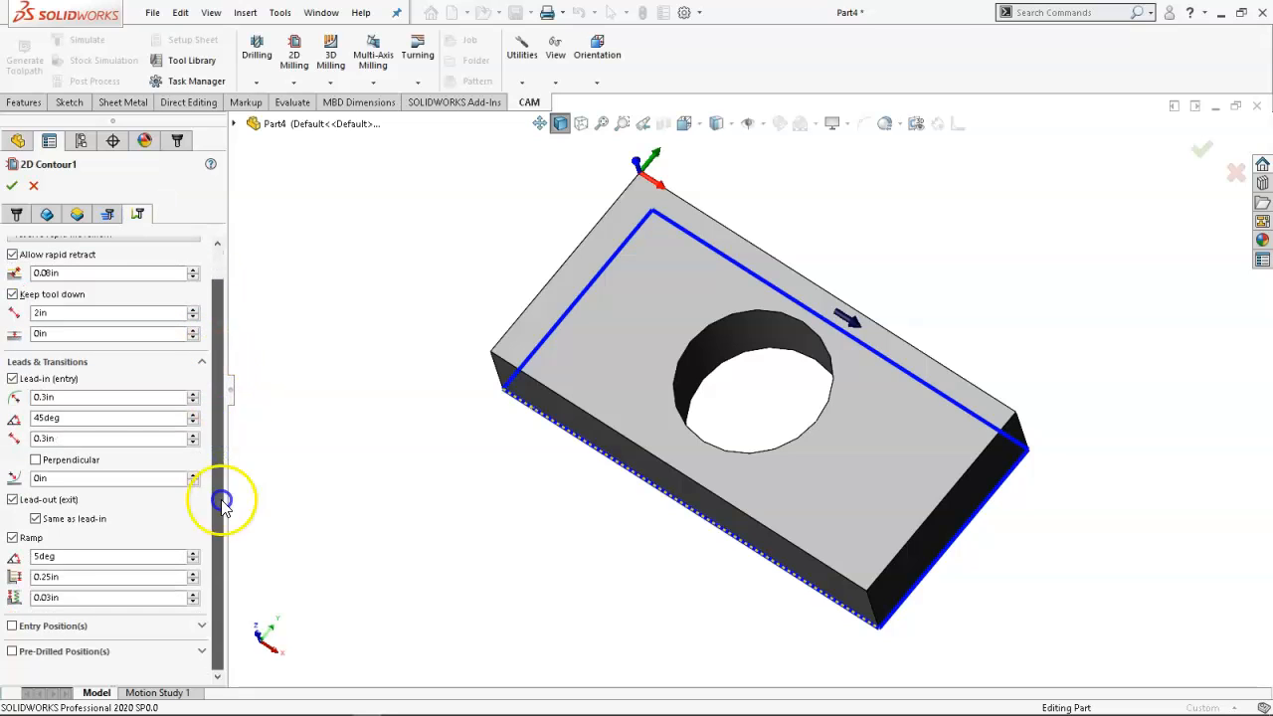
{"action": "double_click", "coordinate": [88, 415]}
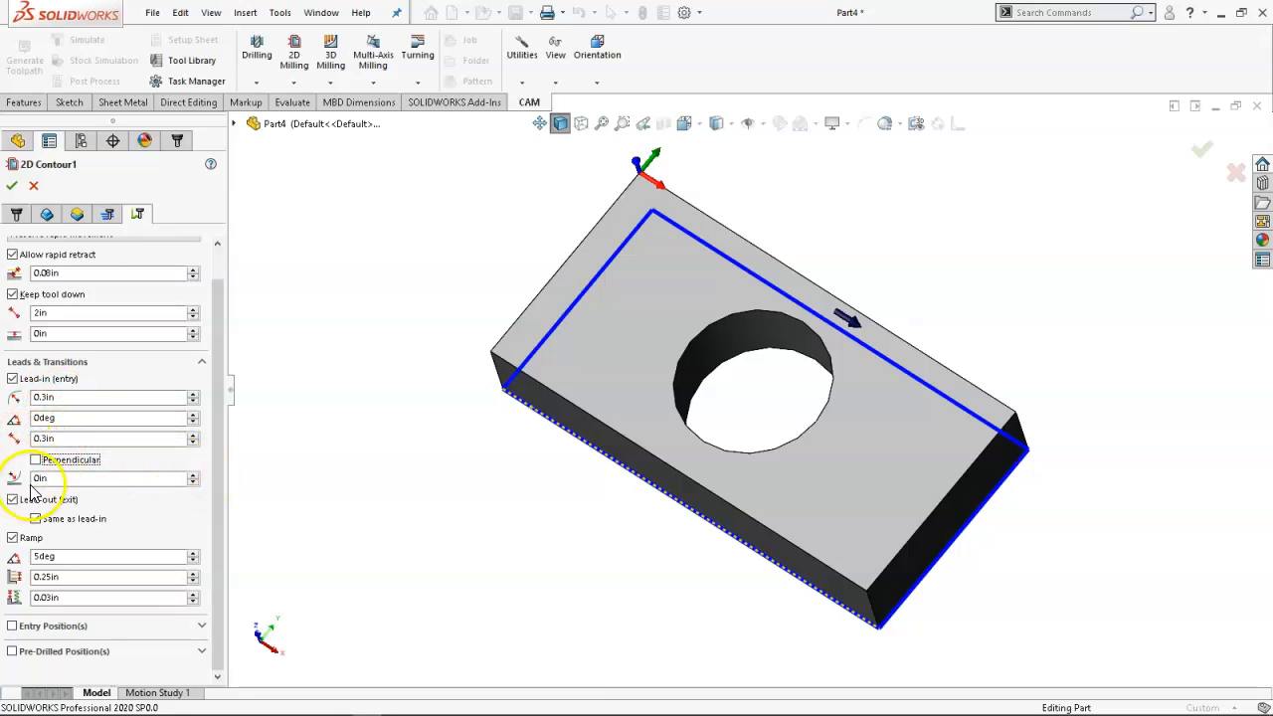
{"action": "mouse_move", "coordinate": [14, 485]}
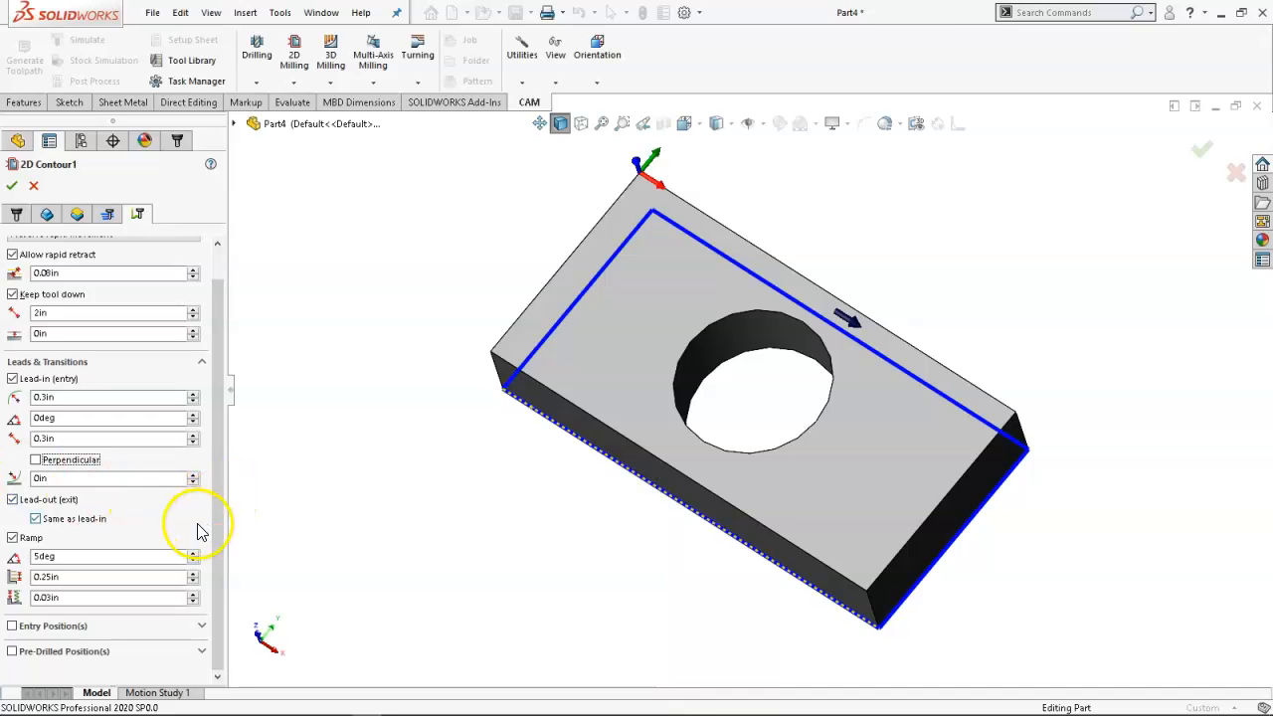
{"action": "left_click", "coordinate": [69, 578]}
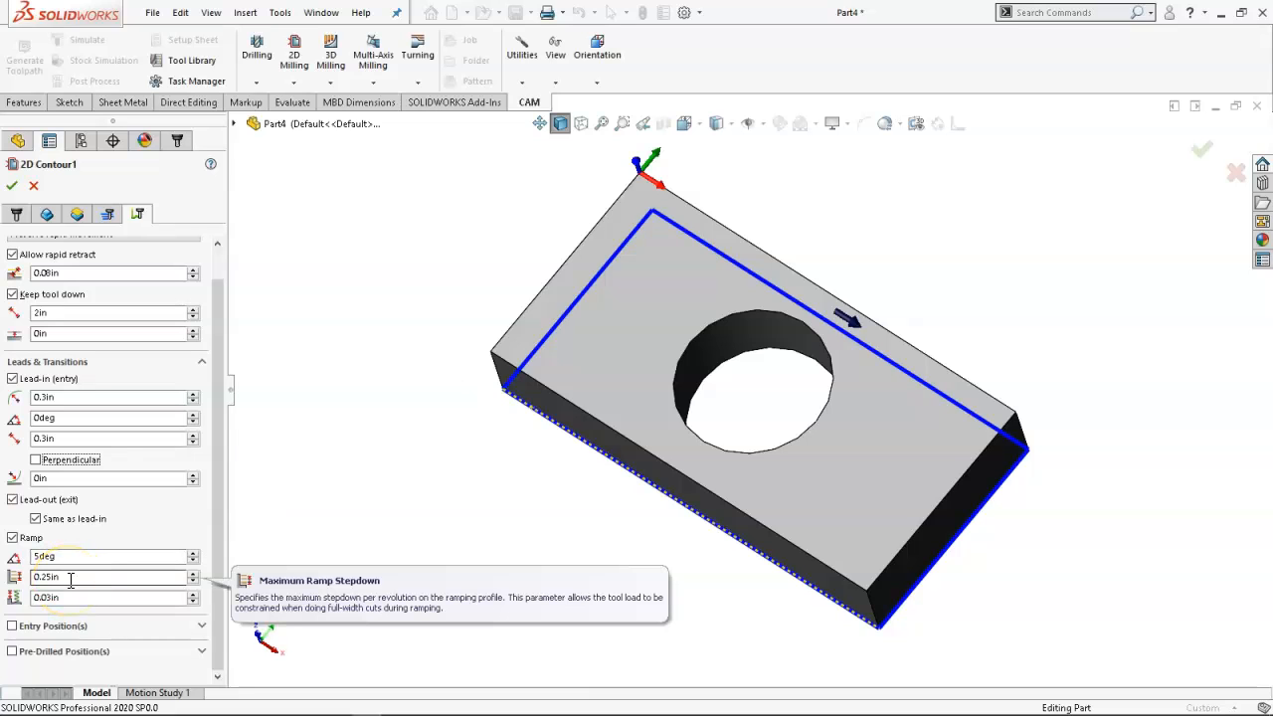
{"action": "left_click", "coordinate": [77, 596]}
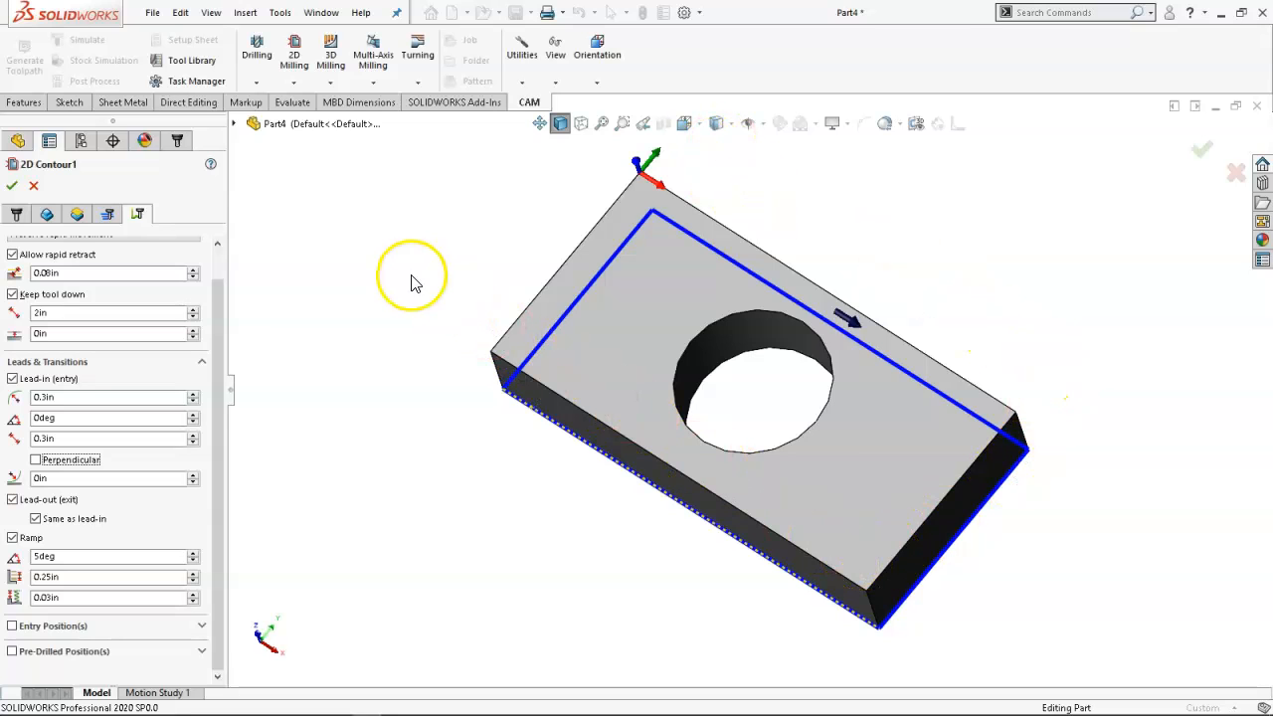
{"action": "left_click", "coordinate": [12, 186]}
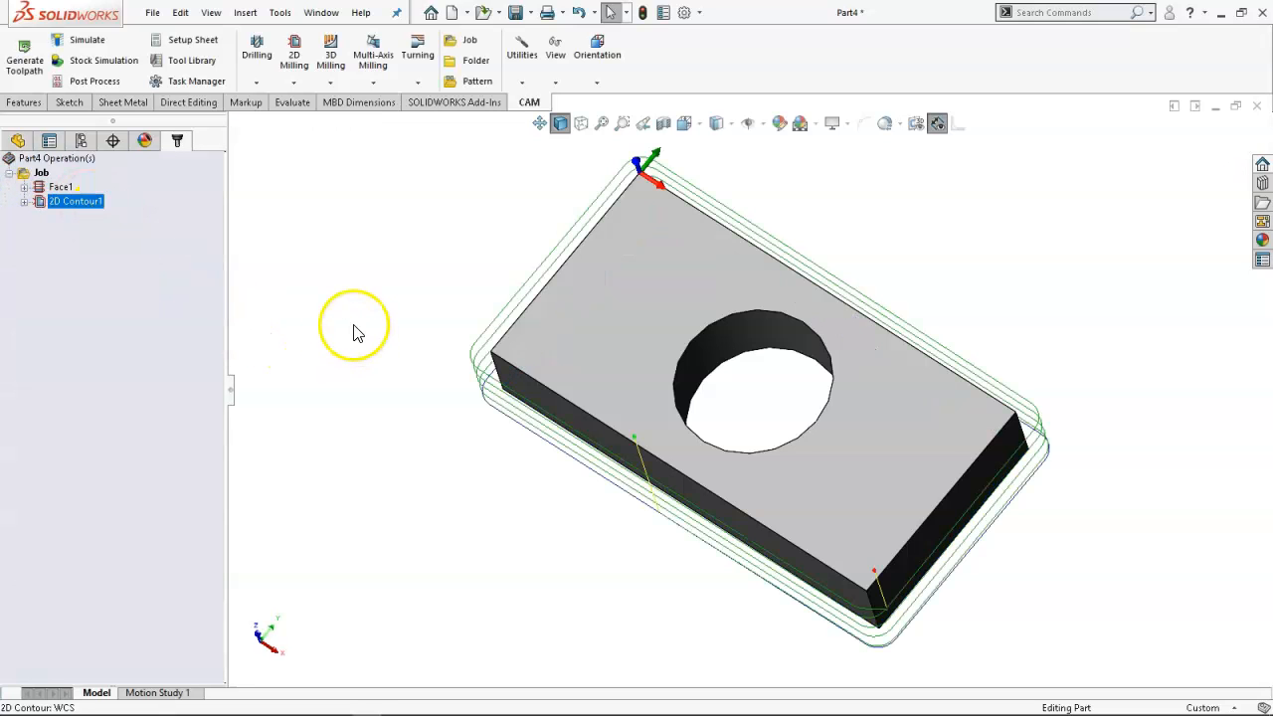
Examine the outside contour's toolpath around the block, including its entry moves, depth passes and finishing pass.
{"action": "middle_click_drag", "start_coordinate": [337, 285], "coordinate": [425, 332]}
{"action": "scroll", "coordinate": [628, 462], "scroll_direction": "down", "scroll_amount": 10}
{"action": "middle_click_drag", "start_coordinate": [707, 449], "coordinate": [648, 407]}
{"action": "scroll", "coordinate": [646, 404], "scroll_direction": "up", "scroll_amount": 3}
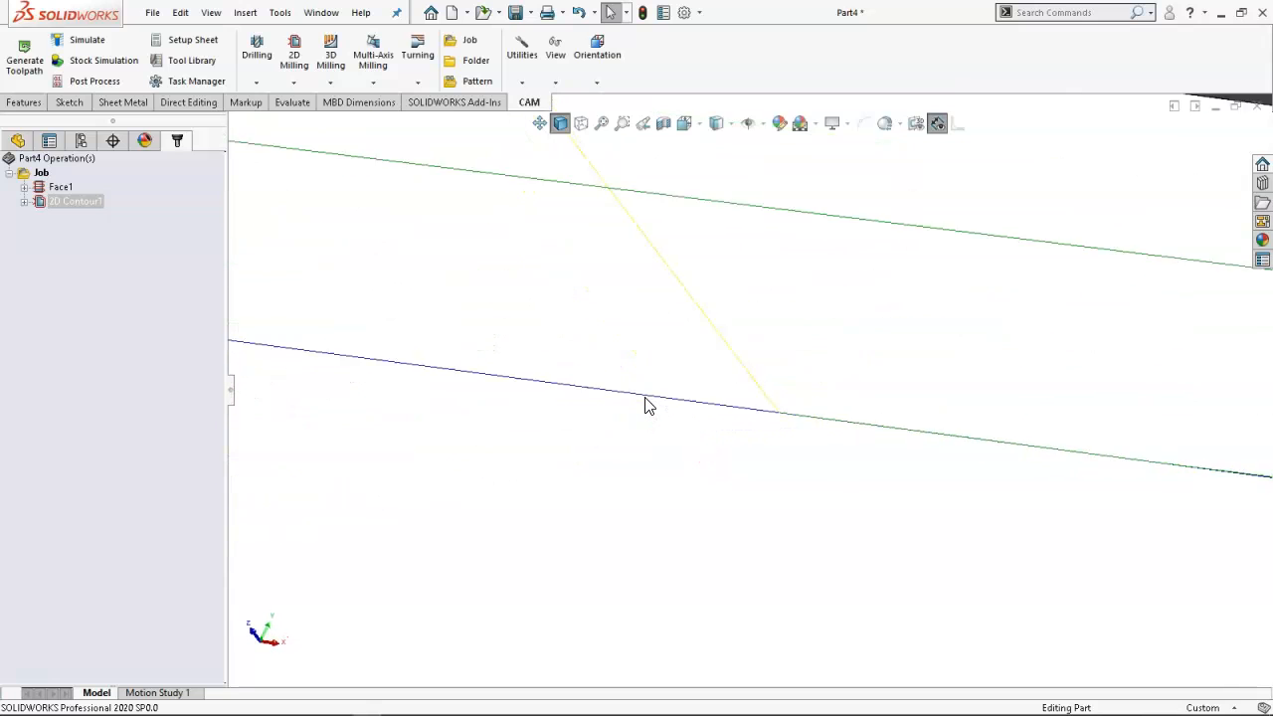
{"action": "scroll", "coordinate": [646, 404], "scroll_direction": "up", "scroll_amount": 3}
{"action": "middle_click_drag", "start_coordinate": [655, 369], "coordinate": [771, 285]}
{"action": "scroll", "coordinate": [767, 286], "scroll_direction": "up", "scroll_amount": 5}
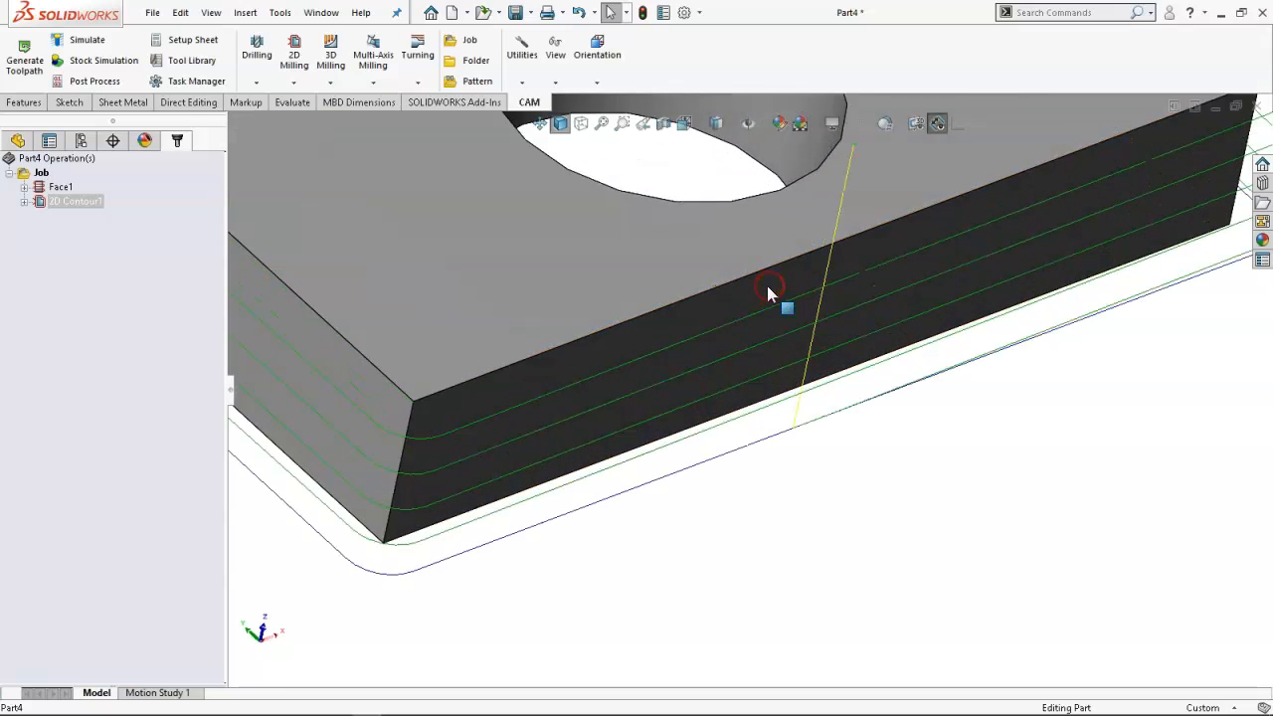
{"action": "scroll", "coordinate": [699, 304], "scroll_direction": "down", "scroll_amount": 3}
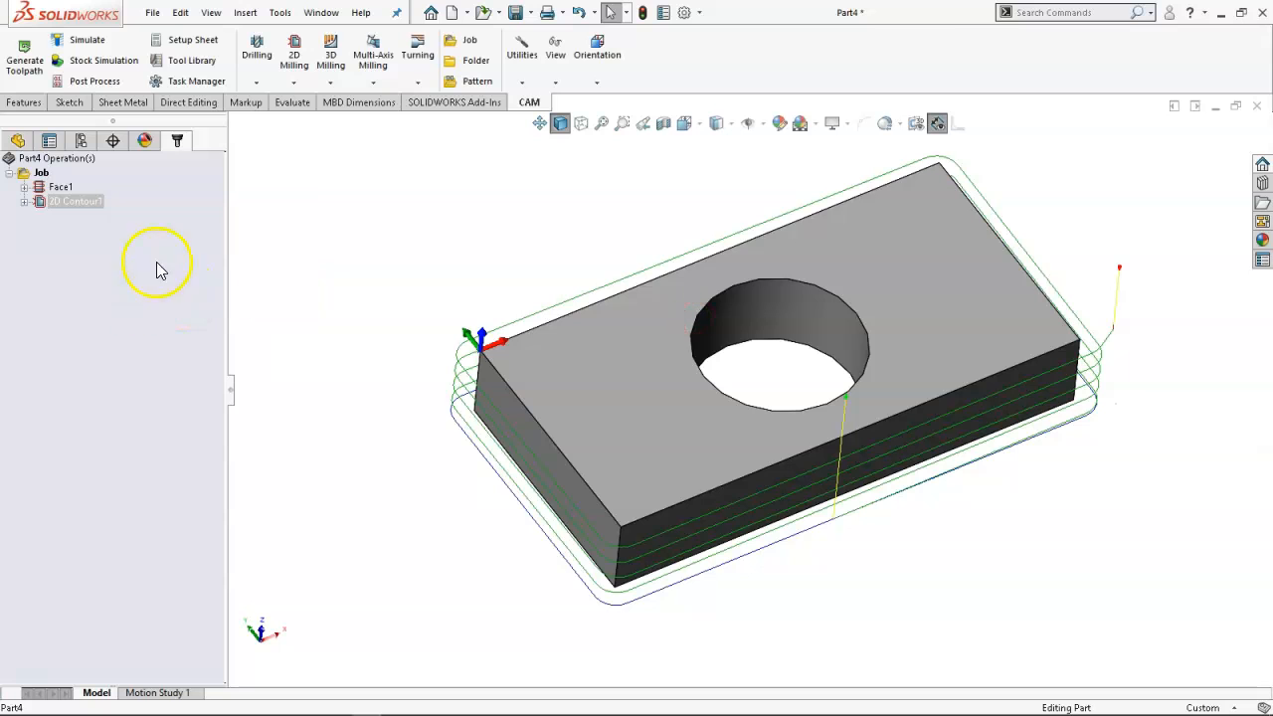
Duplicate the first 2D contour operation, open the copy for editing, and disable its ramp.
{"action": "right_click", "coordinate": [61, 202]}
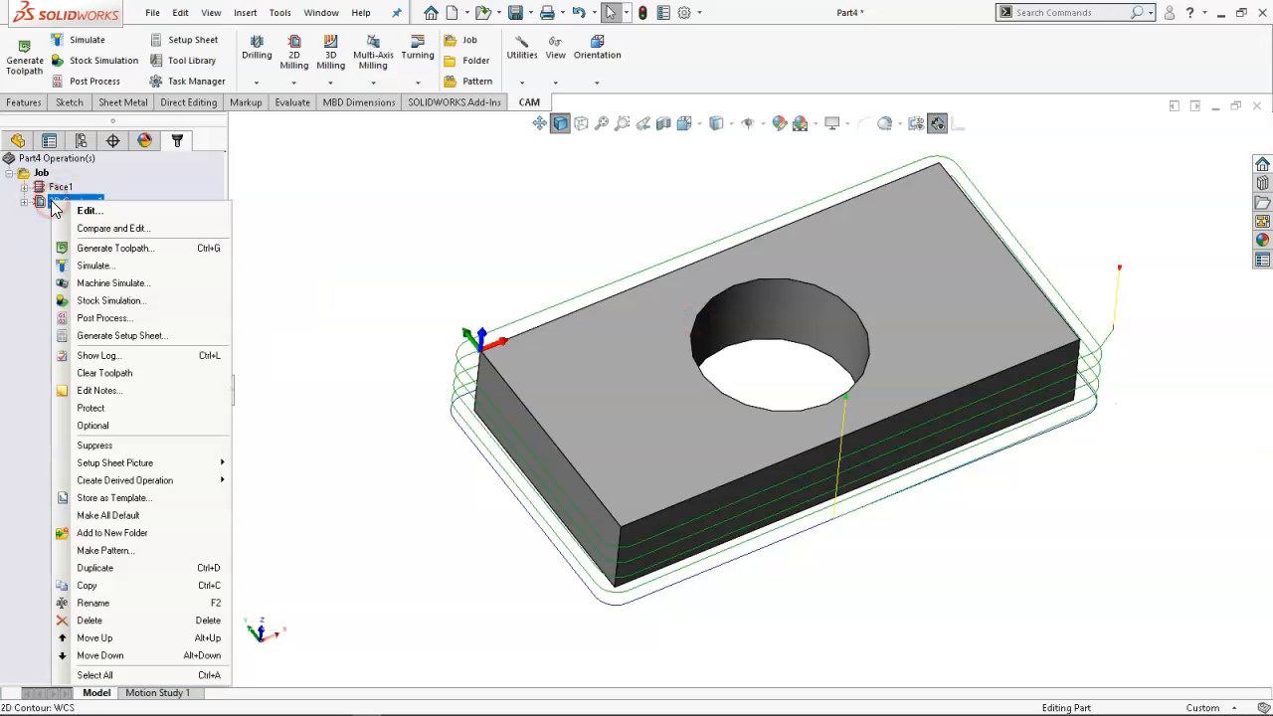
{"action": "left_click", "coordinate": [96, 568]}
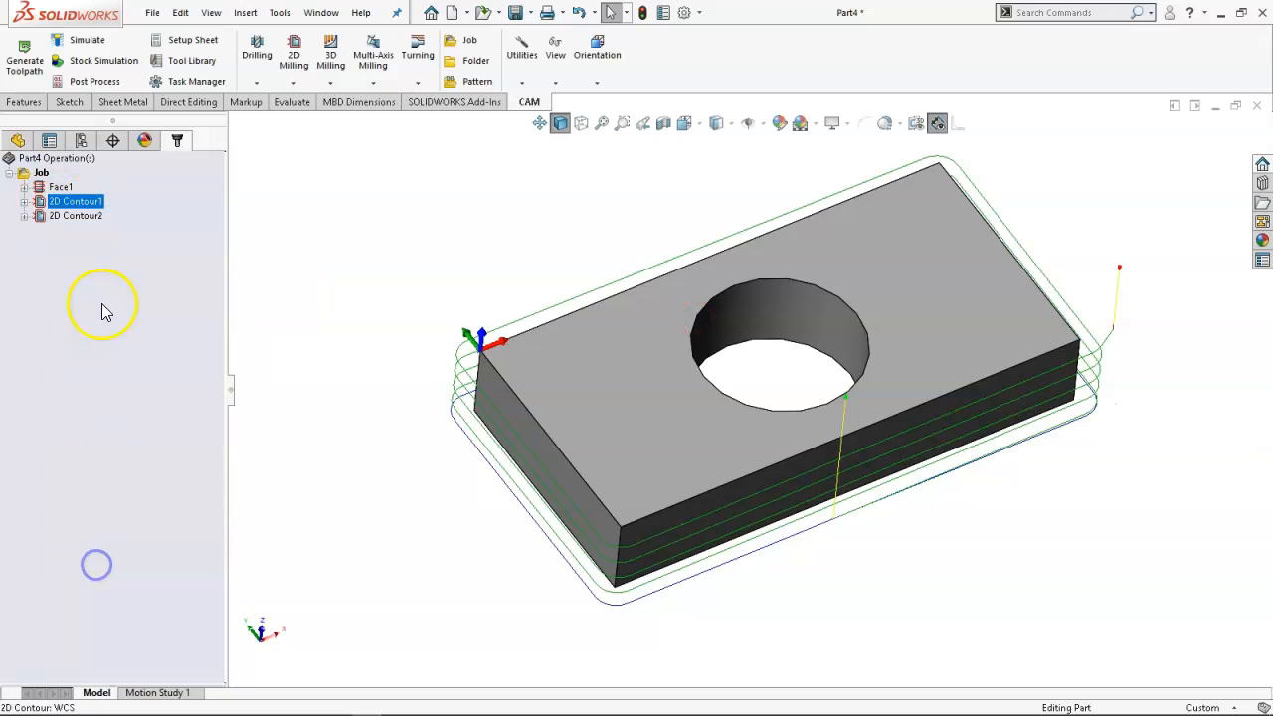
{"action": "right_click", "coordinate": [85, 215]}
{"action": "left_click", "coordinate": [135, 223]}
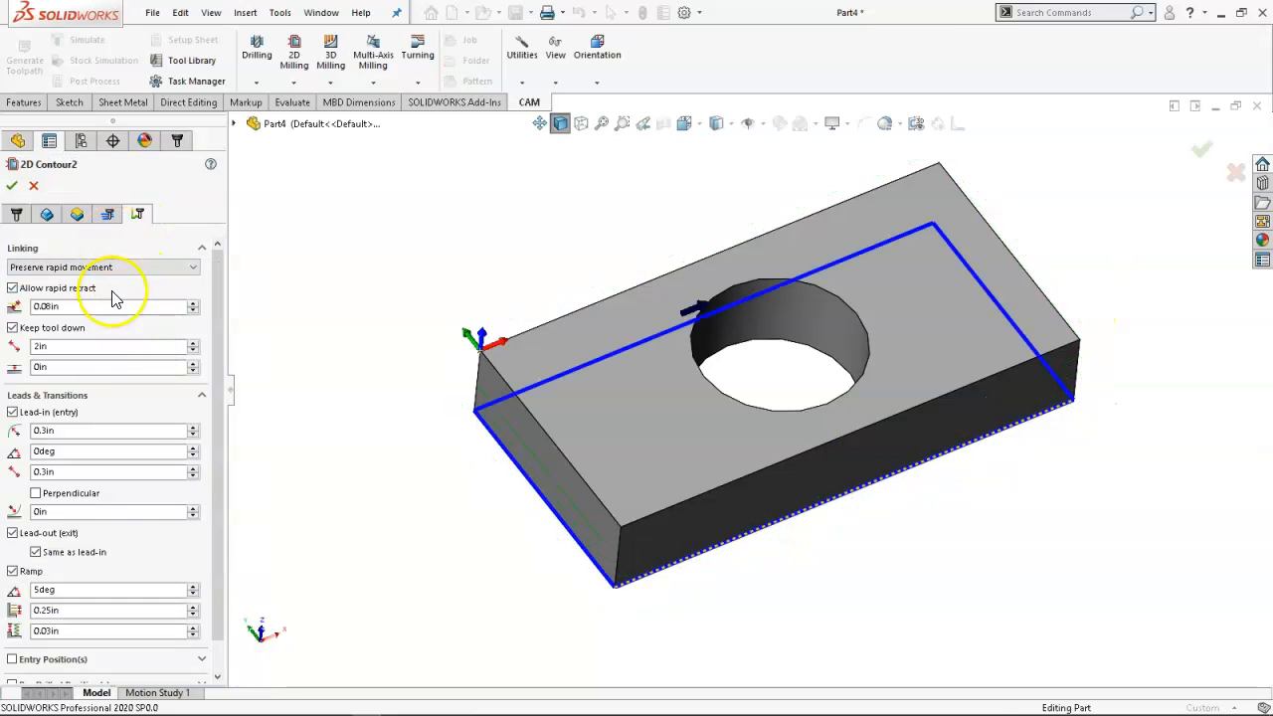
{"action": "left_click_drag", "start_coordinate": [217, 405], "coordinate": [217, 498]}
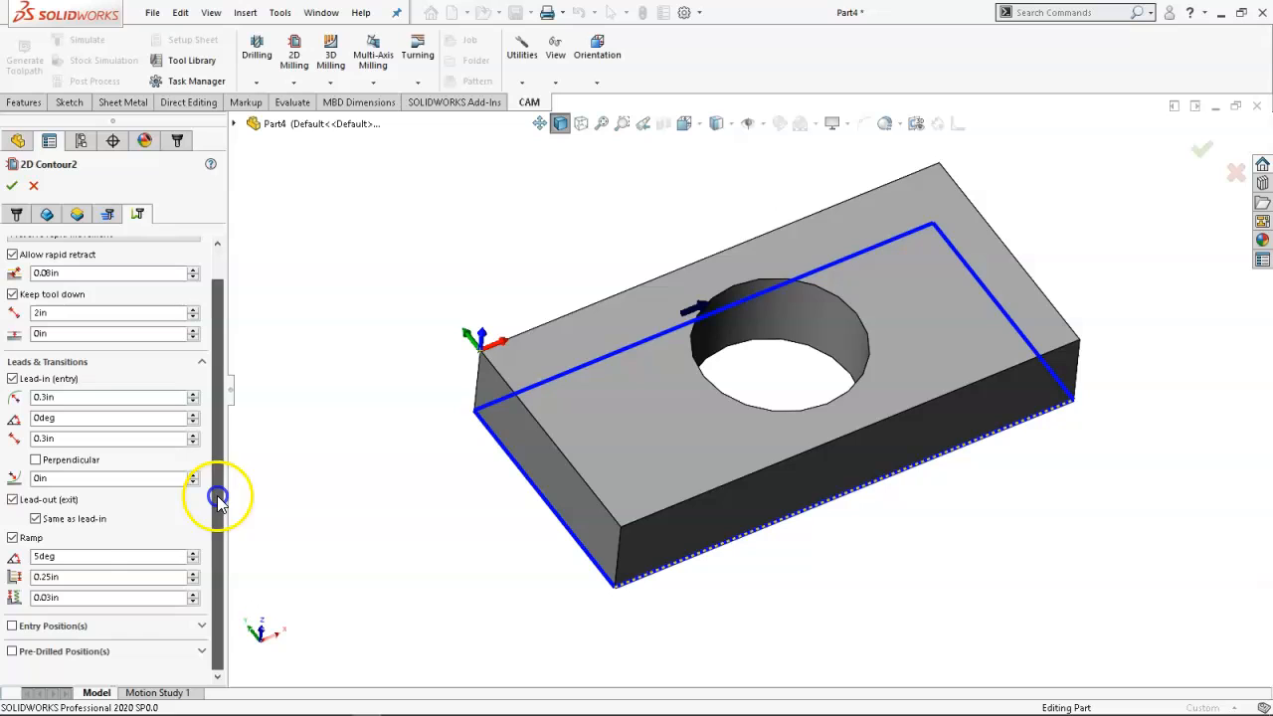
{"action": "left_click", "coordinate": [12, 537]}
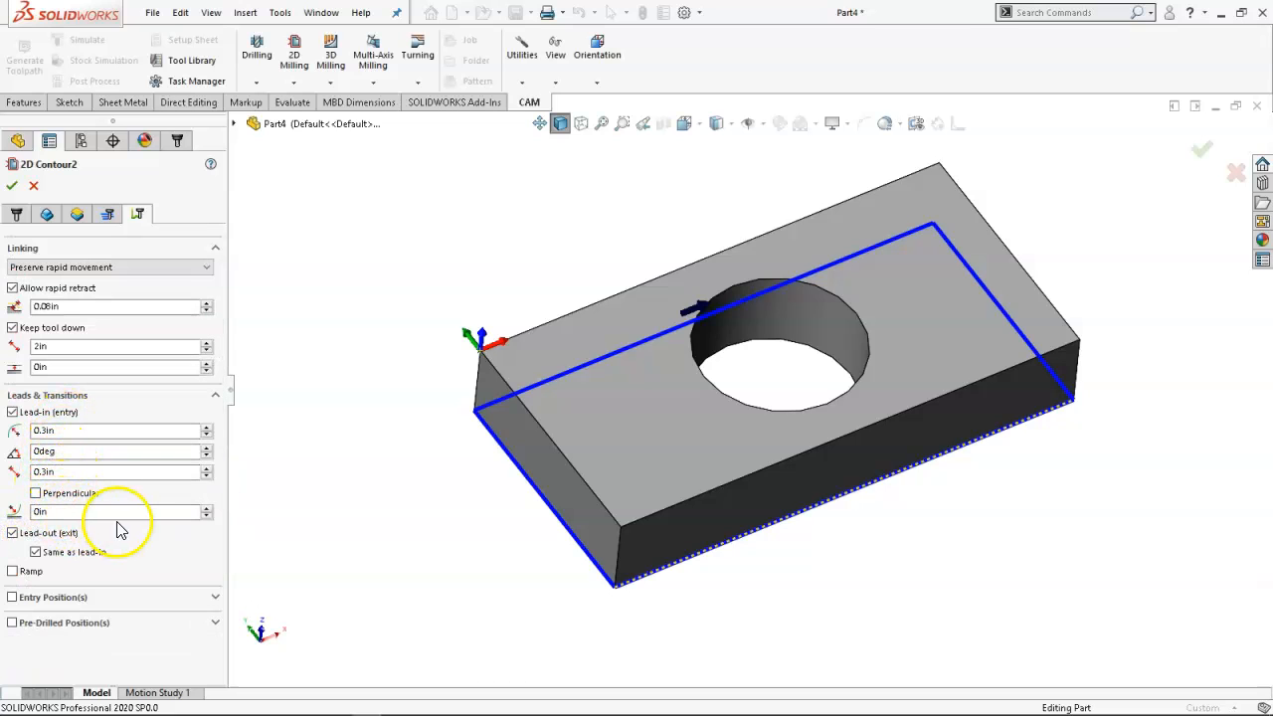
Disable Repeat finishing pass and Stock to Leave for the duplicated contour, and accept the operation.
{"action": "left_click", "coordinate": [108, 216]}
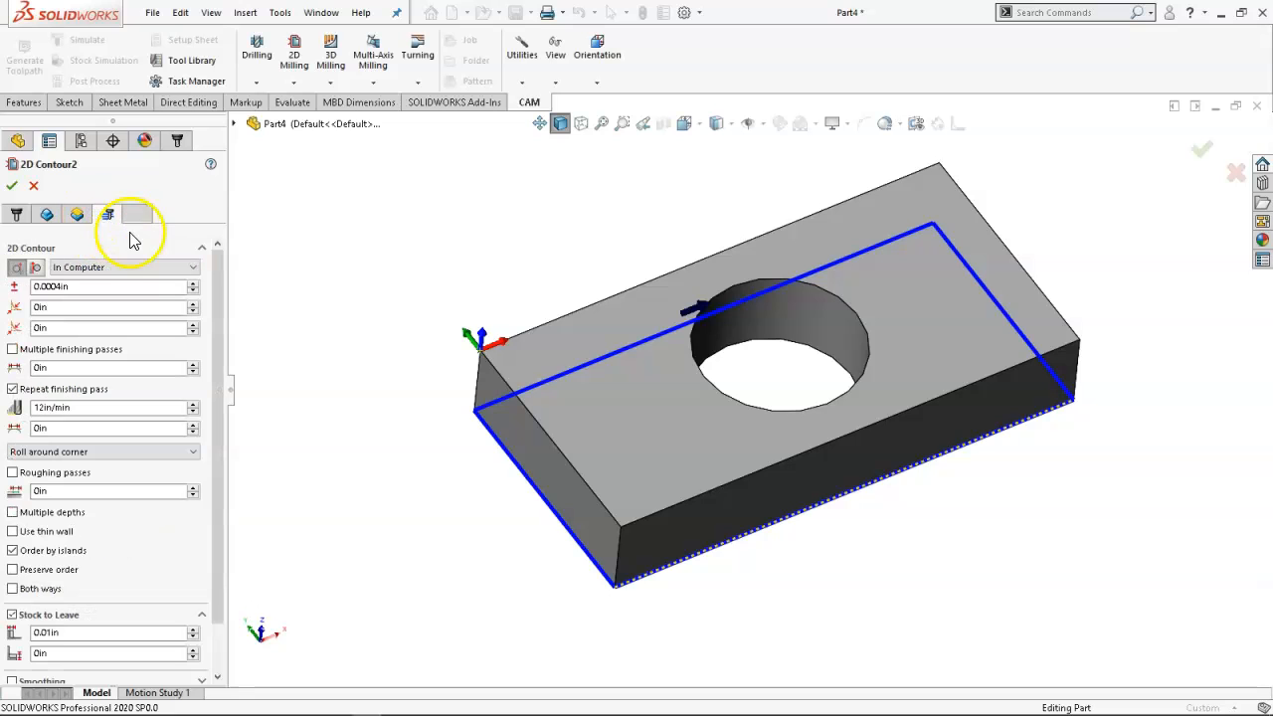
{"action": "left_click", "coordinate": [13, 390]}
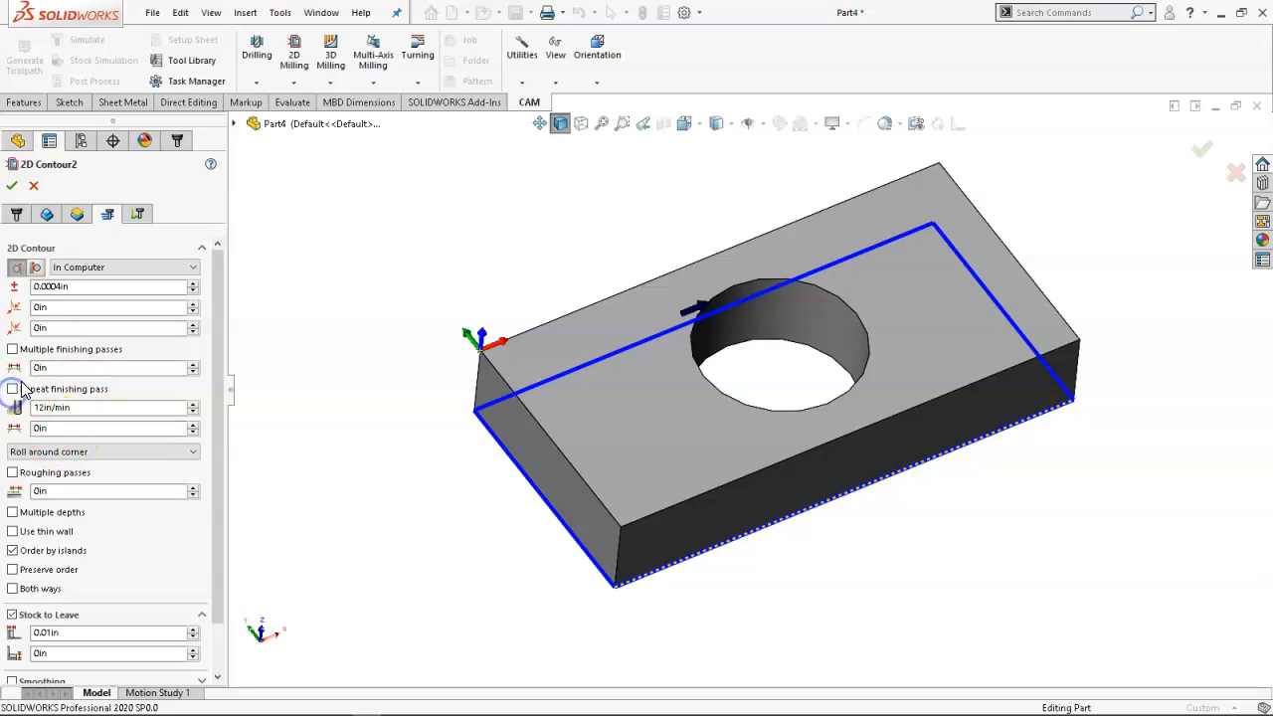
{"action": "left_click", "coordinate": [12, 615]}
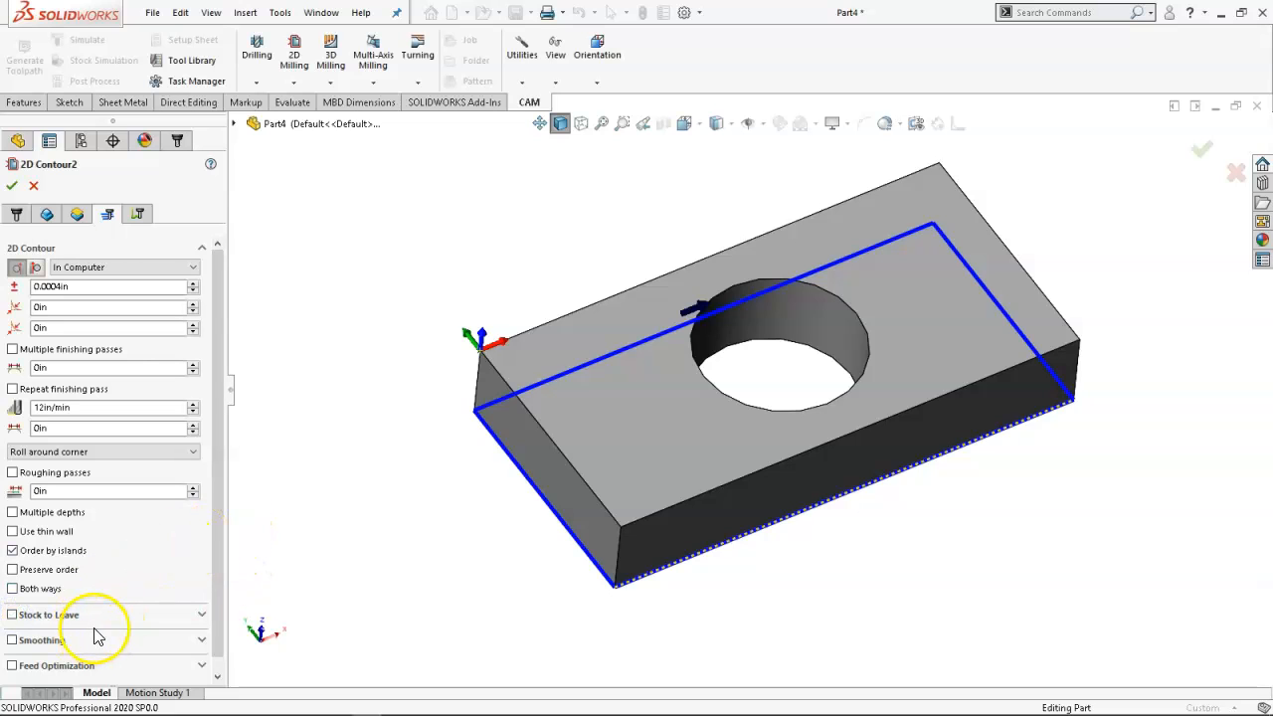
{"action": "left_click", "coordinate": [10, 186]}
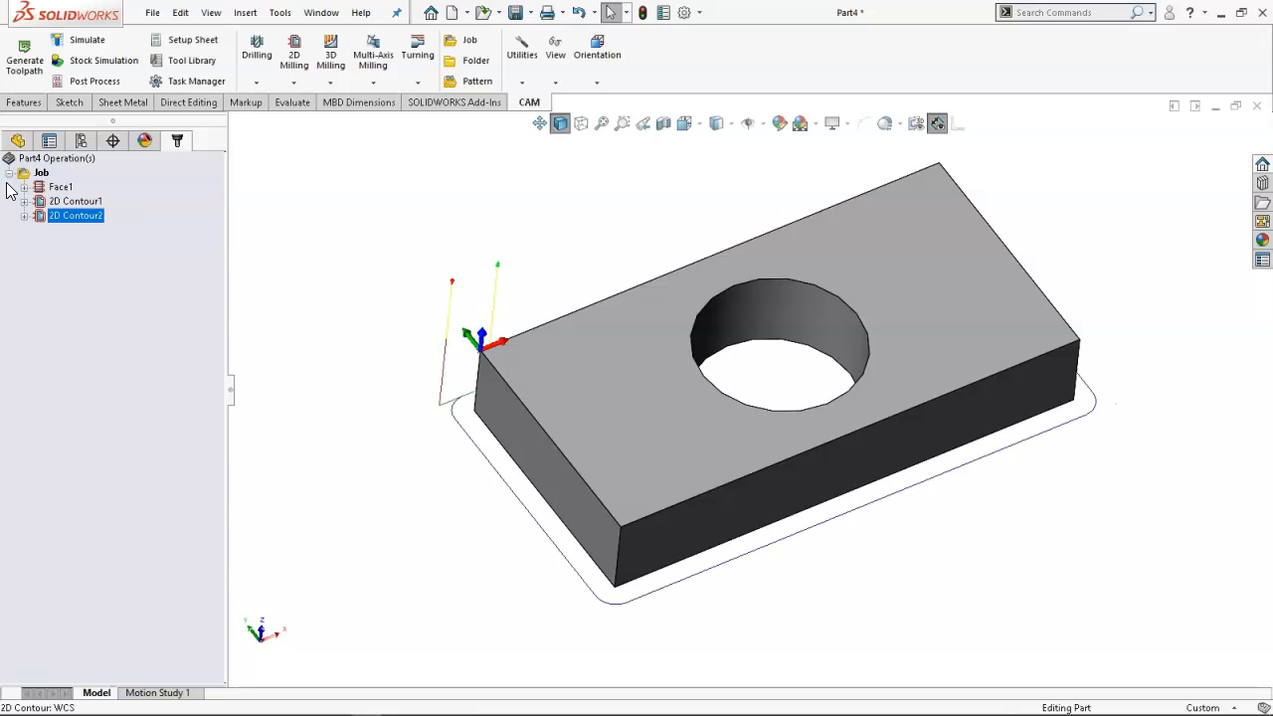
Edit the second 2D contour again, set its lead-in sweep angle to 10 deg, and accept the operation.
{"action": "middle_click_drag", "start_coordinate": [120, 264], "coordinate": [349, 495]}
{"action": "scroll", "coordinate": [563, 424], "scroll_direction": "down", "scroll_amount": 6}
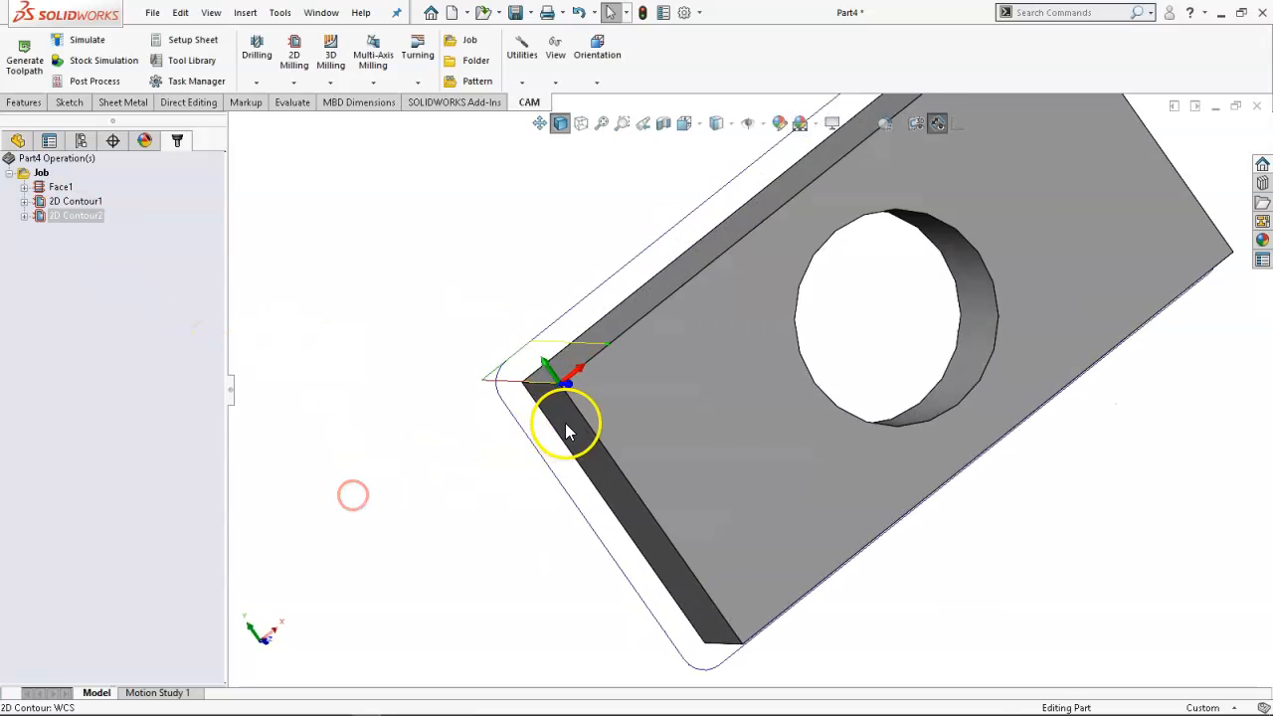
{"action": "right_click", "coordinate": [54, 219]}
{"action": "left_click", "coordinate": [79, 227]}
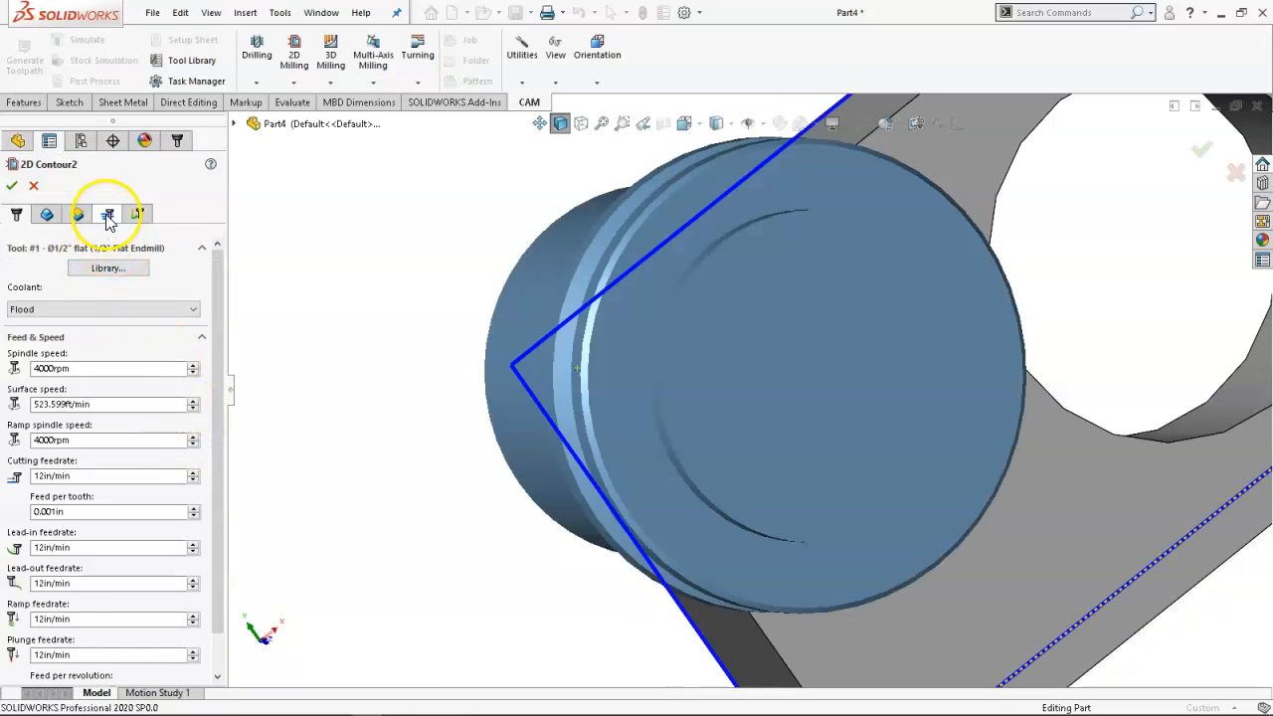
{"action": "left_click", "coordinate": [107, 215]}
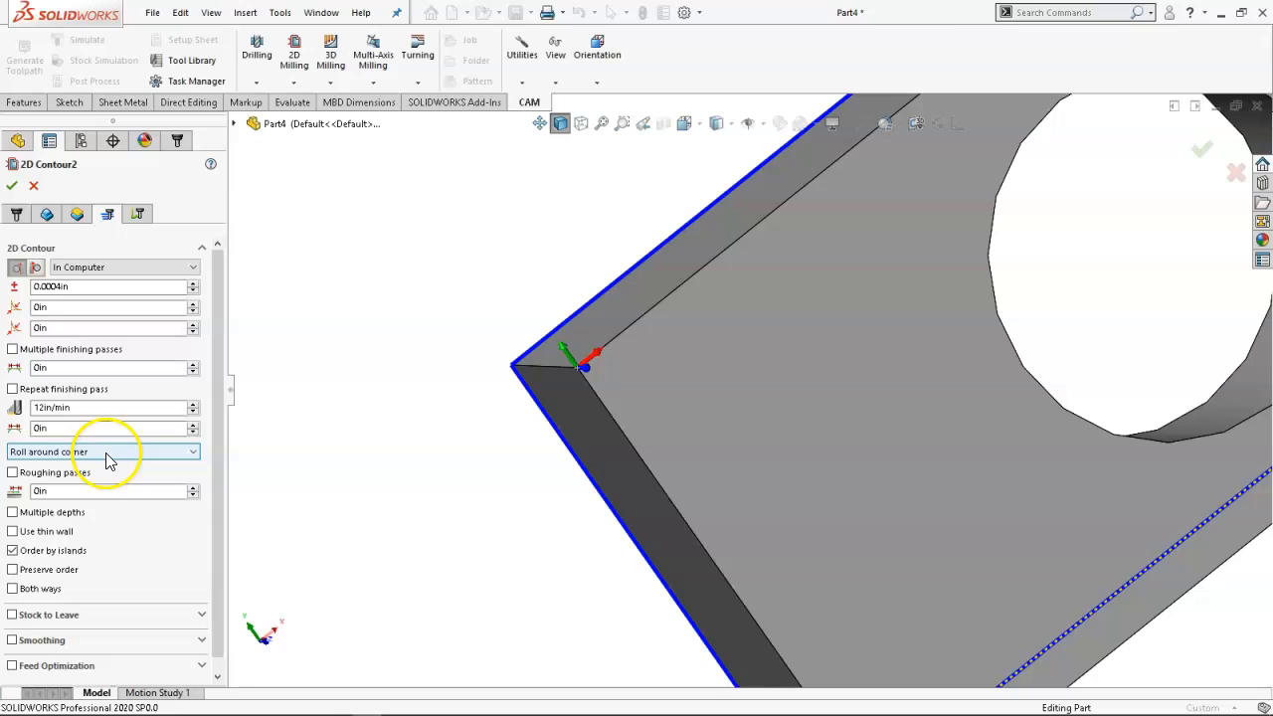
{"action": "left_click_drag", "start_coordinate": [218, 467], "coordinate": [216, 507]}
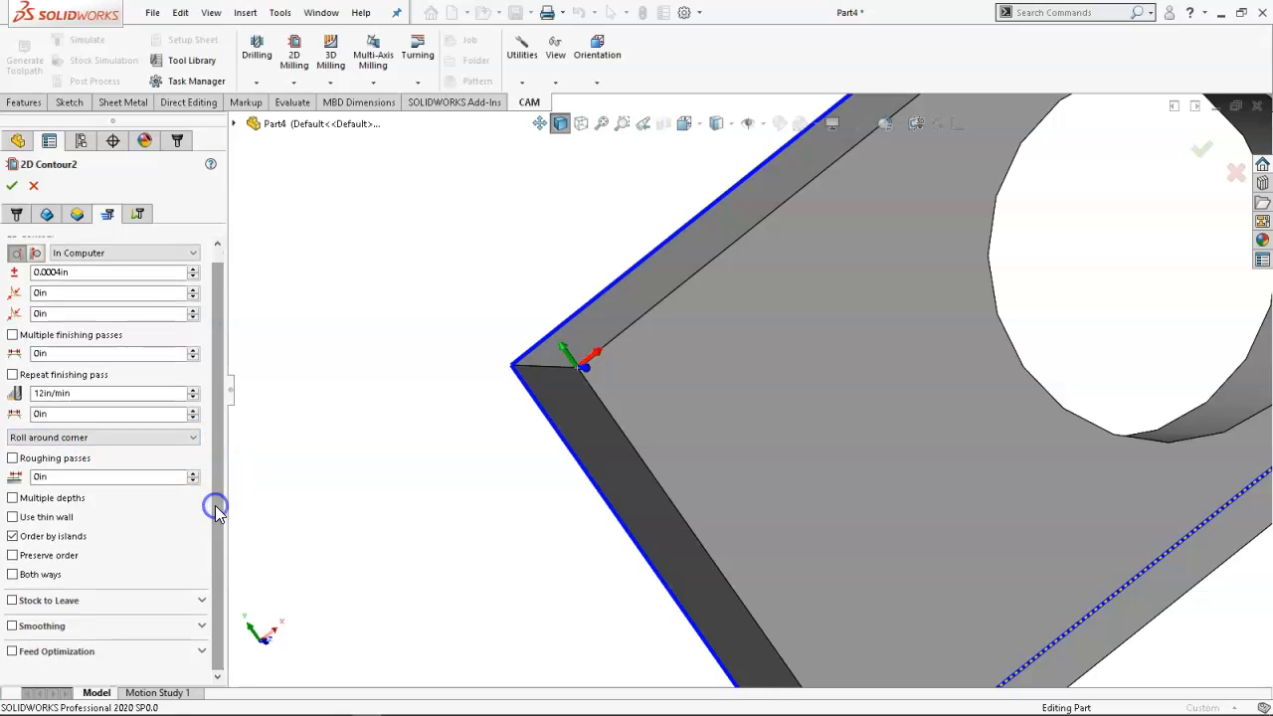
{"action": "left_click", "coordinate": [137, 214]}
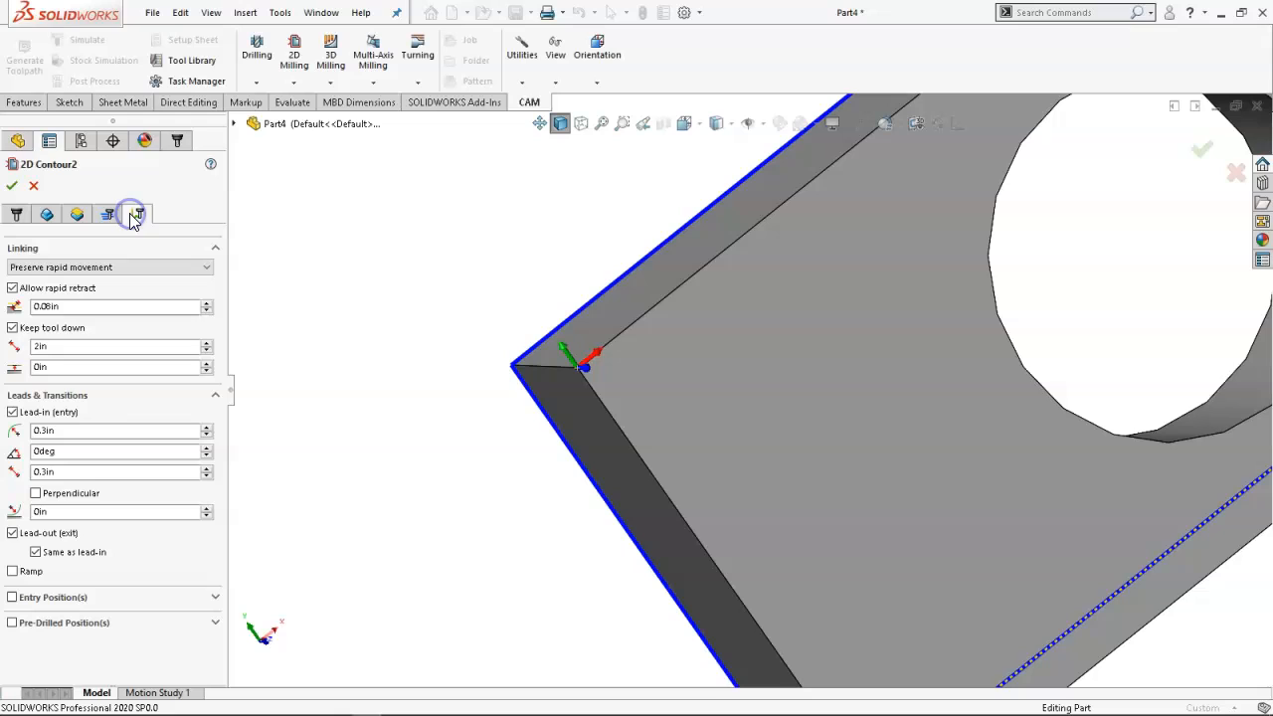
{"action": "left_click", "coordinate": [70, 450]}
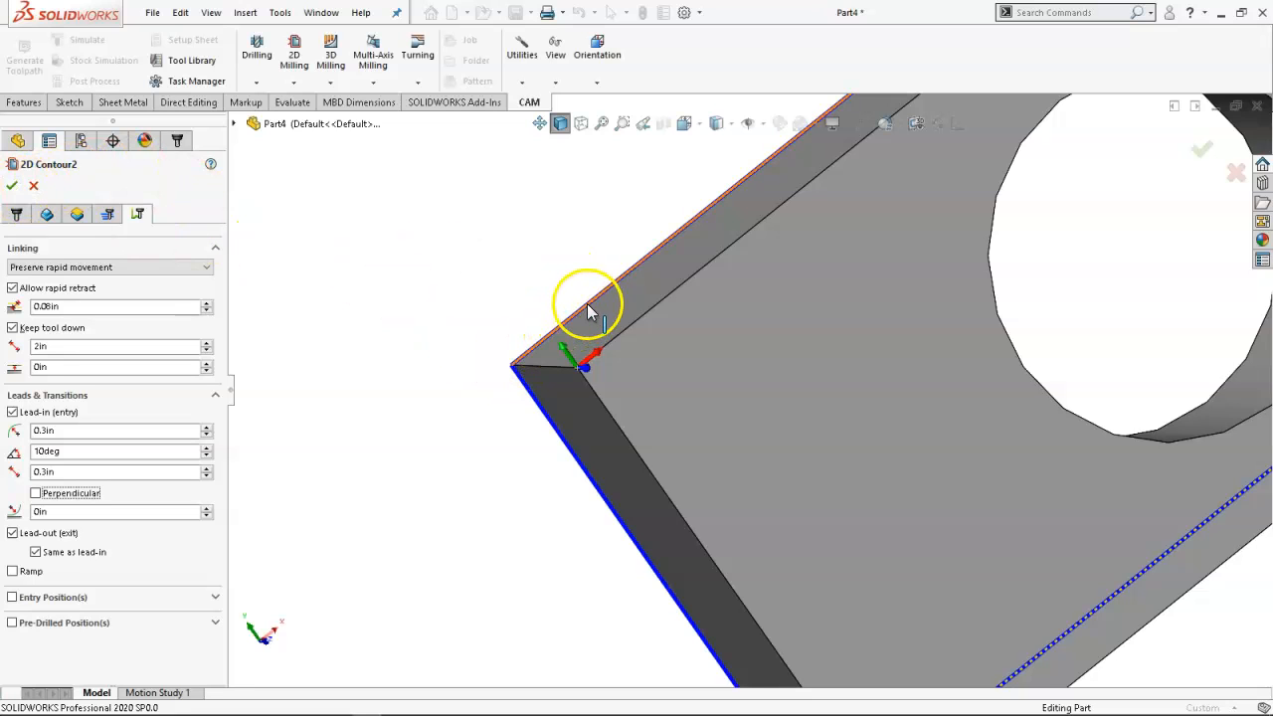
{"action": "left_click", "coordinate": [13, 187]}
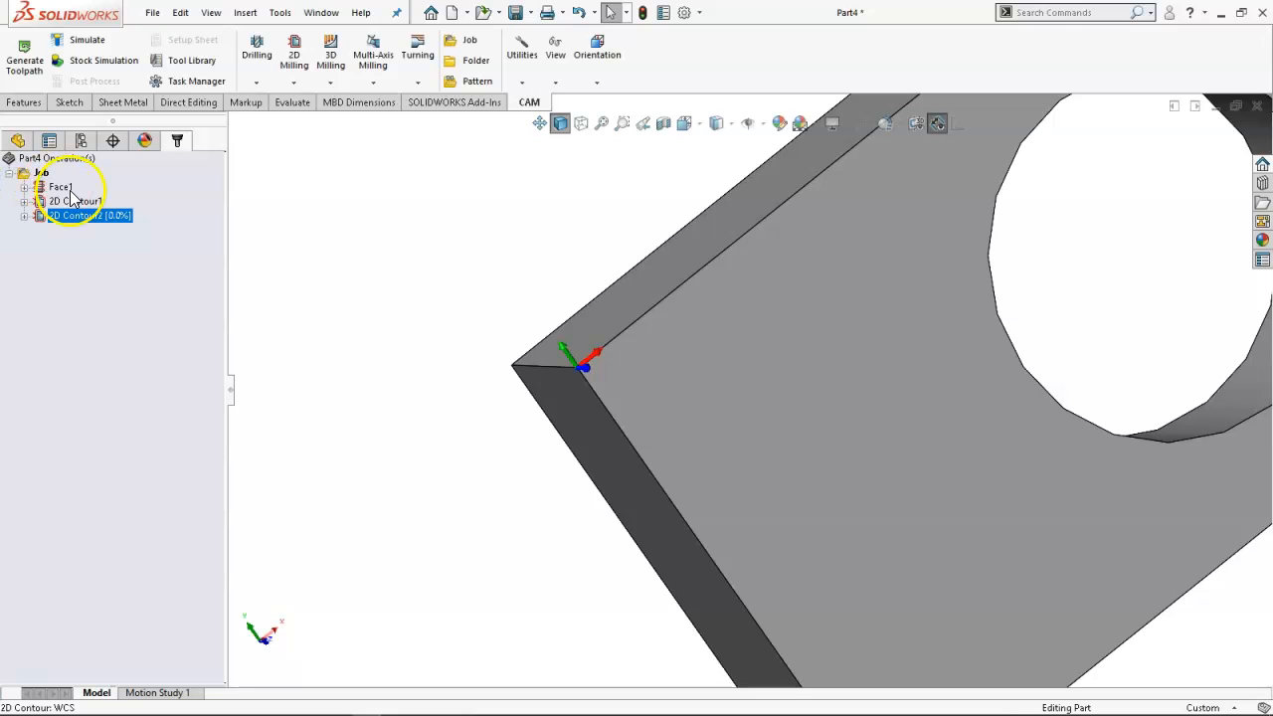
{"action": "left_click", "coordinate": [312, 211]}
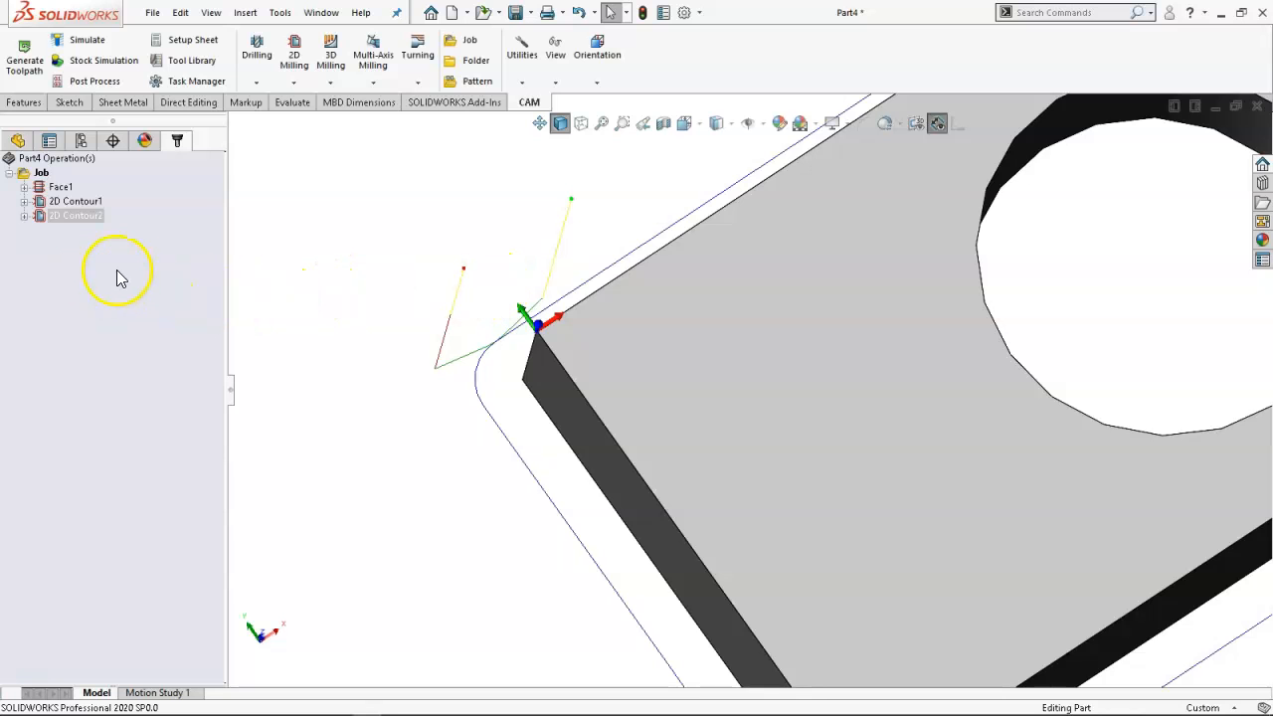
Add a new 2D Adaptive Clearing operation to the job and open its model geometry selection.
{"action": "scroll", "coordinate": [386, 338], "scroll_direction": "up", "scroll_amount": 5}
{"action": "scroll", "coordinate": [853, 295], "scroll_direction": "down", "scroll_amount": 3}
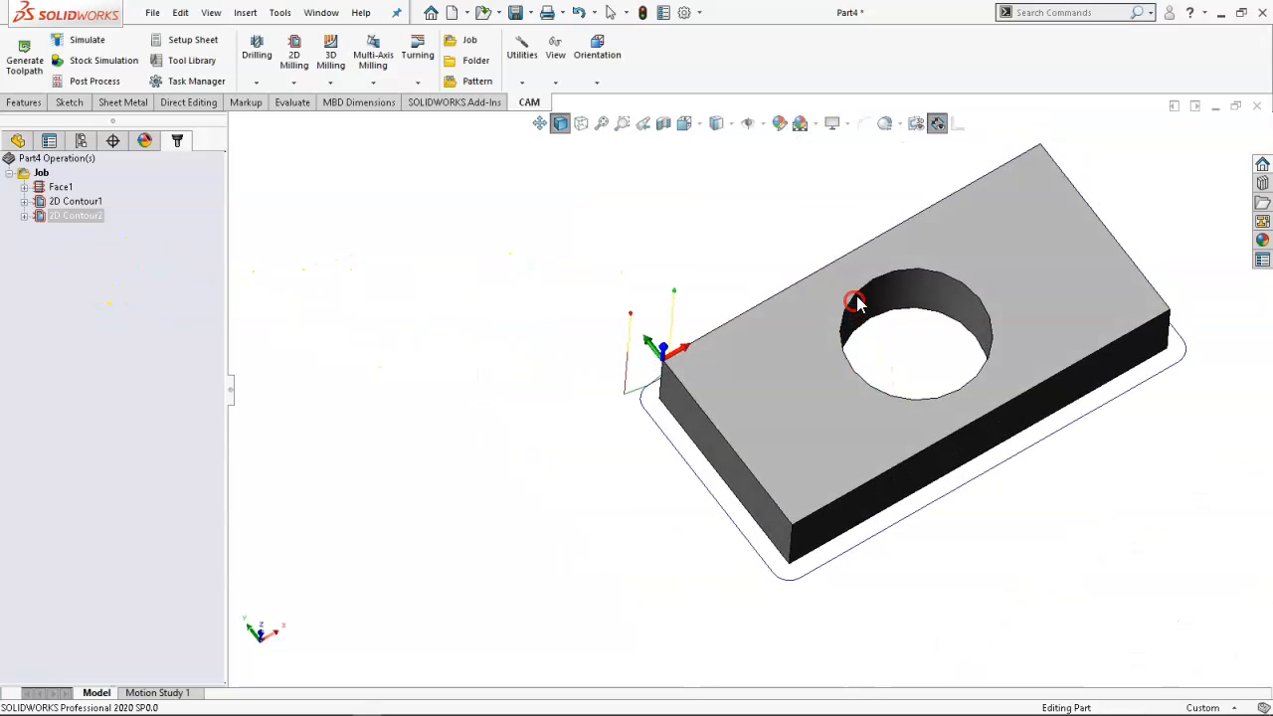
{"action": "middle_click_drag", "start_coordinate": [823, 396], "coordinate": [830, 366]}
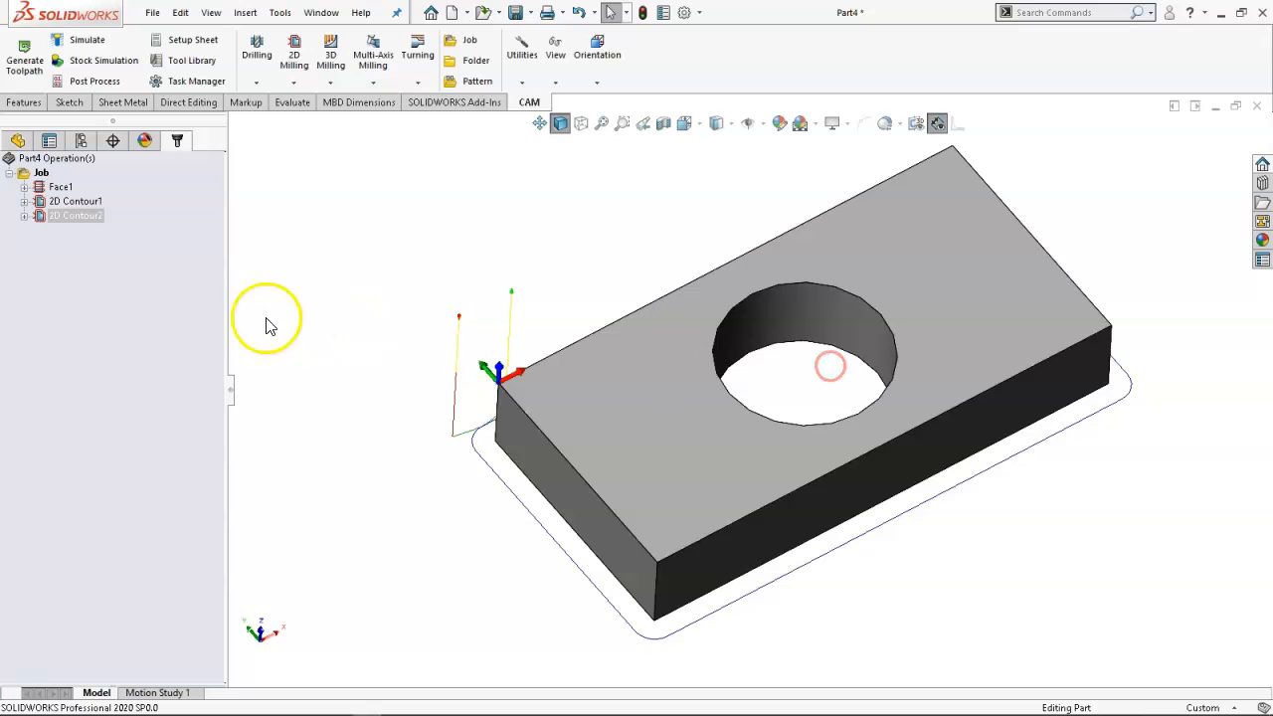
{"action": "right_click", "coordinate": [70, 249]}
{"action": "mouse_move", "coordinate": [80, 257]}
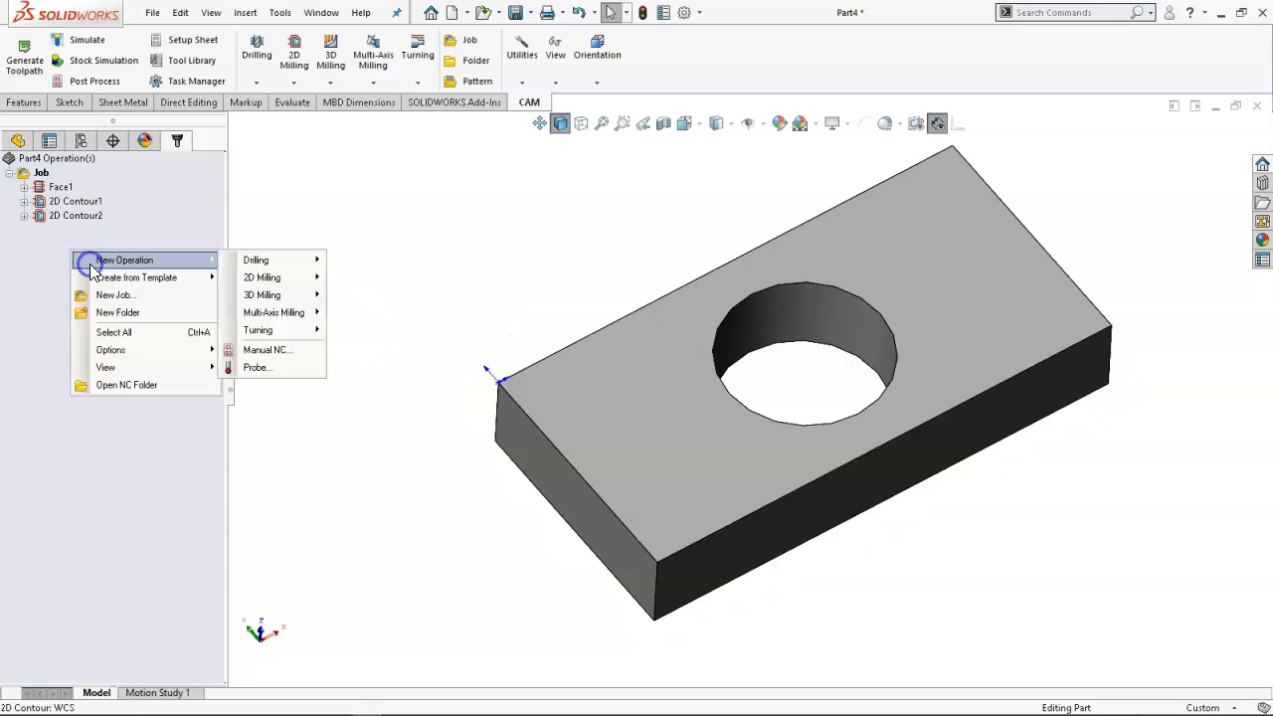
{"action": "mouse_move", "coordinate": [284, 278]}
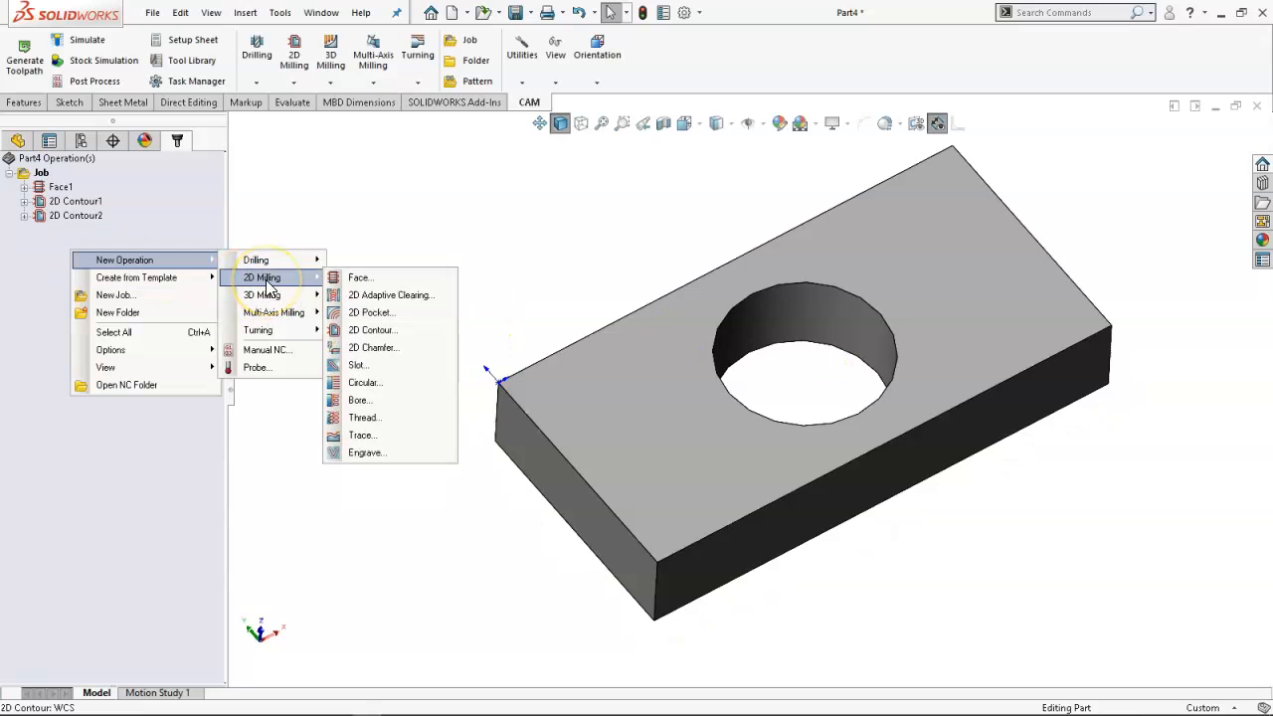
{"action": "left_click", "coordinate": [374, 316]}
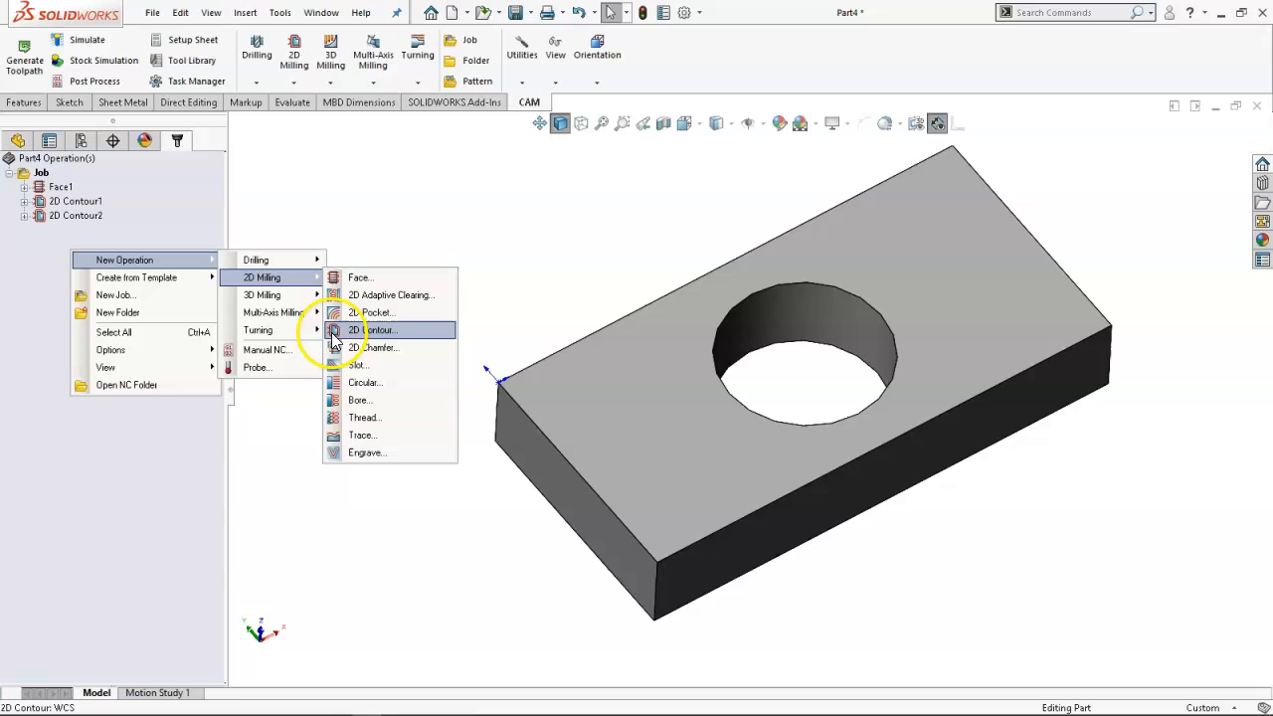
{"action": "left_click", "coordinate": [387, 298]}
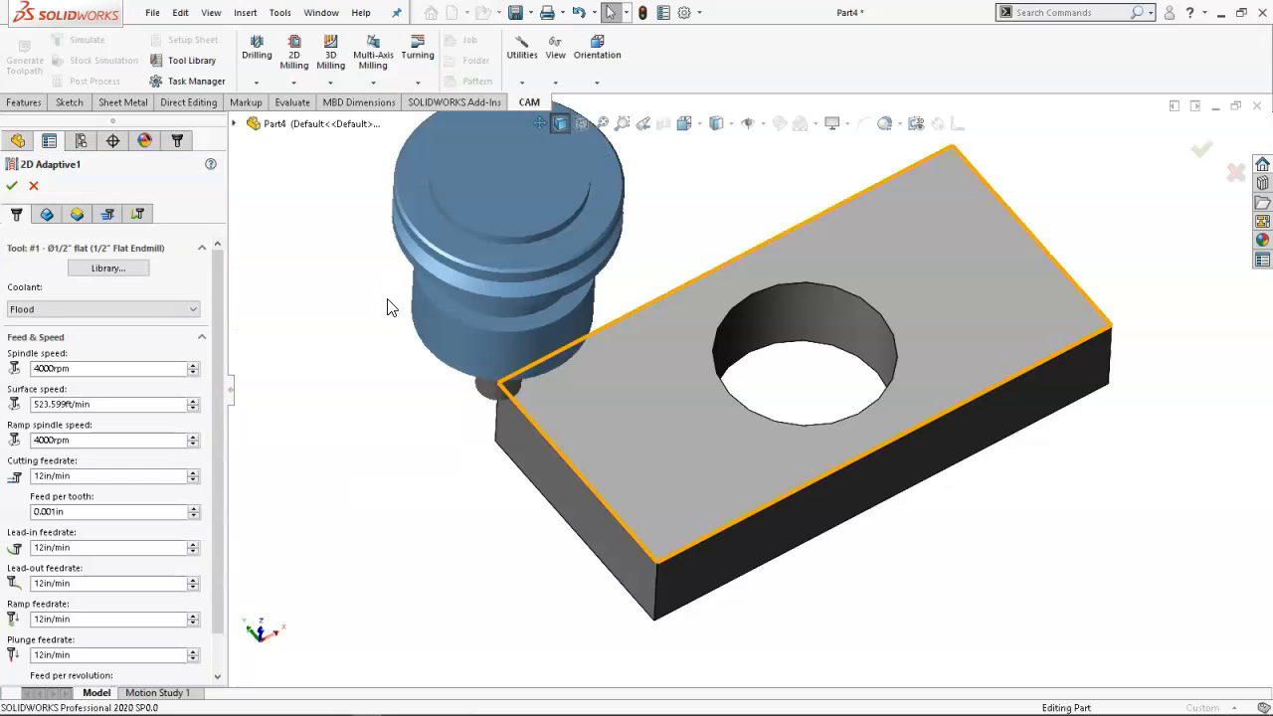
{"action": "left_click", "coordinate": [47, 214]}
{"action": "left_click", "coordinate": [88, 285]}
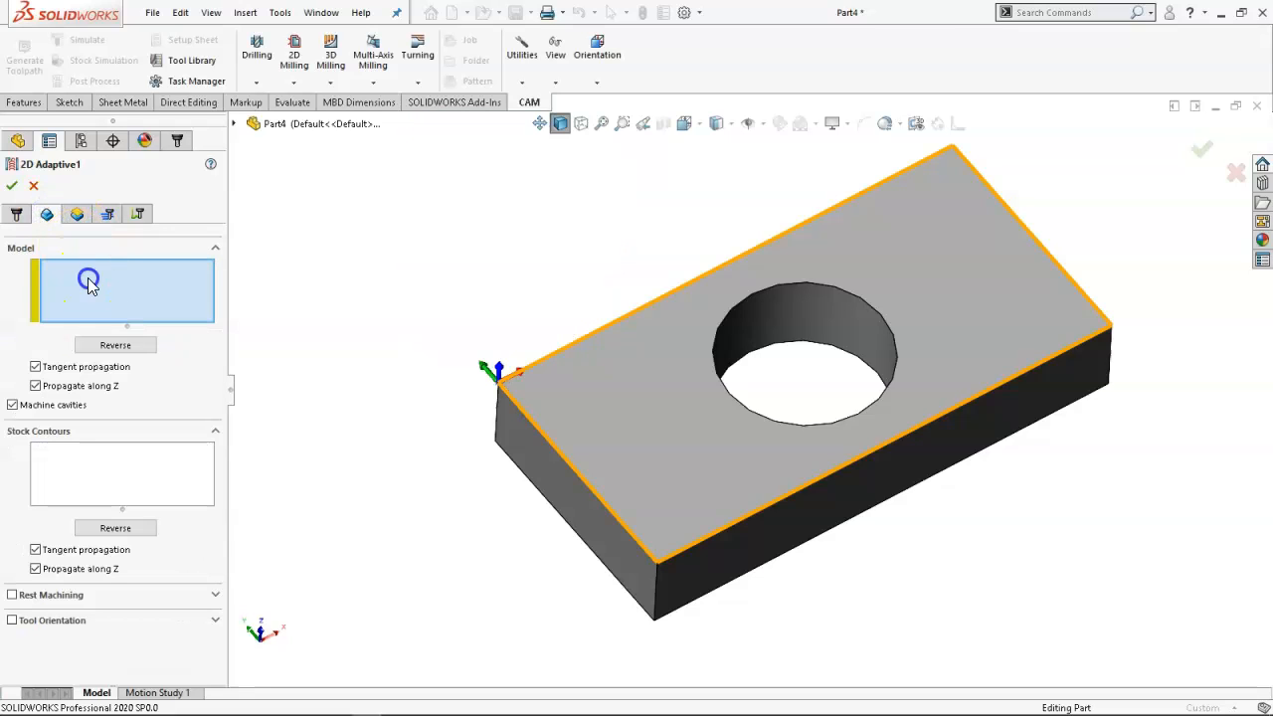
{"action": "left_click", "coordinate": [585, 367]}
{"action": "left_click", "coordinate": [584, 363]}
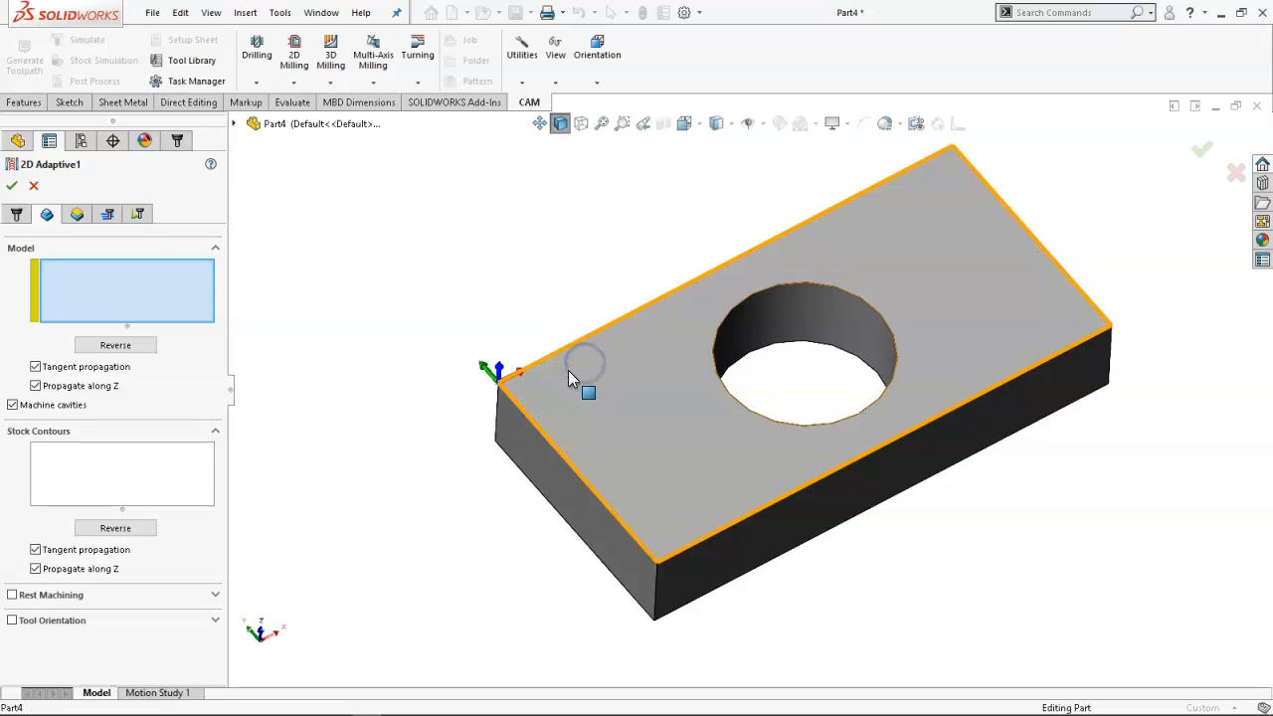
{"action": "left_click", "coordinate": [565, 400]}
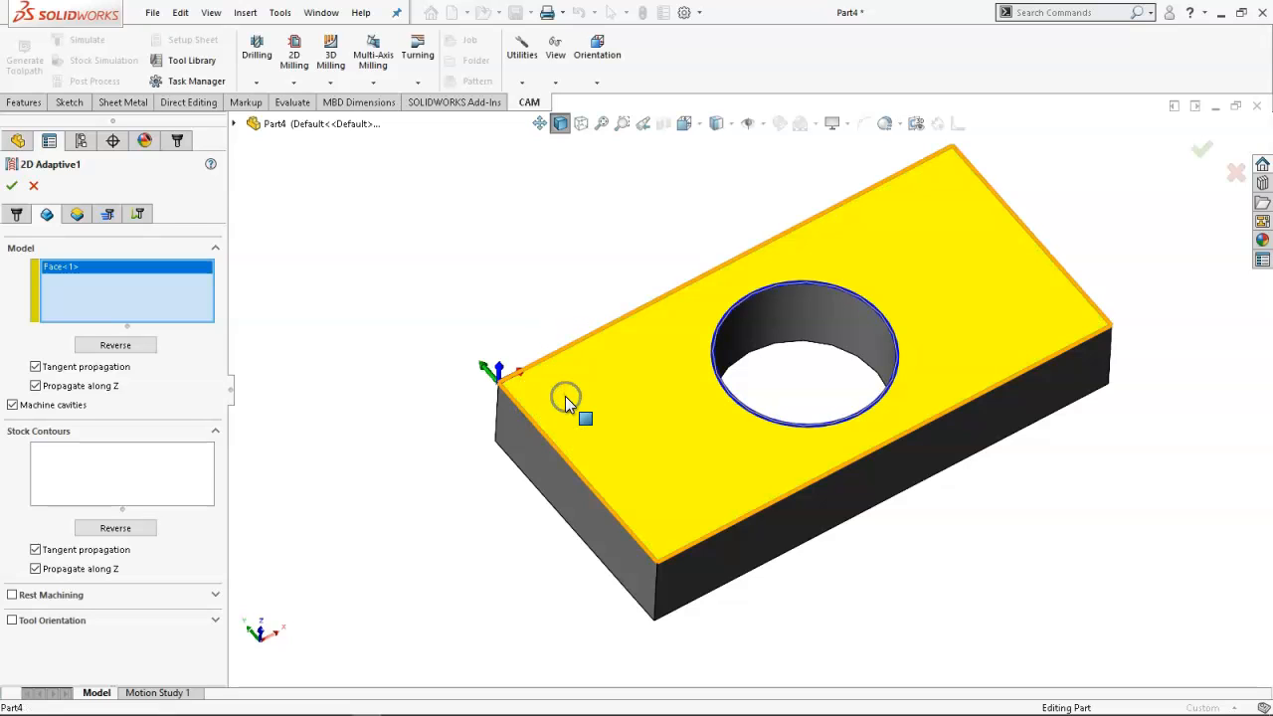
{"action": "left_click", "coordinate": [146, 461]}
{"action": "right_click", "coordinate": [118, 269]}
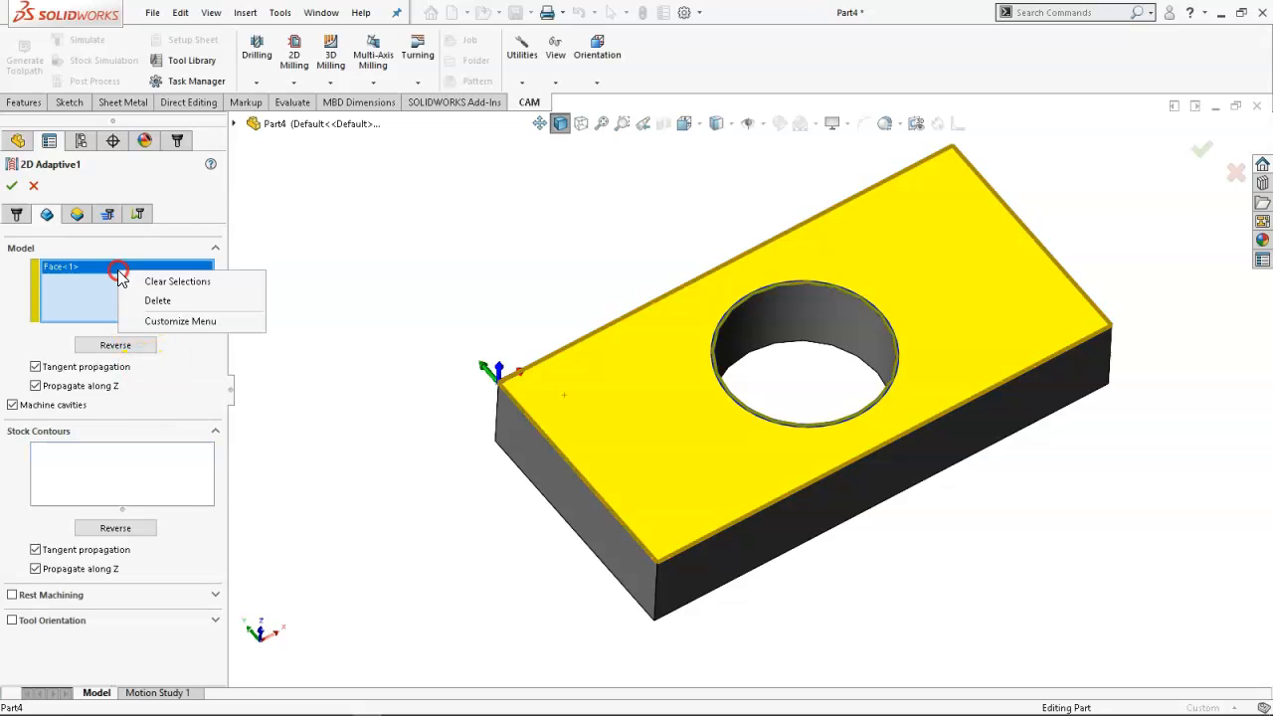
{"action": "left_click", "coordinate": [169, 284]}
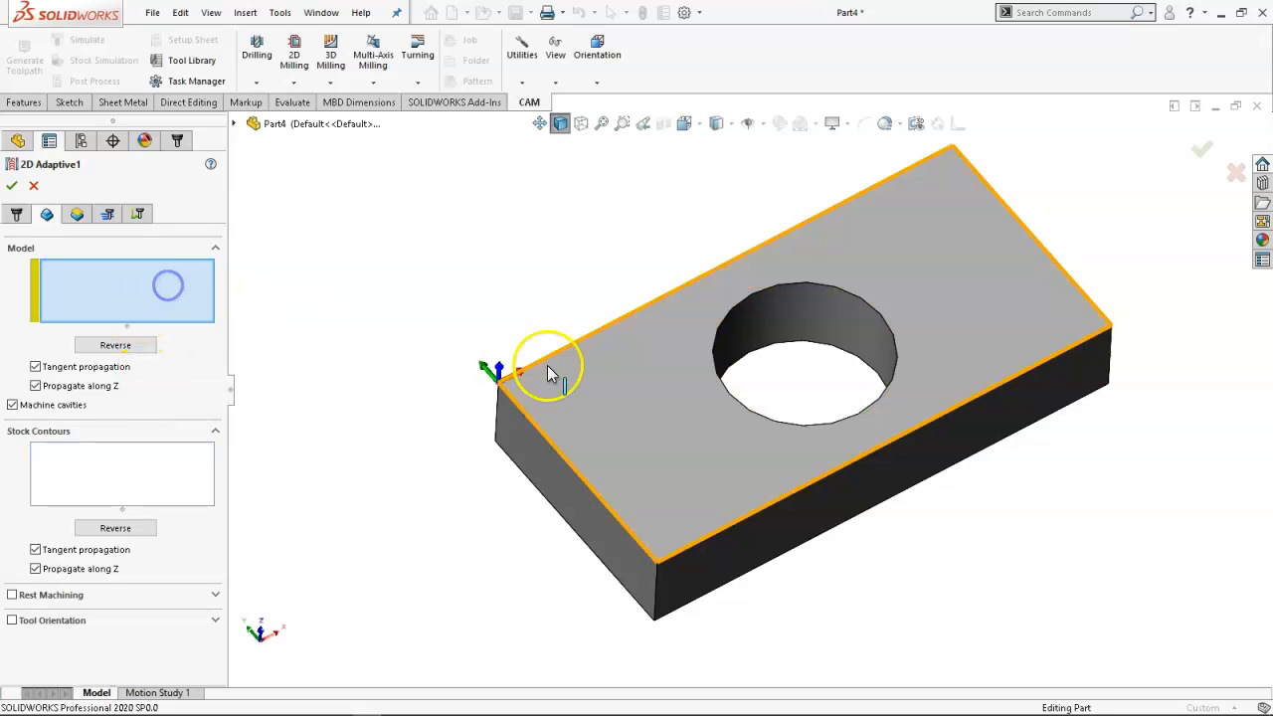
Assign the hole's bottom edge as the adaptive clearing's model geometry and the block's top face as its stock contour.
{"action": "left_click", "coordinate": [784, 353]}
{"action": "left_click", "coordinate": [148, 453]}
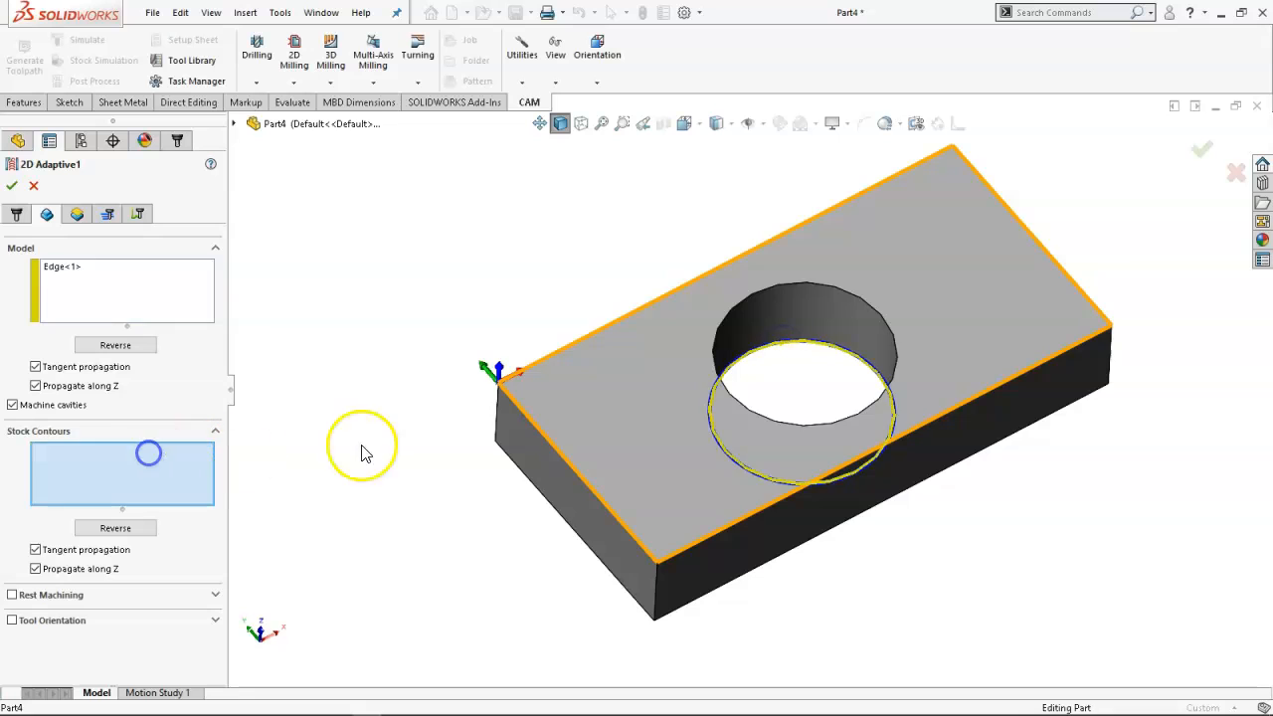
{"action": "left_click", "coordinate": [538, 399]}
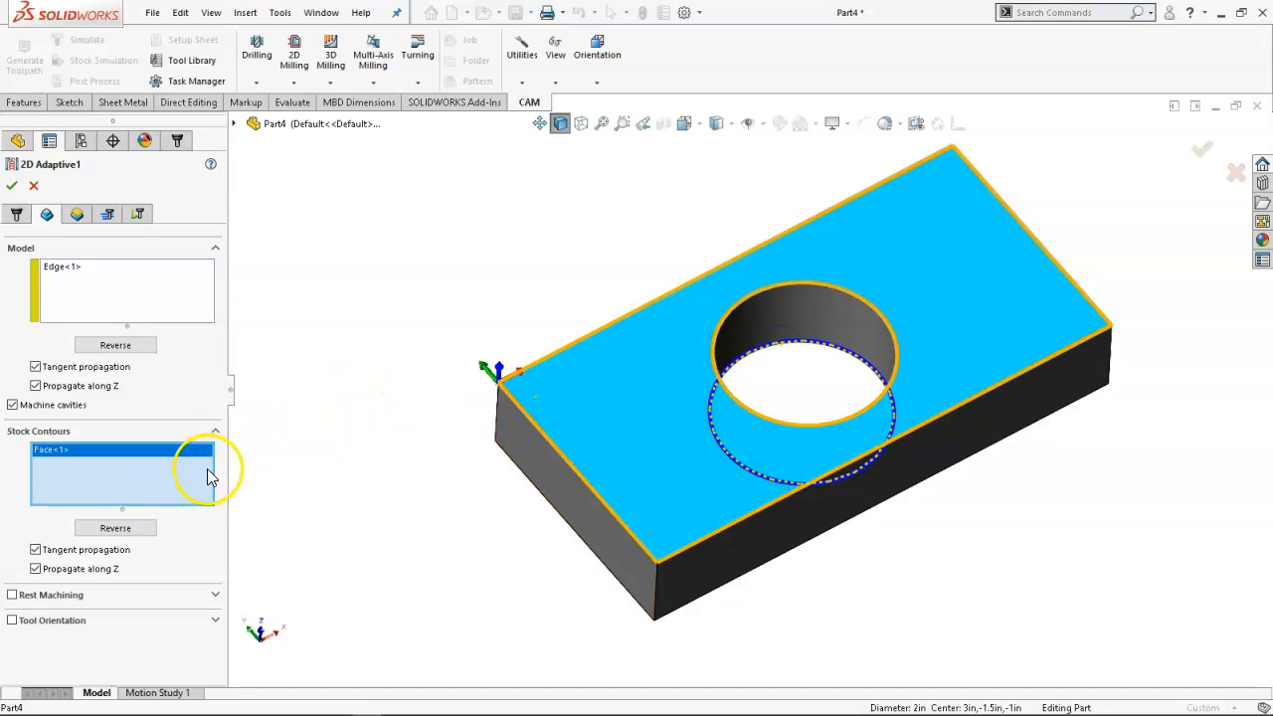
Set the adaptive clearing's bottom height offset to -0.01 in from the contour.
{"action": "left_click", "coordinate": [77, 215]}
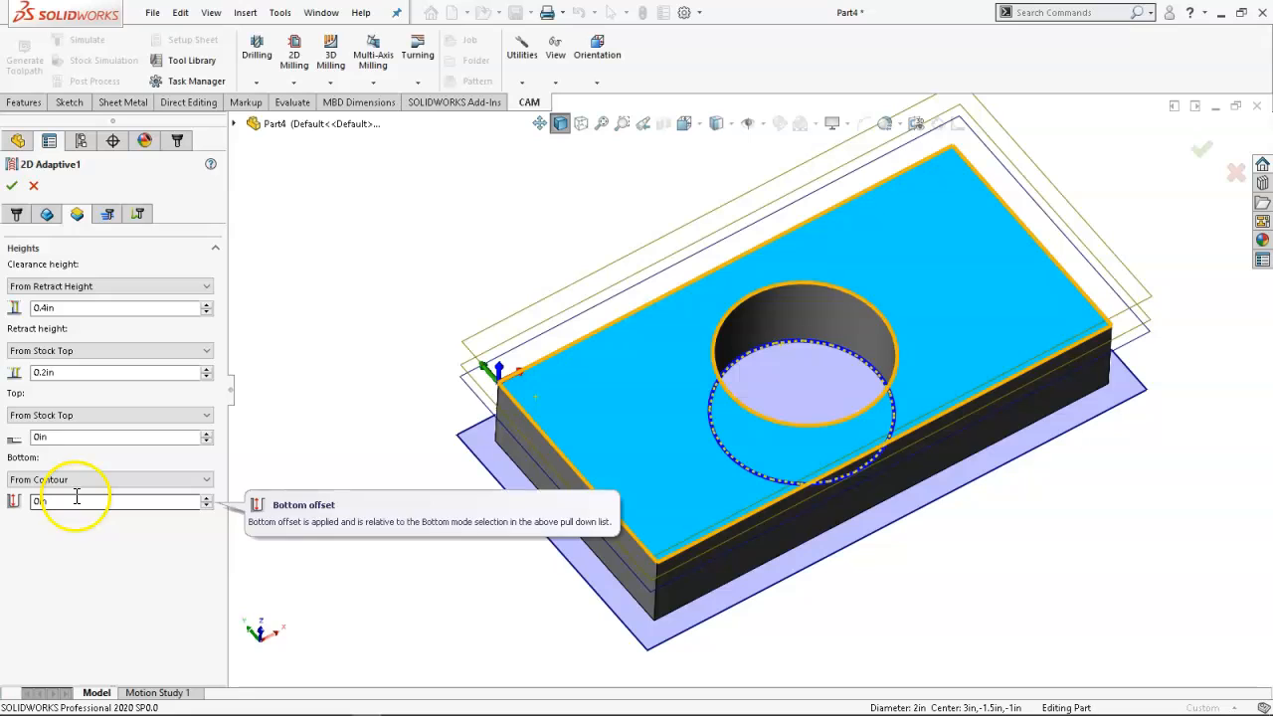
{"action": "left_click", "coordinate": [107, 500]}
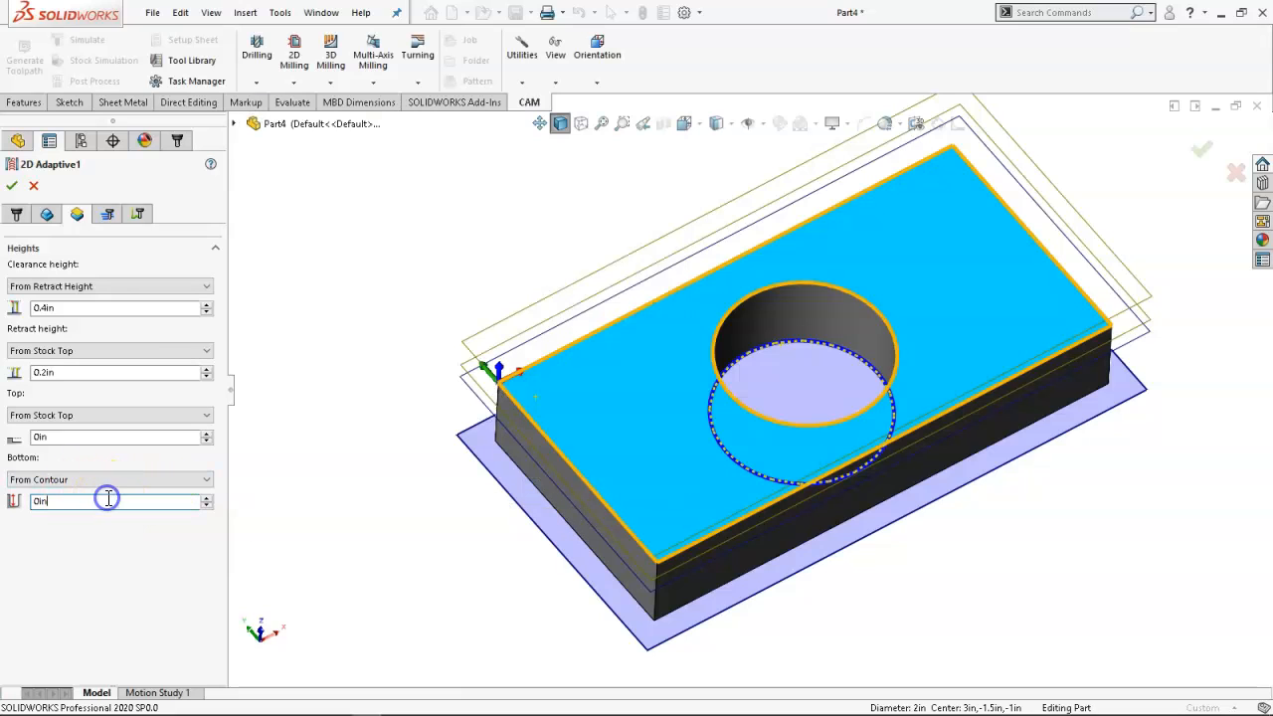
{"action": "type", "text": "-0.01"}
{"action": "key", "text": "Return"}
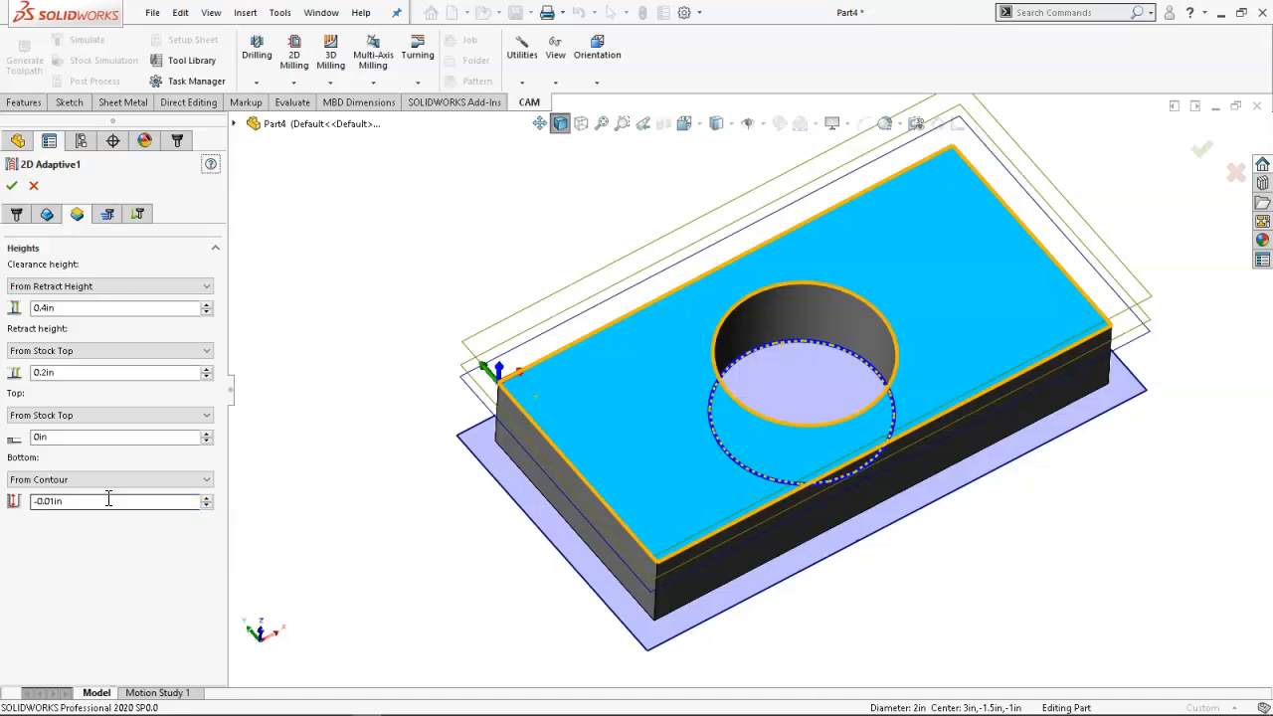
Set the optimal load of the 2D adaptive clearing passes to 0.1 in.
{"action": "left_click", "coordinate": [105, 214]}
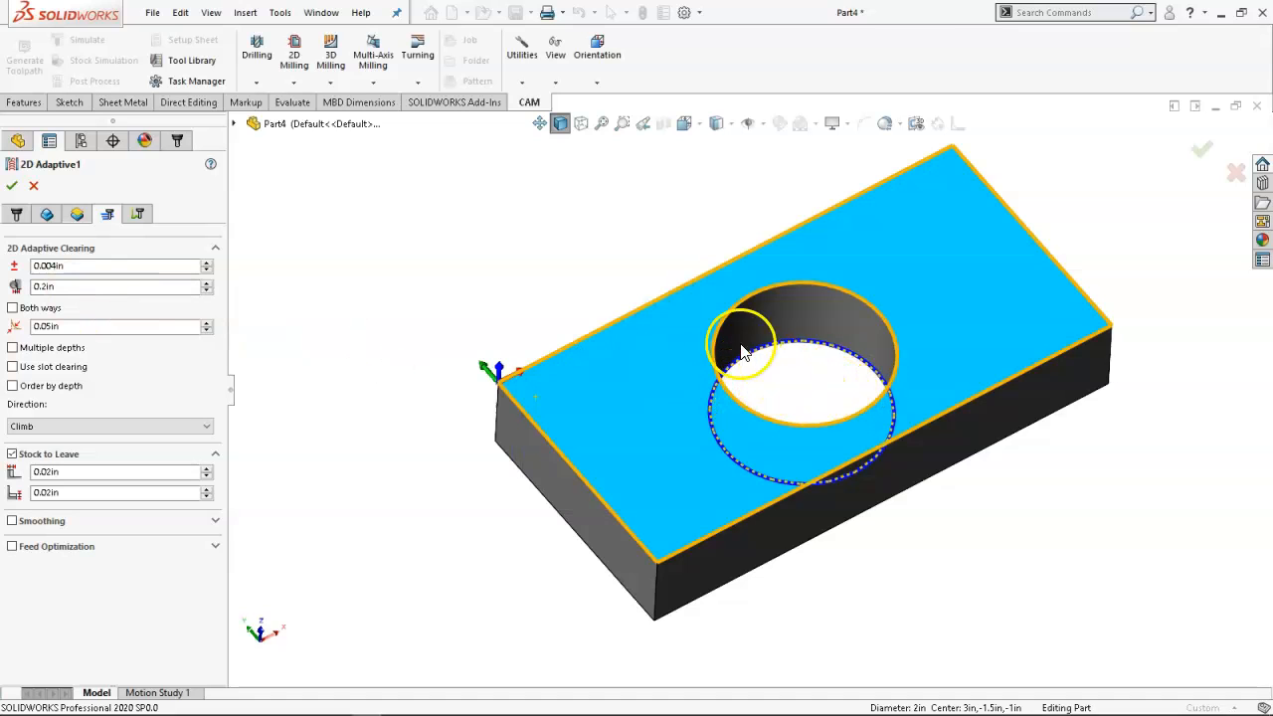
{"action": "left_click", "coordinate": [63, 287]}
{"action": "type", "text": ".1"}
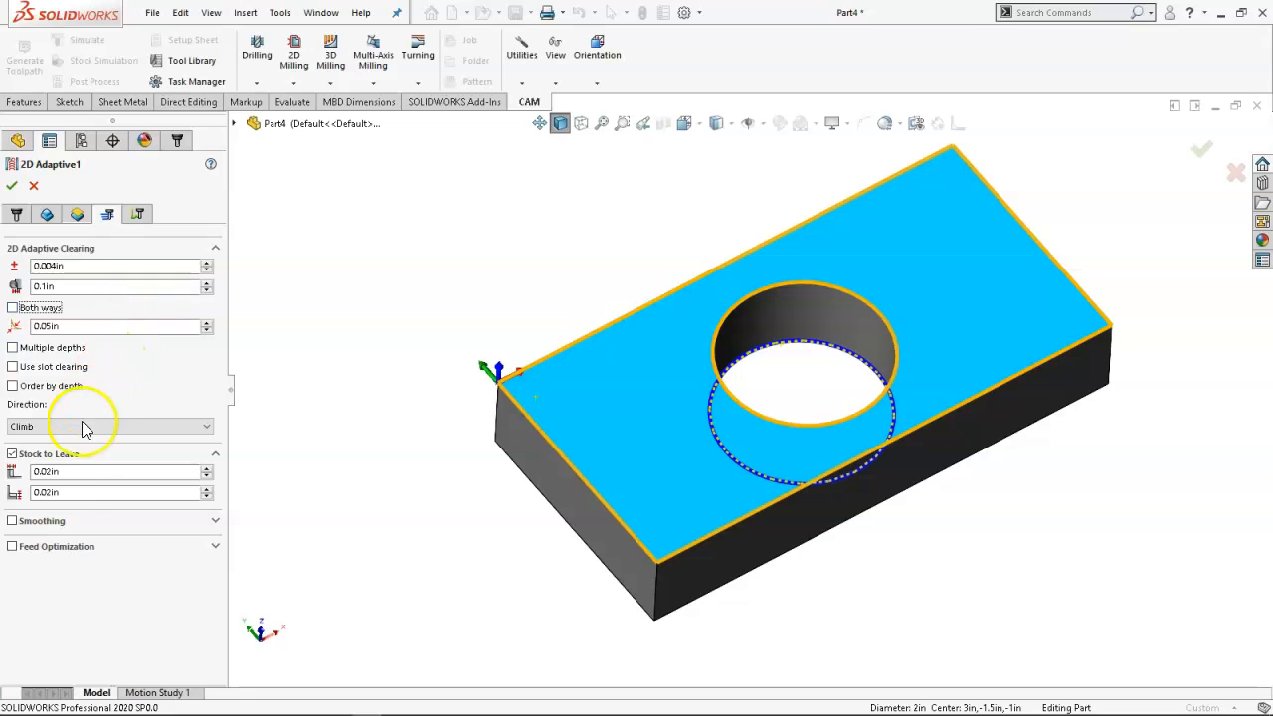
Set the adaptive clearing's axial stock to leave to 0 in and change its radial stock to leave.
{"action": "left_click", "coordinate": [63, 493]}
{"action": "mouse_move", "coordinate": [67, 495]}
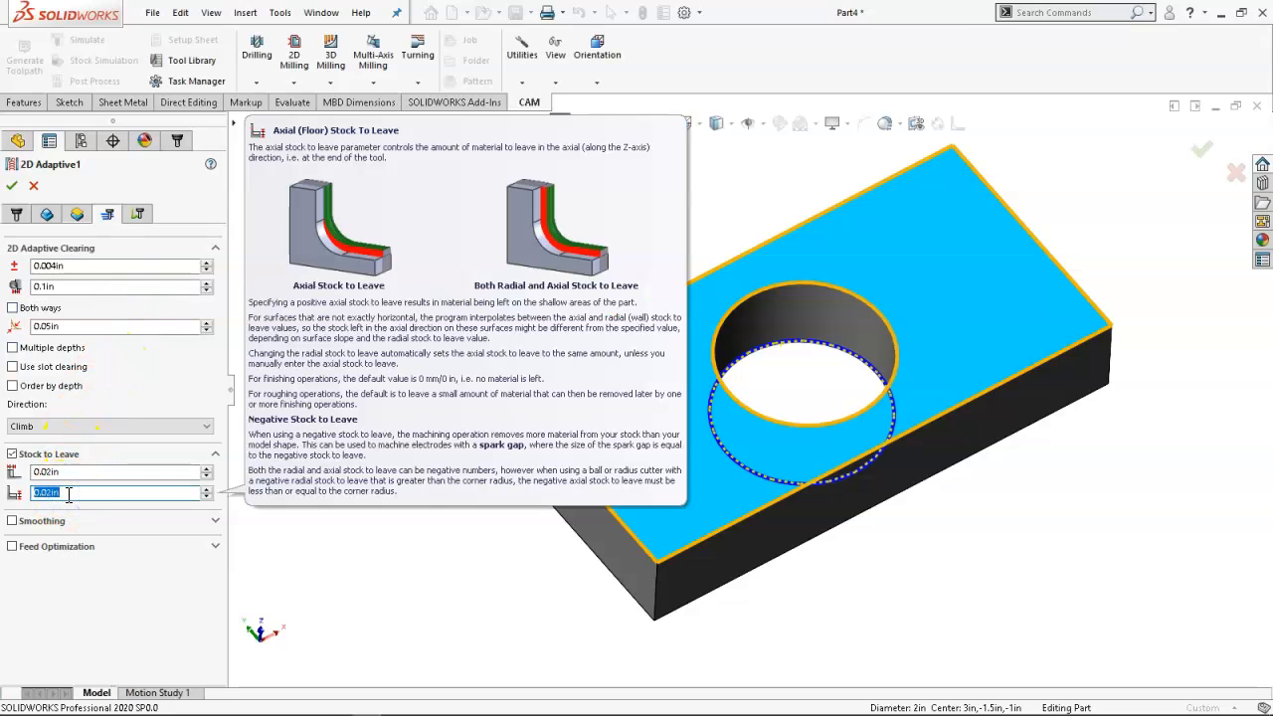
{"action": "type", "text": "-"}
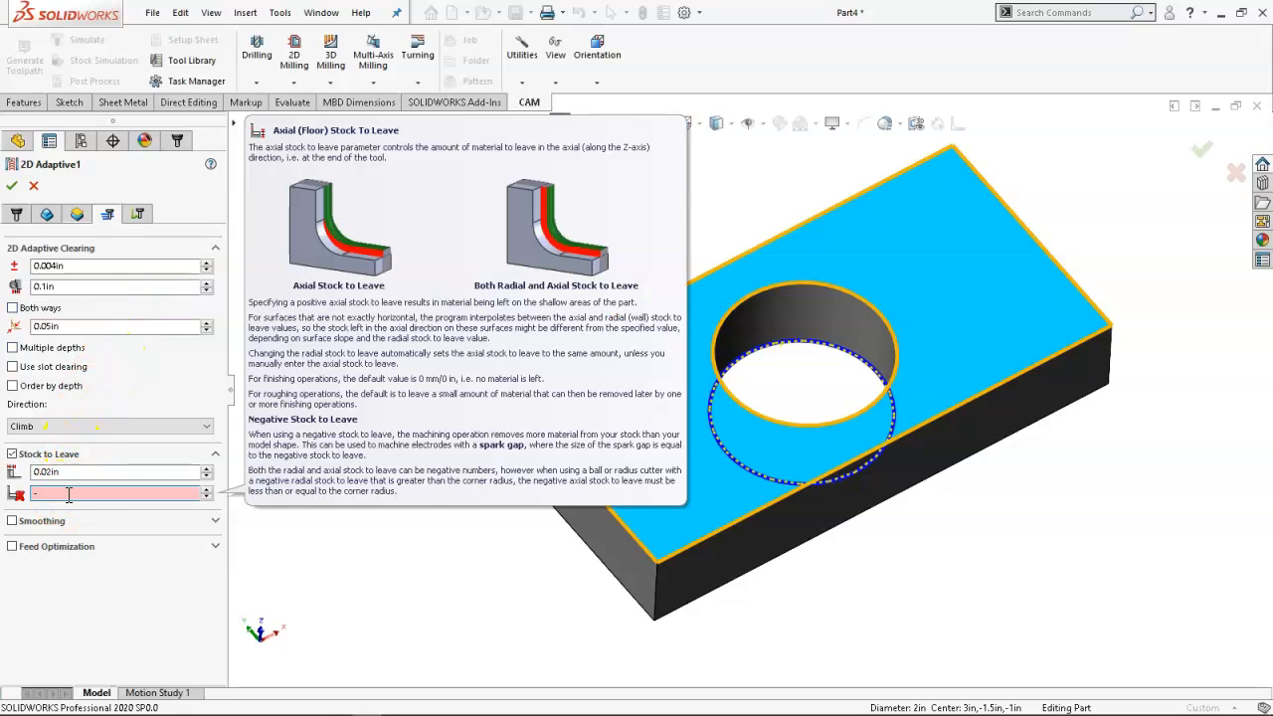
{"action": "key", "text": "BackSpace"}
{"action": "type", "text": "0"}
{"action": "left_click", "coordinate": [70, 474]}
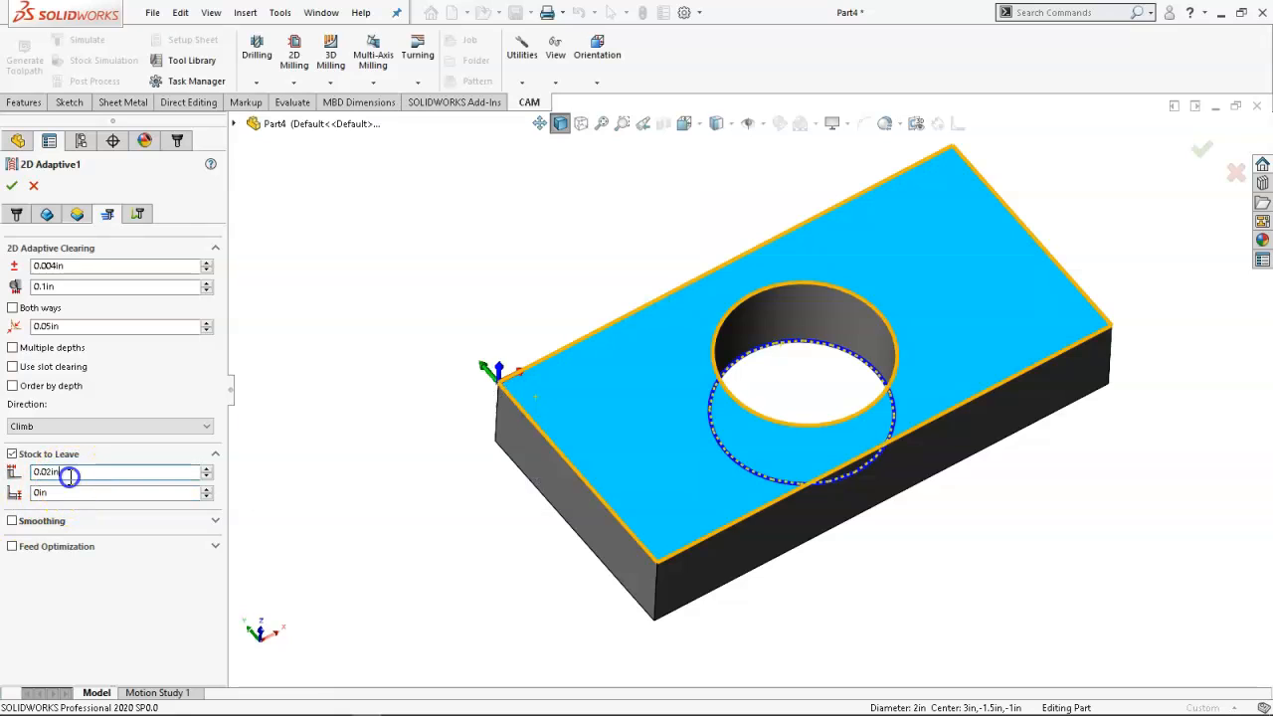
{"action": "type", "text": ".0"}
Set the helix ramp clearance height to 0.03 in and the minimum ramp diameter to 0.1 in, and accept the adaptive operation.
{"action": "left_click", "coordinate": [138, 214]}
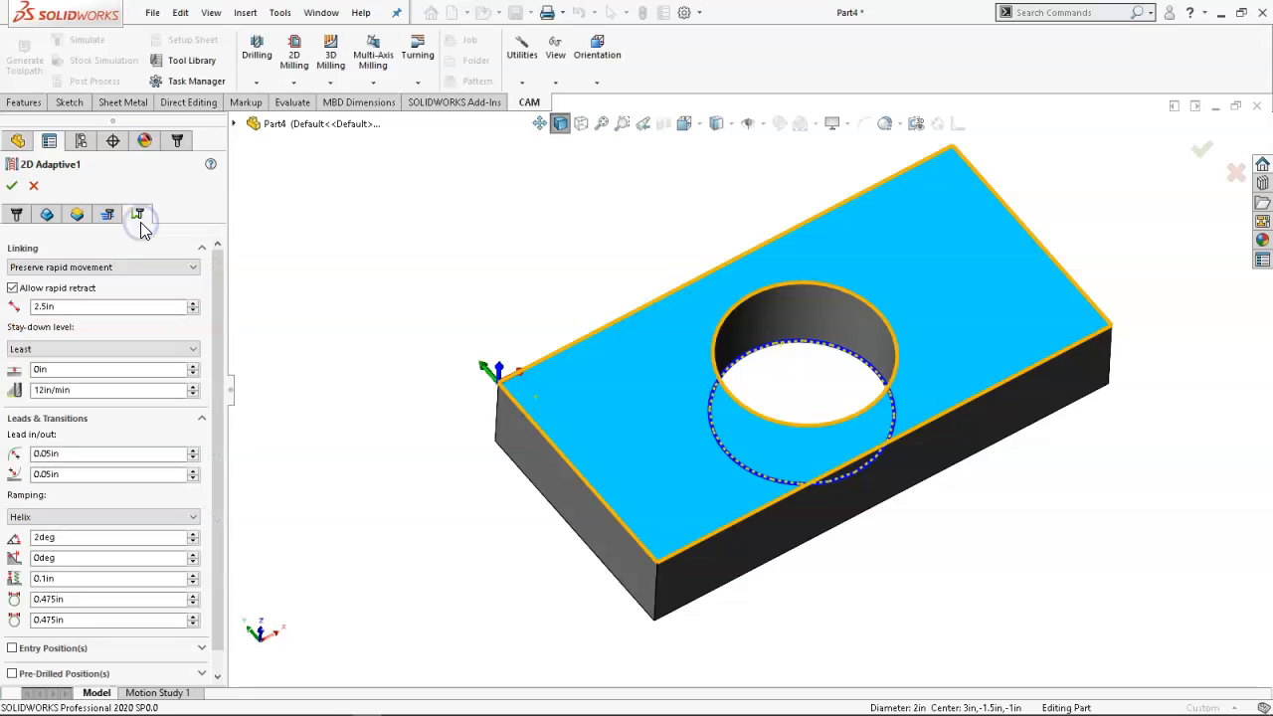
{"action": "left_click_drag", "start_coordinate": [217, 397], "coordinate": [217, 488]}
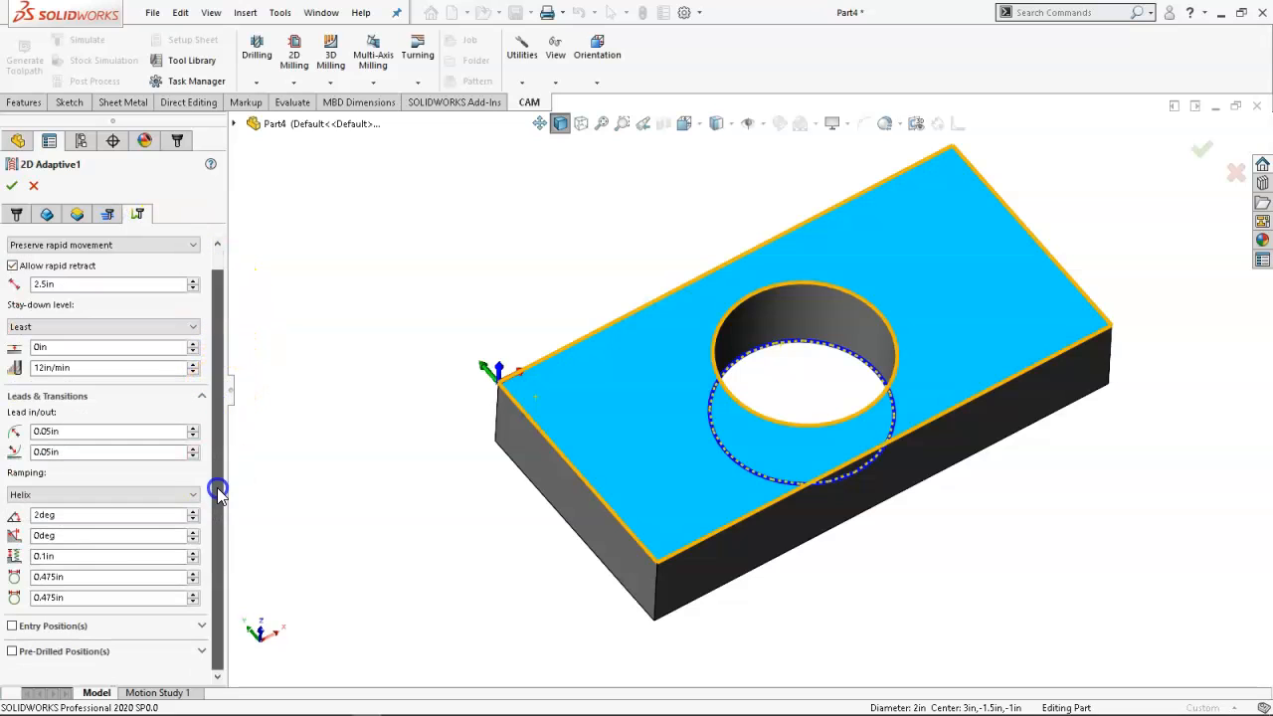
{"action": "left_click", "coordinate": [77, 559]}
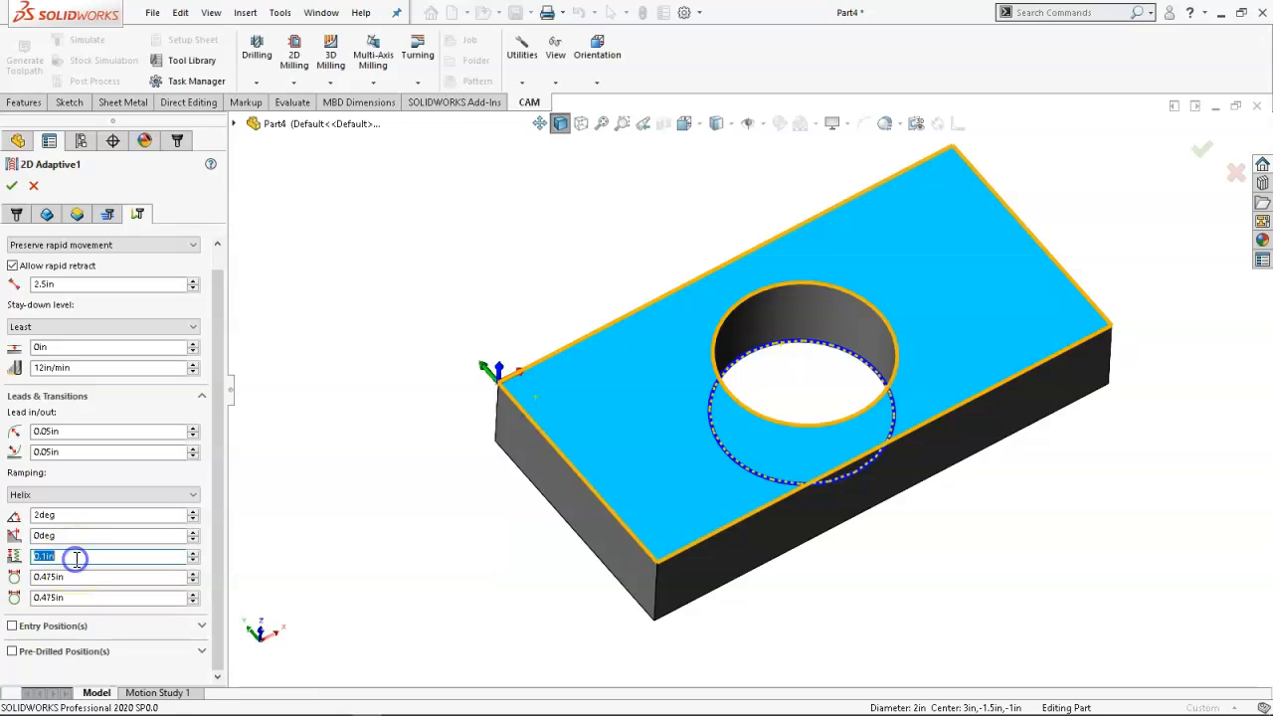
{"action": "type", "text": ".03"}
{"action": "left_click", "coordinate": [83, 575]}
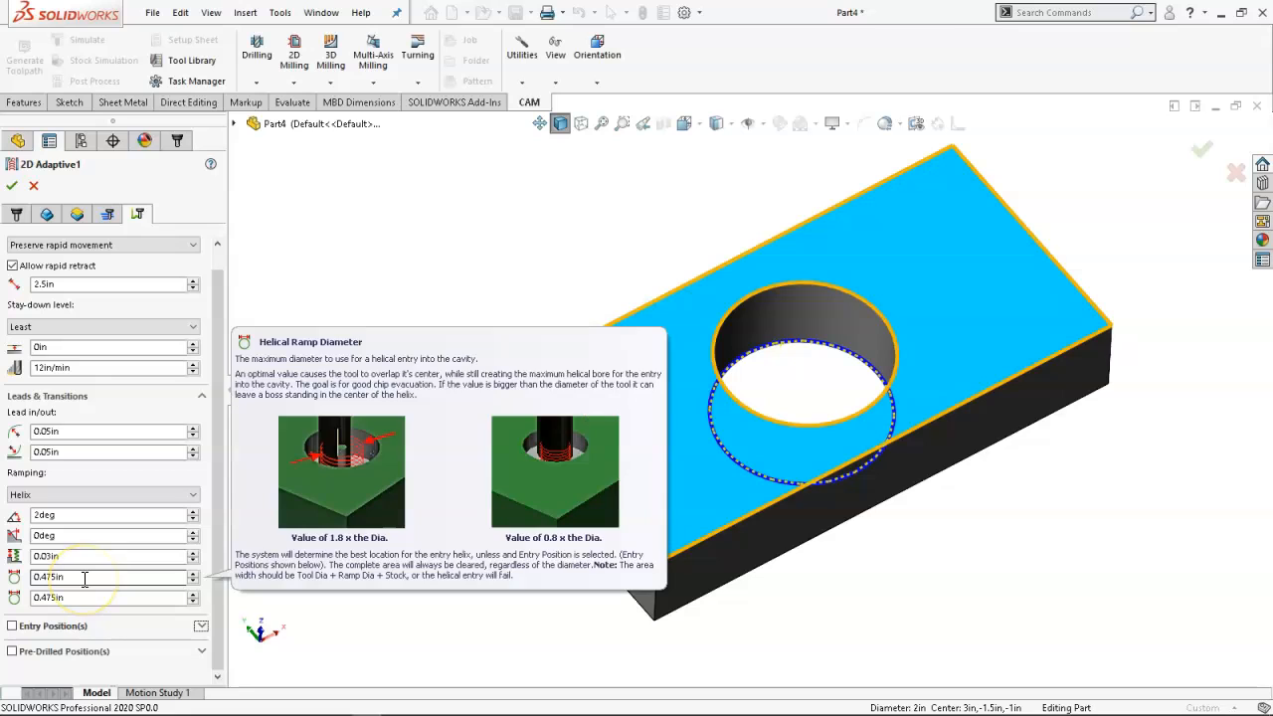
{"action": "left_click", "coordinate": [84, 597]}
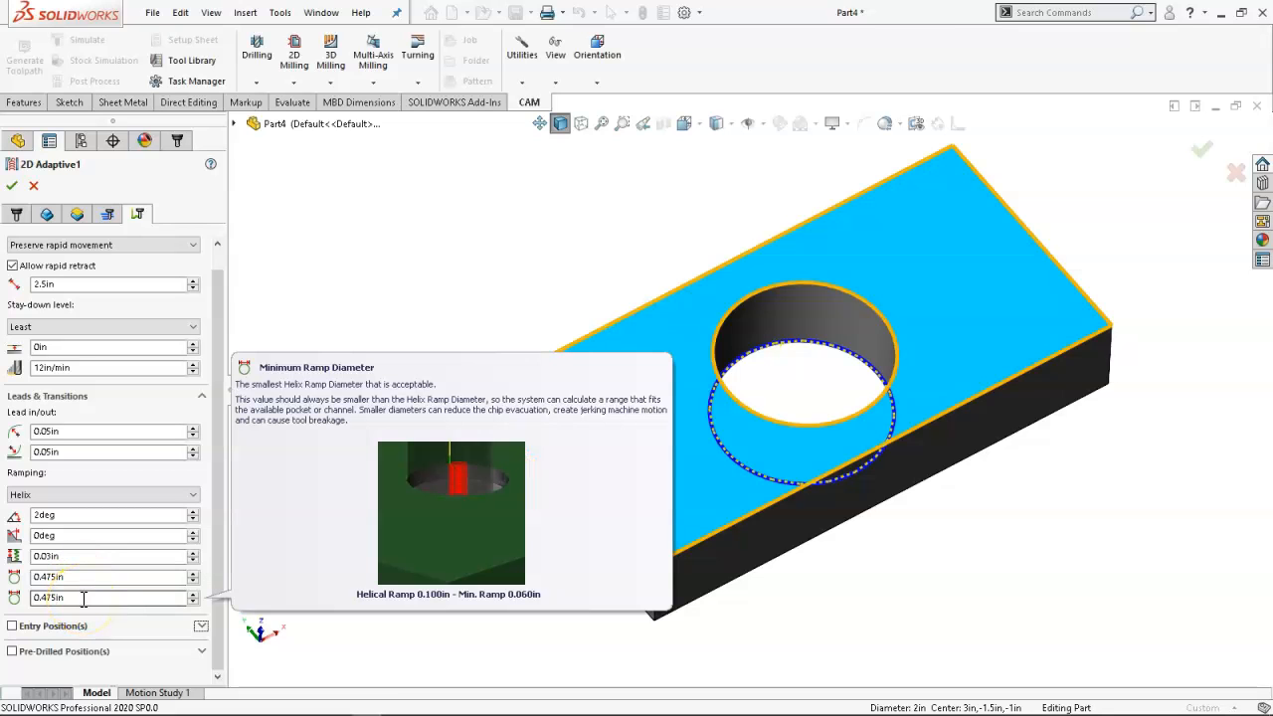
{"action": "double_click", "coordinate": [84, 597]}
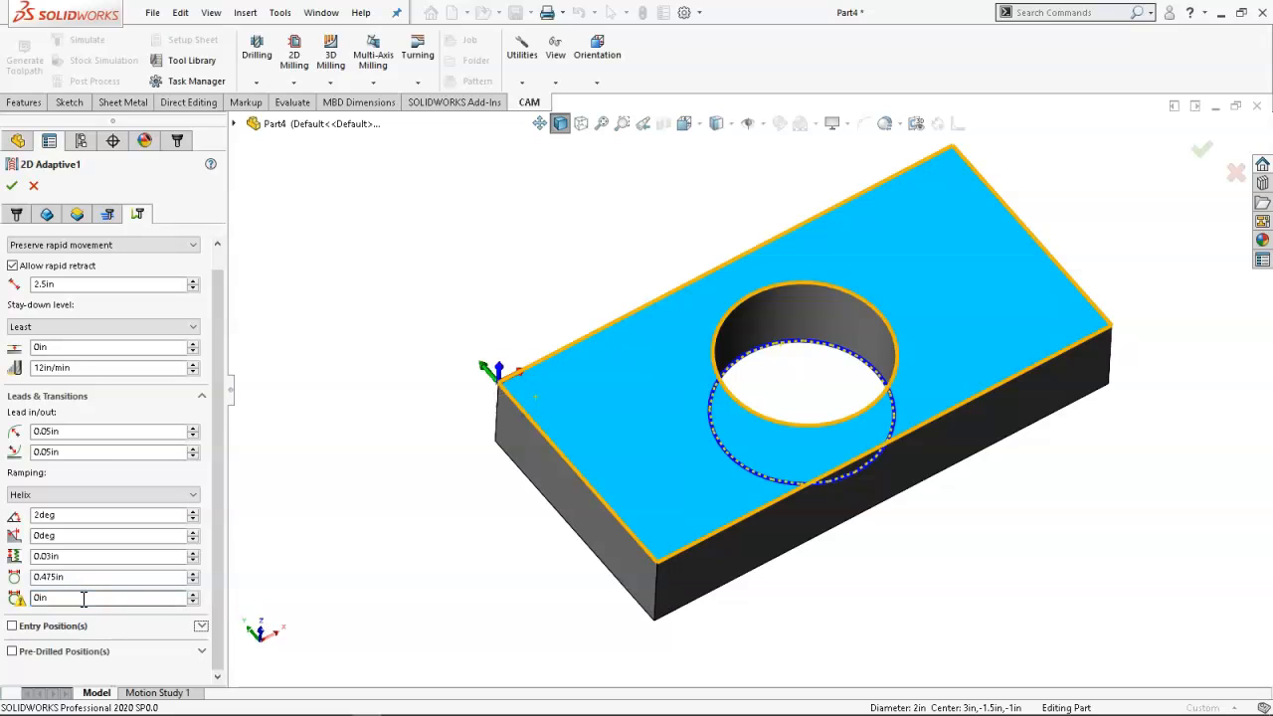
{"action": "type", "text": ".1"}
{"action": "key", "text": "Return"}
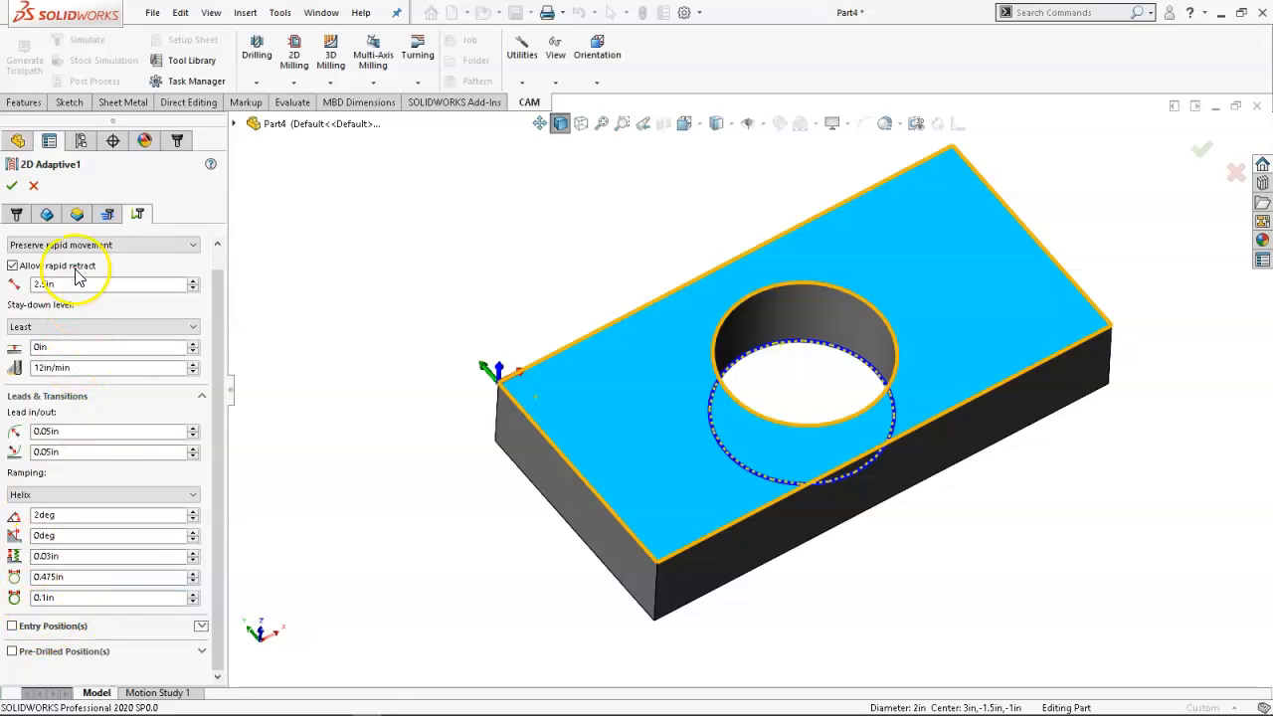
{"action": "left_click", "coordinate": [14, 188]}
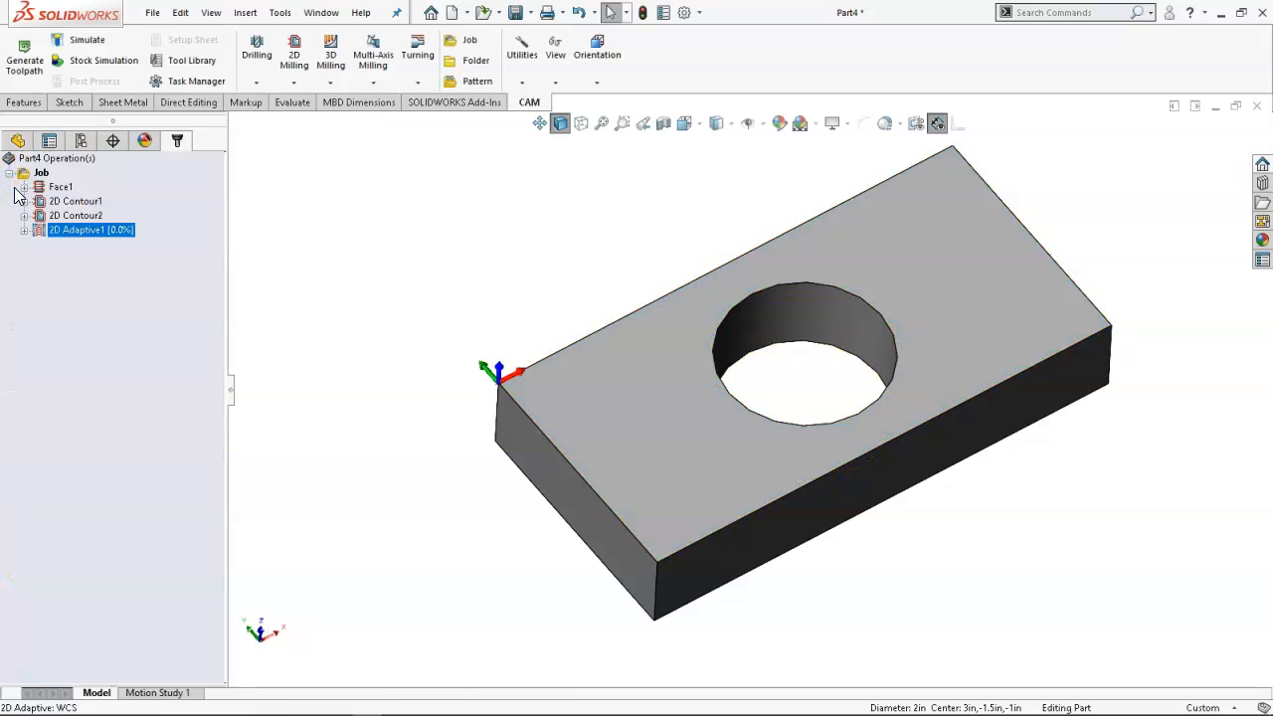
Edit the 2D adaptive operation again, remove the top face from its stock contours, and accept the operation.
{"action": "right_click", "coordinate": [45, 229]}
{"action": "left_click", "coordinate": [89, 248]}
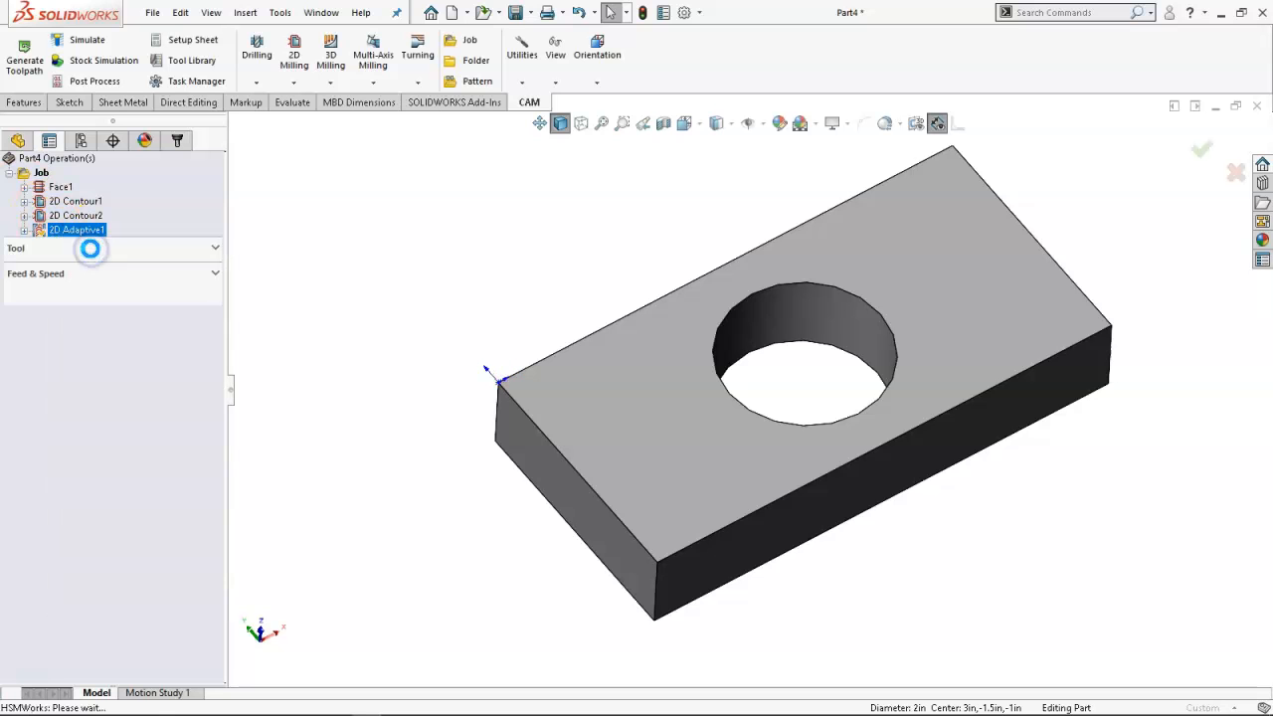
{"action": "left_click", "coordinate": [44, 215]}
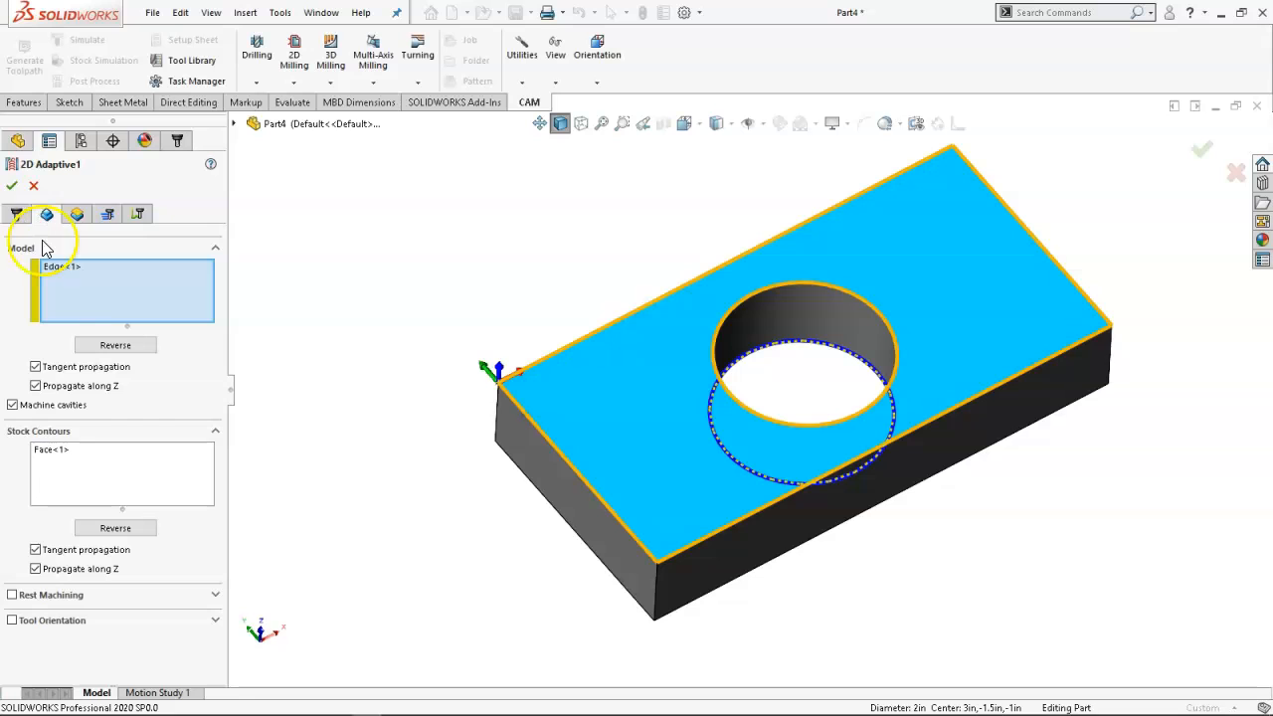
{"action": "left_click", "coordinate": [66, 455]}
{"action": "key", "text": "Delete"}
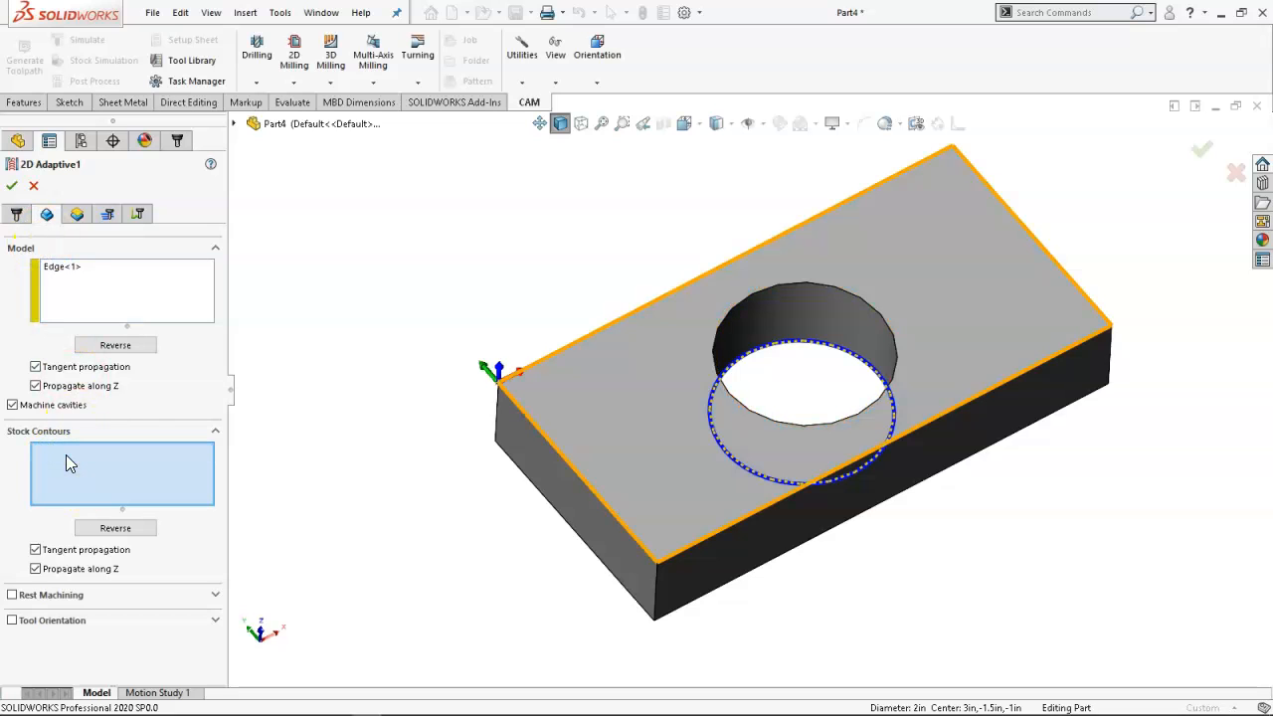
{"action": "left_click", "coordinate": [9, 188]}
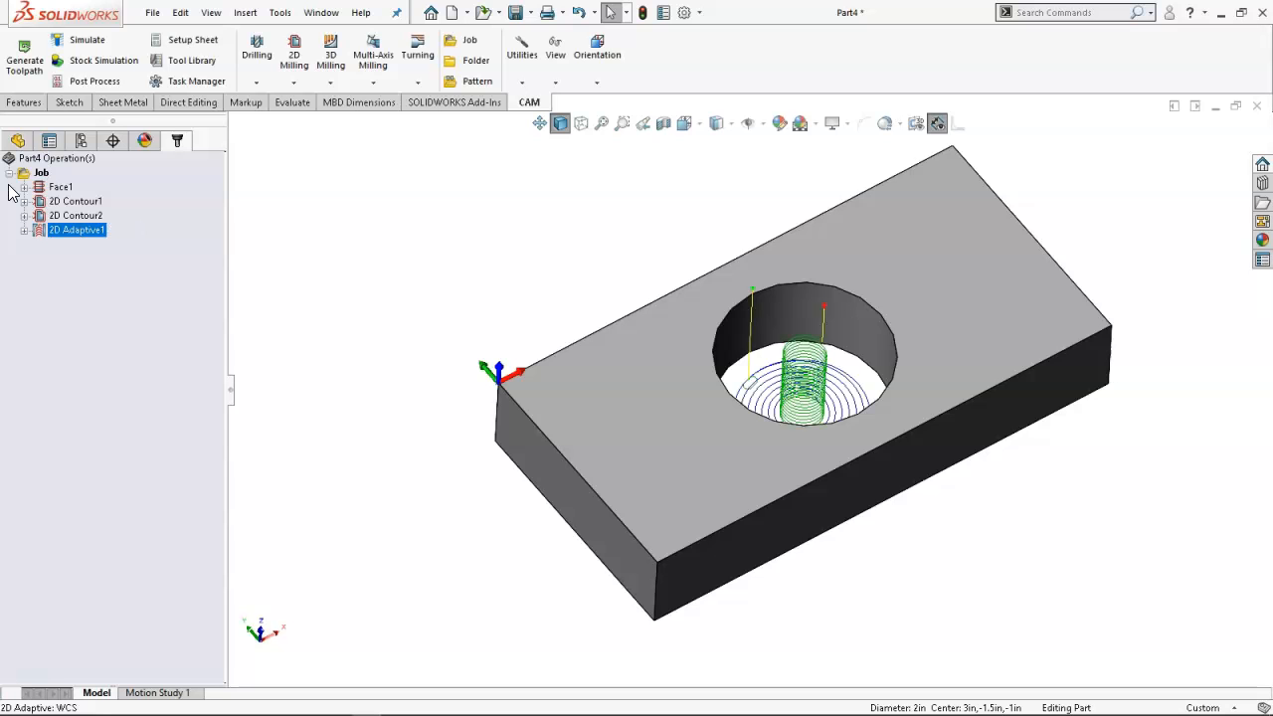
Examine the helical entry and clearing passes of the adaptive toolpath inside the hole.
{"action": "middle_click_drag", "start_coordinate": [364, 282], "coordinate": [369, 339]}
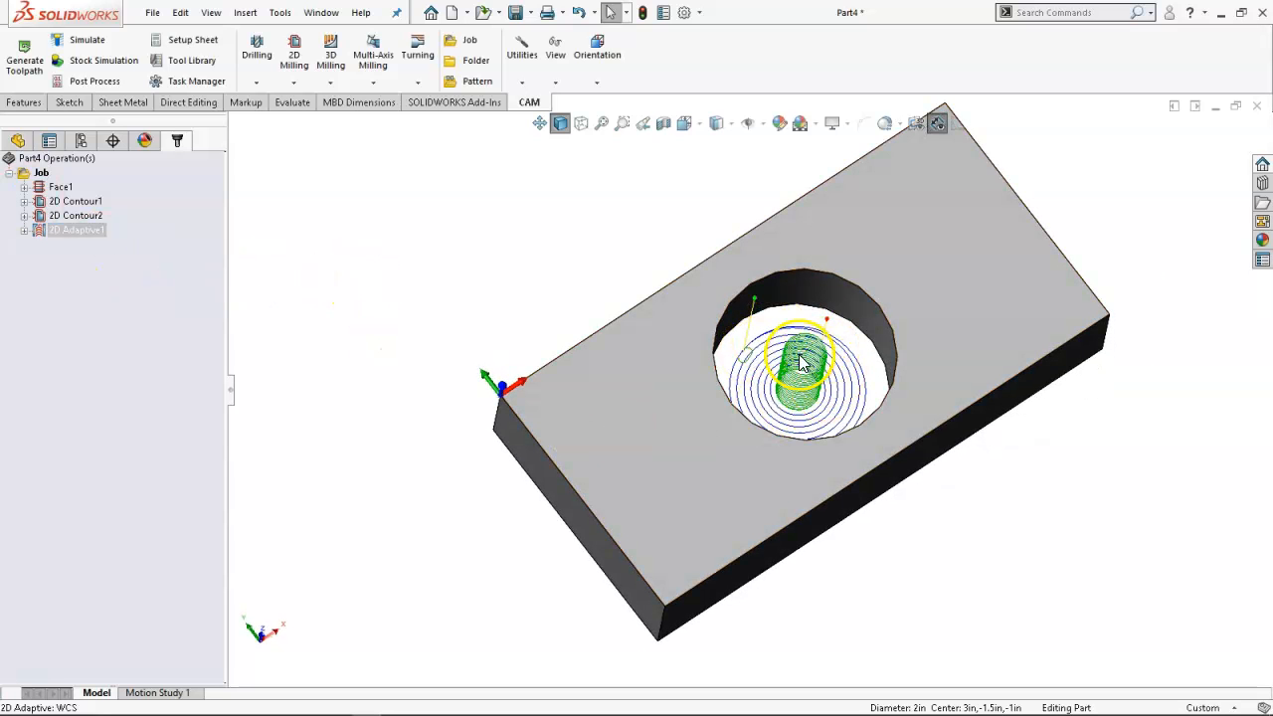
{"action": "scroll", "coordinate": [790, 446], "scroll_direction": "down", "scroll_amount": 5}
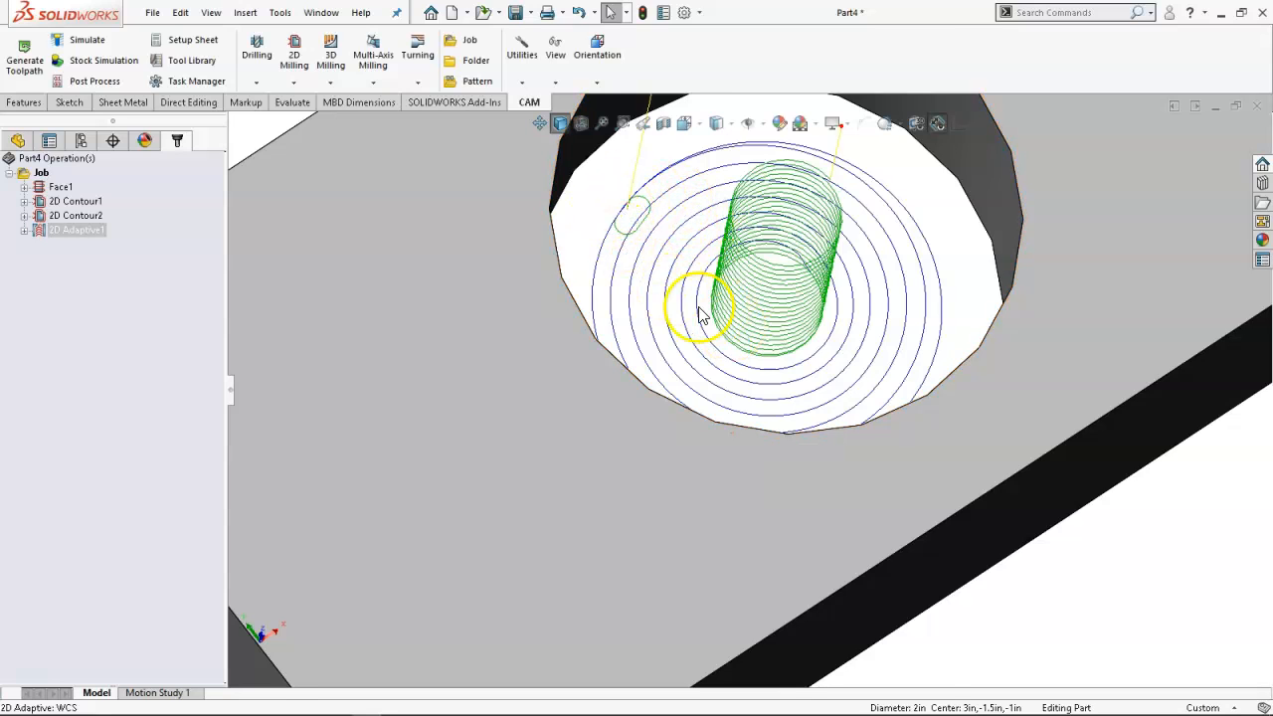
{"action": "scroll", "coordinate": [696, 304], "scroll_direction": "down", "scroll_amount": 4}
{"action": "scroll", "coordinate": [676, 296], "scroll_direction": "up", "scroll_amount": 5}
{"action": "middle_click_drag", "start_coordinate": [732, 297], "coordinate": [725, 230]}
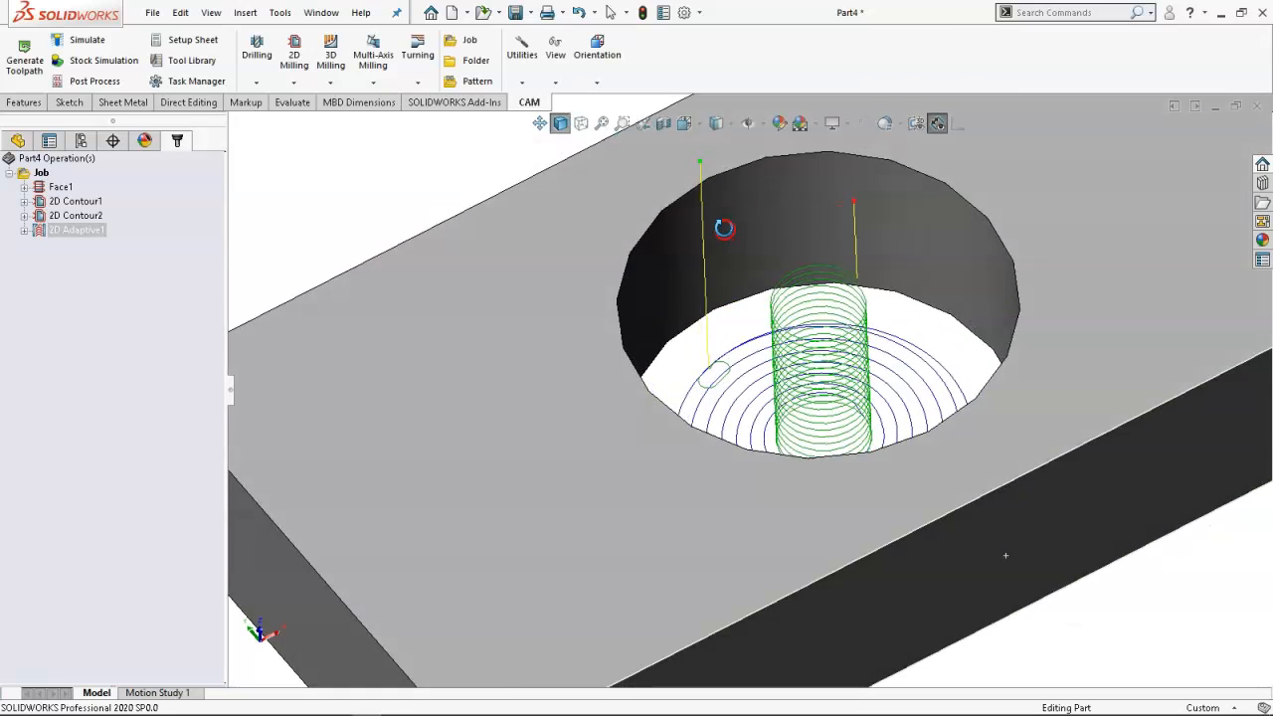
{"action": "scroll", "coordinate": [725, 229], "scroll_direction": "up", "scroll_amount": 1}
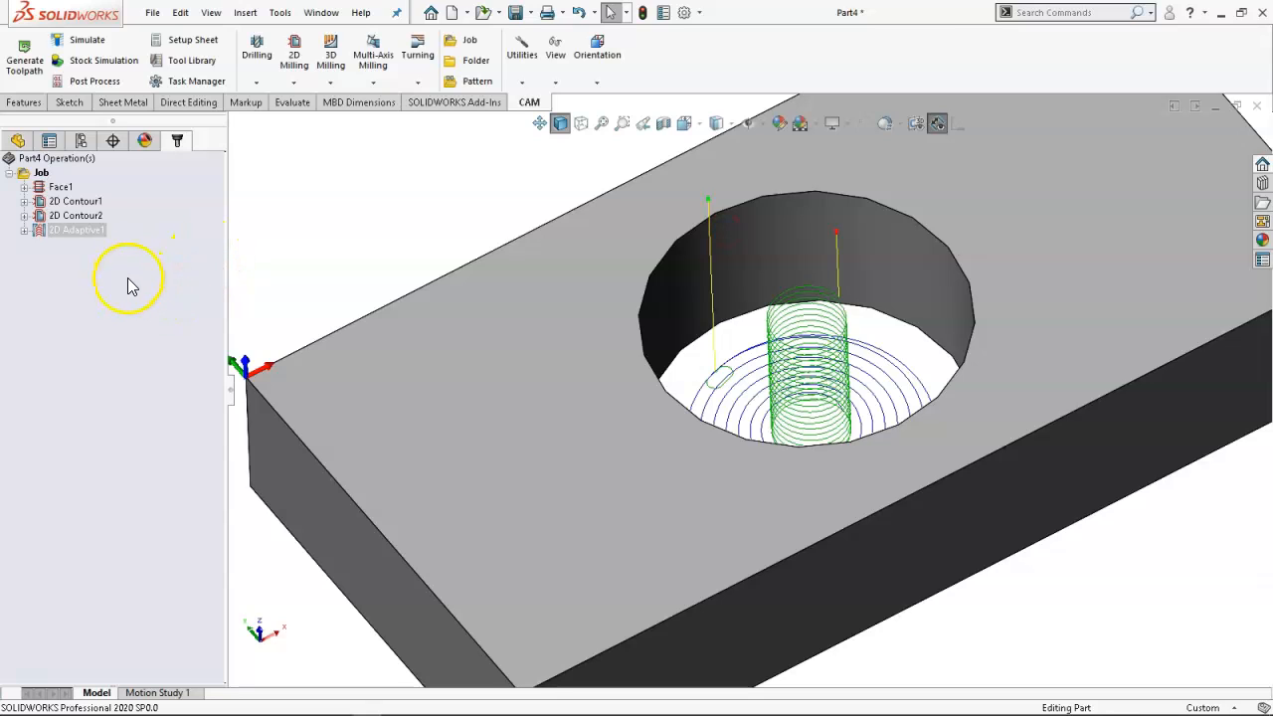
Add a new 2D Contour operation to the job and assign the hole's bottom edge as its model geometry.
{"action": "right_click", "coordinate": [83, 285]}
{"action": "mouse_move", "coordinate": [127, 295]}
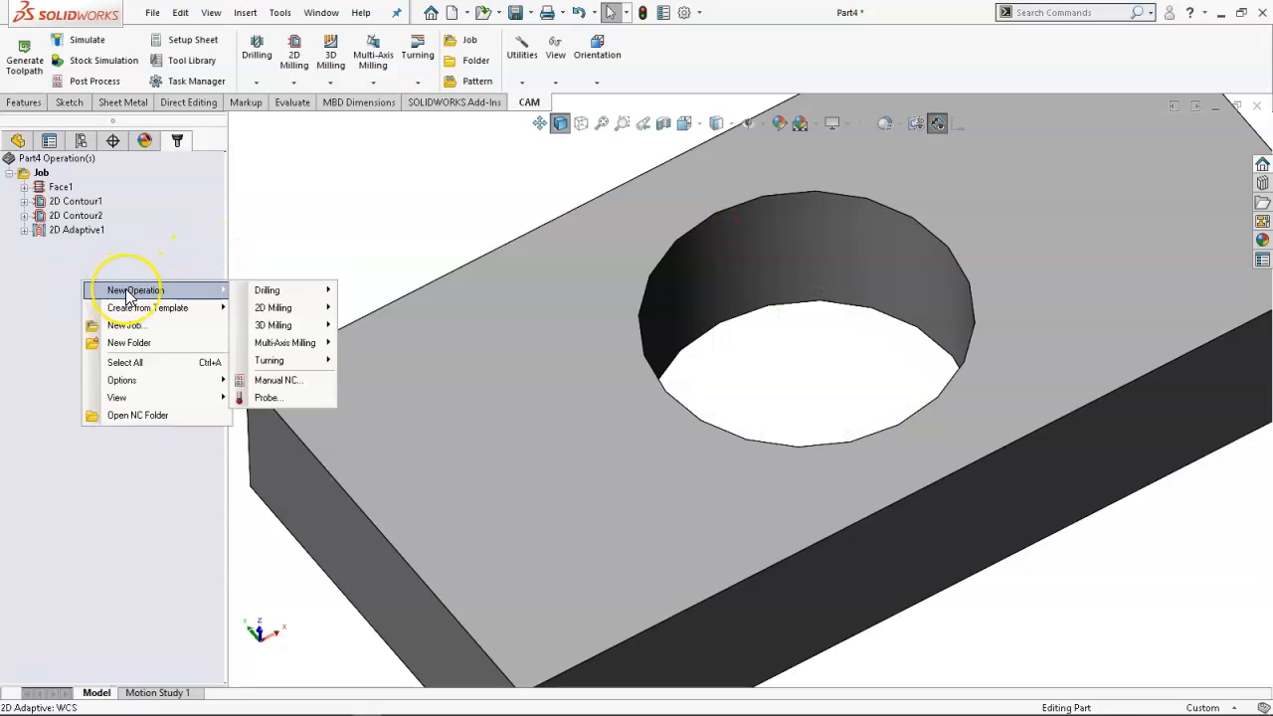
{"action": "left_click", "coordinate": [274, 307]}
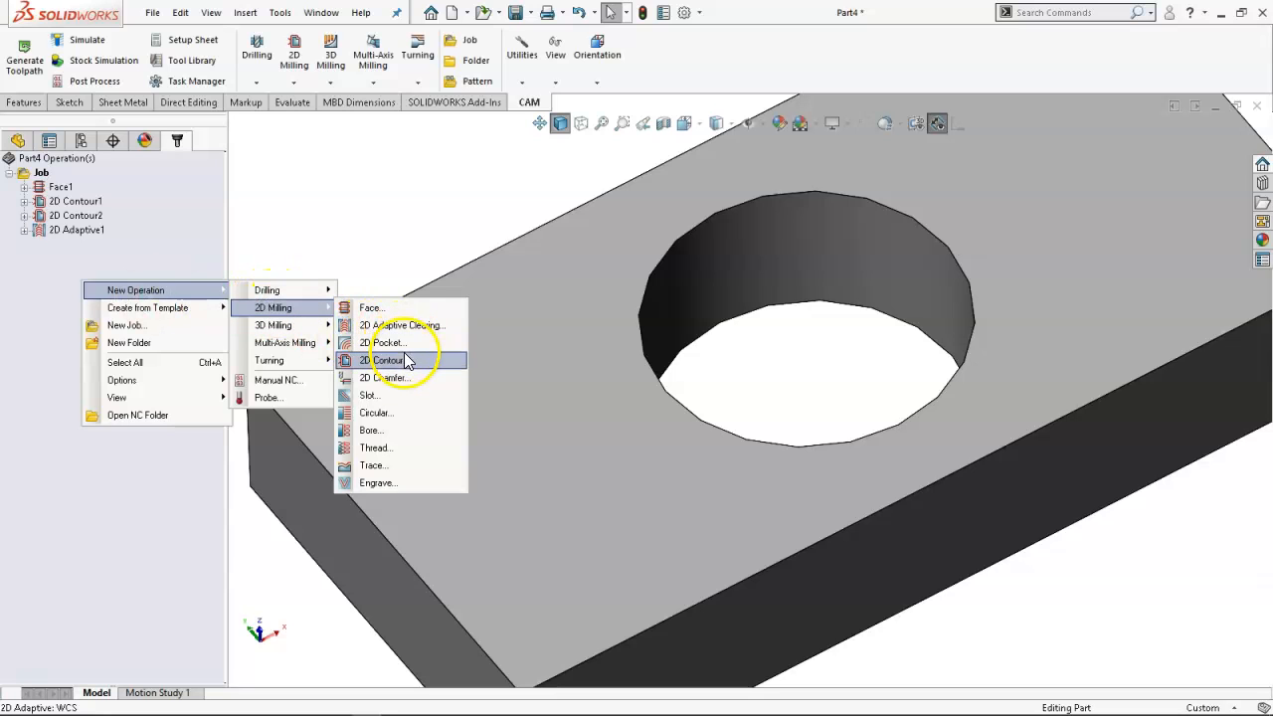
{"action": "left_click", "coordinate": [382, 360]}
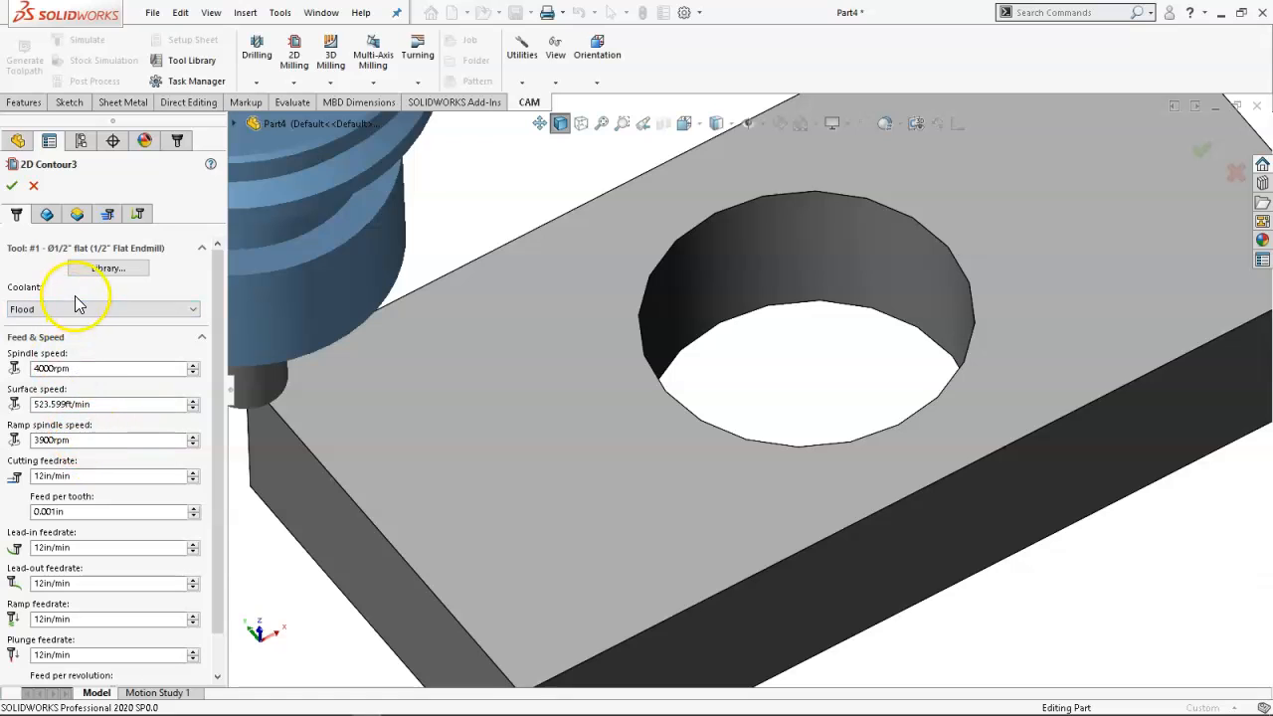
{"action": "left_click", "coordinate": [53, 217]}
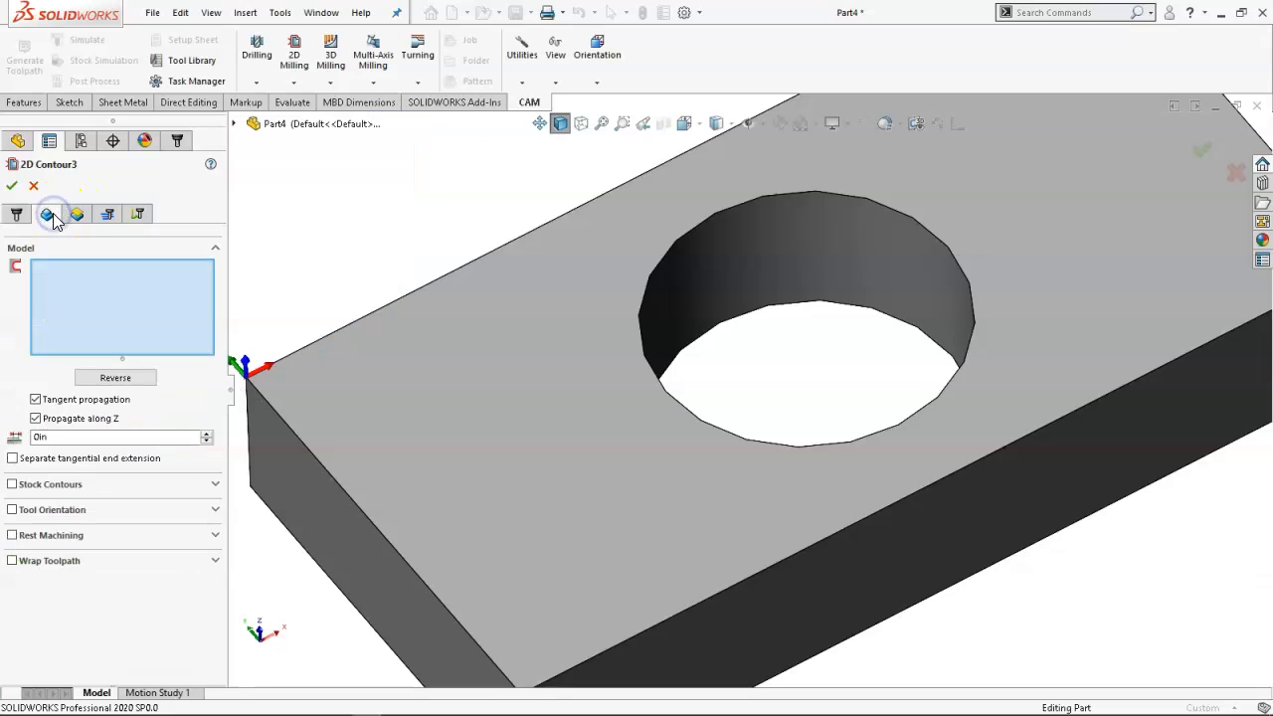
{"action": "left_click", "coordinate": [733, 323]}
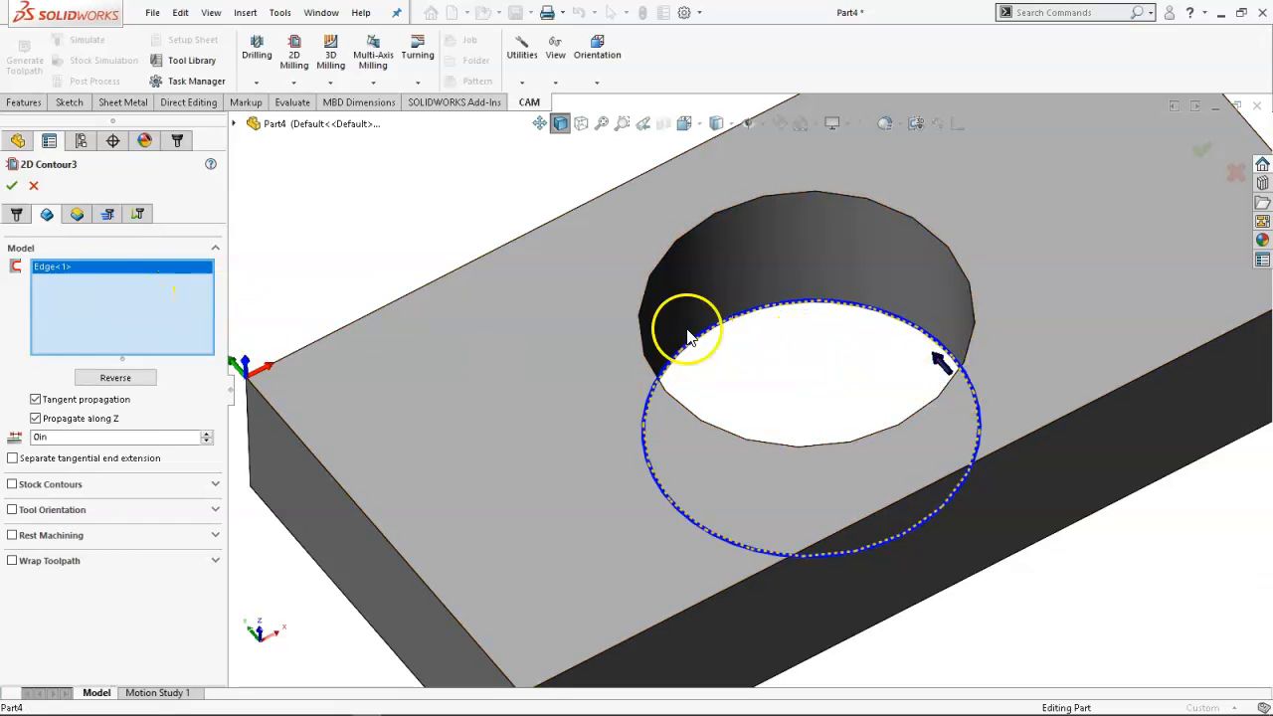
Set the hole contour's bottom height offset to -0.01 in from the contour.
{"action": "left_click", "coordinate": [76, 214]}
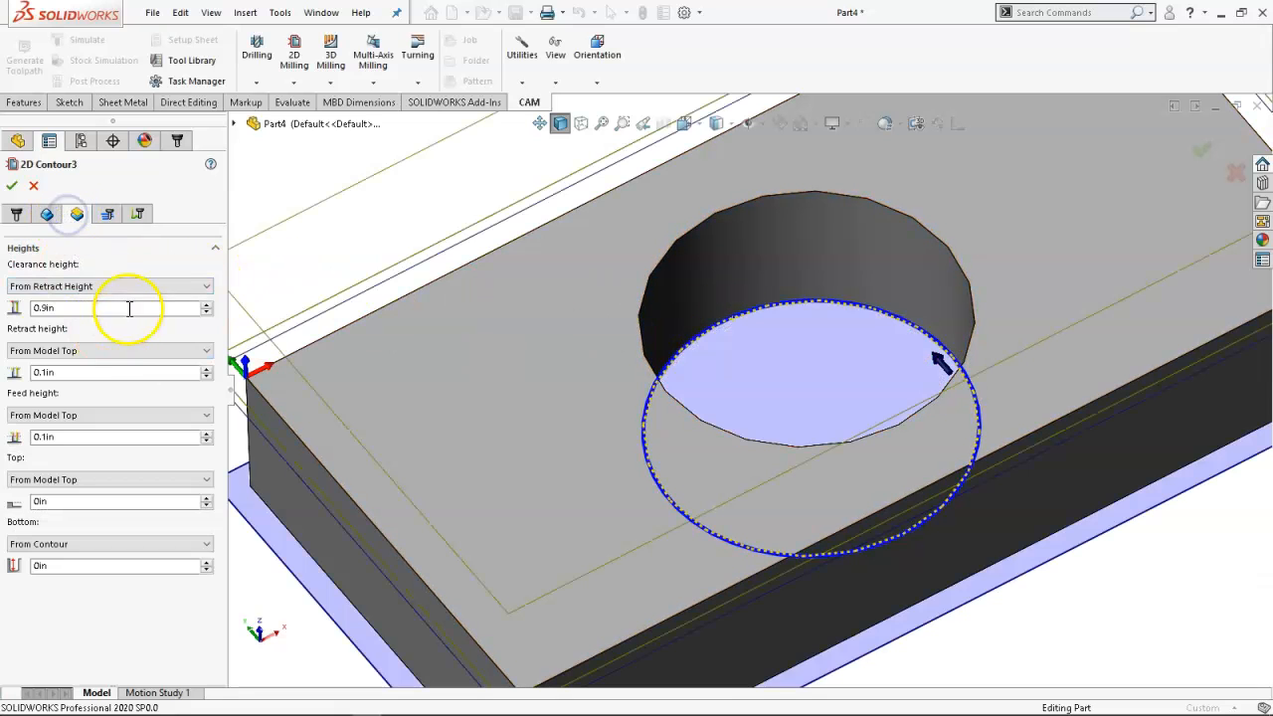
{"action": "double_click", "coordinate": [67, 566]}
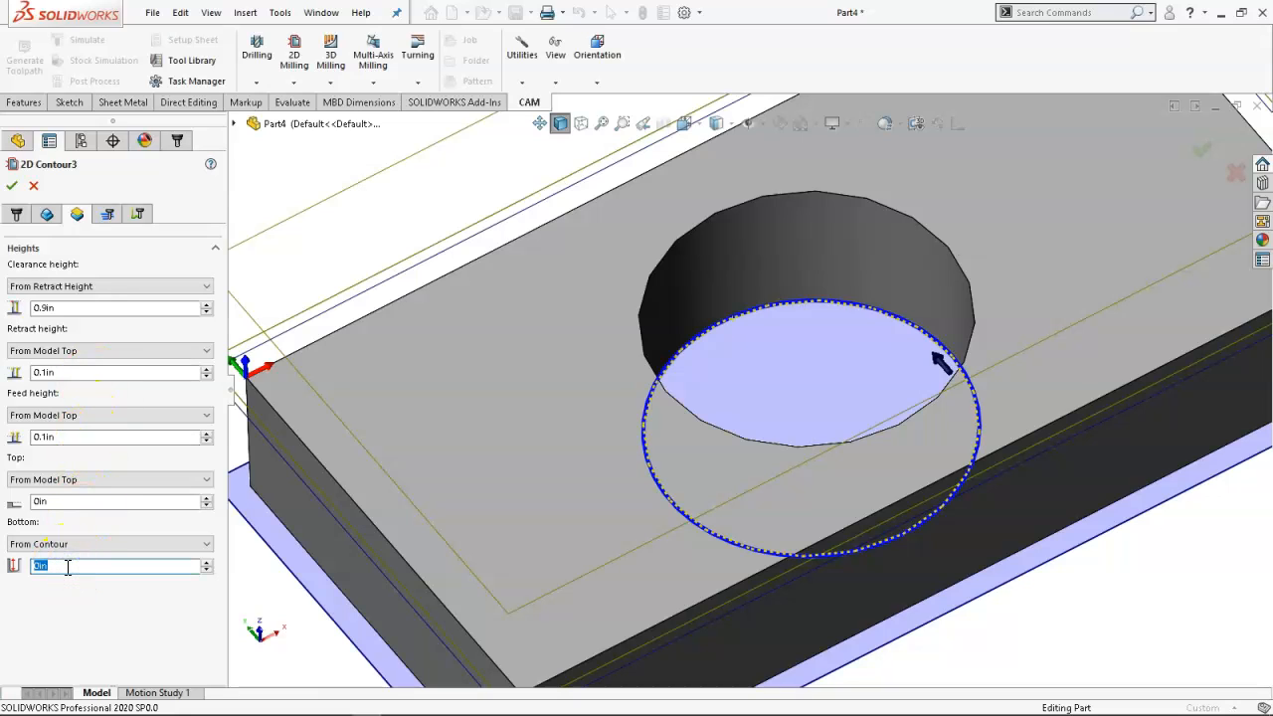
{"action": "type", "text": "-"}
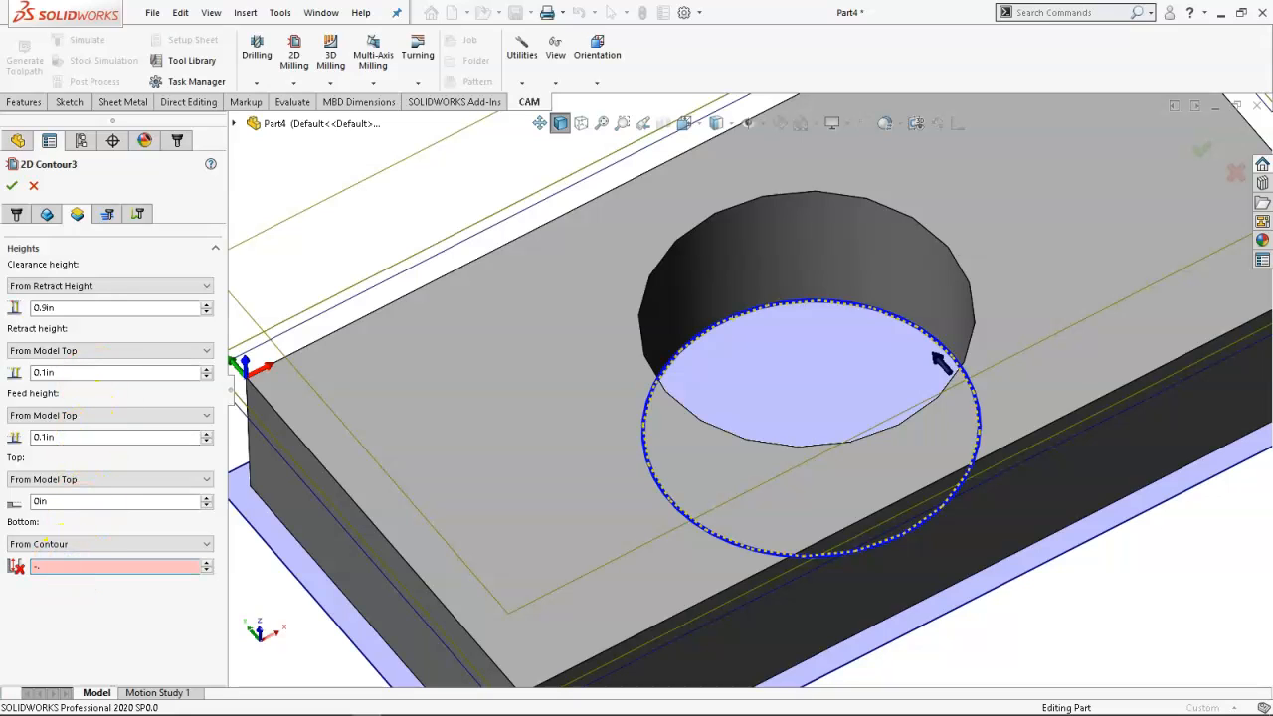
{"action": "type", "text": ".01"}
{"action": "key", "text": "Tab"}
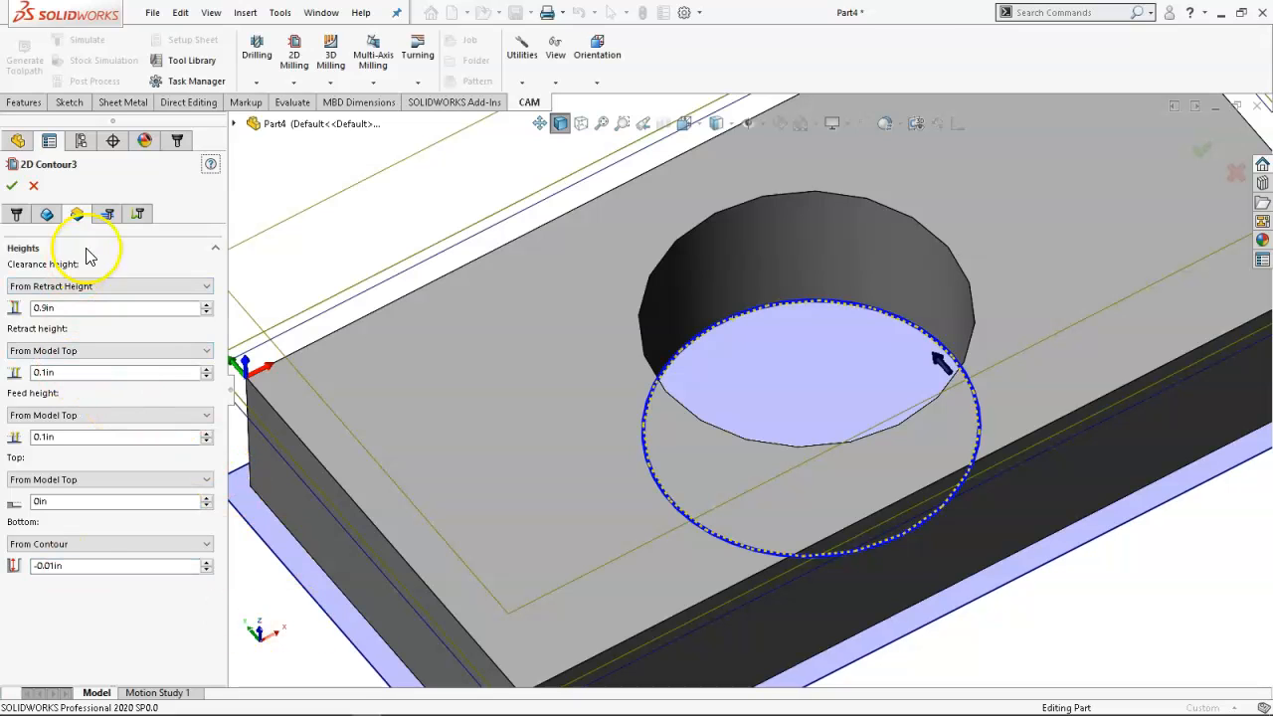
Set the hole contour's compensation type to Wear in its pass settings.
{"action": "left_click", "coordinate": [107, 214]}
{"action": "left_click", "coordinate": [100, 268]}
{"action": "left_click", "coordinate": [83, 303]}
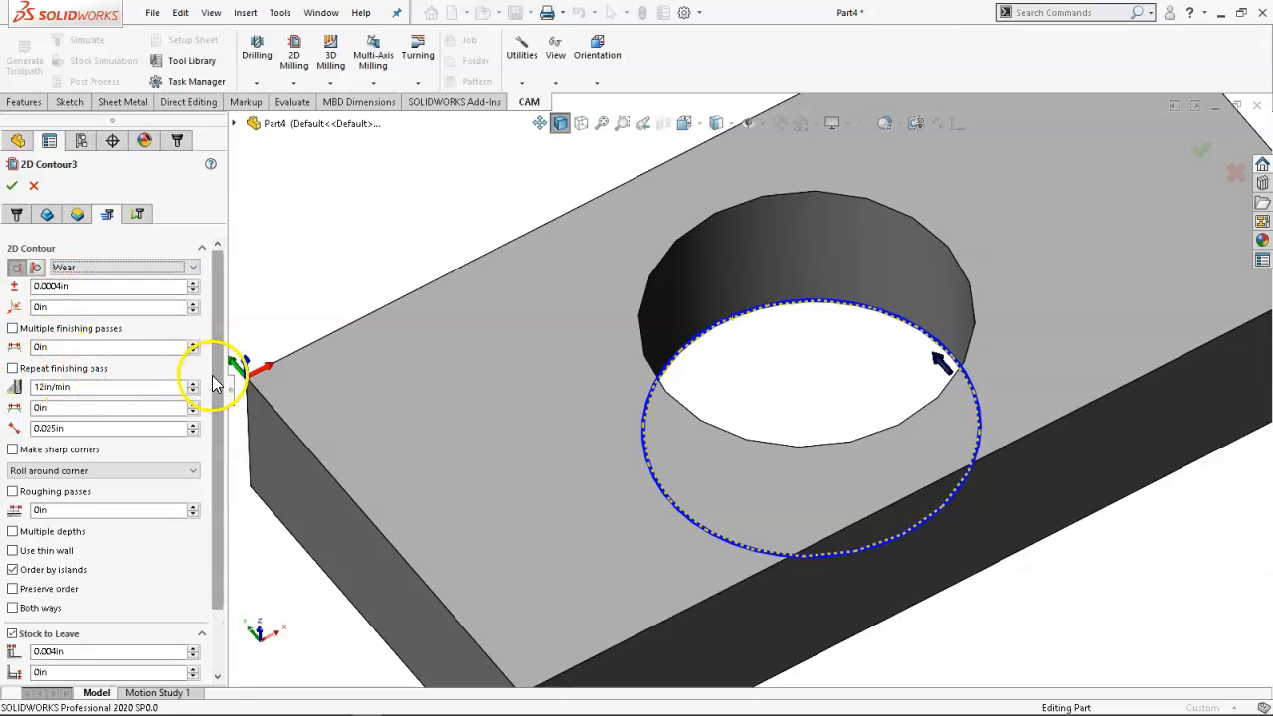
{"action": "left_click_drag", "start_coordinate": [214, 383], "coordinate": [213, 440]}
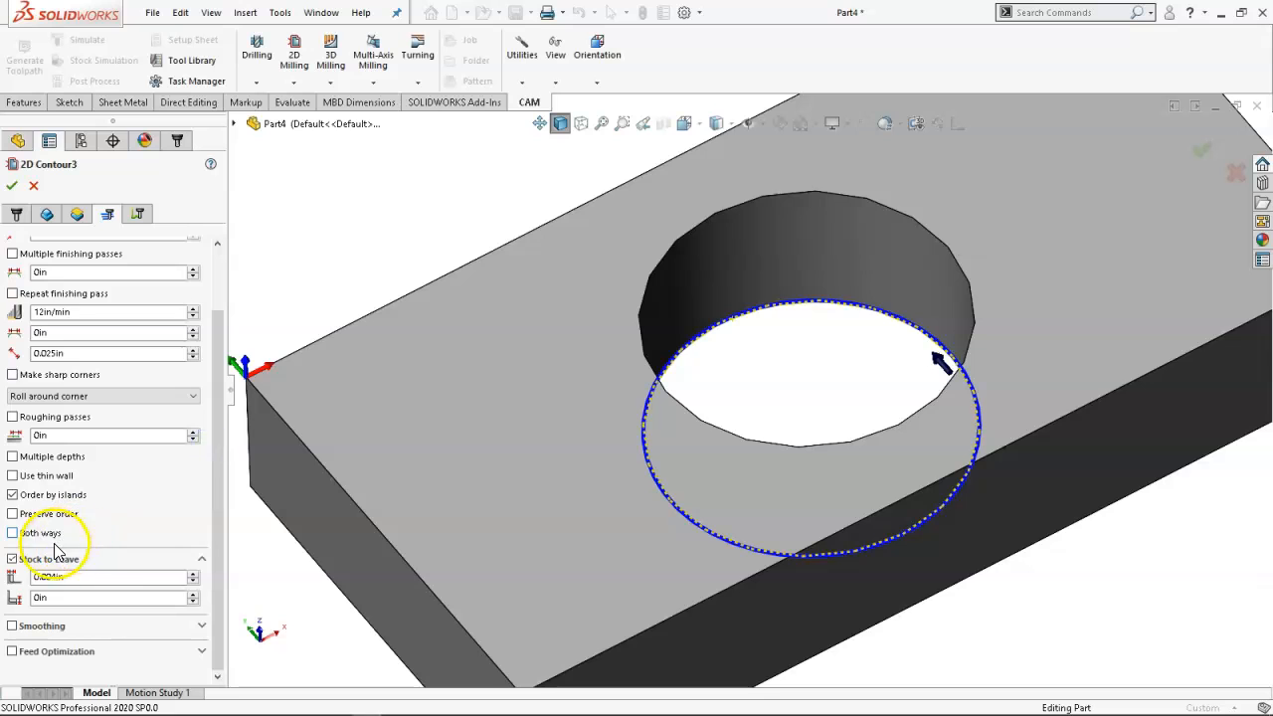
Turn off stock to leave and ramping for the hole's 2D Contour operation.
{"action": "left_click", "coordinate": [12, 559]}
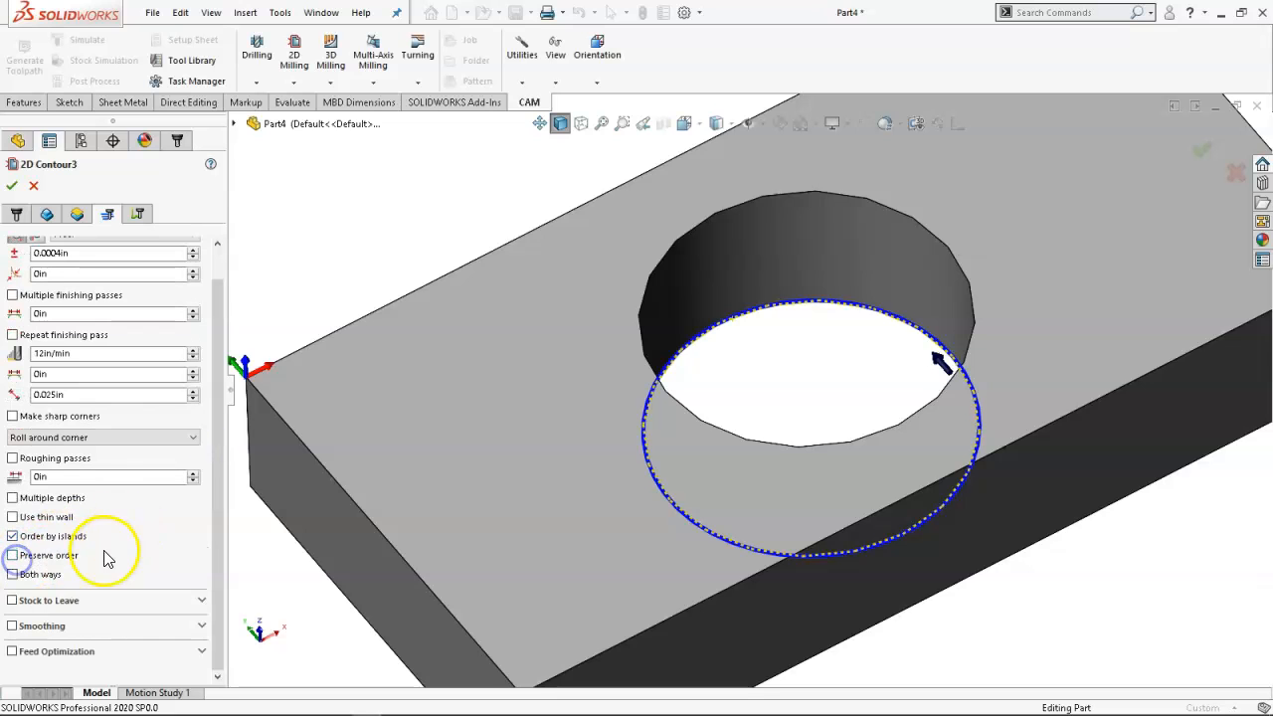
{"action": "left_click", "coordinate": [137, 216]}
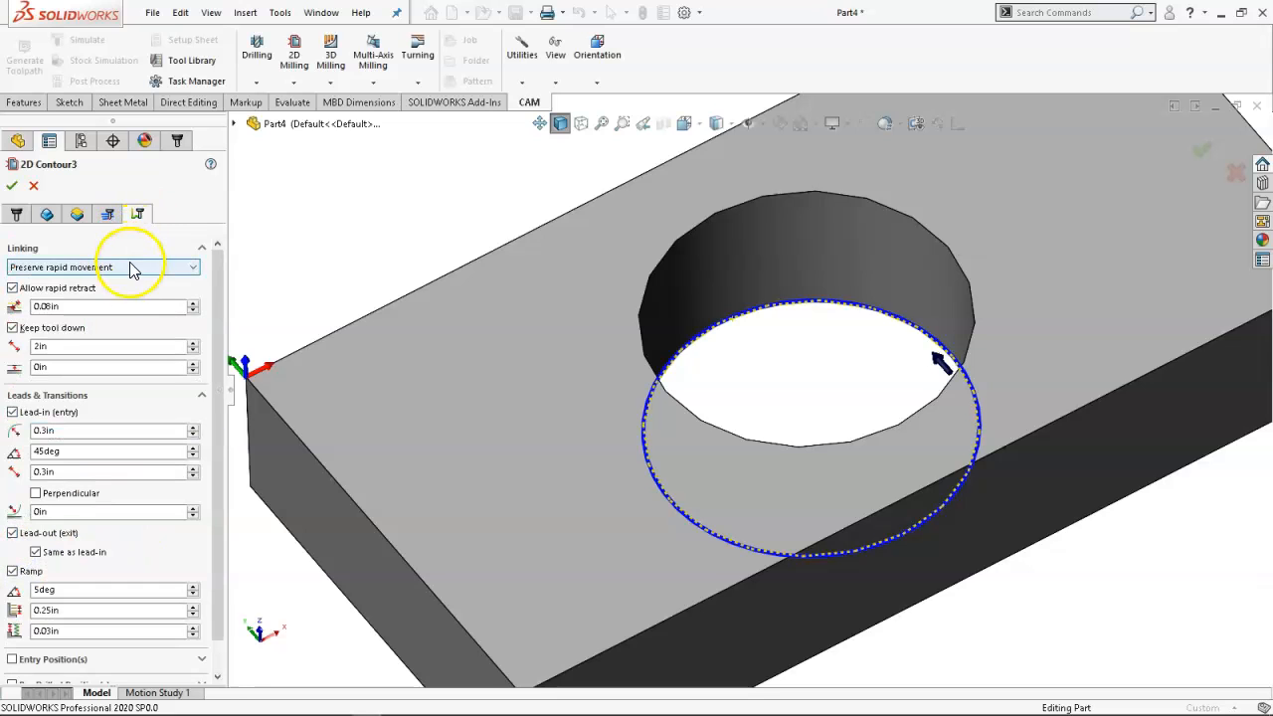
{"action": "left_click", "coordinate": [12, 572]}
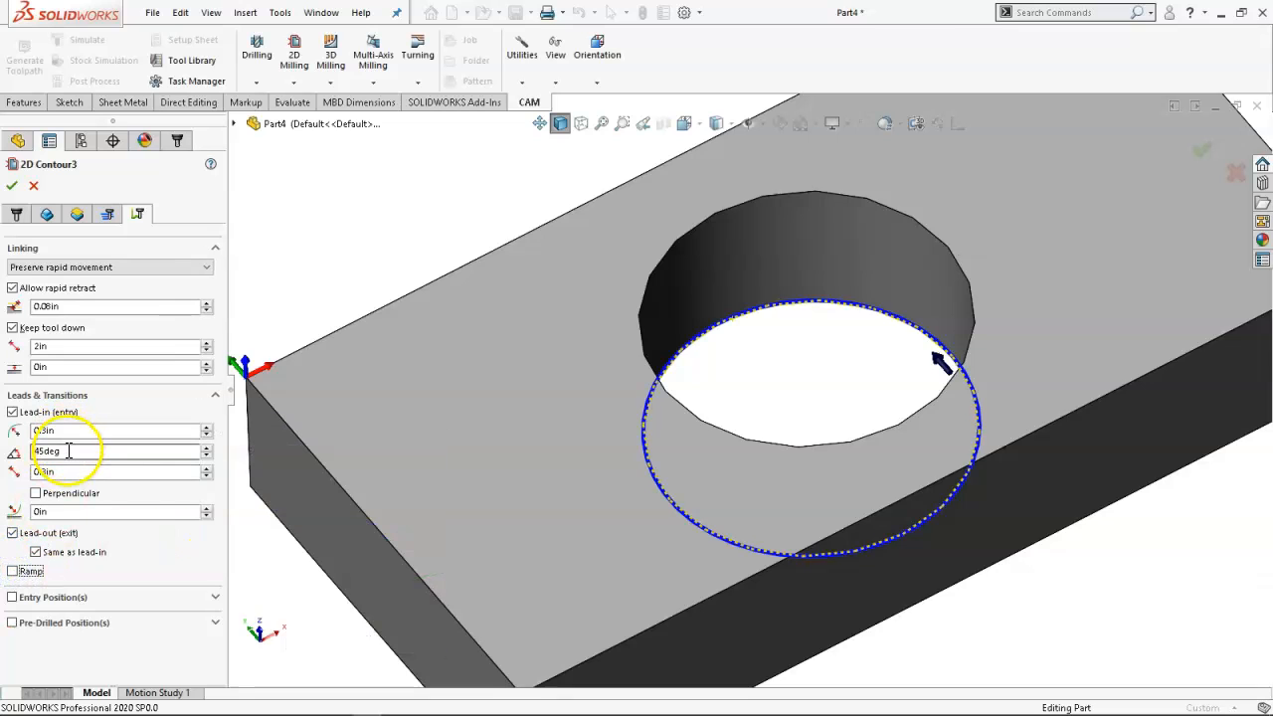
Set the hole contour's lead-in radius and lead-in distance to 0.1 in each and accept the operation.
{"action": "double_click", "coordinate": [70, 430]}
{"action": "type", "text": ".1"}
{"action": "key", "text": "Return"}
{"action": "double_click", "coordinate": [70, 470]}
{"action": "type", "text": ".1"}
{"action": "key", "text": "Tab"}
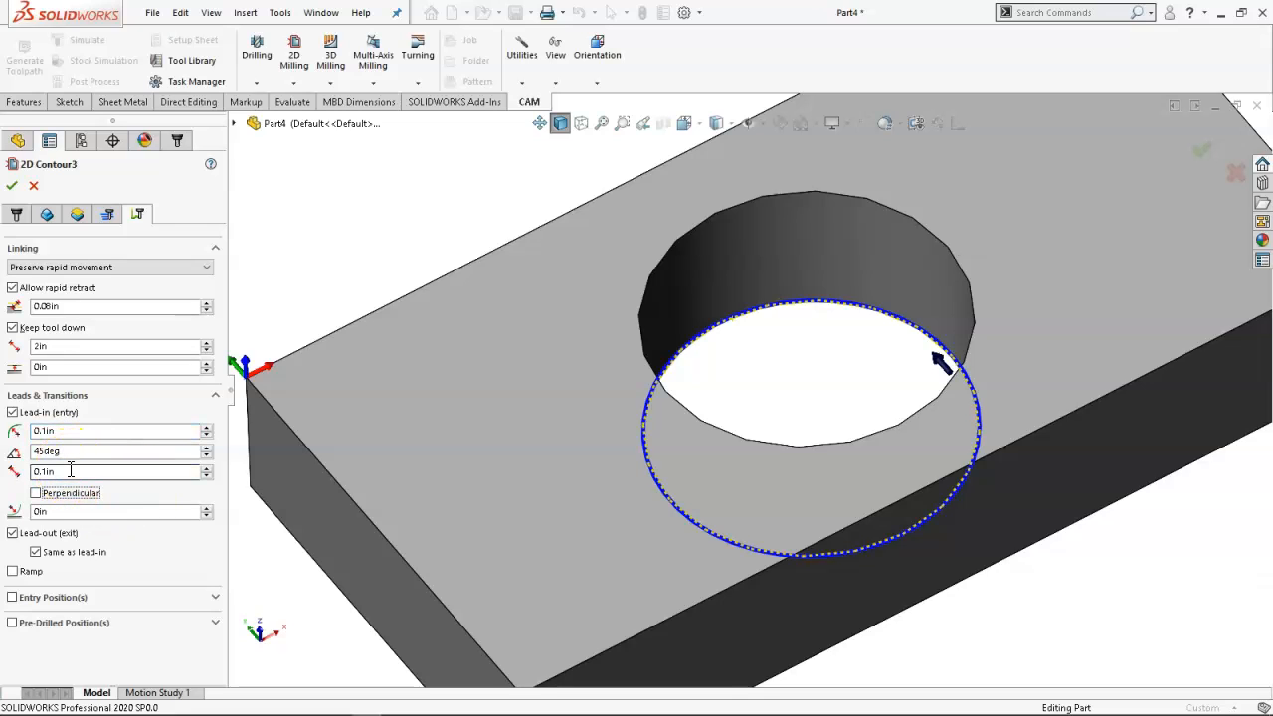
{"action": "left_click", "coordinate": [12, 186]}
{"action": "middle_click_drag", "start_coordinate": [404, 212], "coordinate": [421, 309]}
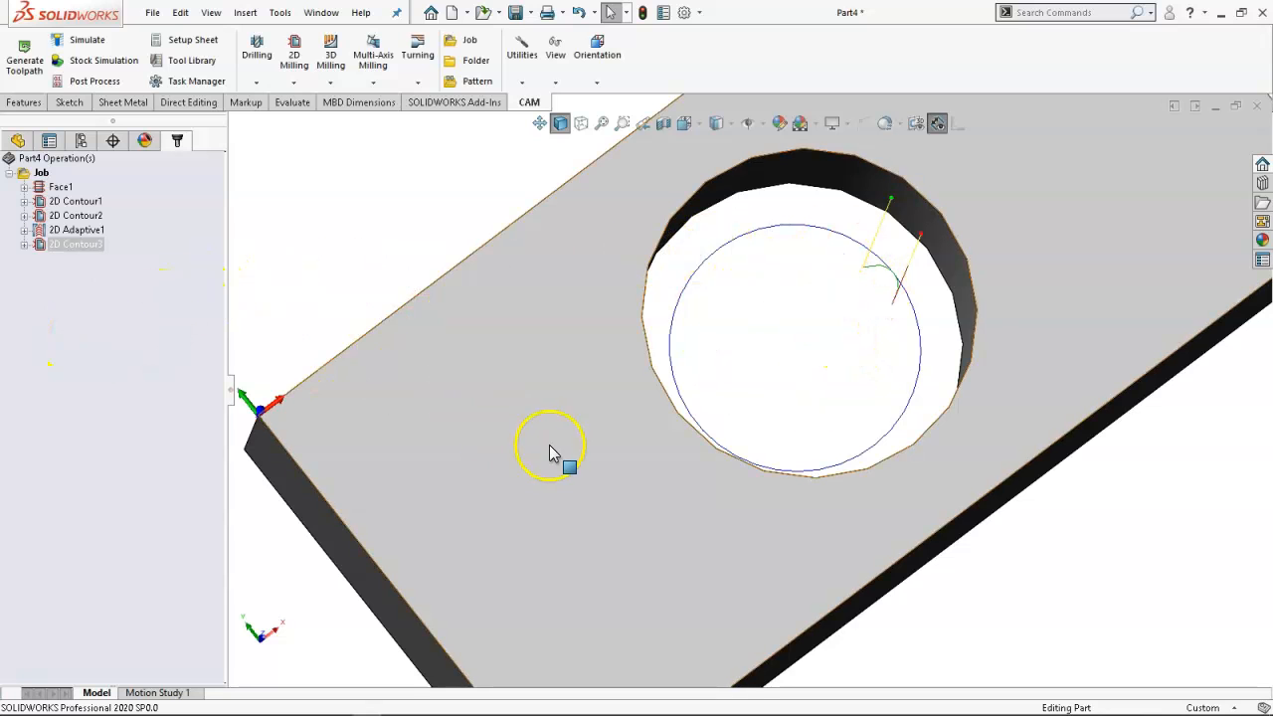
Rename the existing job holding the facing, contour and adaptive operations as JobS1.
{"action": "scroll", "coordinate": [542, 432], "scroll_direction": "up", "scroll_amount": 2}
{"action": "left_click", "coordinate": [41, 176]}
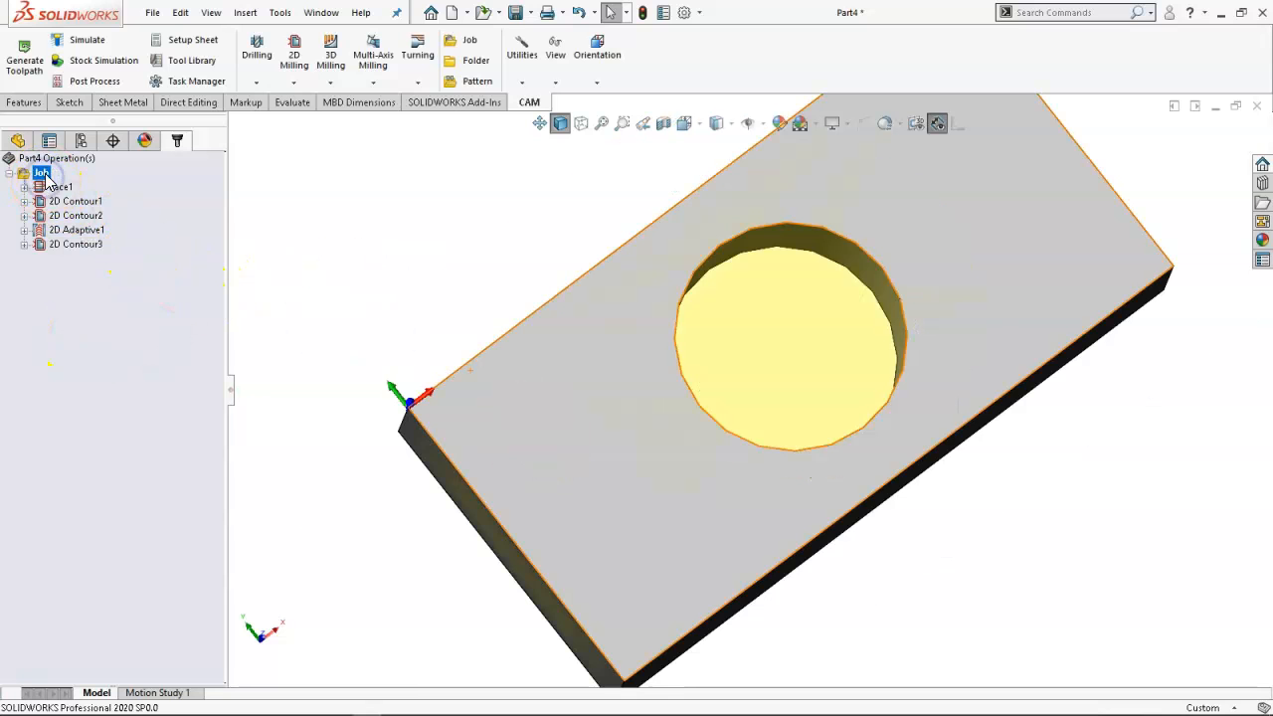
{"action": "left_click", "coordinate": [44, 175]}
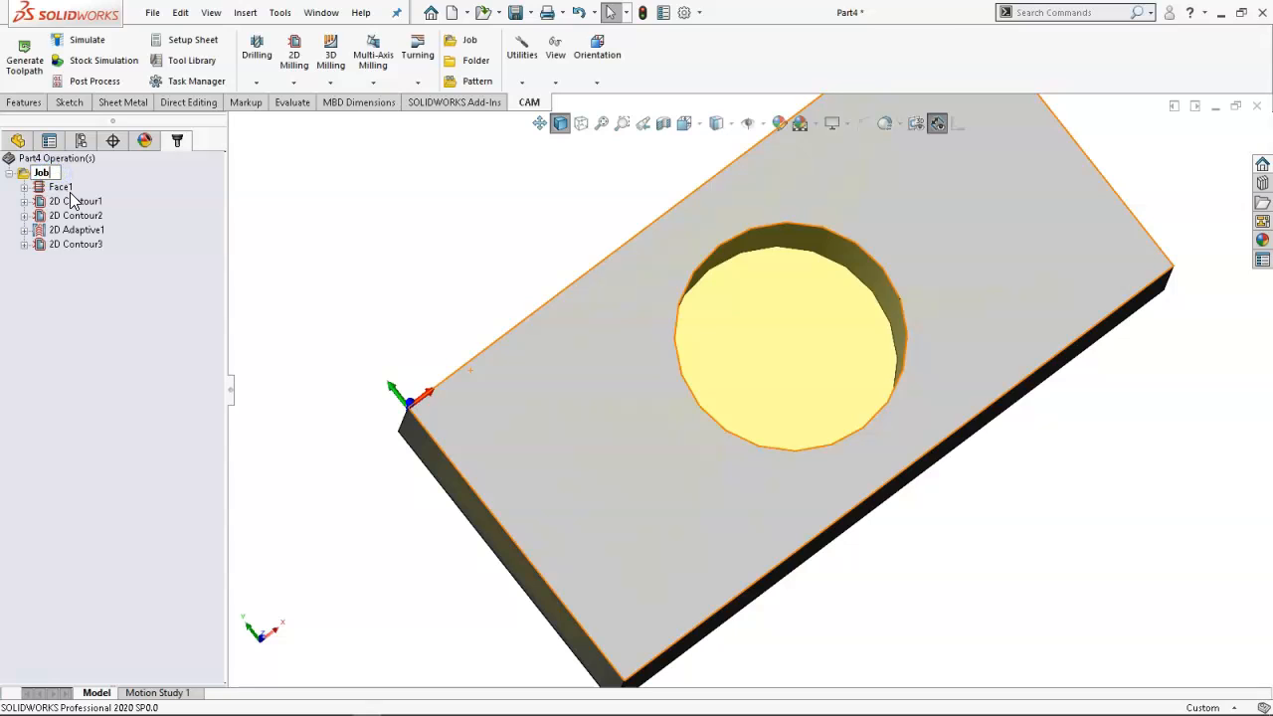
Create a second milling job for the flipped block and set its stock type to Relative Size Box.
{"action": "right_click", "coordinate": [46, 335]}
{"action": "left_click", "coordinate": [86, 372]}
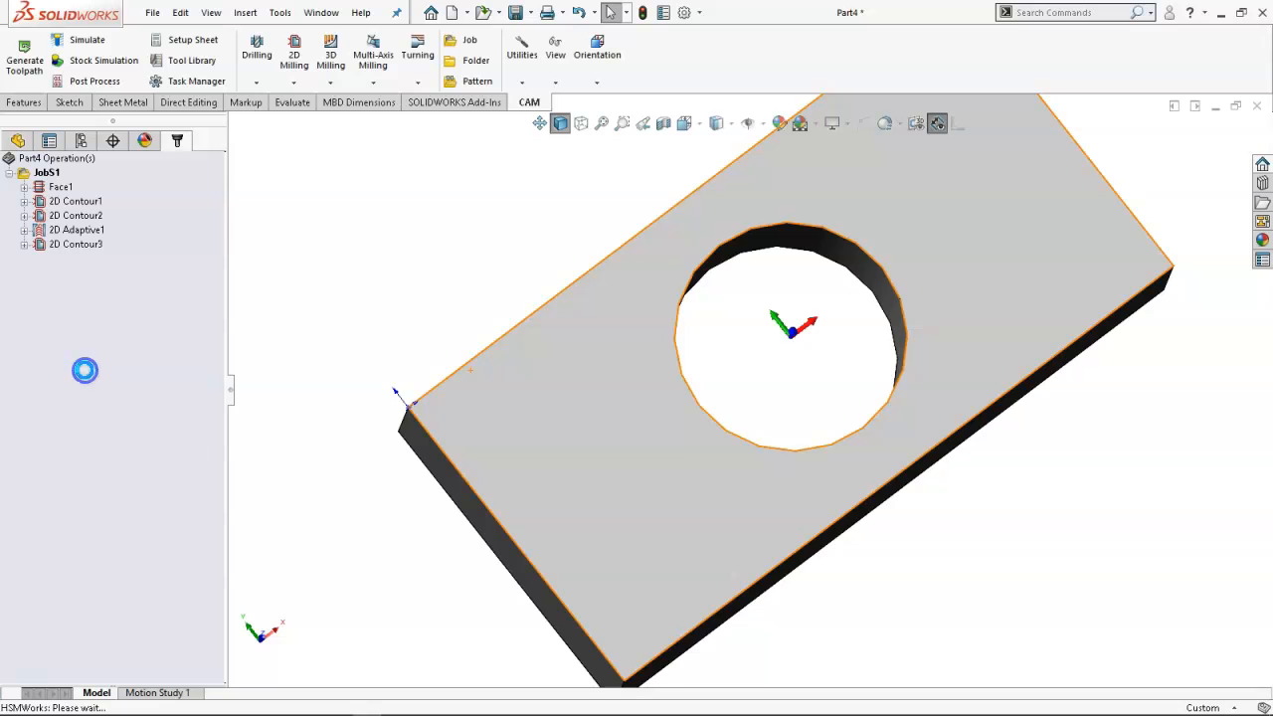
{"action": "middle_click_drag", "start_coordinate": [458, 500], "coordinate": [557, 215]}
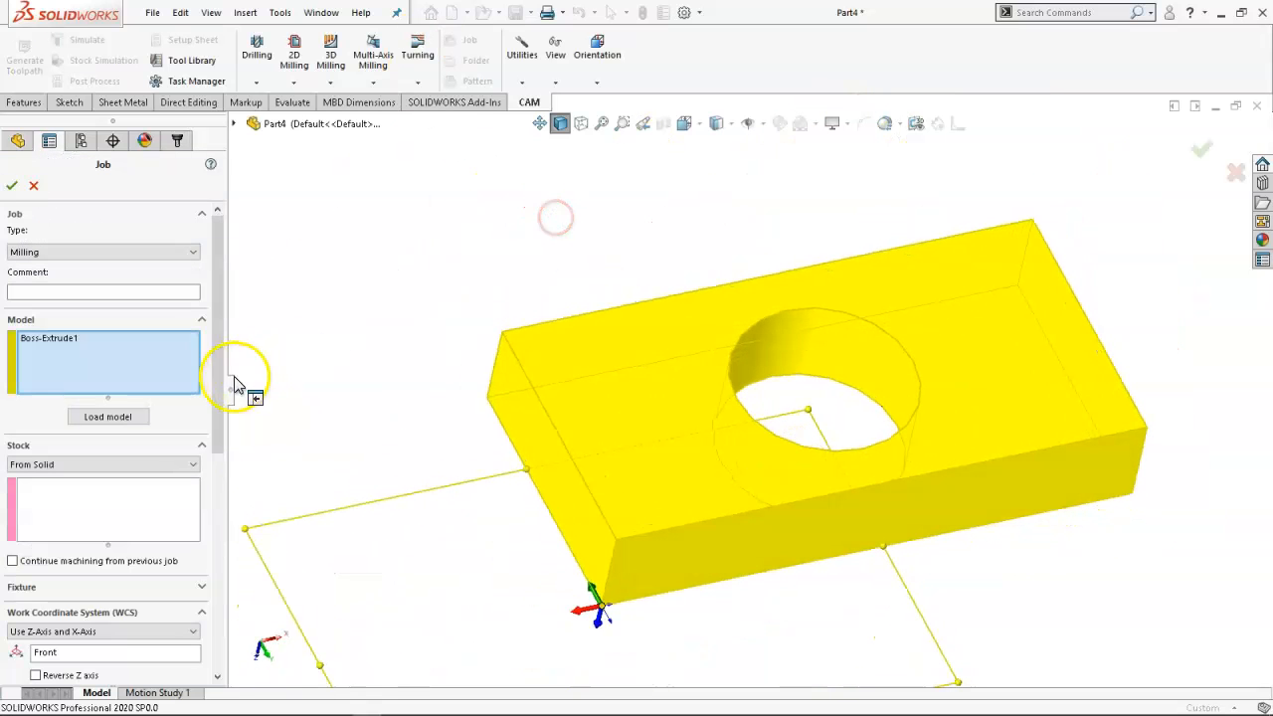
{"action": "left_click", "coordinate": [127, 465]}
{"action": "left_click", "coordinate": [43, 479]}
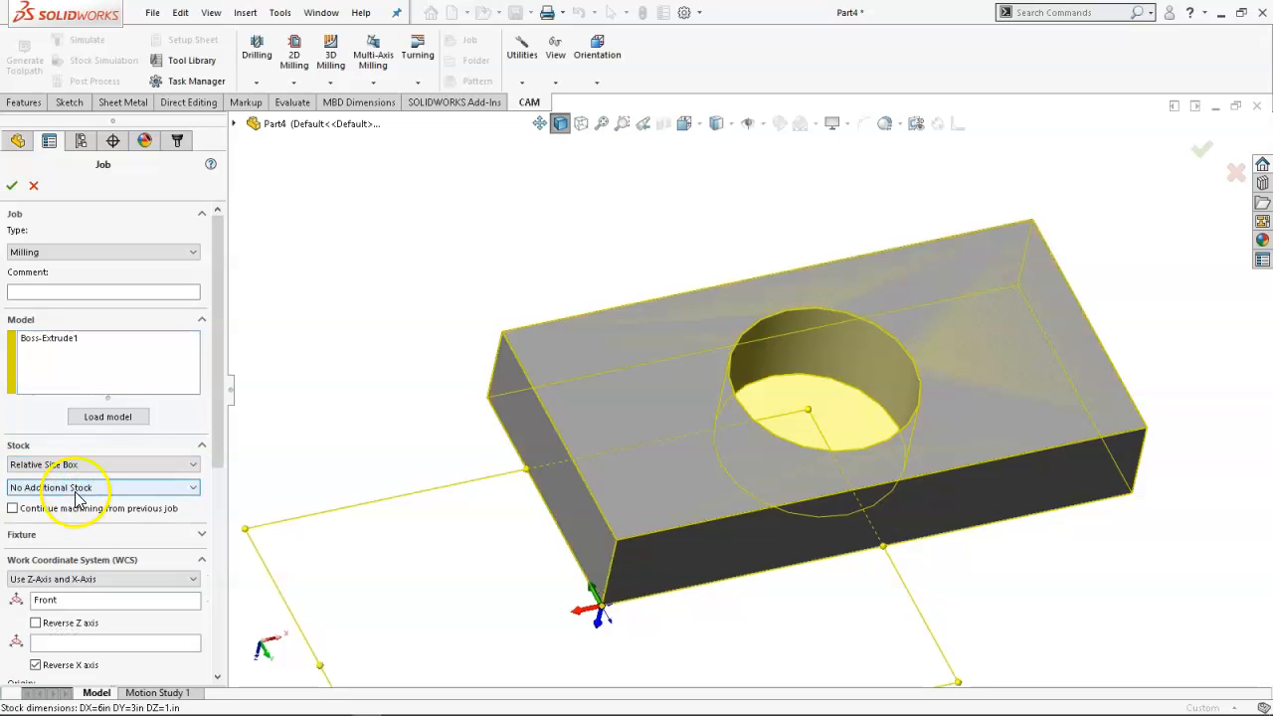
Define the new job's Z axis by the block's upward-facing large face and its X axis by that face's long back edge.
{"action": "left_click_drag", "start_coordinate": [219, 422], "coordinate": [206, 525]}
{"action": "left_click", "coordinate": [76, 388]}
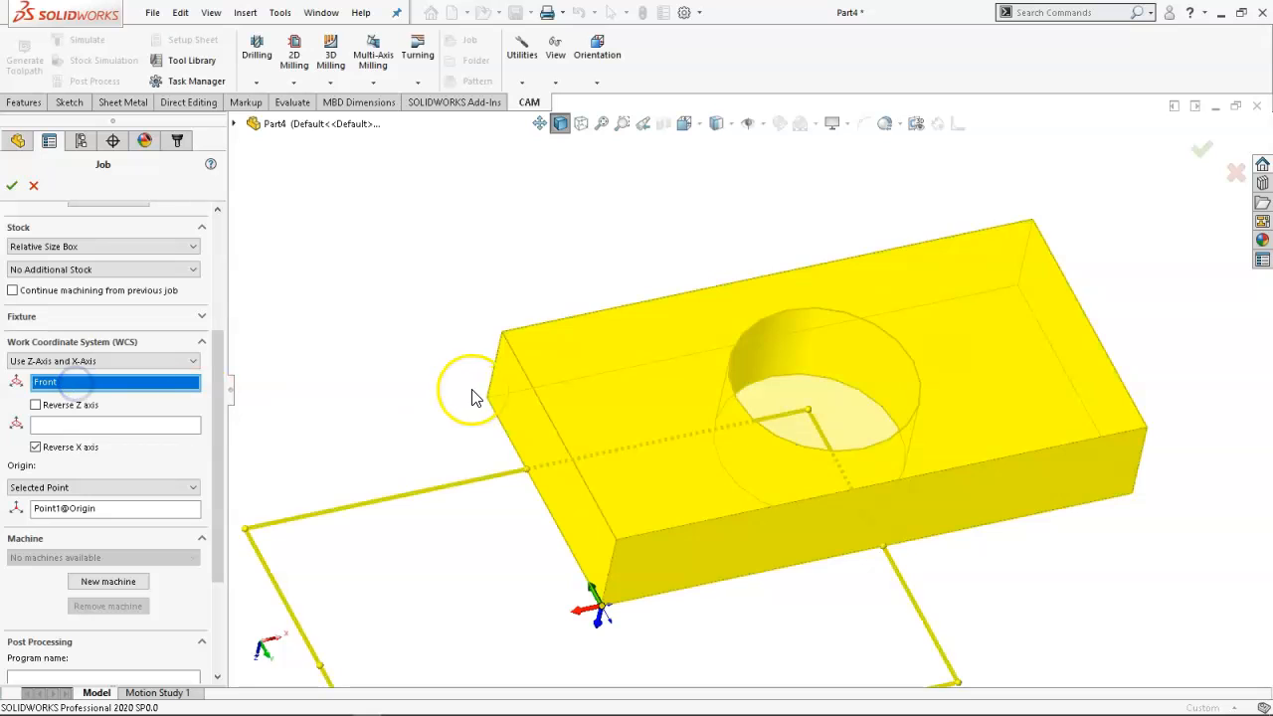
{"action": "left_click", "coordinate": [562, 370]}
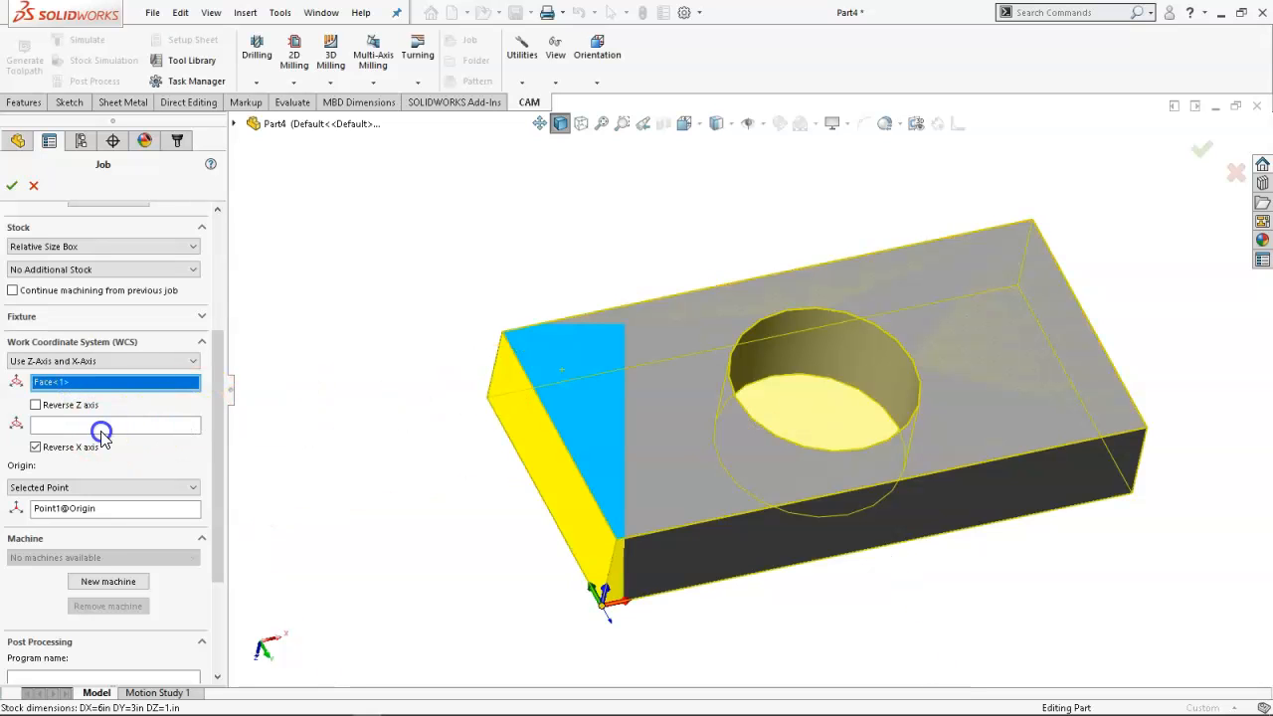
{"action": "left_click", "coordinate": [142, 426]}
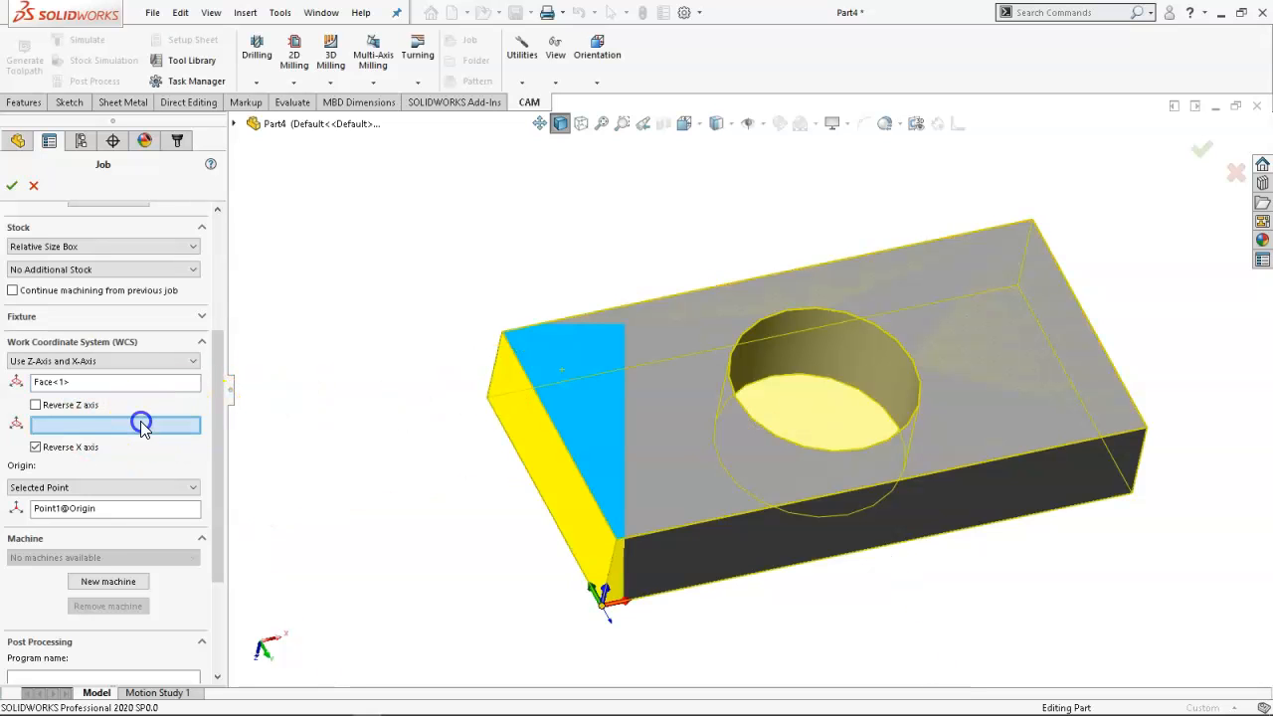
{"action": "left_click", "coordinate": [580, 319]}
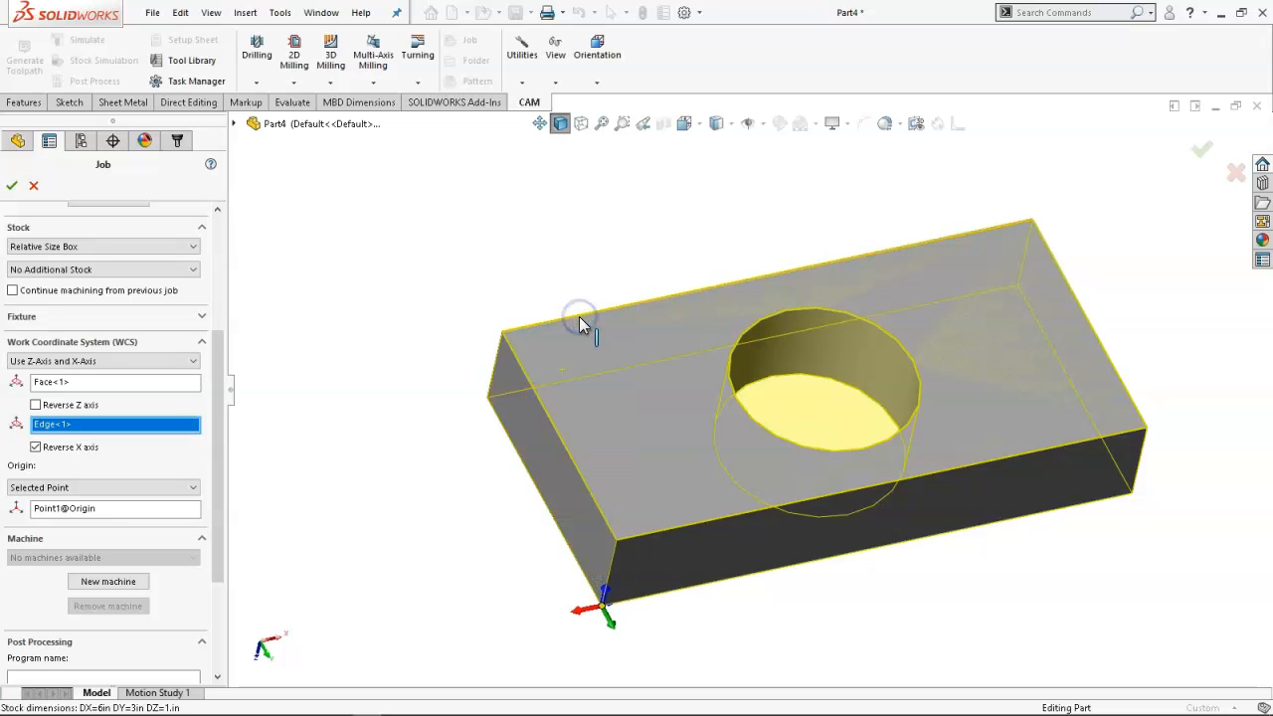
Place the new job's work origin at the corner vertex of the Z-axis face and turn off the reversed X axis.
{"action": "left_click", "coordinate": [111, 510]}
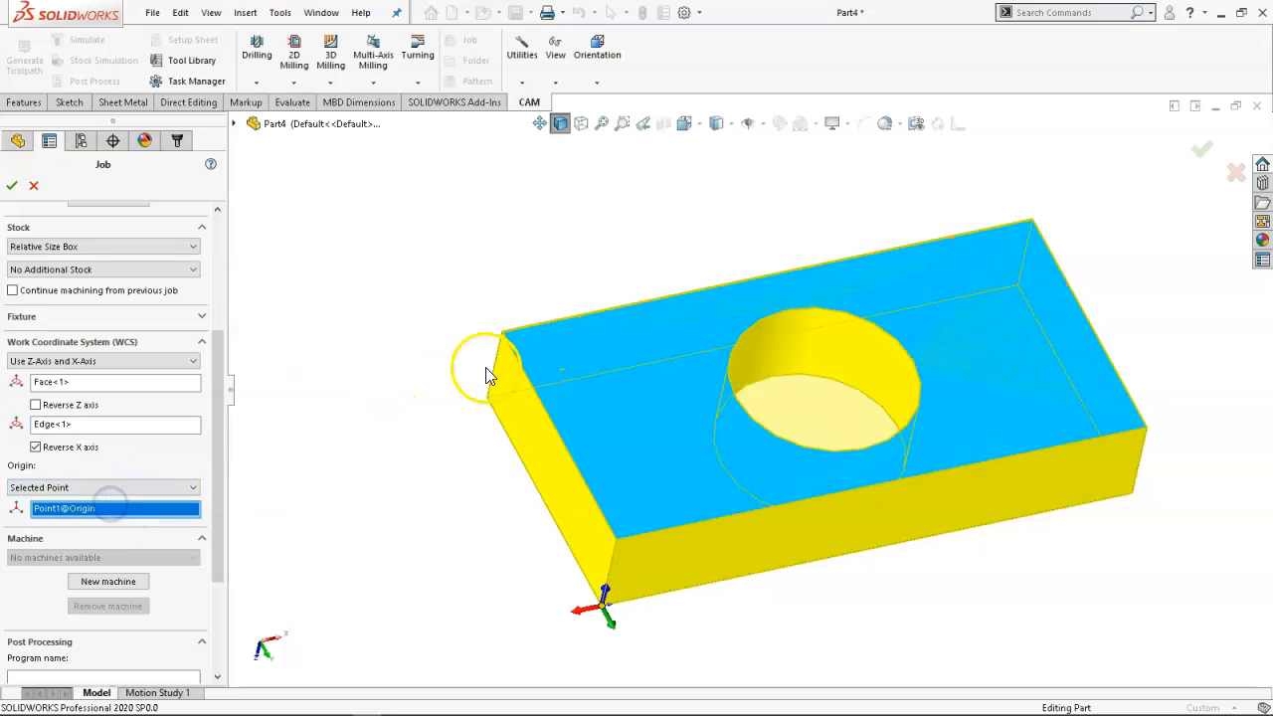
{"action": "left_click", "coordinate": [507, 339]}
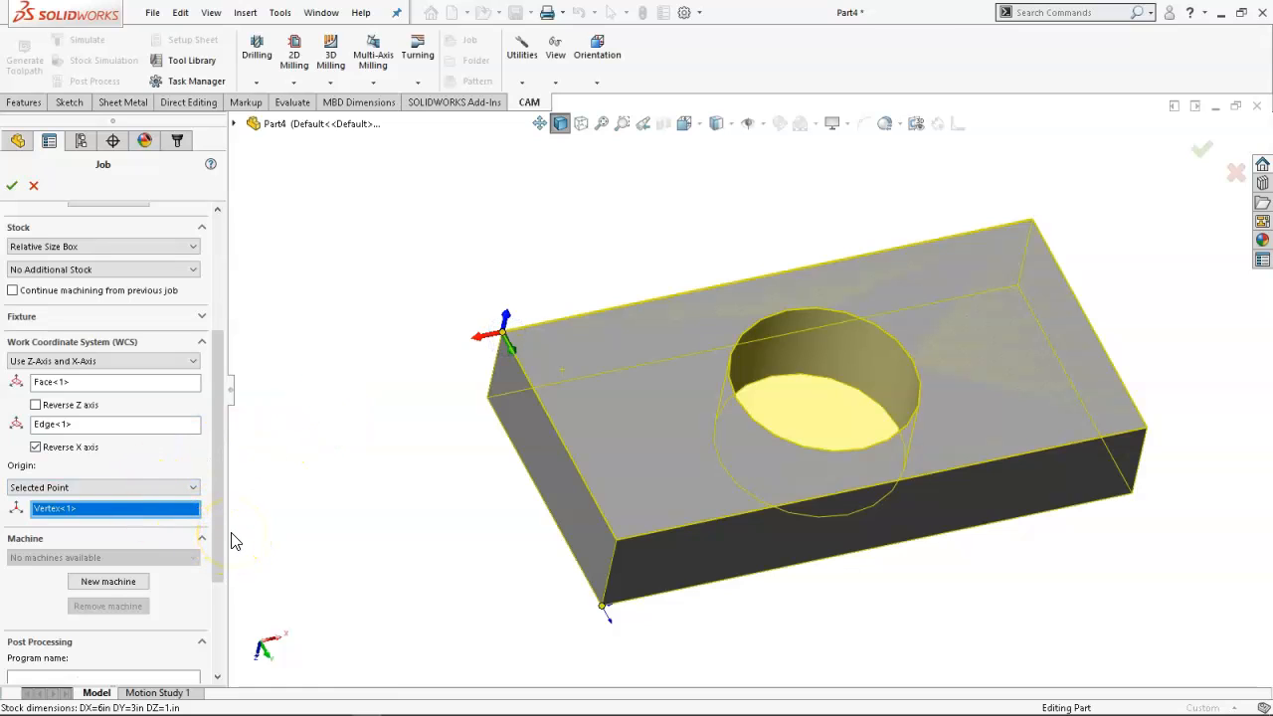
{"action": "left_click", "coordinate": [147, 492]}
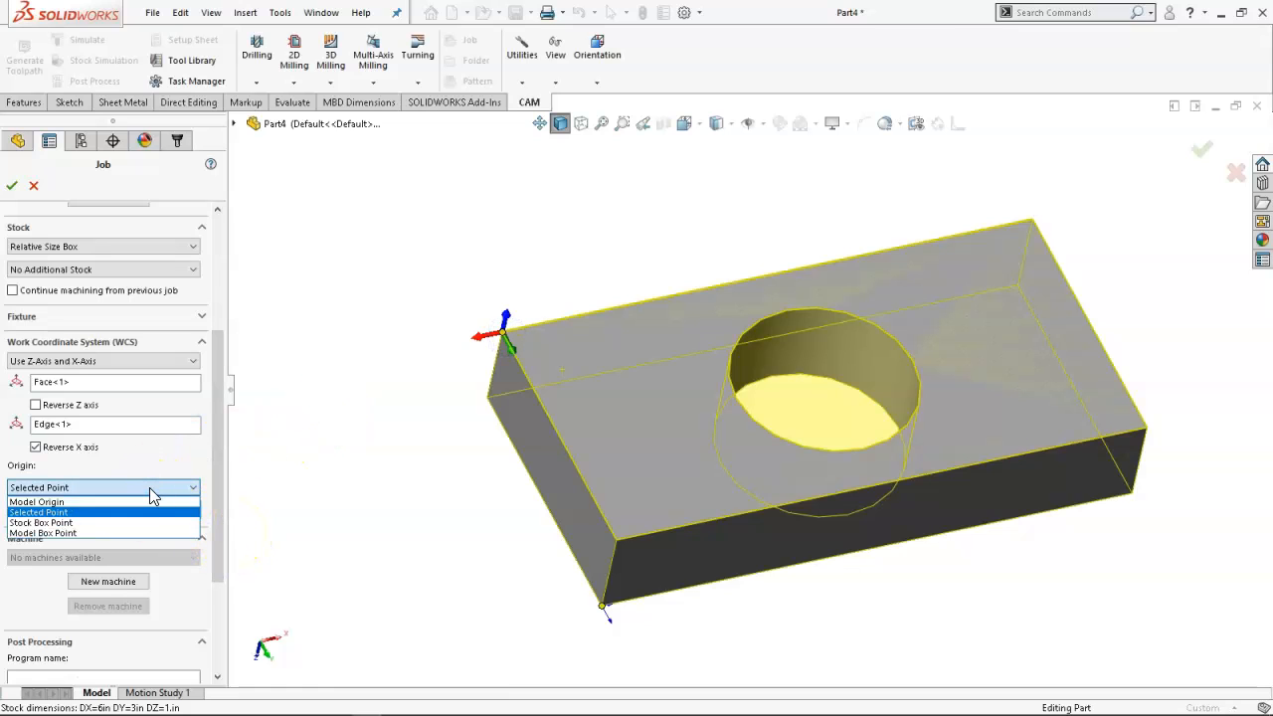
{"action": "left_click", "coordinate": [150, 488]}
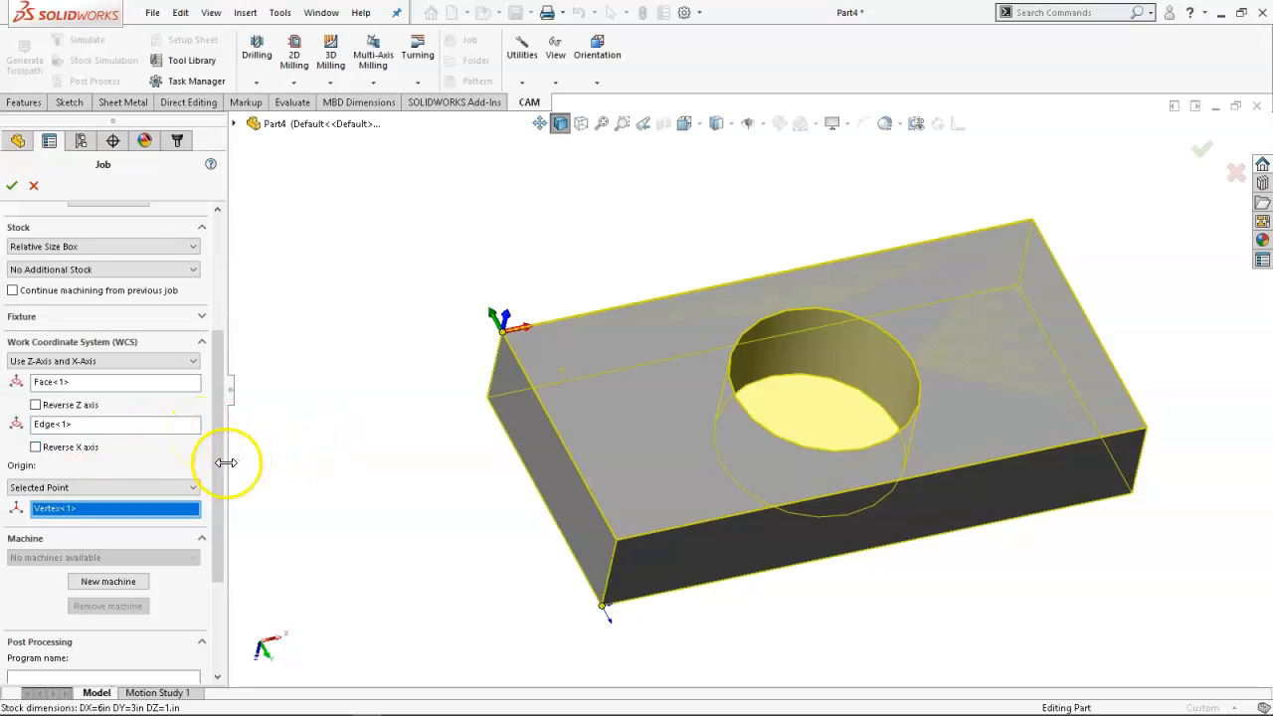
Set the new job's program name to 1 and fill in a program comment identifying the block.
{"action": "left_click_drag", "start_coordinate": [216, 449], "coordinate": [217, 533]}
{"action": "left_click", "coordinate": [62, 512]}
{"action": "type", "text": "1"}
{"action": "left_click", "coordinate": [78, 547]}
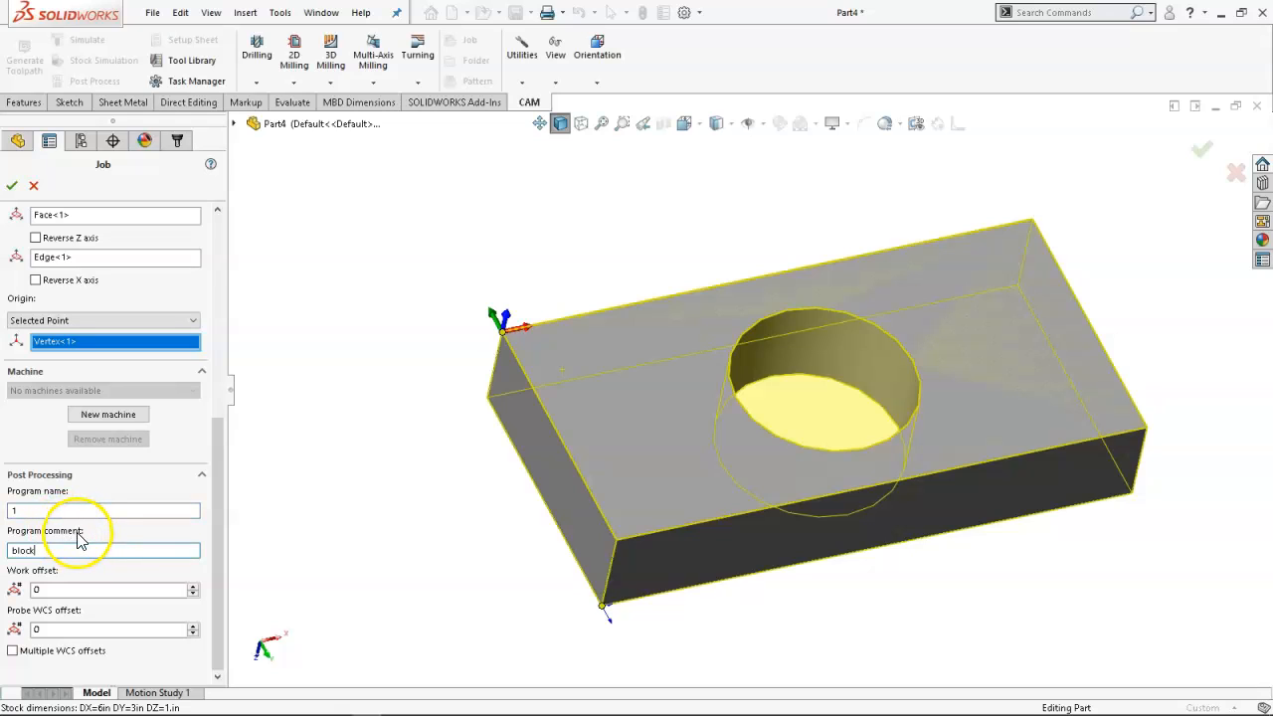
{"action": "left_click", "coordinate": [36, 550]}
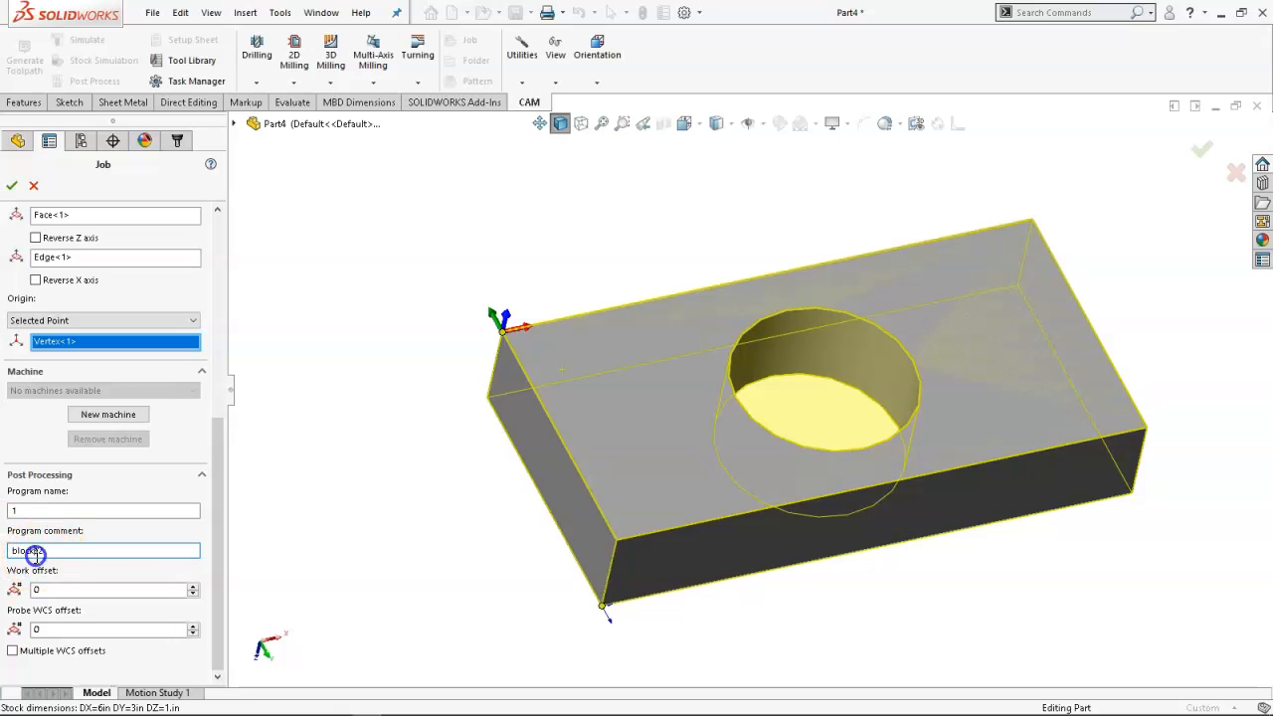
Accept the second job and rename it as JobS2.
{"action": "left_click", "coordinate": [12, 185]}
{"action": "left_click", "coordinate": [46, 263]}
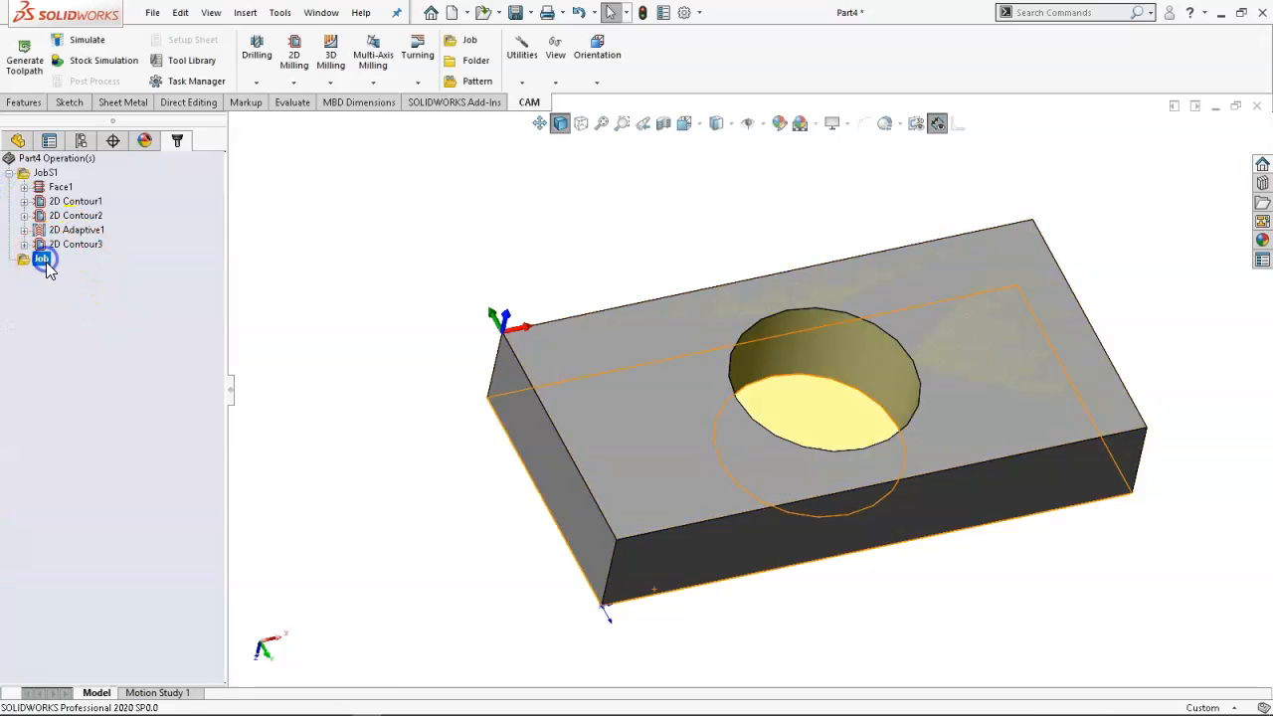
{"action": "left_click", "coordinate": [51, 261]}
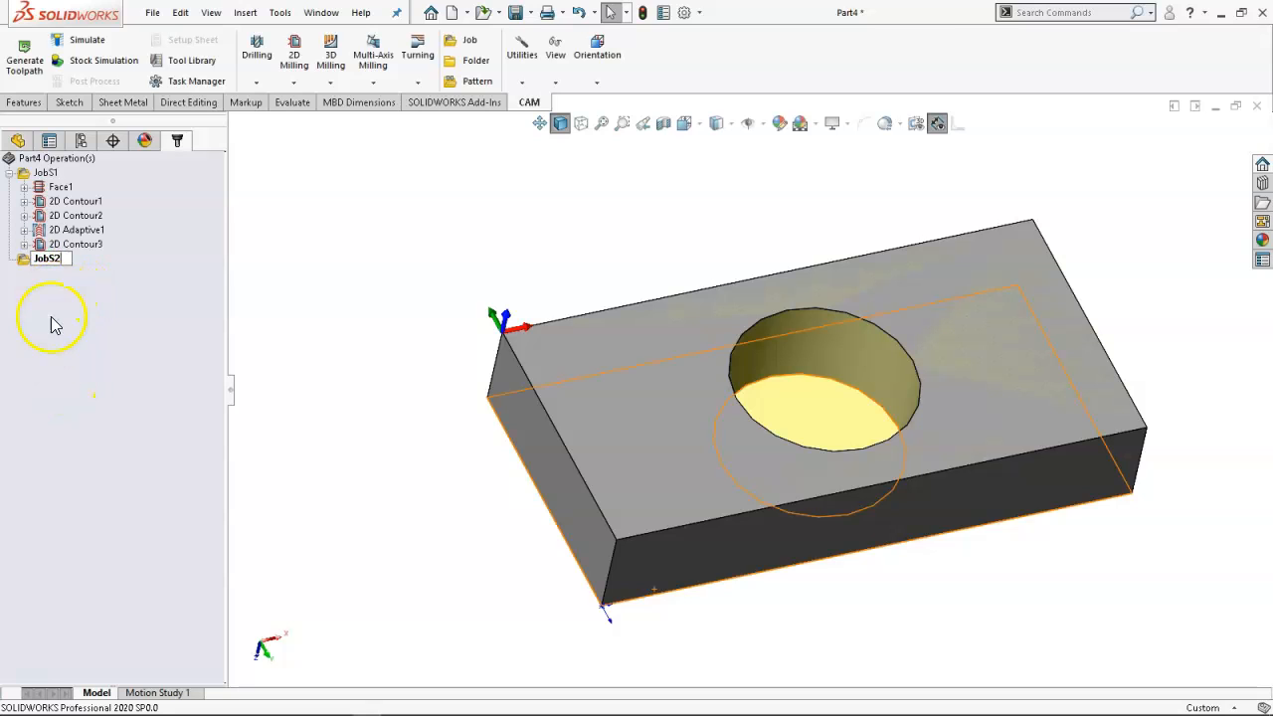
Add a Face operation to JobS2 and assign tool #1, the 1/2" flat endmill, from the tool library.
{"action": "right_click", "coordinate": [47, 305]}
{"action": "mouse_move", "coordinate": [124, 320]}
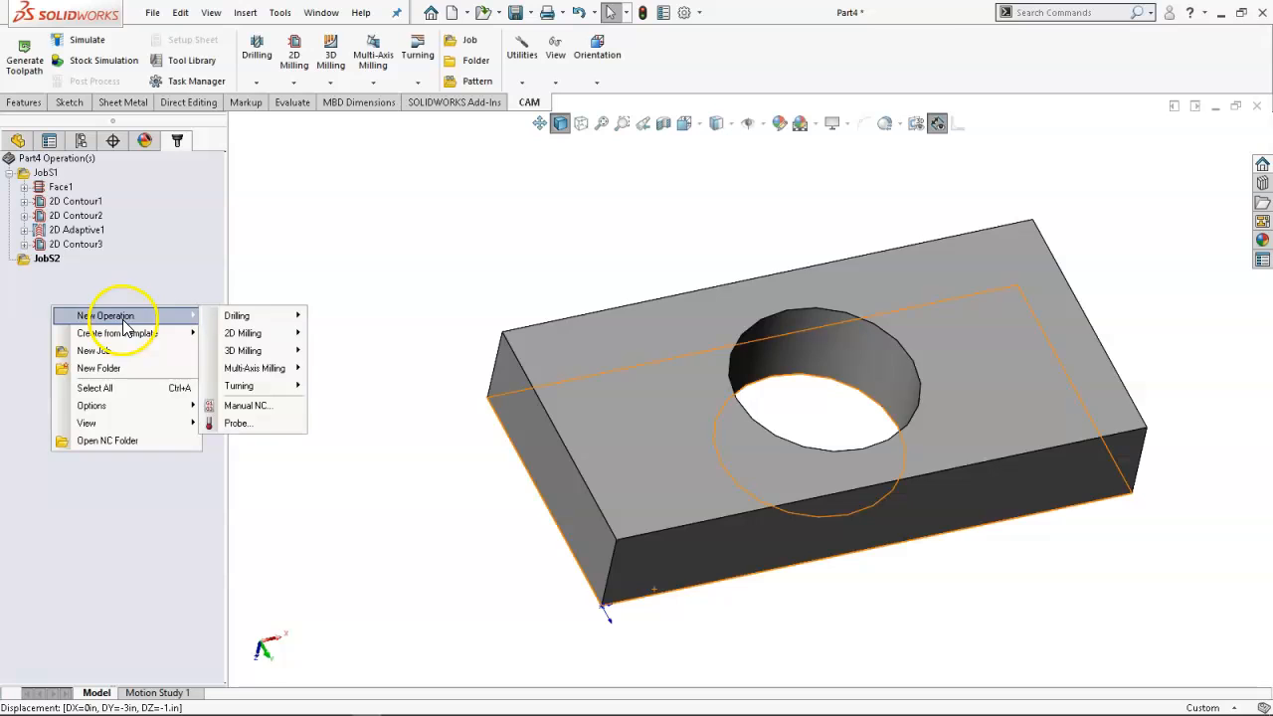
{"action": "mouse_move", "coordinate": [259, 334]}
{"action": "left_click", "coordinate": [332, 332]}
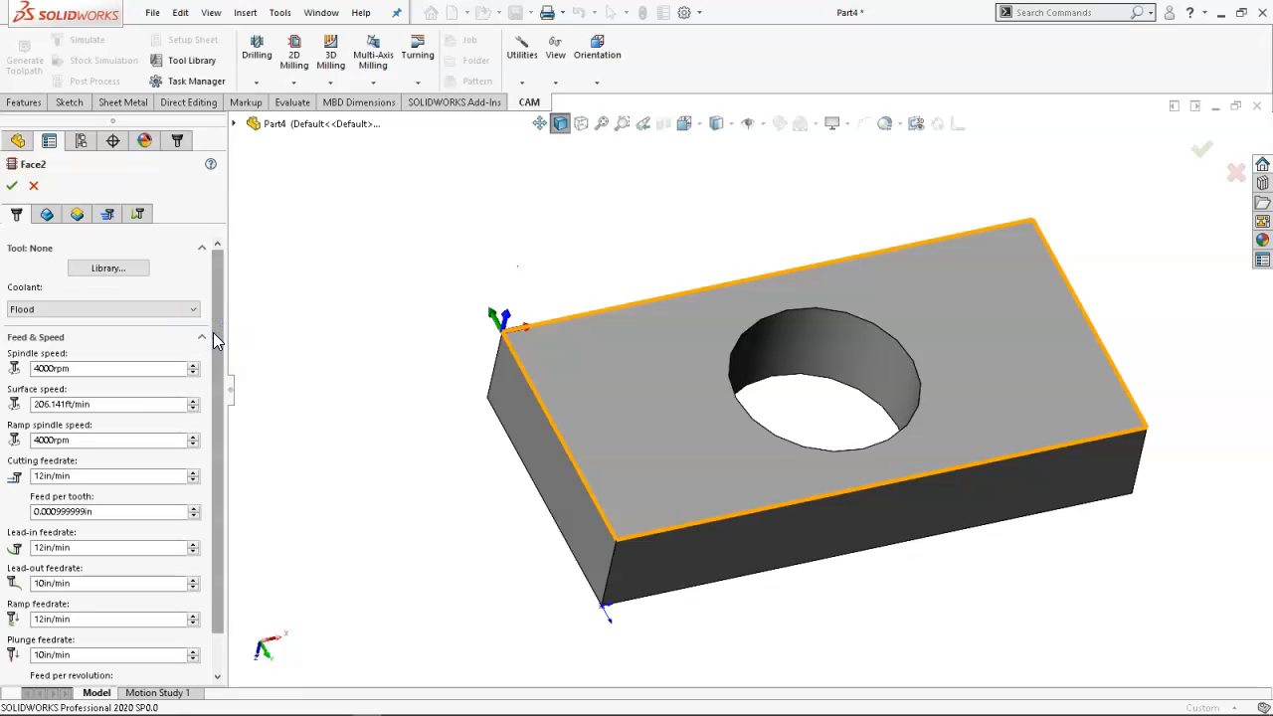
{"action": "left_click", "coordinate": [108, 270]}
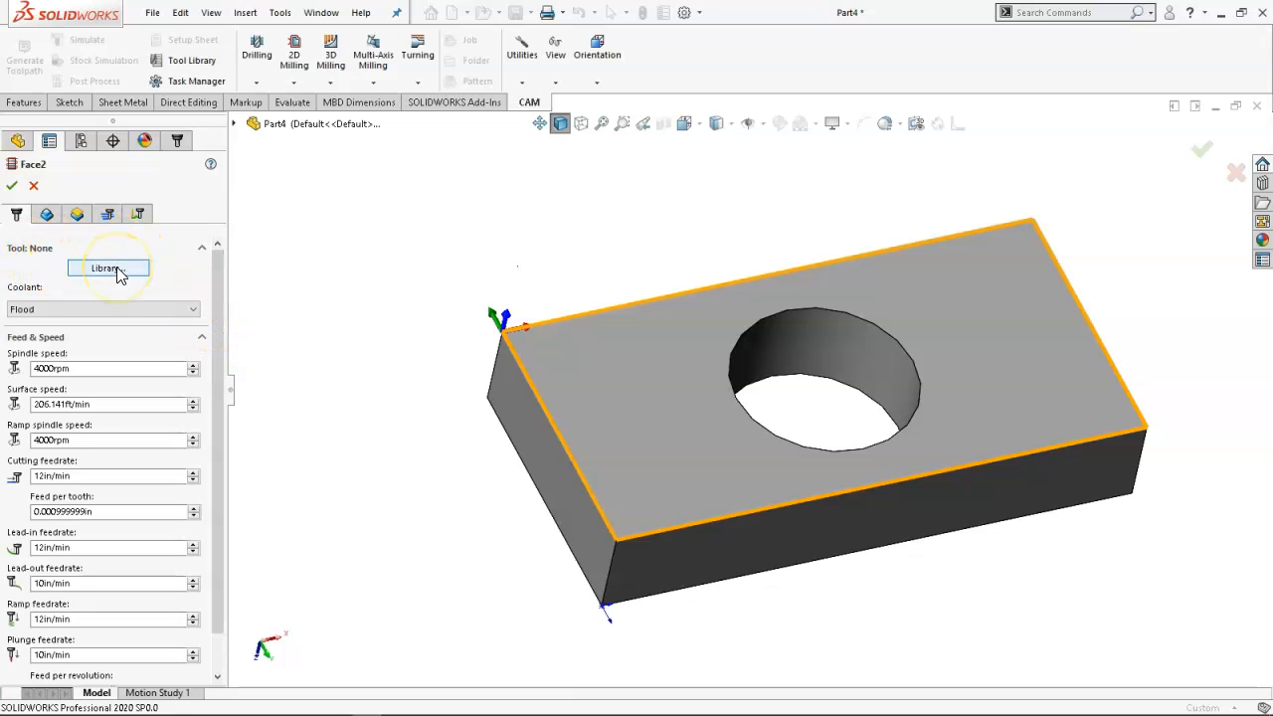
{"action": "left_click", "coordinate": [88, 267]}
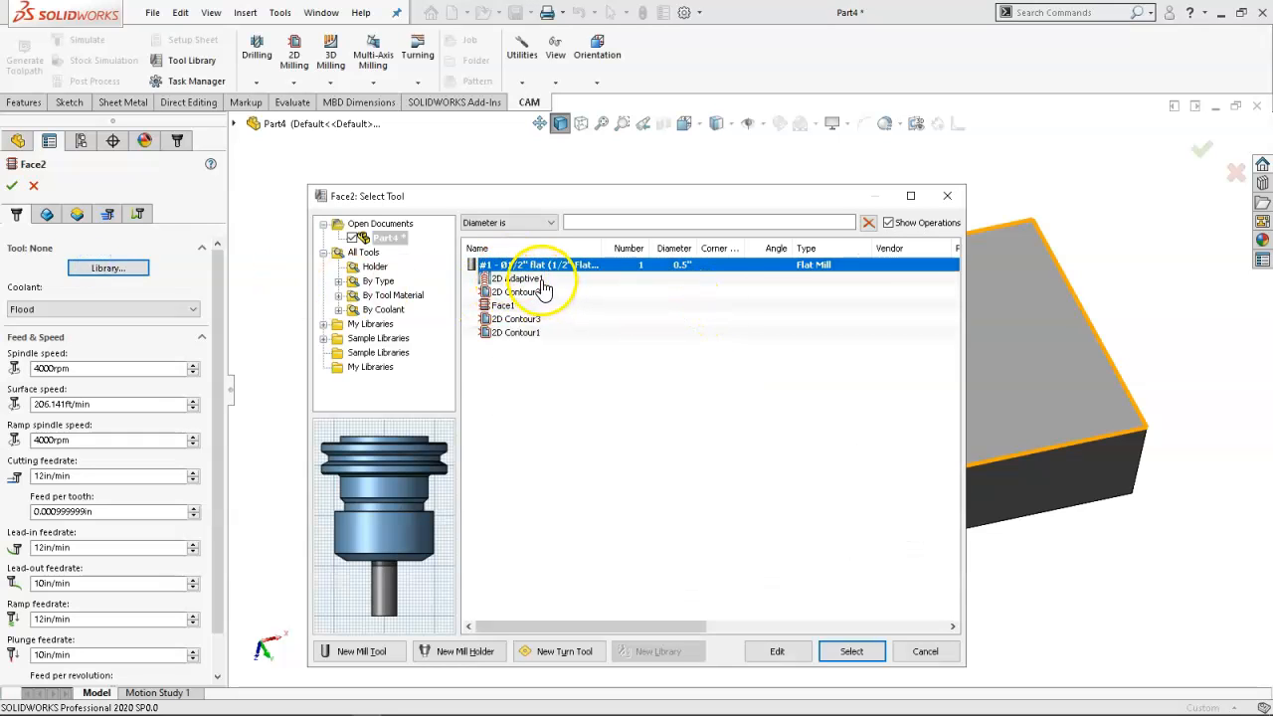
{"action": "left_click", "coordinate": [852, 652]}
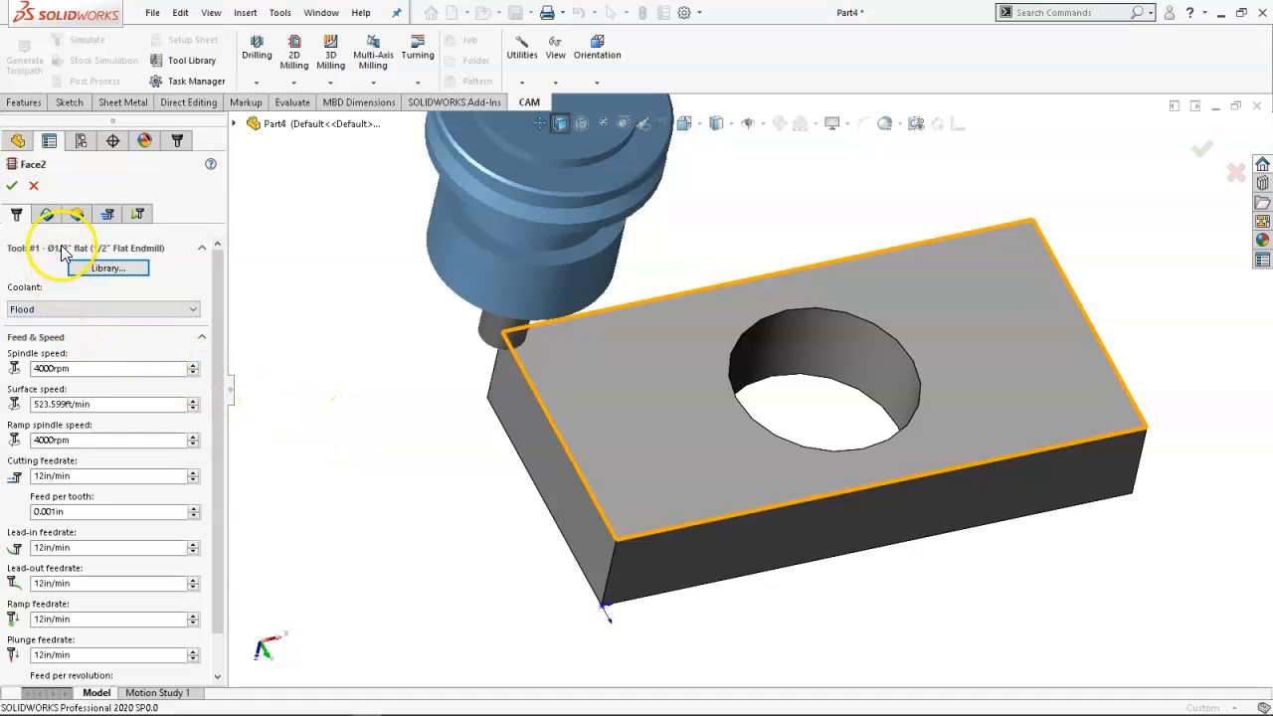
Set the new Face operation's retract height to 0.3 in from the model top.
{"action": "left_click", "coordinate": [47, 216]}
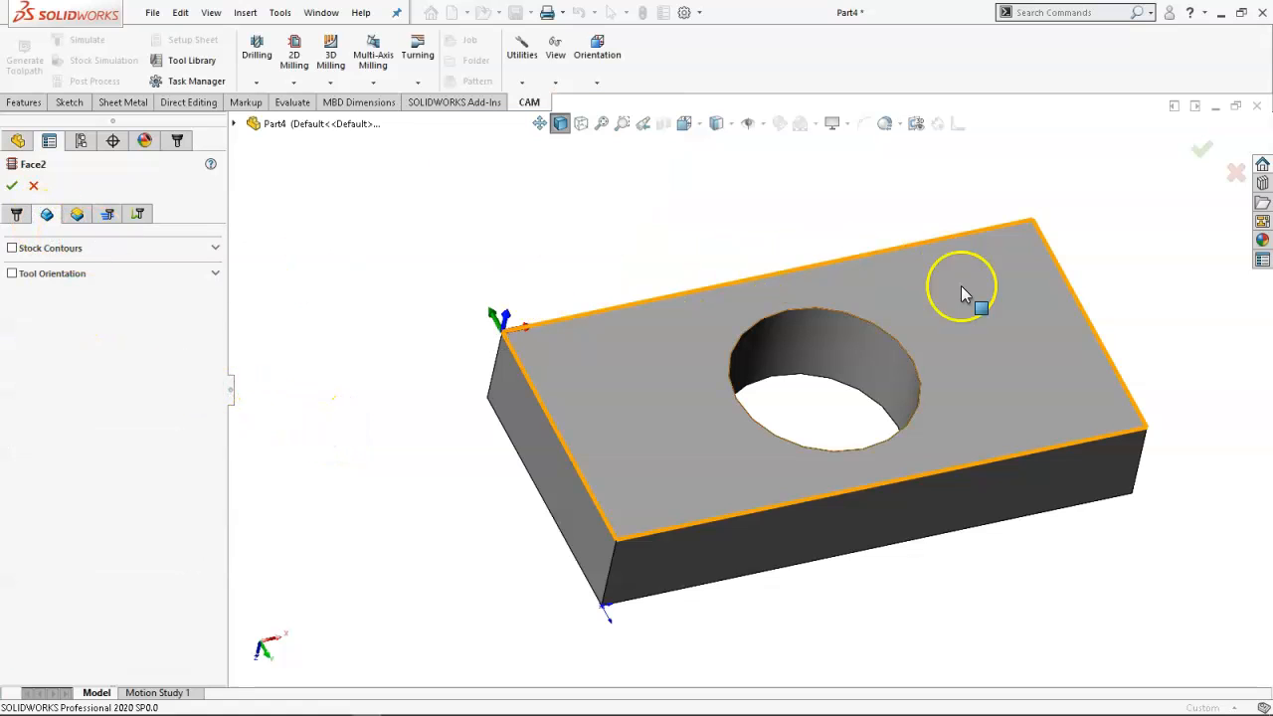
{"action": "left_click", "coordinate": [79, 216]}
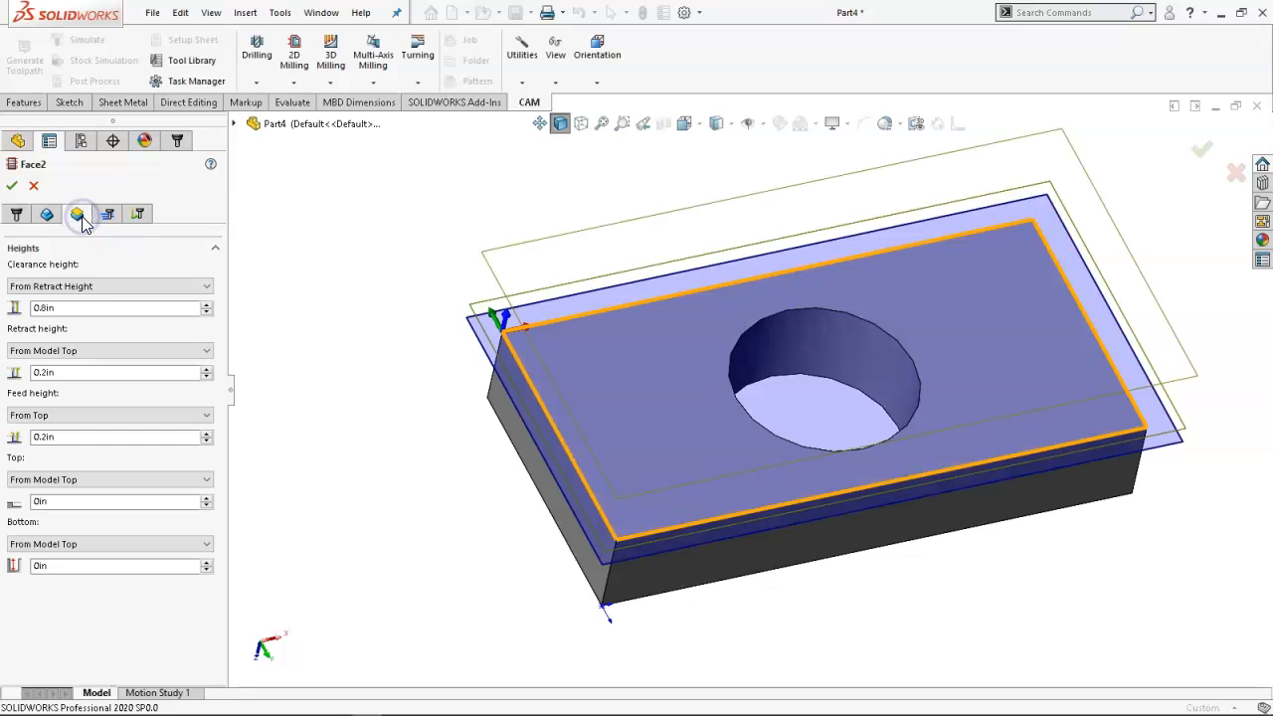
{"action": "left_click", "coordinate": [92, 373]}
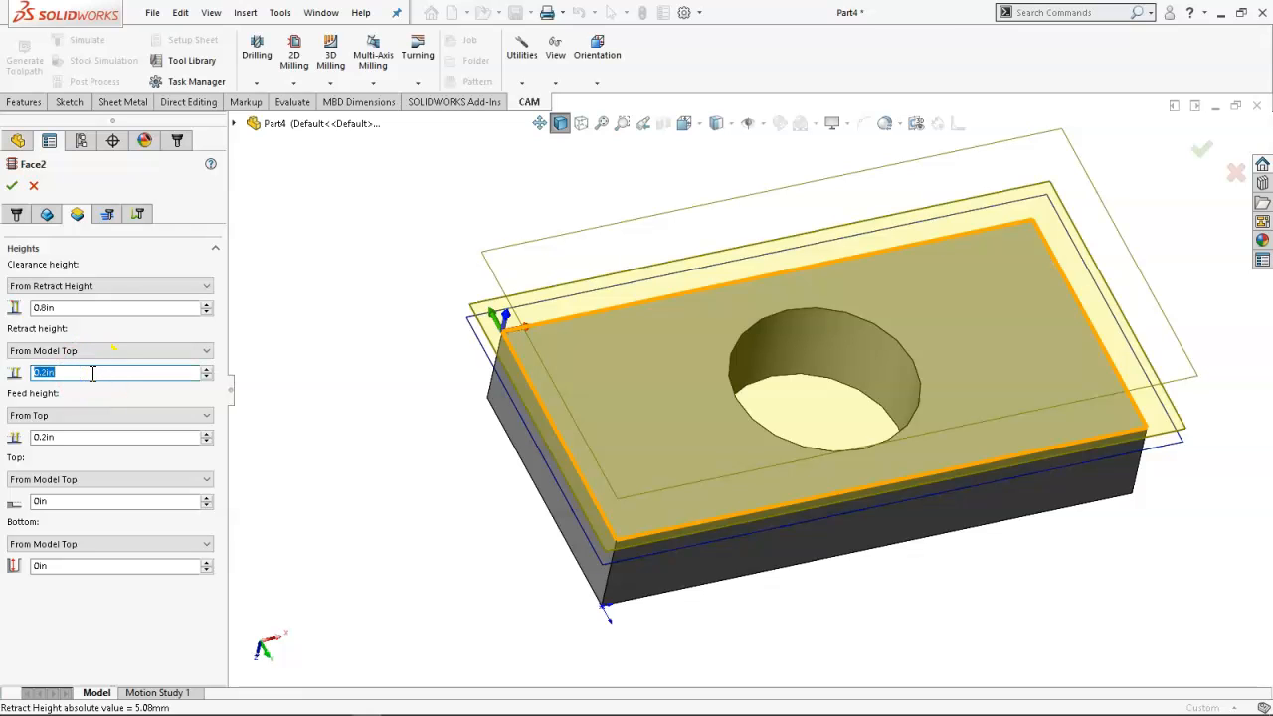
{"action": "type", "text": ".25"}
{"action": "key", "text": "Tab"}
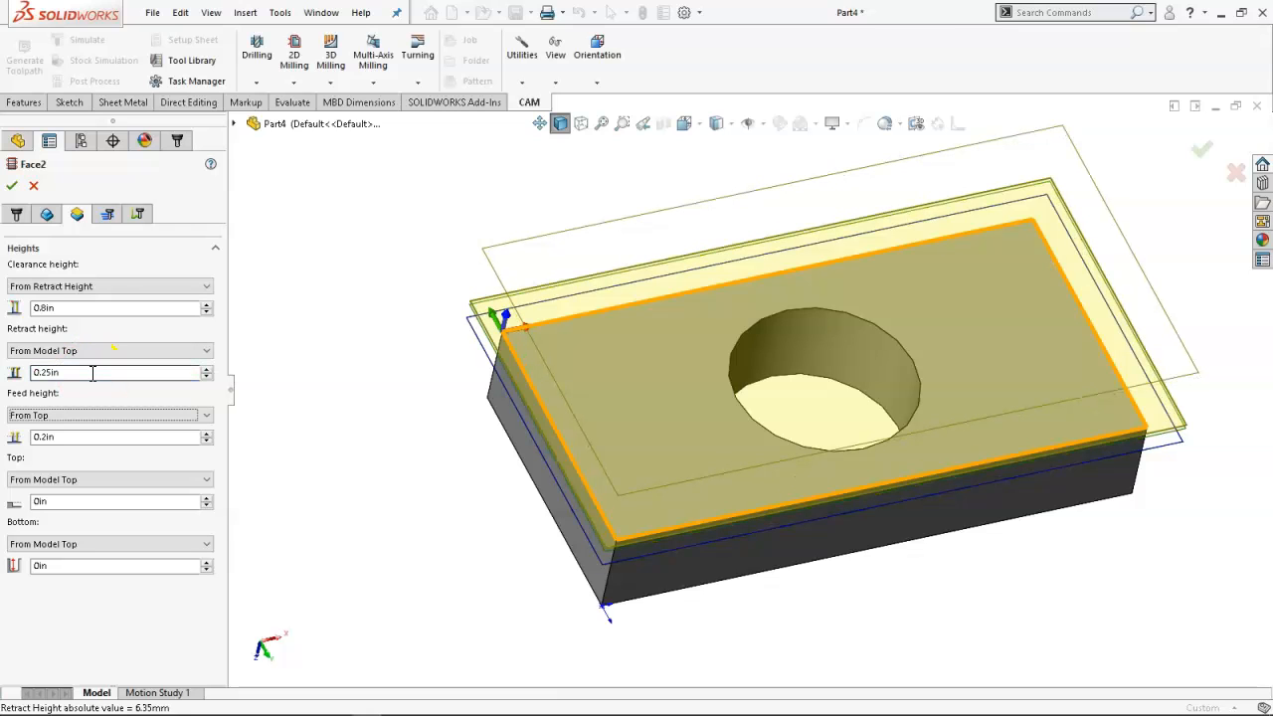
{"action": "left_click", "coordinate": [91, 373]}
{"action": "type", "text": "."}
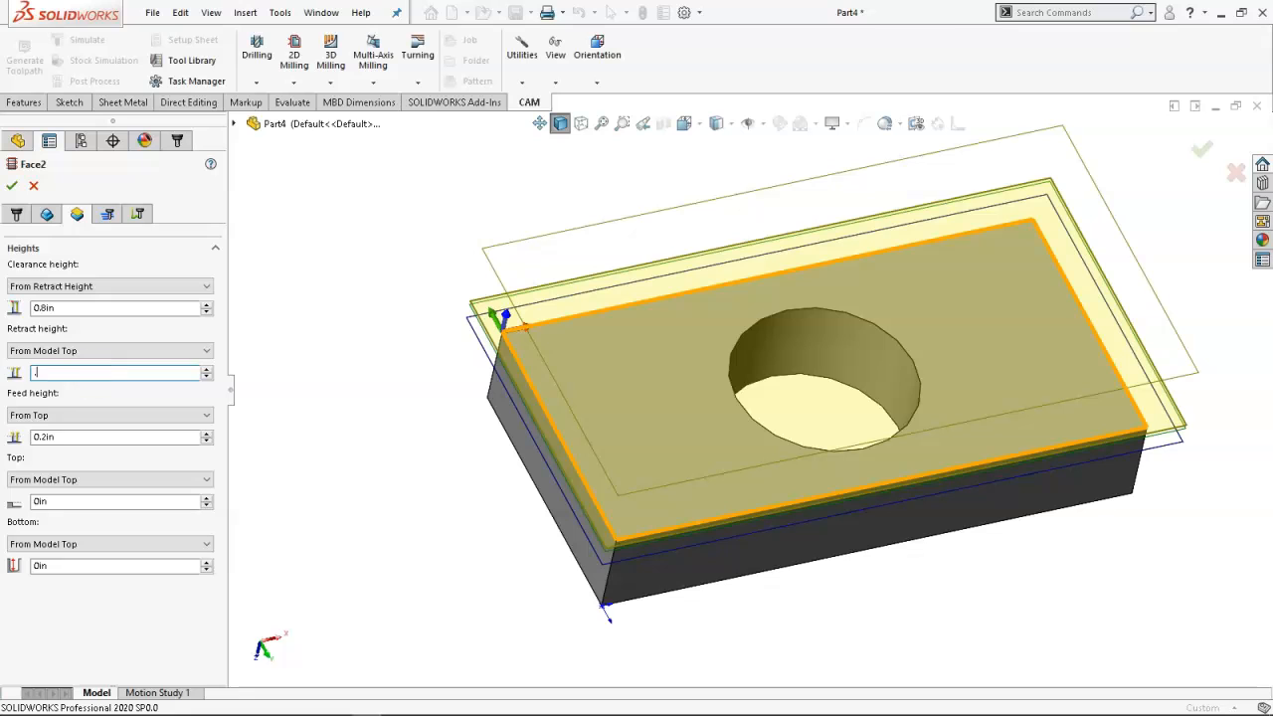
{"action": "type", "text": "3"}
{"action": "key", "text": "Tab"}
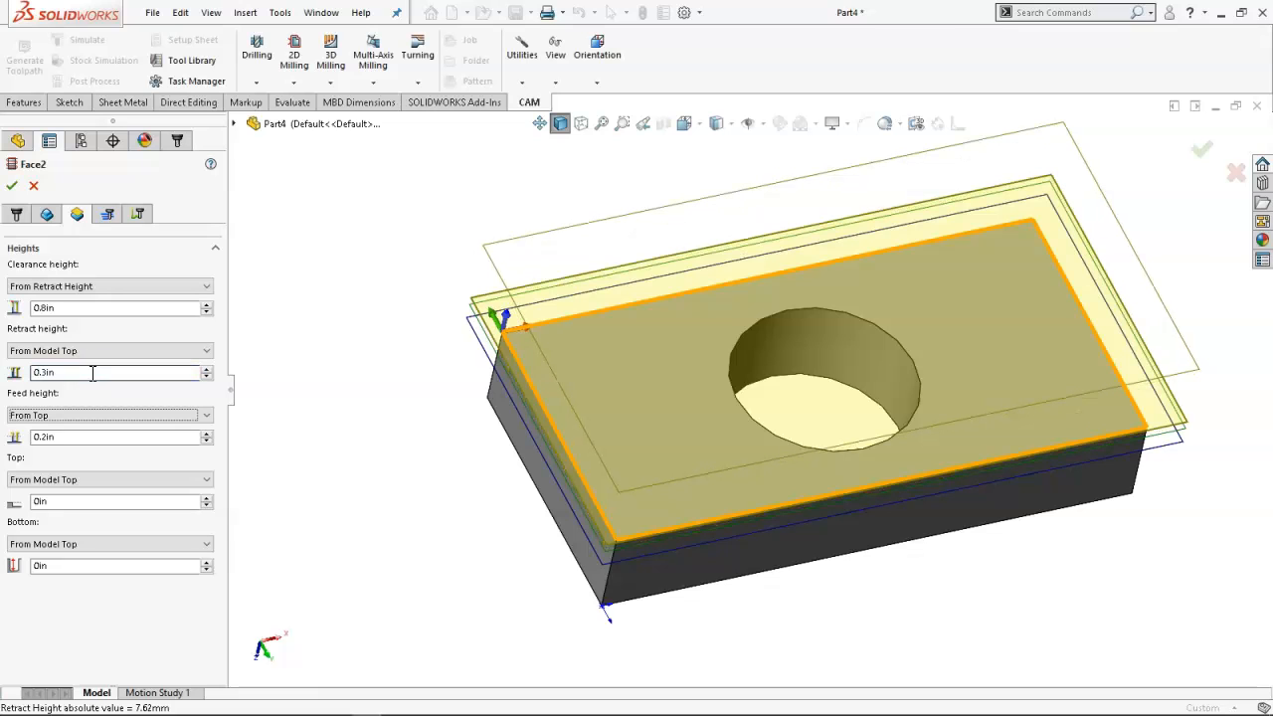
{"action": "left_click", "coordinate": [65, 438]}
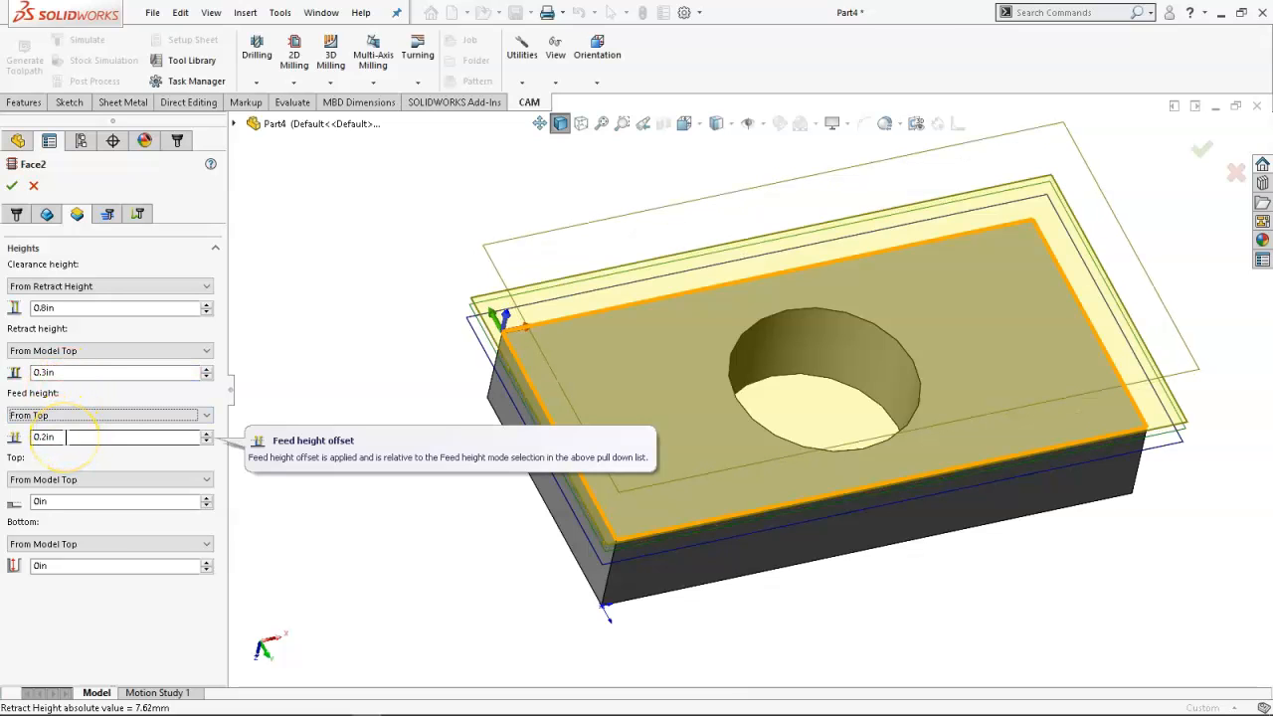
{"action": "left_click", "coordinate": [87, 566]}
Set the new Face operation's stepover to 0.3 in.
{"action": "left_click", "coordinate": [108, 222]}
{"action": "double_click", "coordinate": [62, 287]}
{"action": "type", "text": "3"}
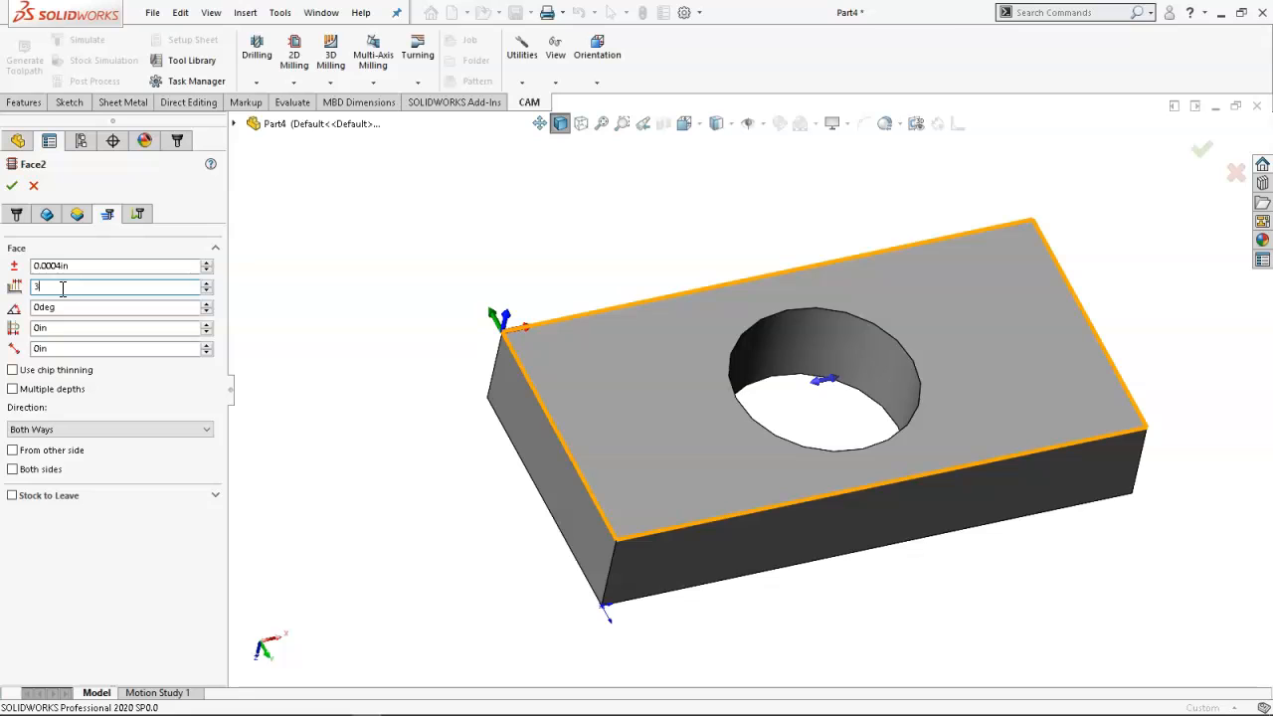
{"action": "type", "text": "."}
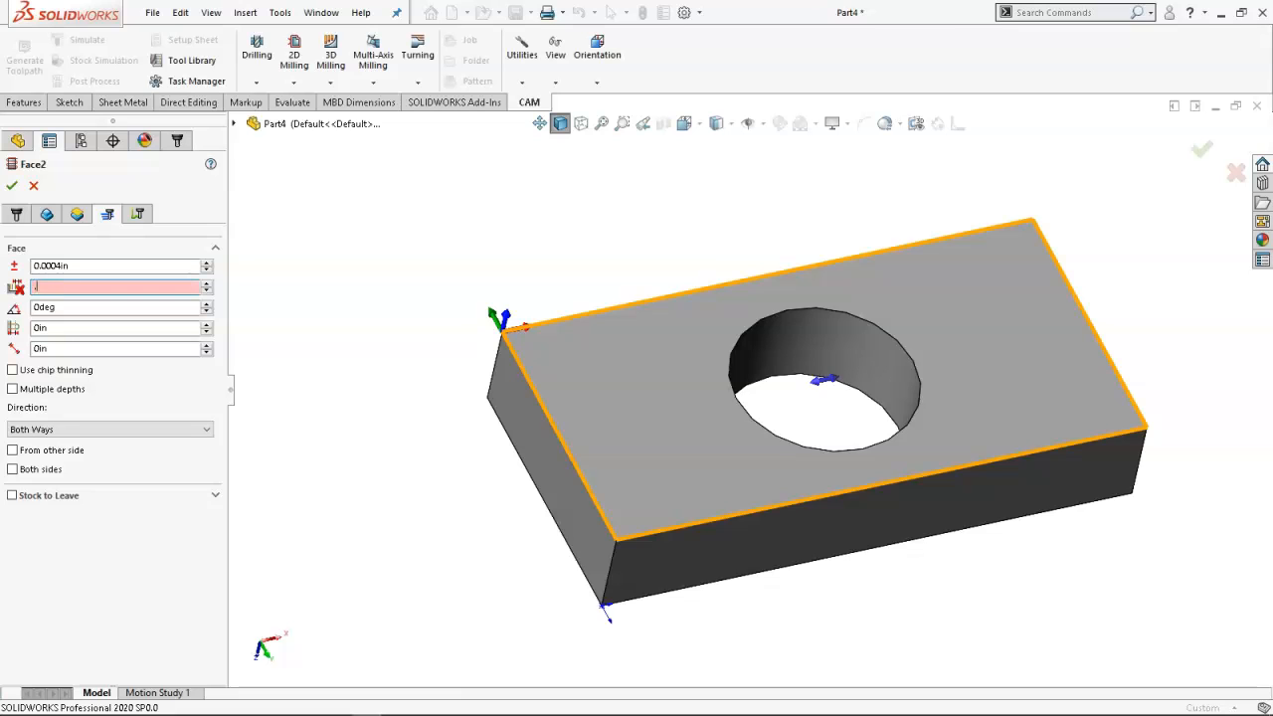
{"action": "type", "text": "3"}
{"action": "key", "text": "Tab"}
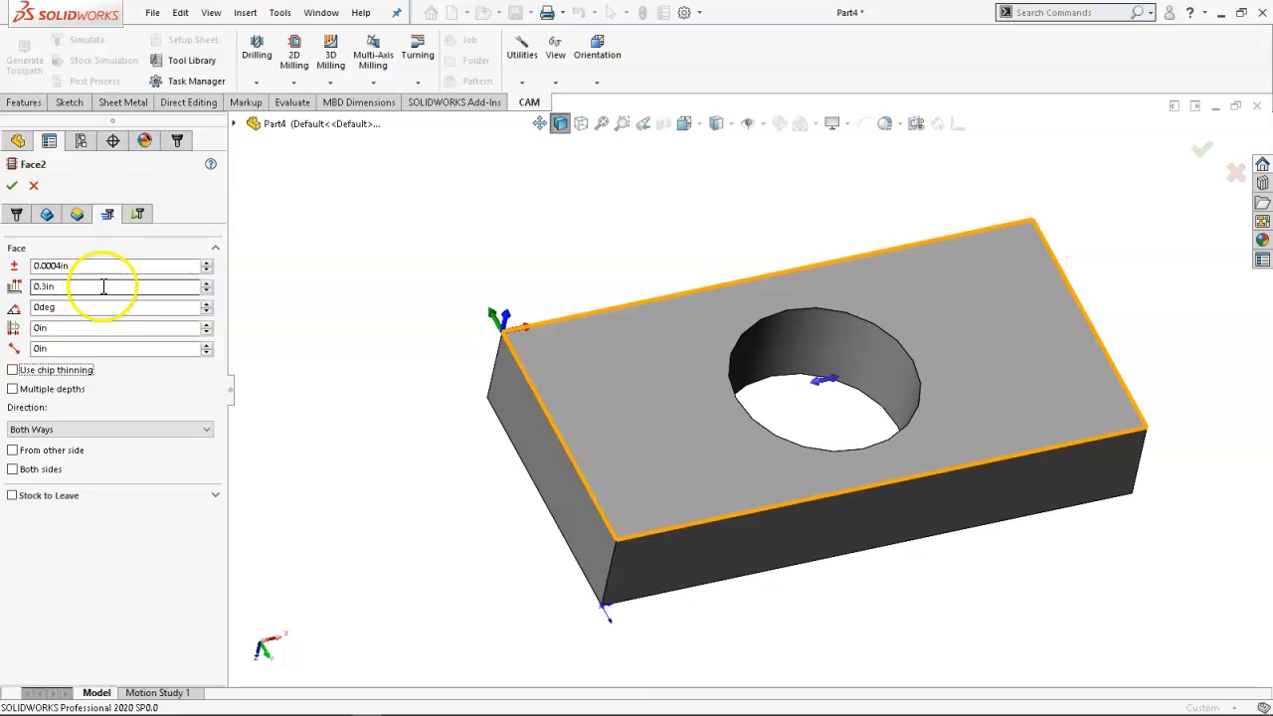
Set the Face operation's lead-in radius to 0 in with matching lead-out, enable Extend before retract, and accept the operation.
{"action": "left_click", "coordinate": [139, 214]}
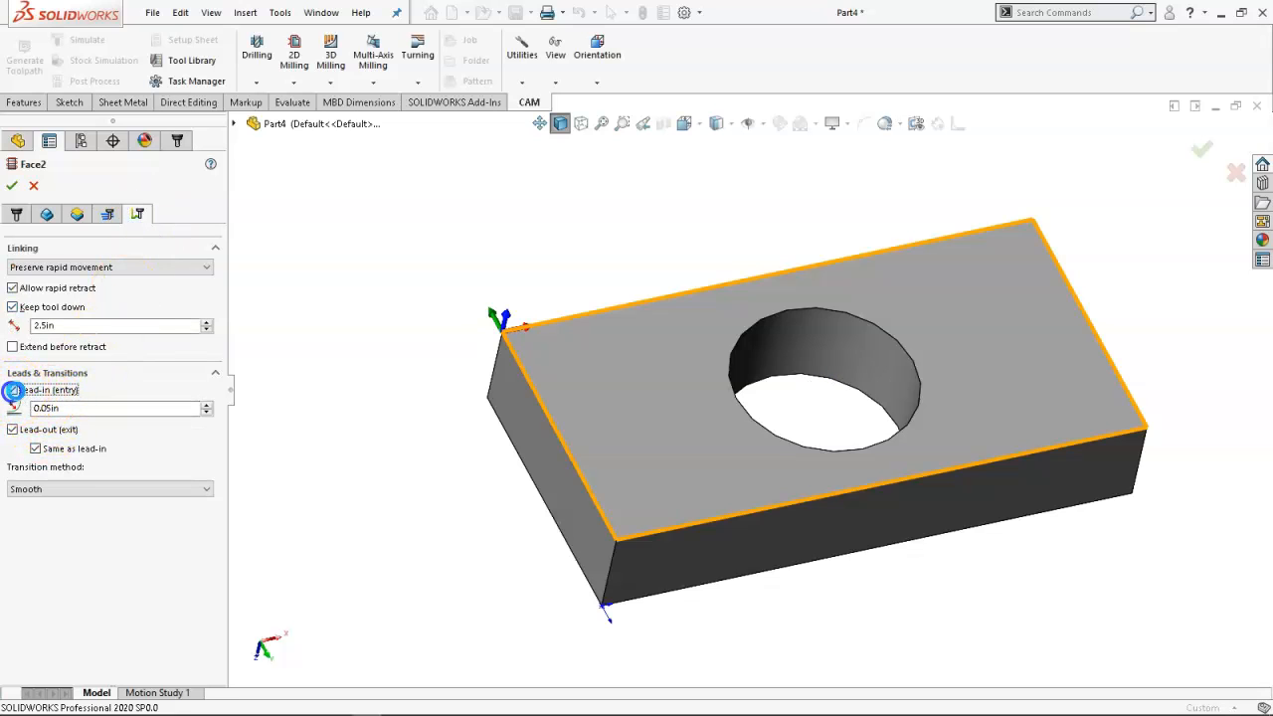
{"action": "left_click", "coordinate": [13, 390]}
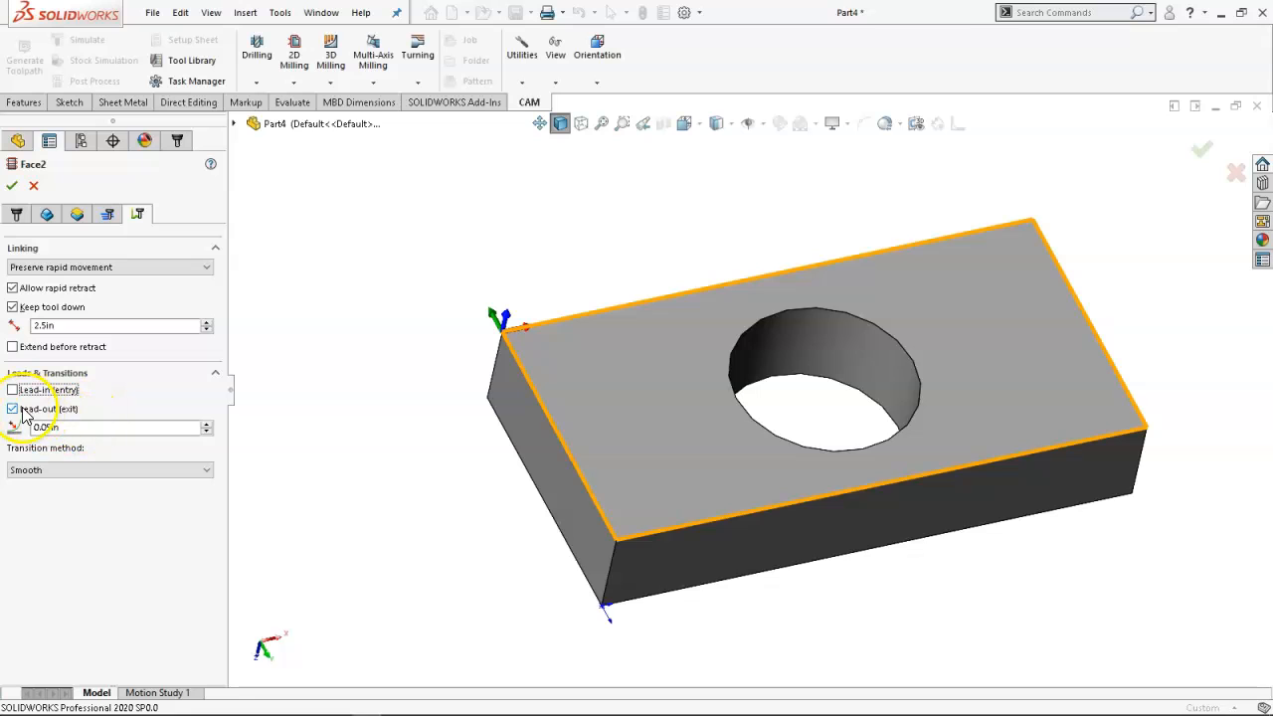
{"action": "left_click", "coordinate": [13, 409]}
{"action": "left_click", "coordinate": [13, 390]}
{"action": "left_click", "coordinate": [12, 431]}
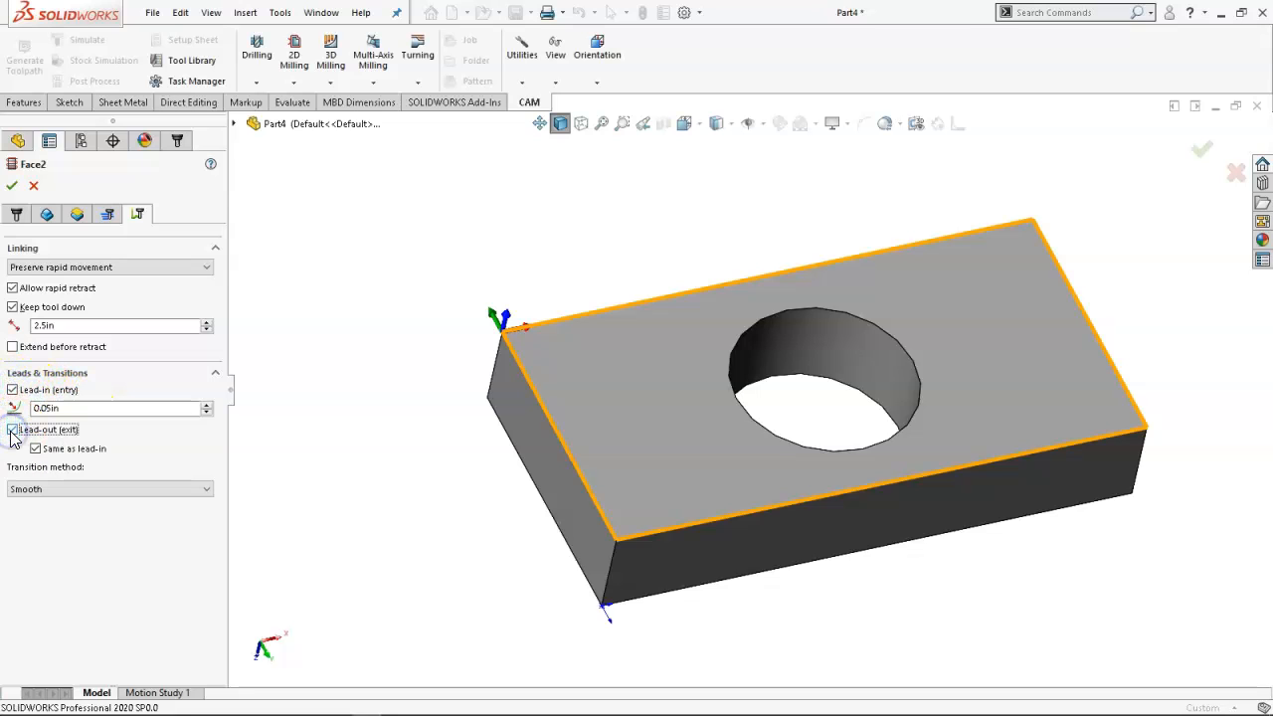
{"action": "left_click", "coordinate": [13, 406]}
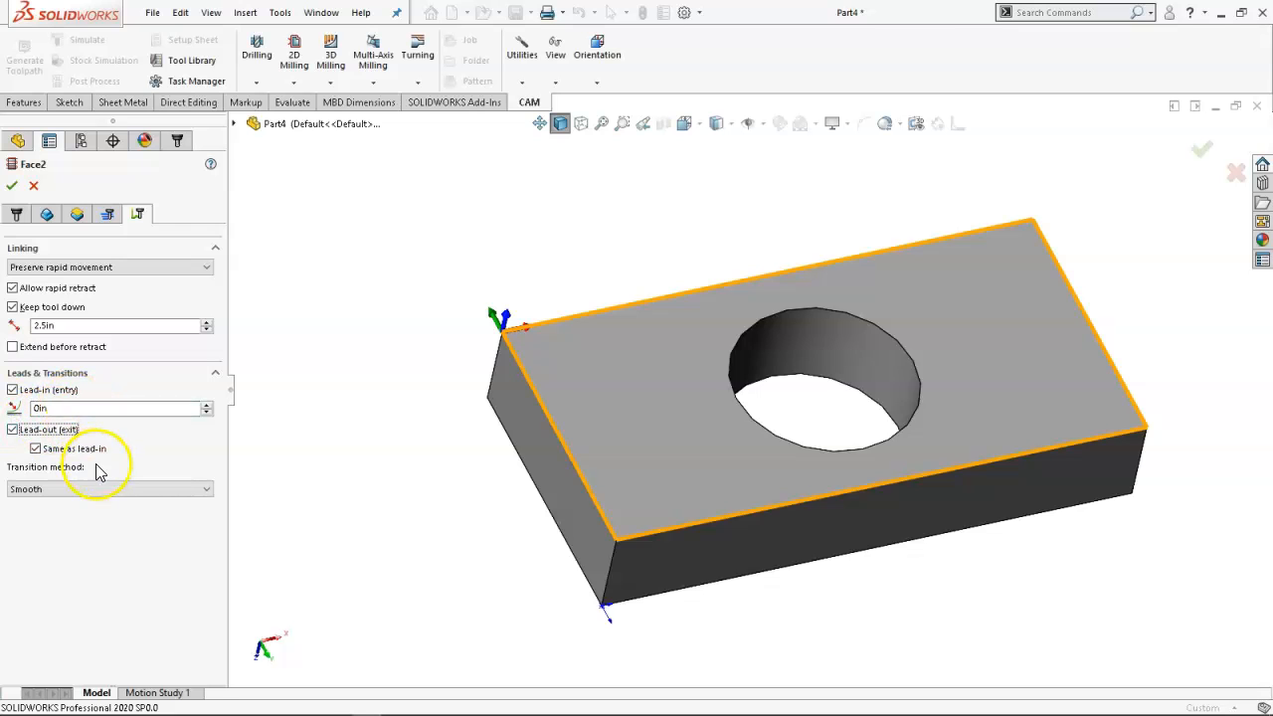
{"action": "left_click", "coordinate": [12, 347]}
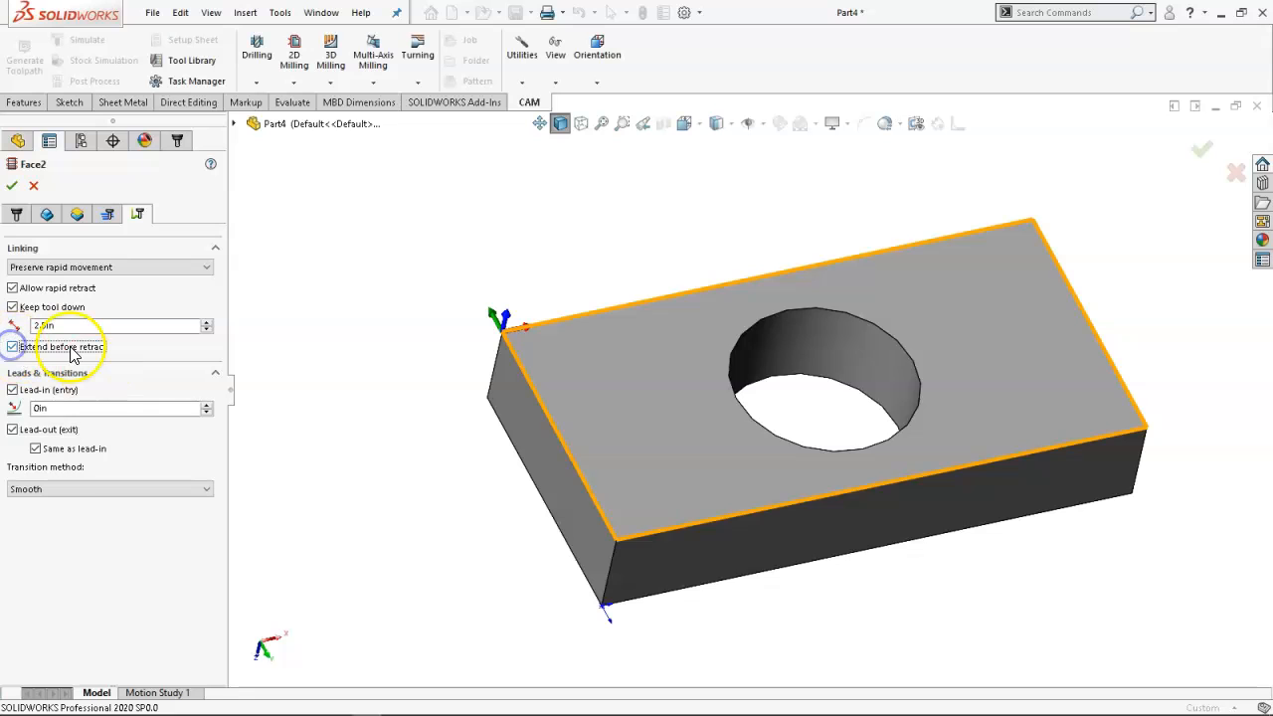
{"action": "left_click", "coordinate": [12, 186]}
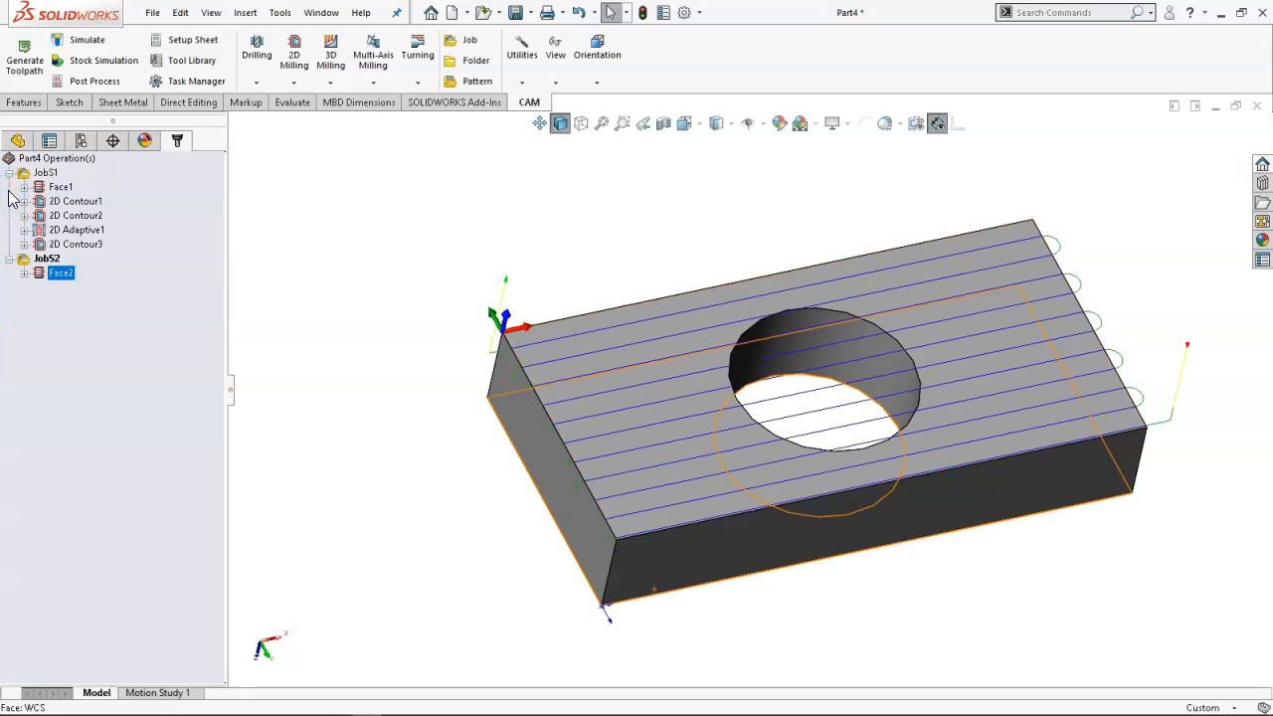
Examine the facing toolpath on the flipped side of the block from several angles.
{"action": "mouse_move", "coordinate": [389, 378]}
{"action": "middle_mouse_down"}
{"action": "mouse_move", "coordinate": [381, 341]}
{"action": "mouse_move", "coordinate": [335, 335]}
{"action": "middle_mouse_up"}
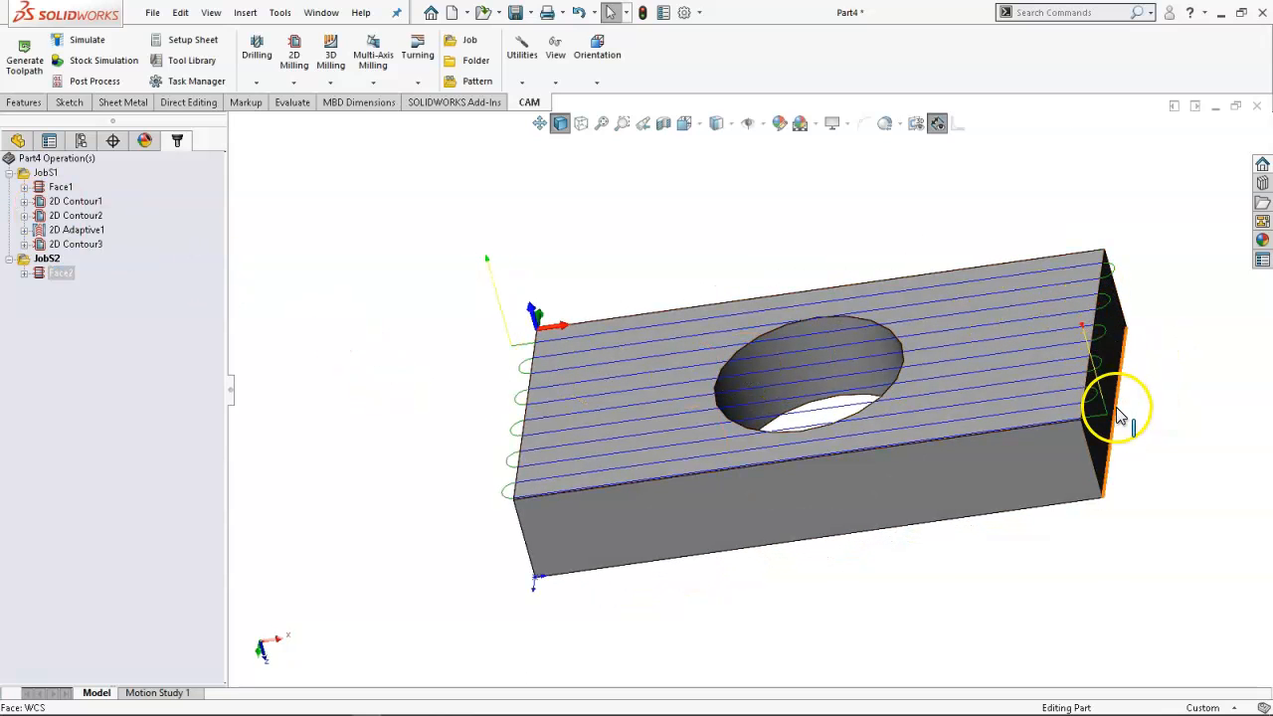
{"action": "mouse_move", "coordinate": [482, 339]}
{"action": "middle_mouse_down"}
{"action": "mouse_move", "coordinate": [527, 360]}
{"action": "mouse_move", "coordinate": [525, 464]}
{"action": "middle_mouse_up"}
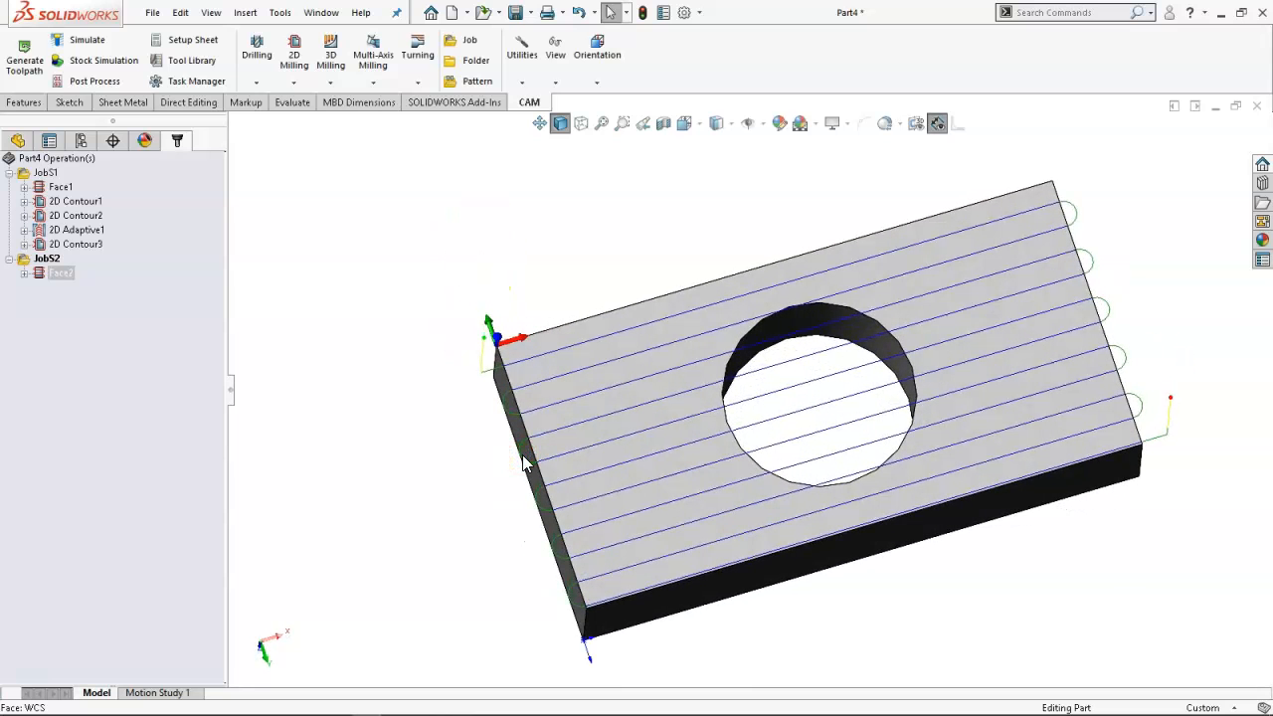
{"action": "left_click", "coordinate": [525, 464]}
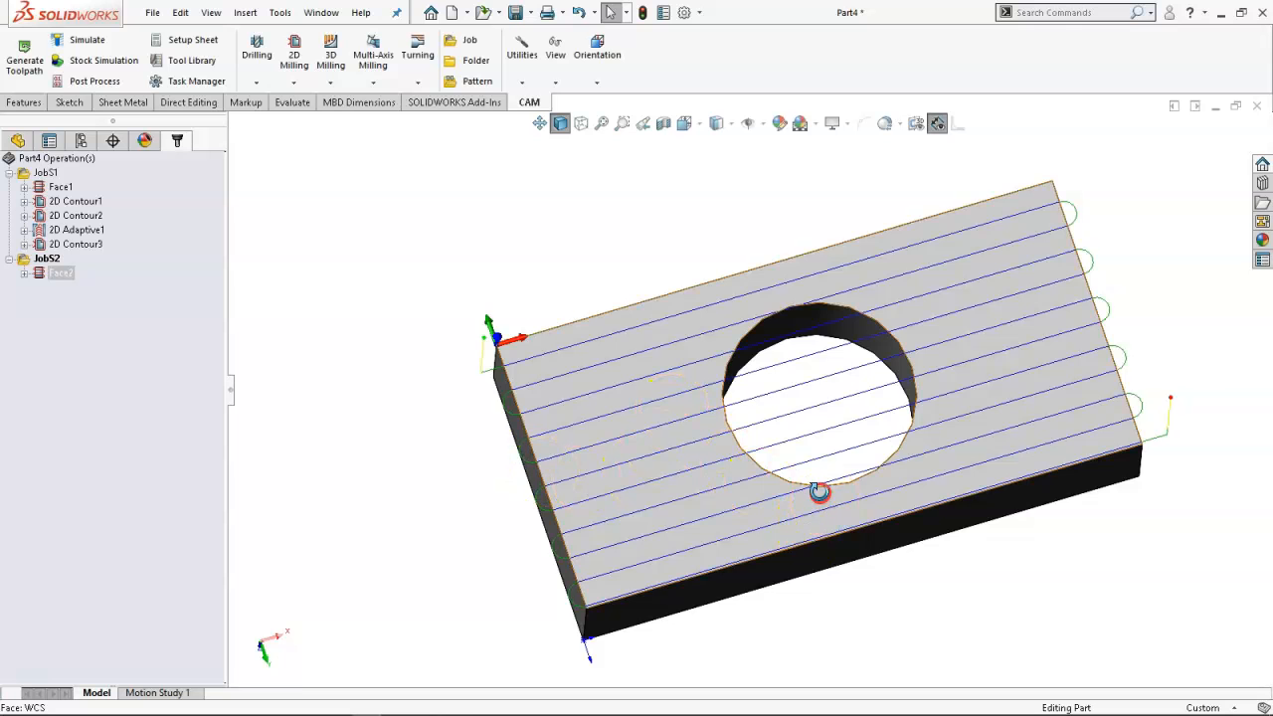
{"action": "middle_click_drag", "start_coordinate": [815, 487], "coordinate": [821, 459]}
{"action": "scroll", "coordinate": [820, 459], "scroll_direction": "up", "scroll_amount": 1}
{"action": "scroll", "coordinate": [824, 461], "scroll_direction": "up", "scroll_amount": 1}
{"action": "scroll", "coordinate": [929, 578], "scroll_direction": "up", "scroll_amount": 1}
{"action": "scroll", "coordinate": [927, 572], "scroll_direction": "down", "scroll_amount": 1}
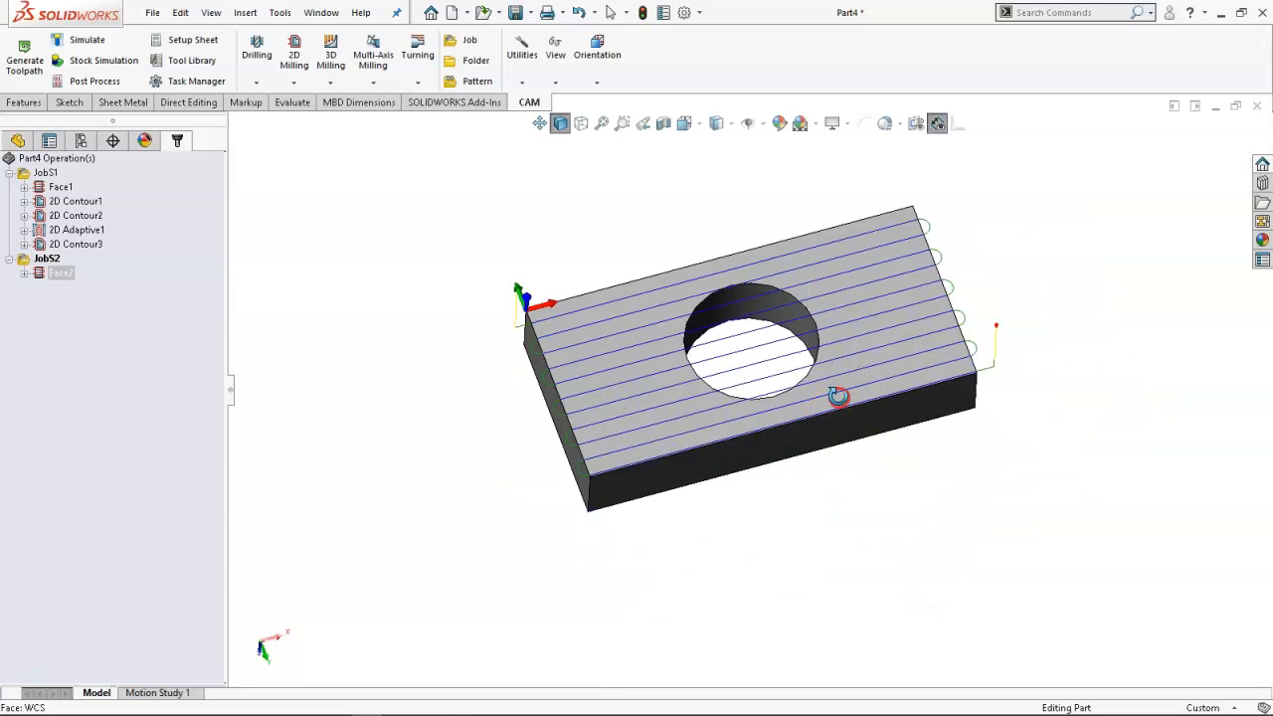
{"action": "middle_click_drag", "start_coordinate": [839, 396], "coordinate": [841, 364]}
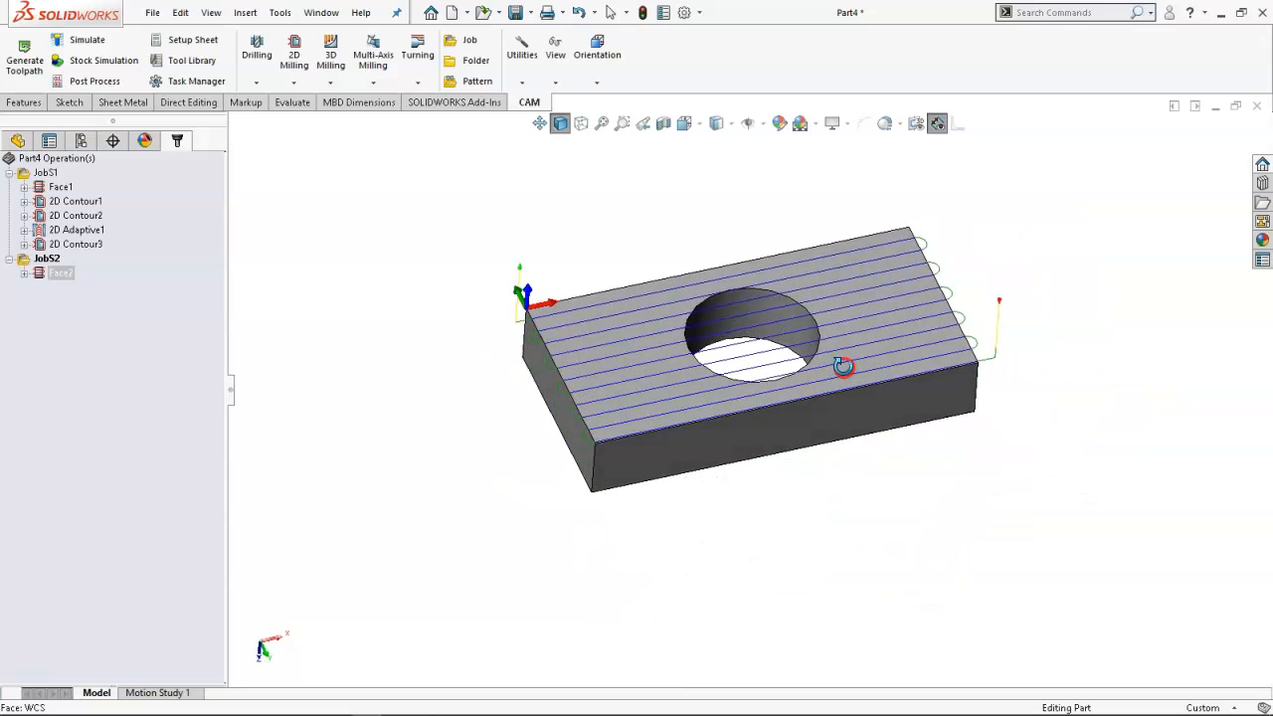
Open the stock simulation for all operations of JobS1 and orient the block with the cutting tool above it.
{"action": "left_click", "coordinate": [45, 175]}
{"action": "right_click", "coordinate": [45, 174]}
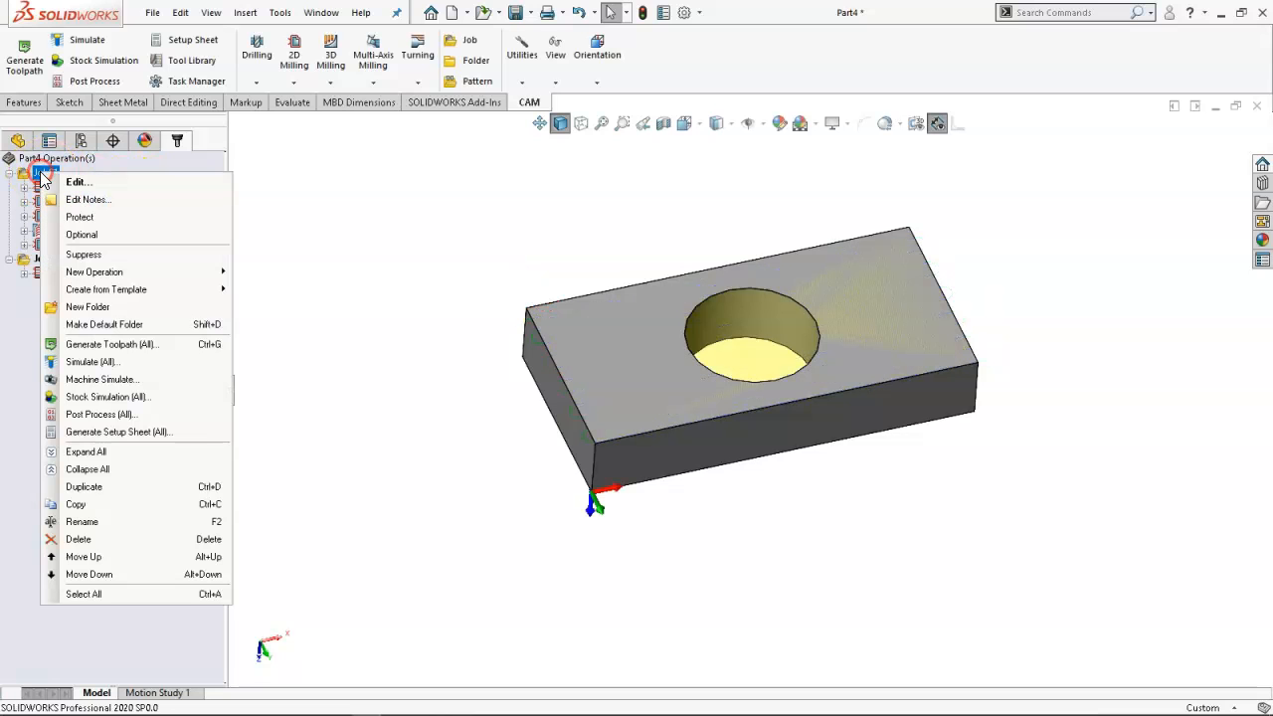
{"action": "left_click", "coordinate": [118, 397]}
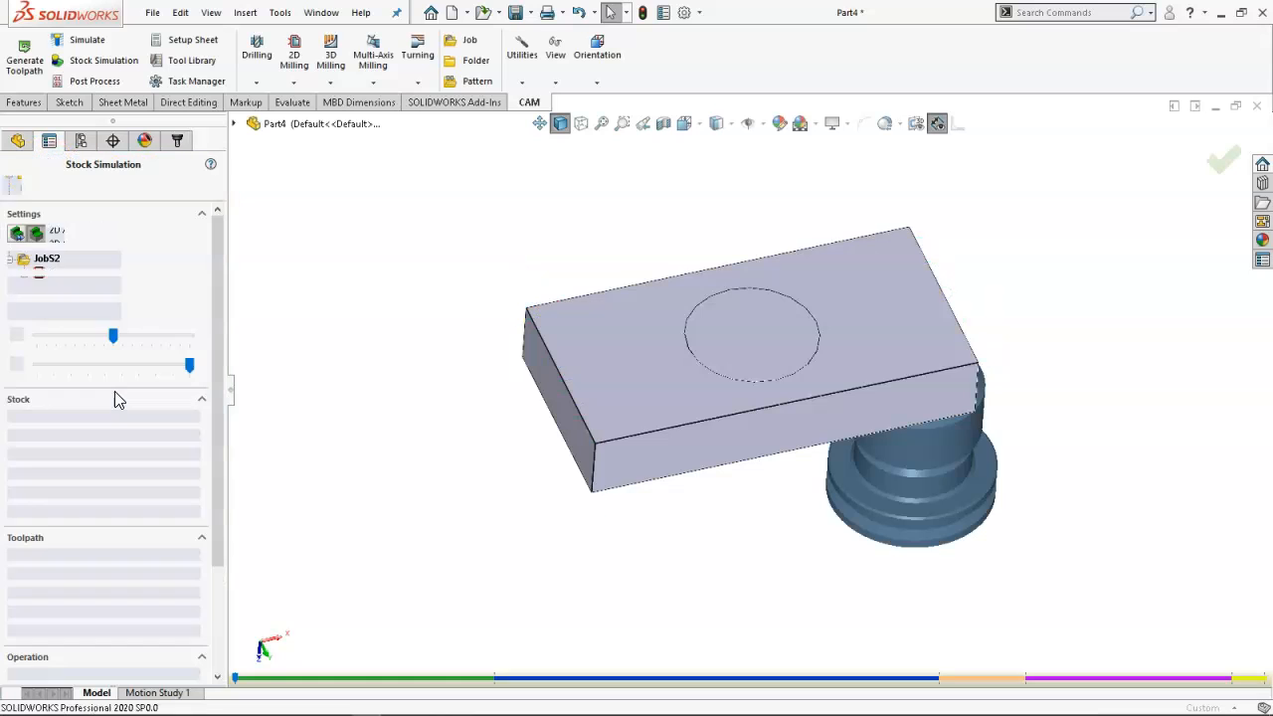
{"action": "middle_click_drag", "start_coordinate": [278, 474], "coordinate": [361, 109]}
{"action": "middle_click_drag", "start_coordinate": [381, 194], "coordinate": [636, 185]}
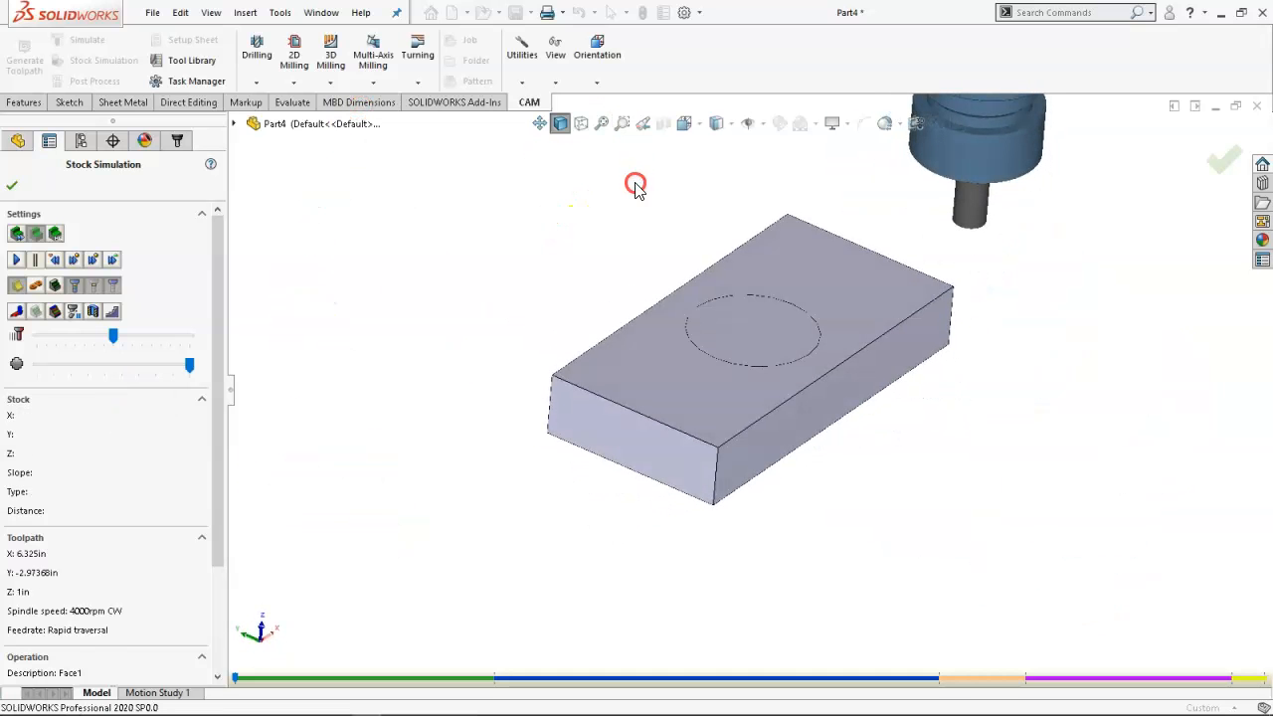
Hide the tool holder, reduce the simulation speed, and play the JobS1 stock simulation.
{"action": "left_click", "coordinate": [90, 286]}
{"action": "mouse_move", "coordinate": [367, 372]}
{"action": "middle_mouse_down"}
{"action": "mouse_move", "coordinate": [387, 314]}
{"action": "mouse_move", "coordinate": [375, 341]}
{"action": "mouse_move", "coordinate": [389, 372]}
{"action": "middle_mouse_up"}
{"action": "left_click", "coordinate": [59, 338]}
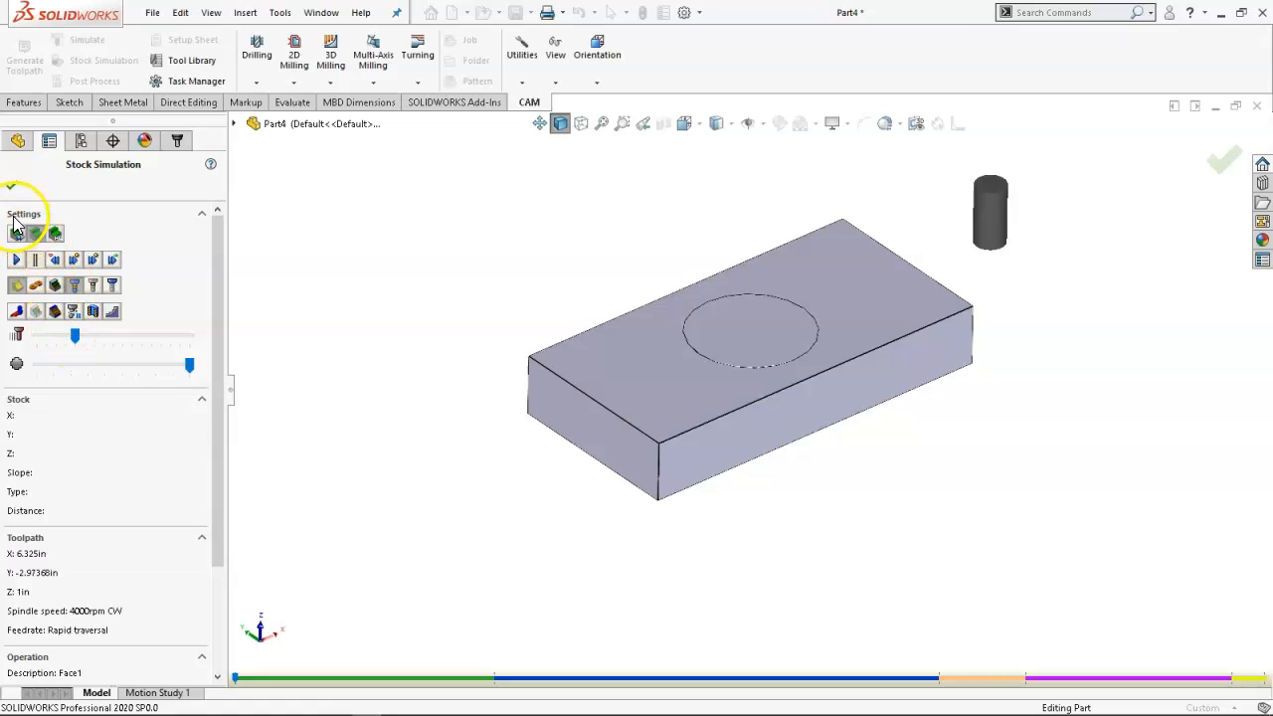
{"action": "left_click", "coordinate": [17, 260]}
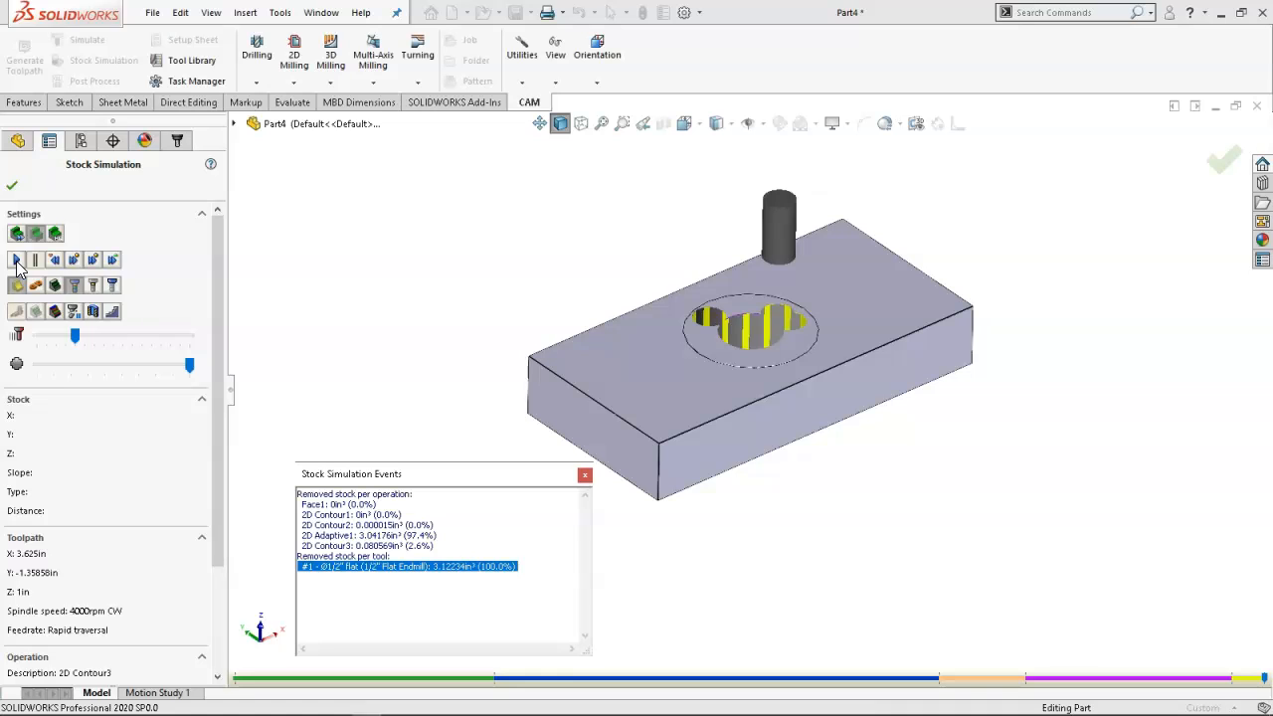
Dismiss the stock simulation events report, toggle the tool display, and exit the stock simulation.
{"action": "left_click", "coordinate": [585, 475]}
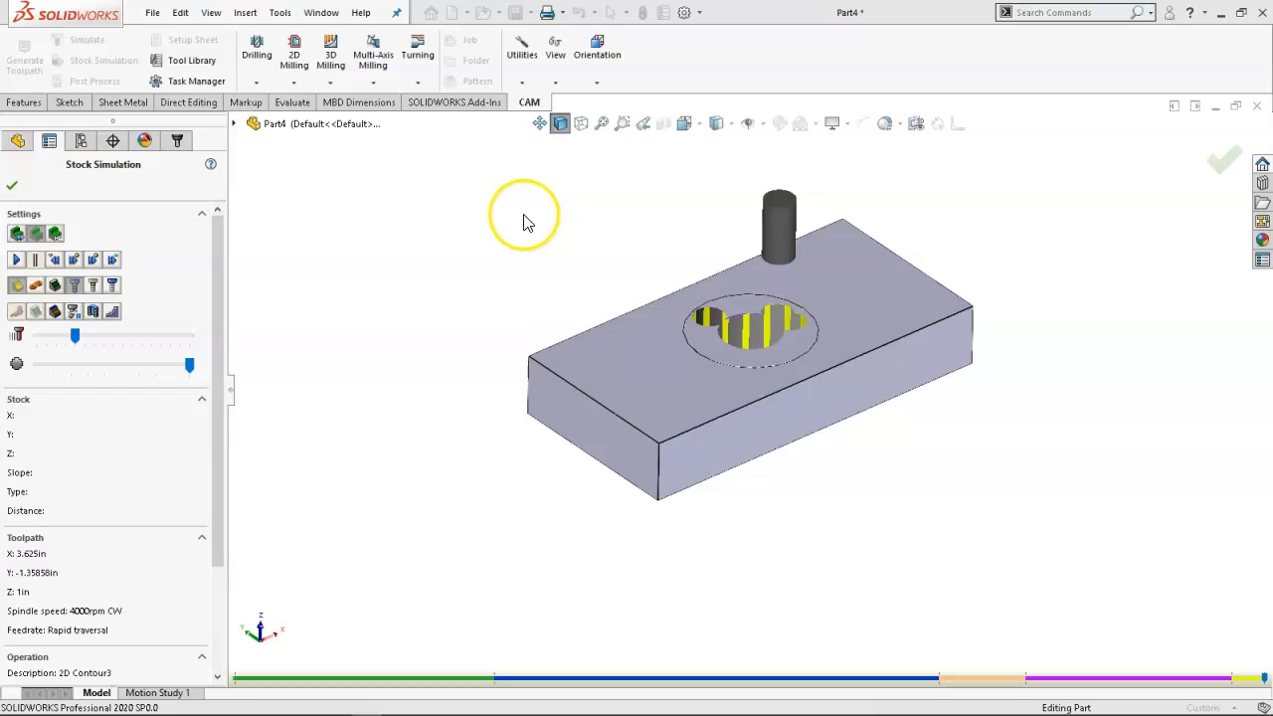
{"action": "left_click", "coordinate": [94, 287]}
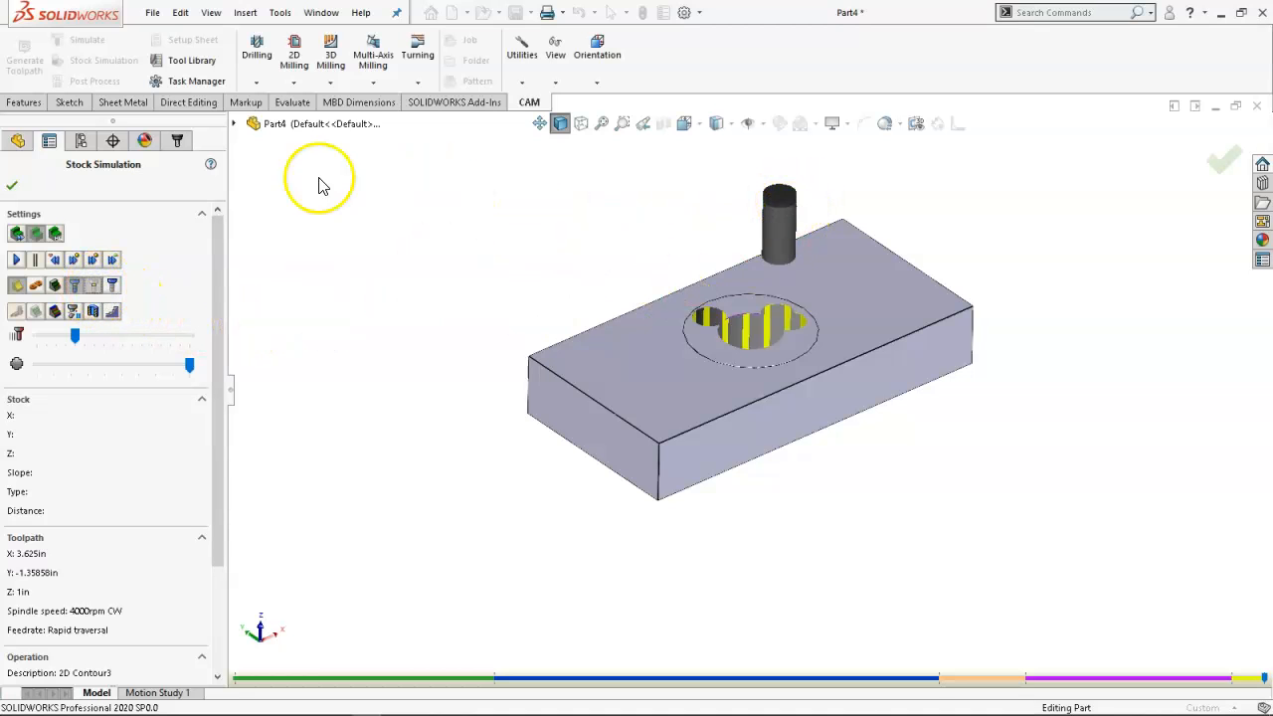
{"action": "left_click", "coordinate": [11, 186]}
{"action": "left_click", "coordinate": [344, 308]}
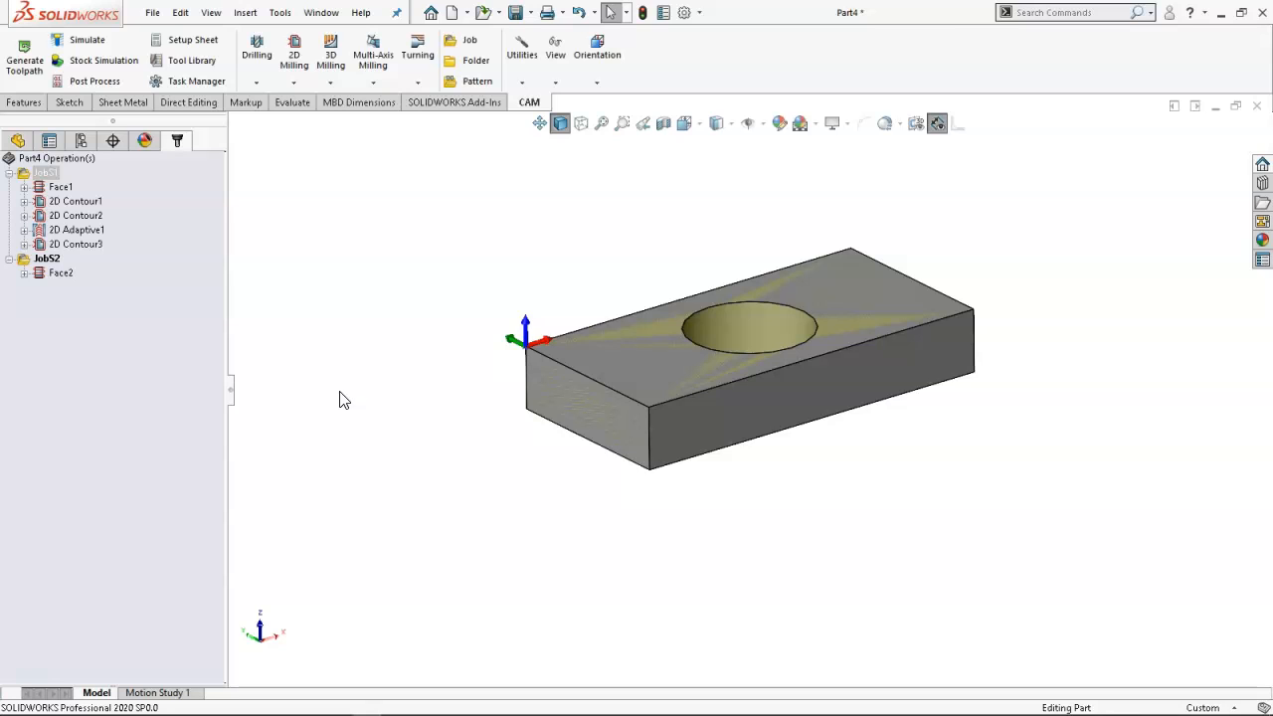
{"action": "mouse_move", "coordinate": [339, 400]}
{"action": "middle_mouse_down"}
{"action": "mouse_move", "coordinate": [249, 381]}
{"action": "mouse_move", "coordinate": [315, 389]}
{"action": "mouse_move", "coordinate": [348, 439]}
{"action": "mouse_move", "coordinate": [361, 362]}
{"action": "mouse_move", "coordinate": [330, 392]}
{"action": "mouse_move", "coordinate": [329, 421]}
{"action": "mouse_move", "coordinate": [335, 412]}
{"action": "middle_mouse_up"}
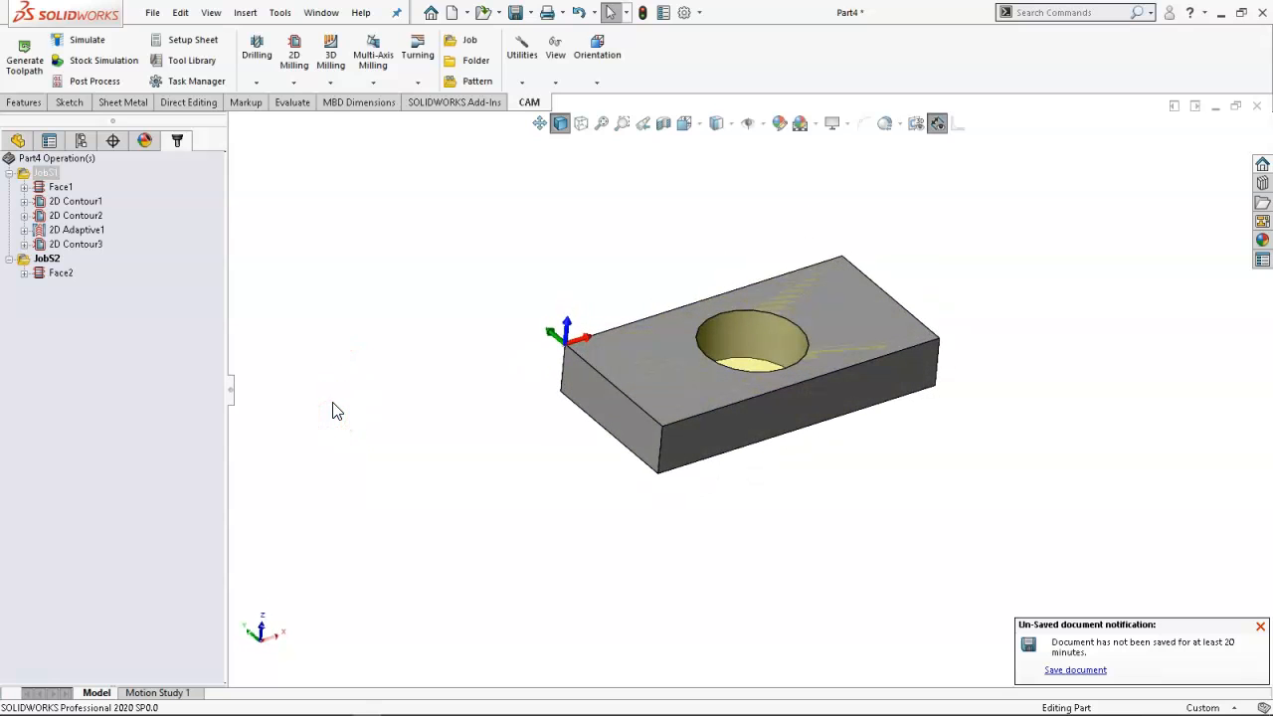